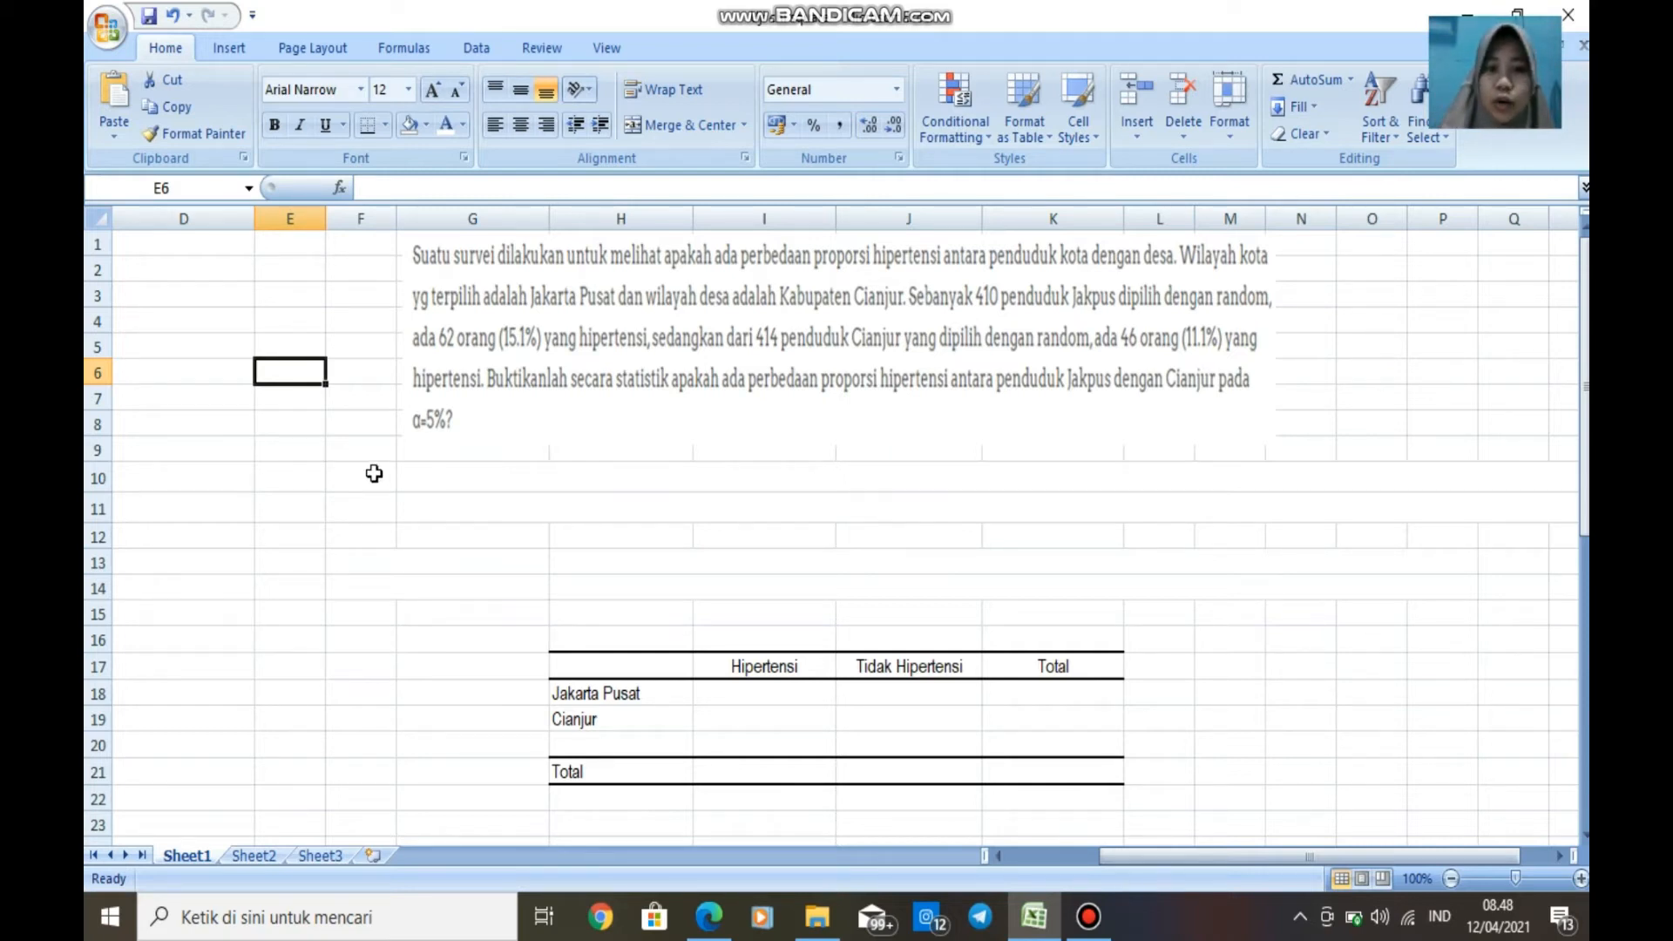
# Change the font colour of the H0 and Ha hypothesis statements in rows 10 and 11 to black.
pyautogui.moveTo(373, 475); pyautogui.dragTo(404, 494)
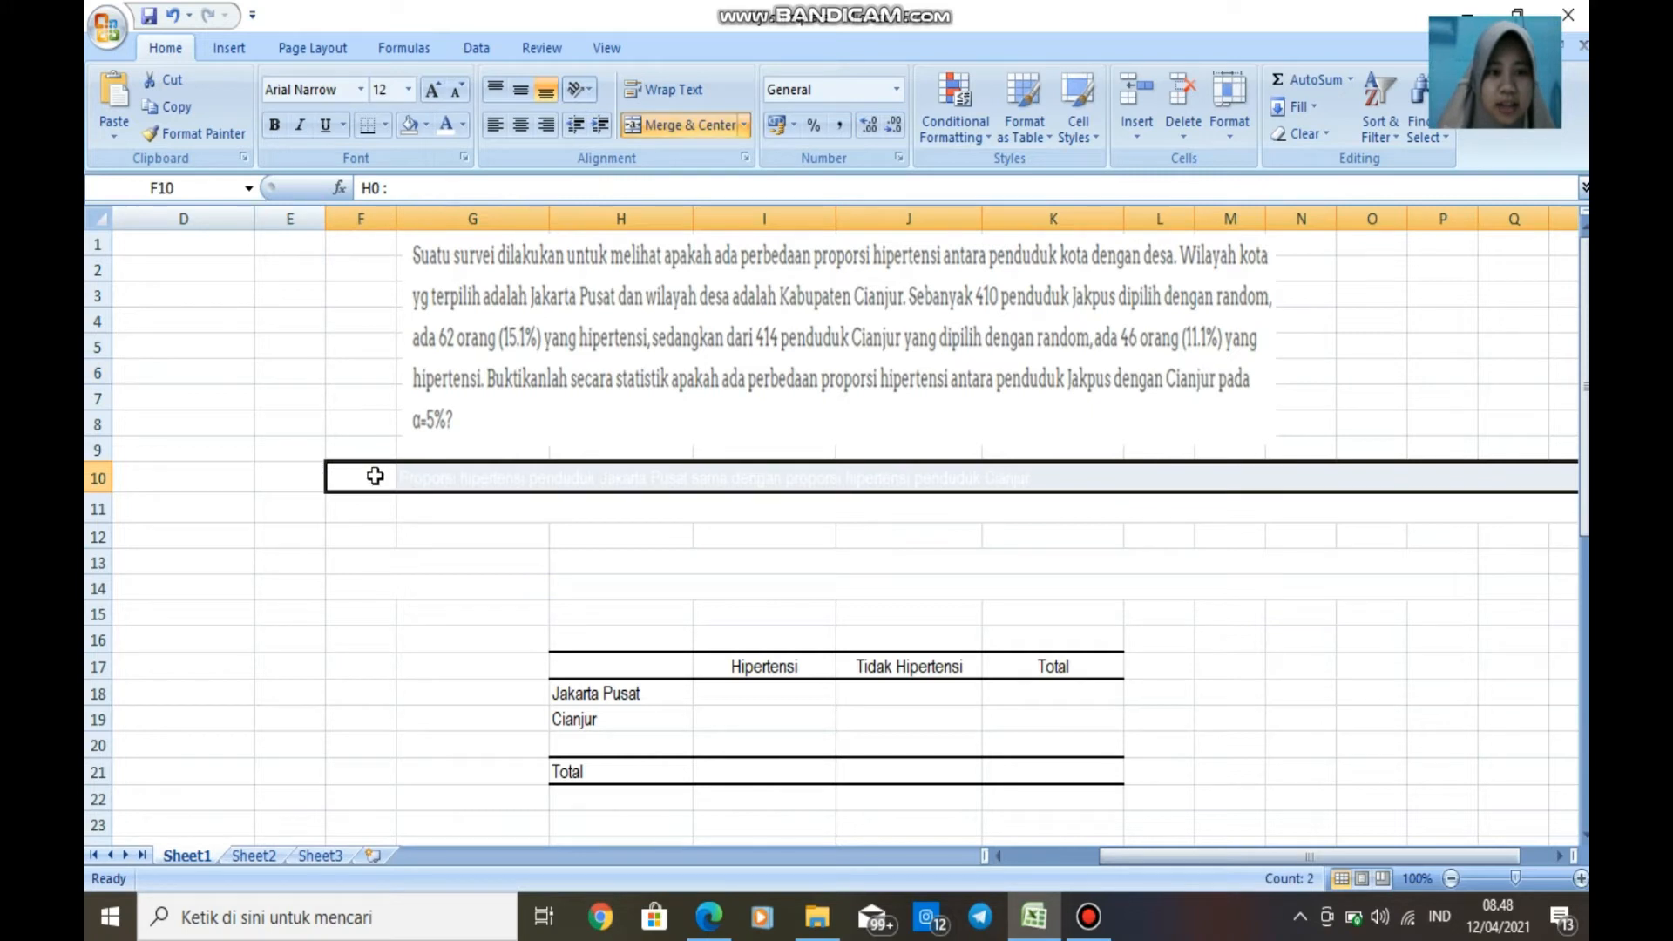
pyautogui.click(462, 125)
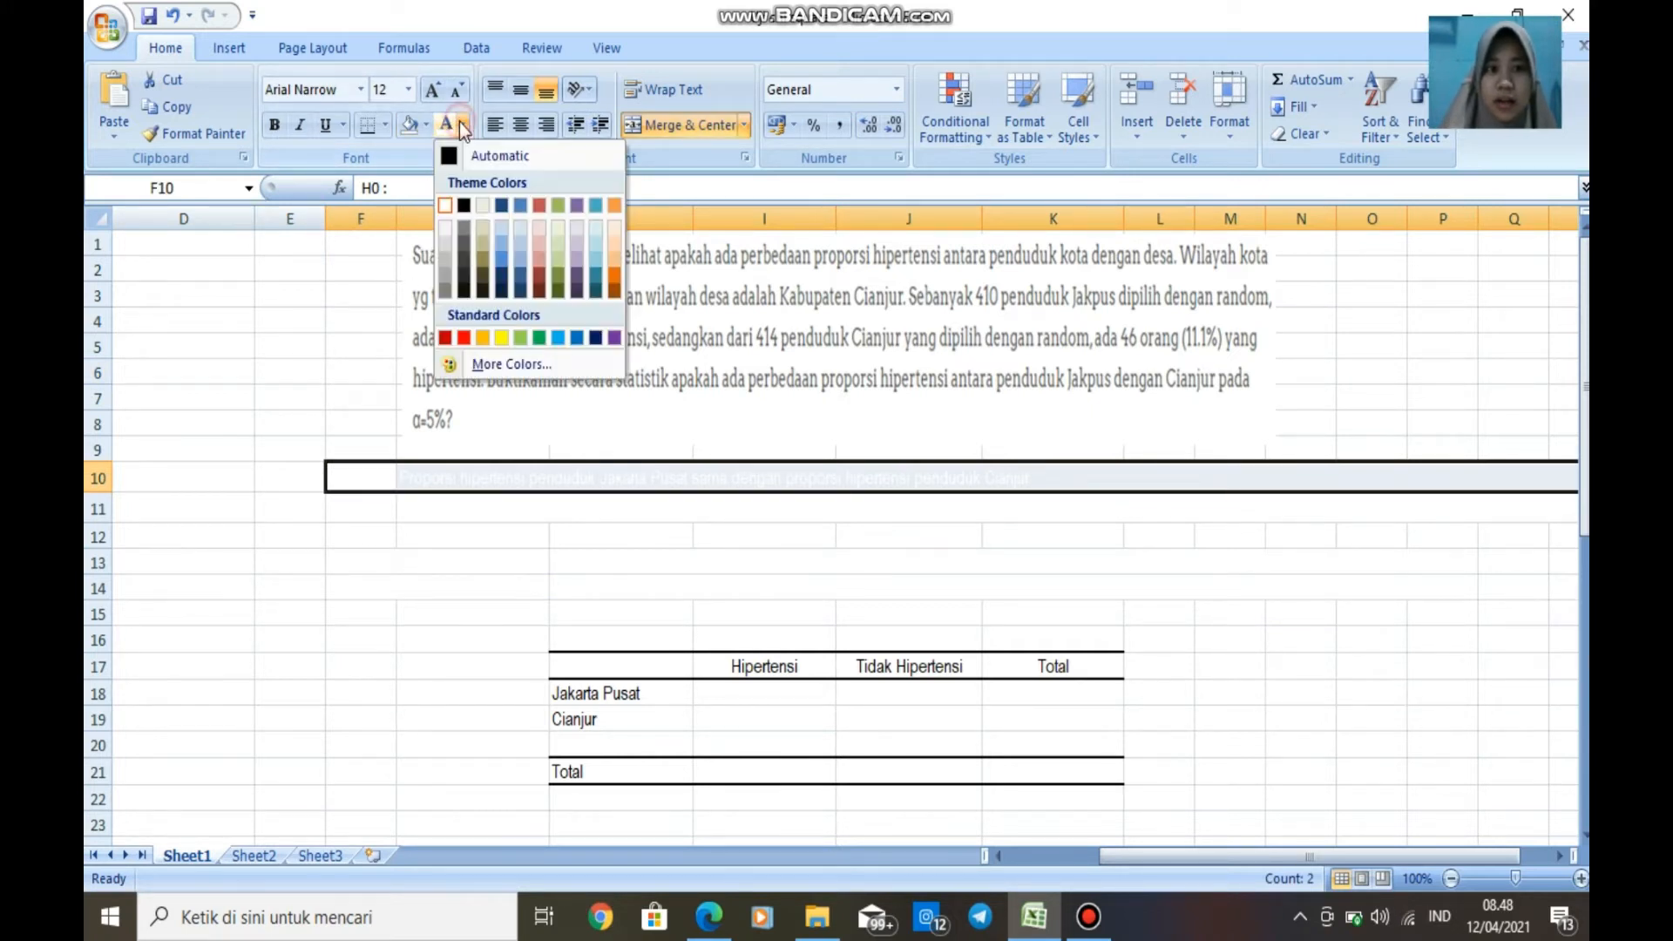
pyautogui.click(463, 205)
pyautogui.click(242, 450)
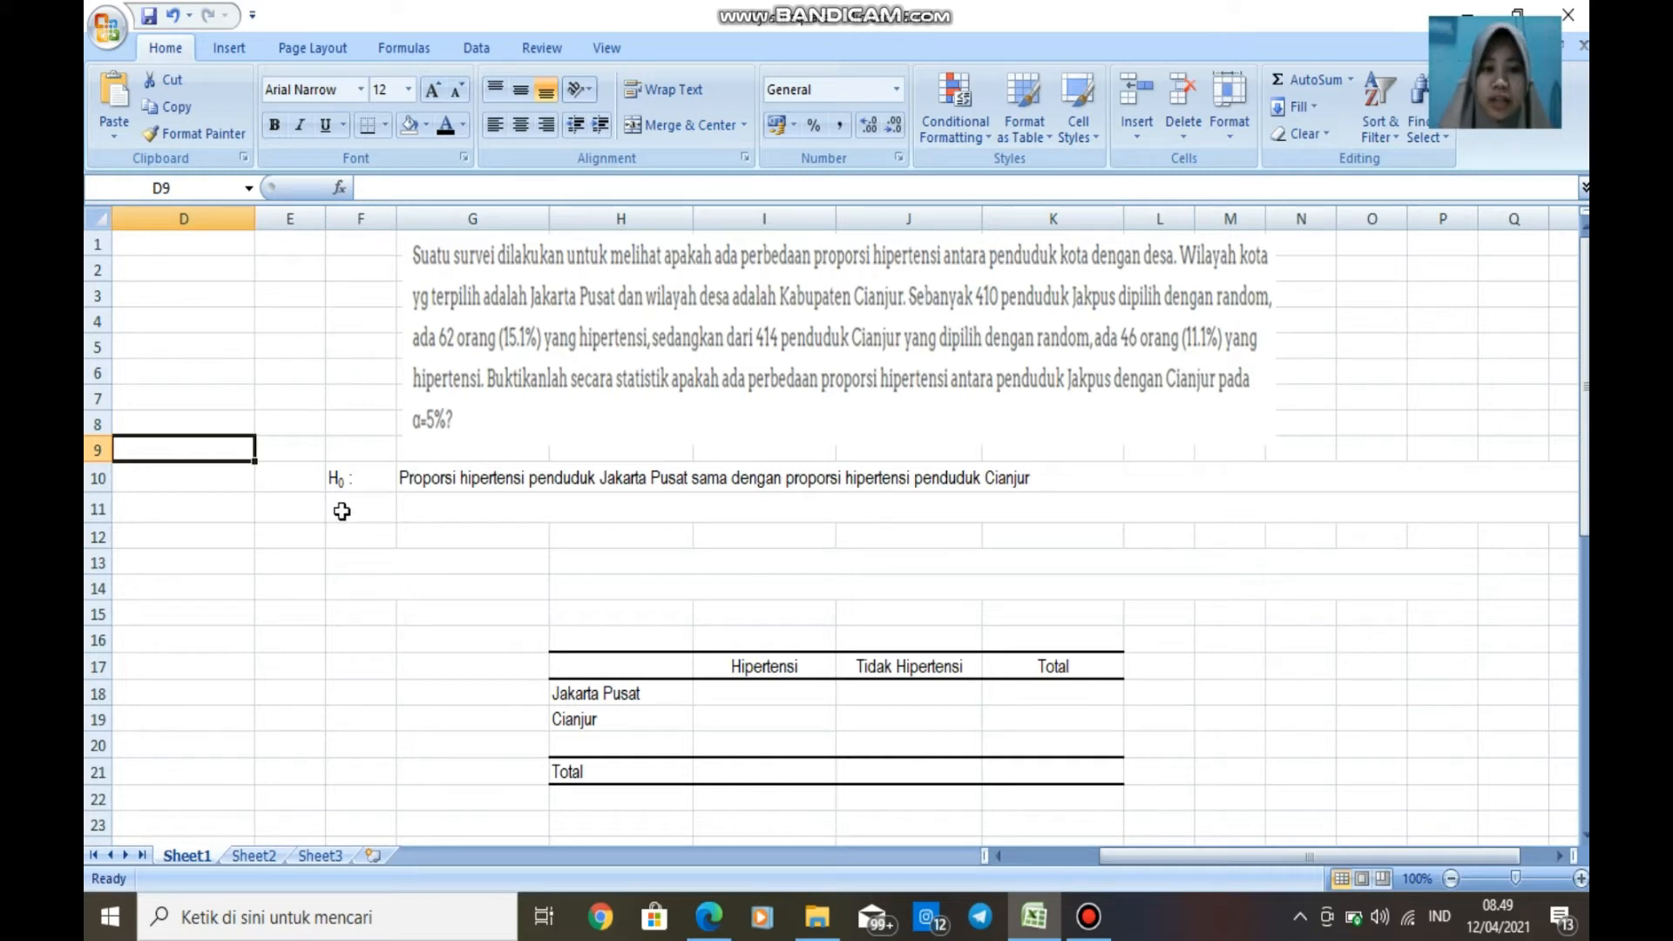
pyautogui.moveTo(340, 509); pyautogui.dragTo(425, 506)
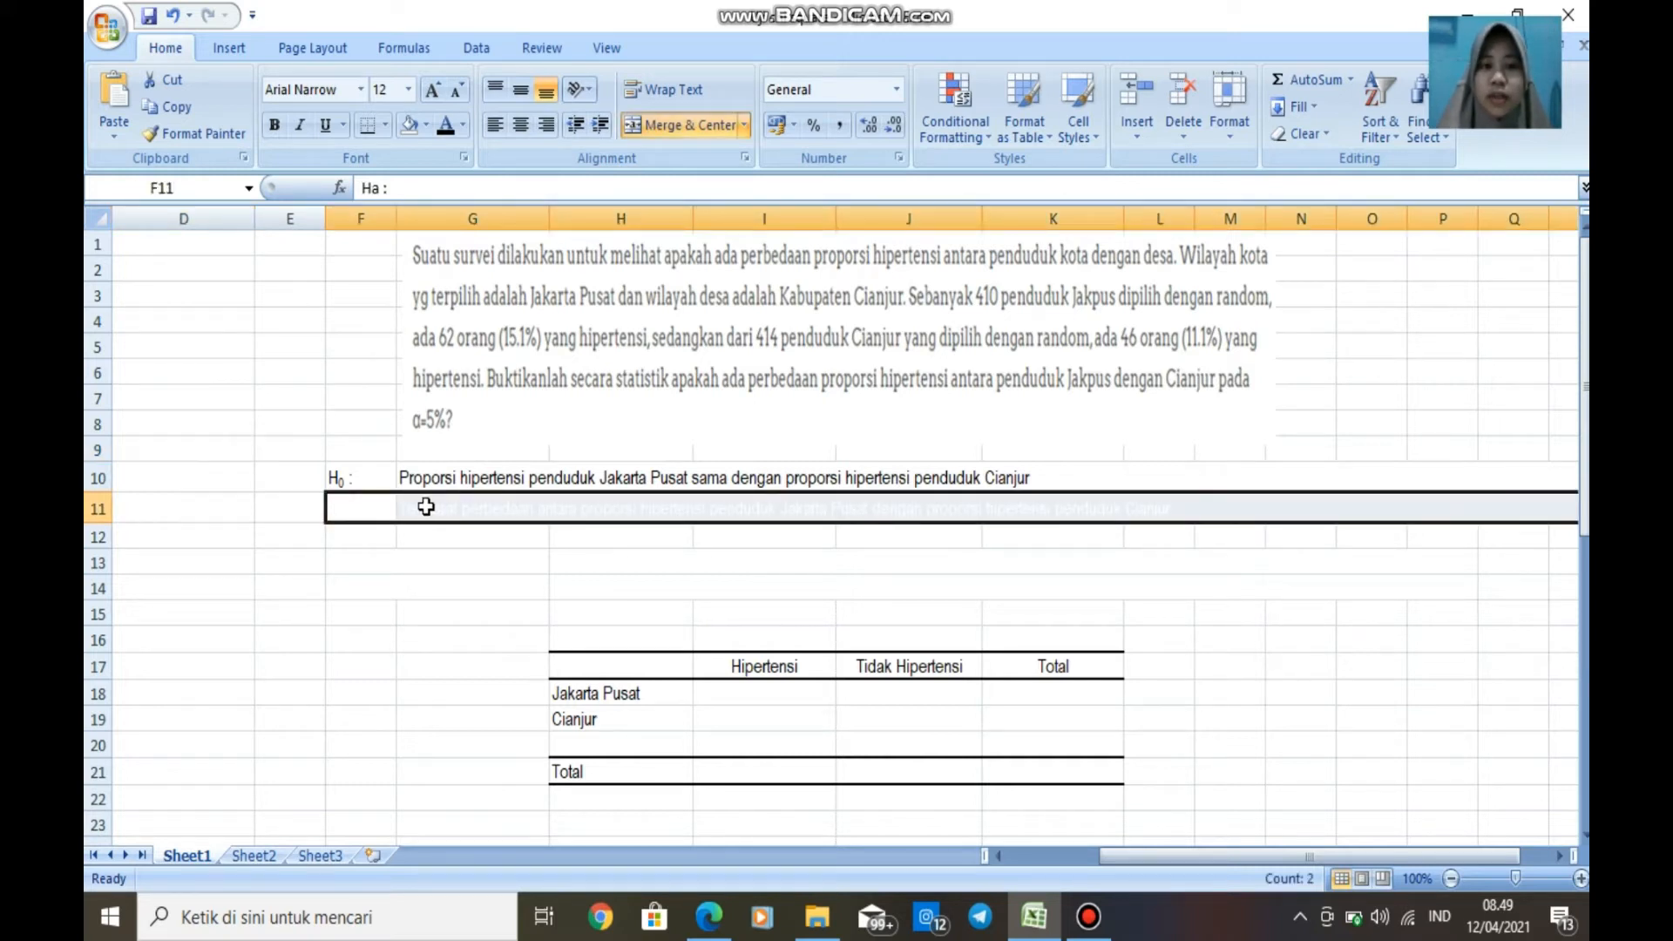
pyautogui.click(443, 125)
pyautogui.click(239, 400)
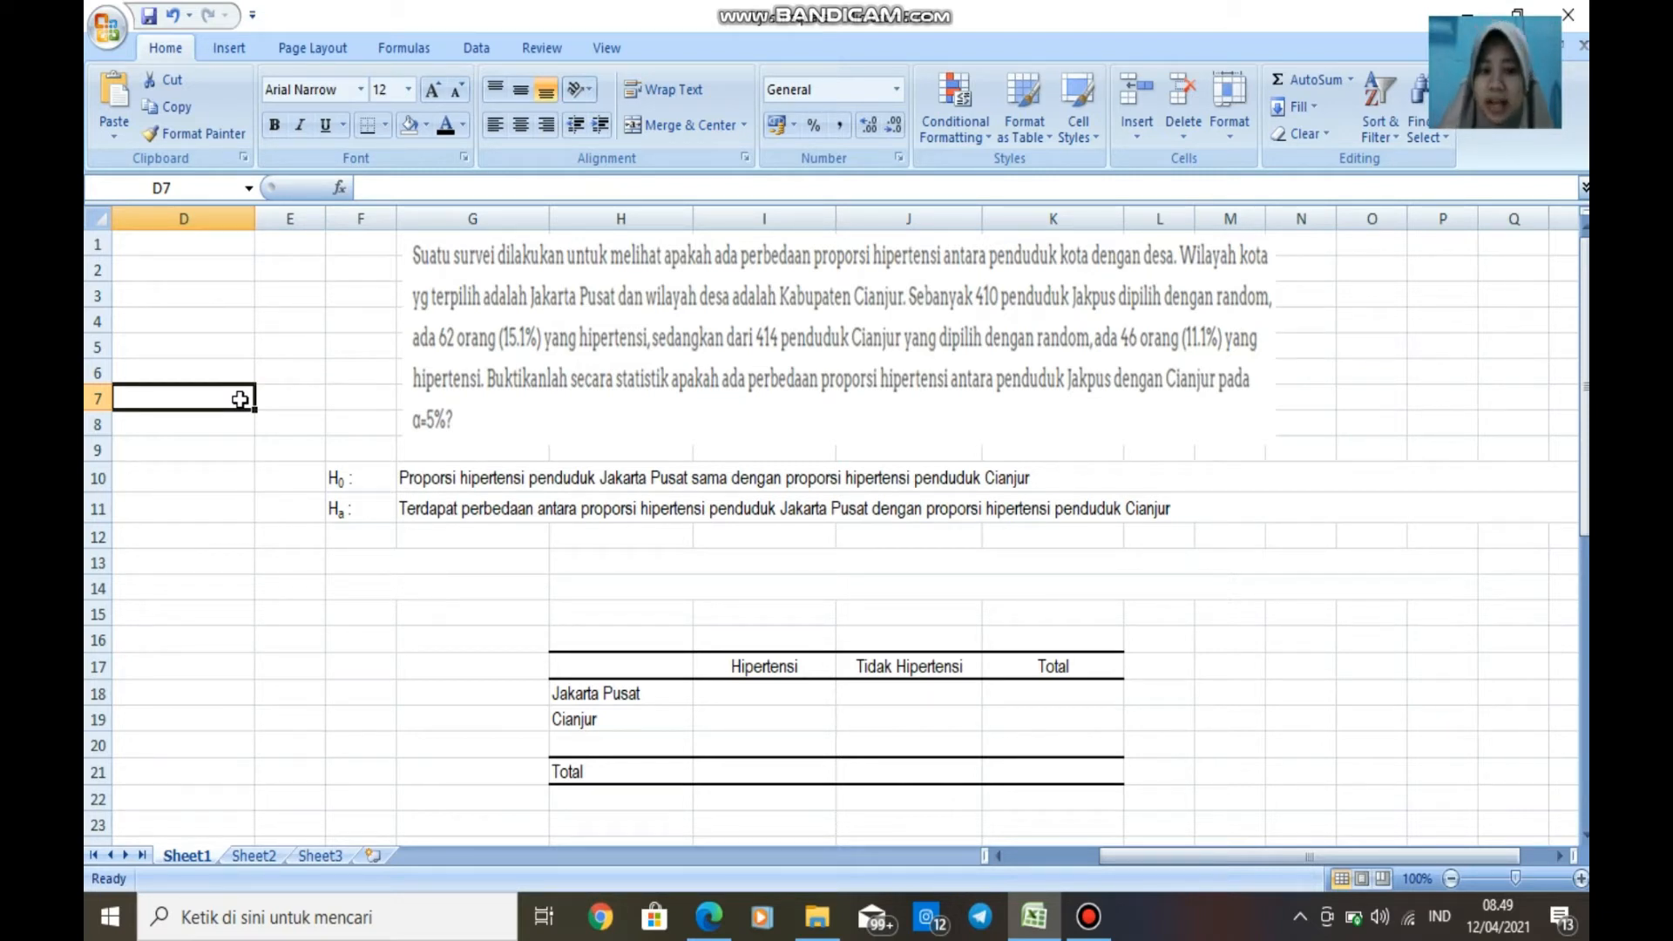
# Change the font colour of the Variabel Terikat and Variabel Bebas entries in rows 13 and 14 to black.
pyautogui.click(348, 566)
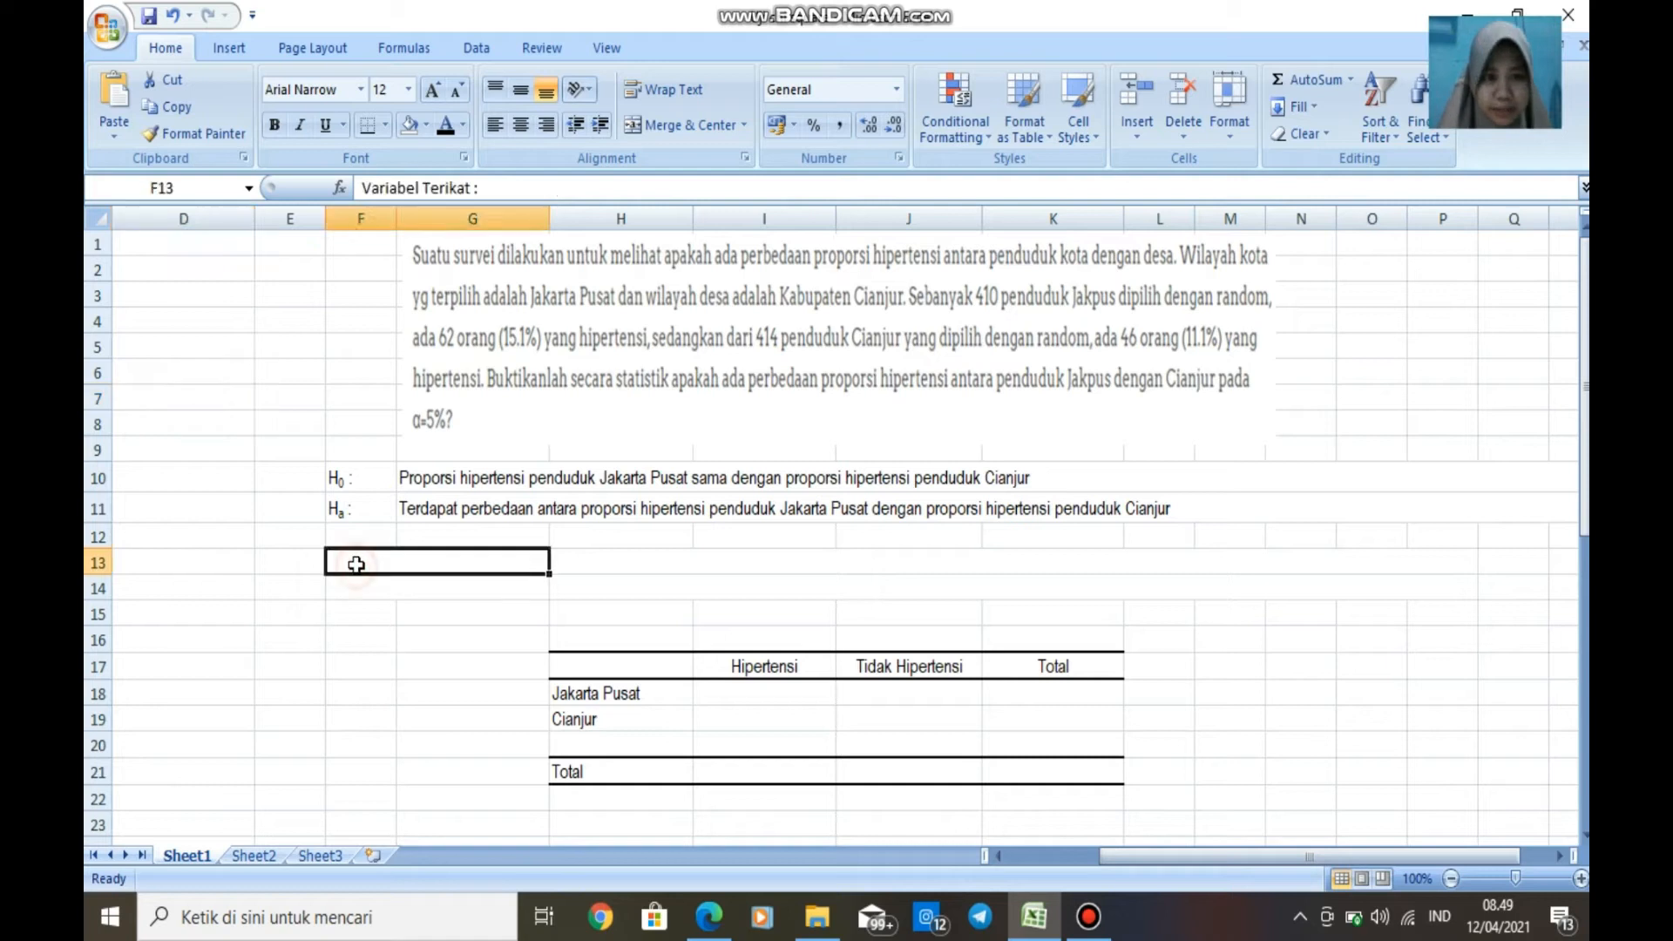
pyautogui.moveTo(434, 572); pyautogui.dragTo(562, 562)
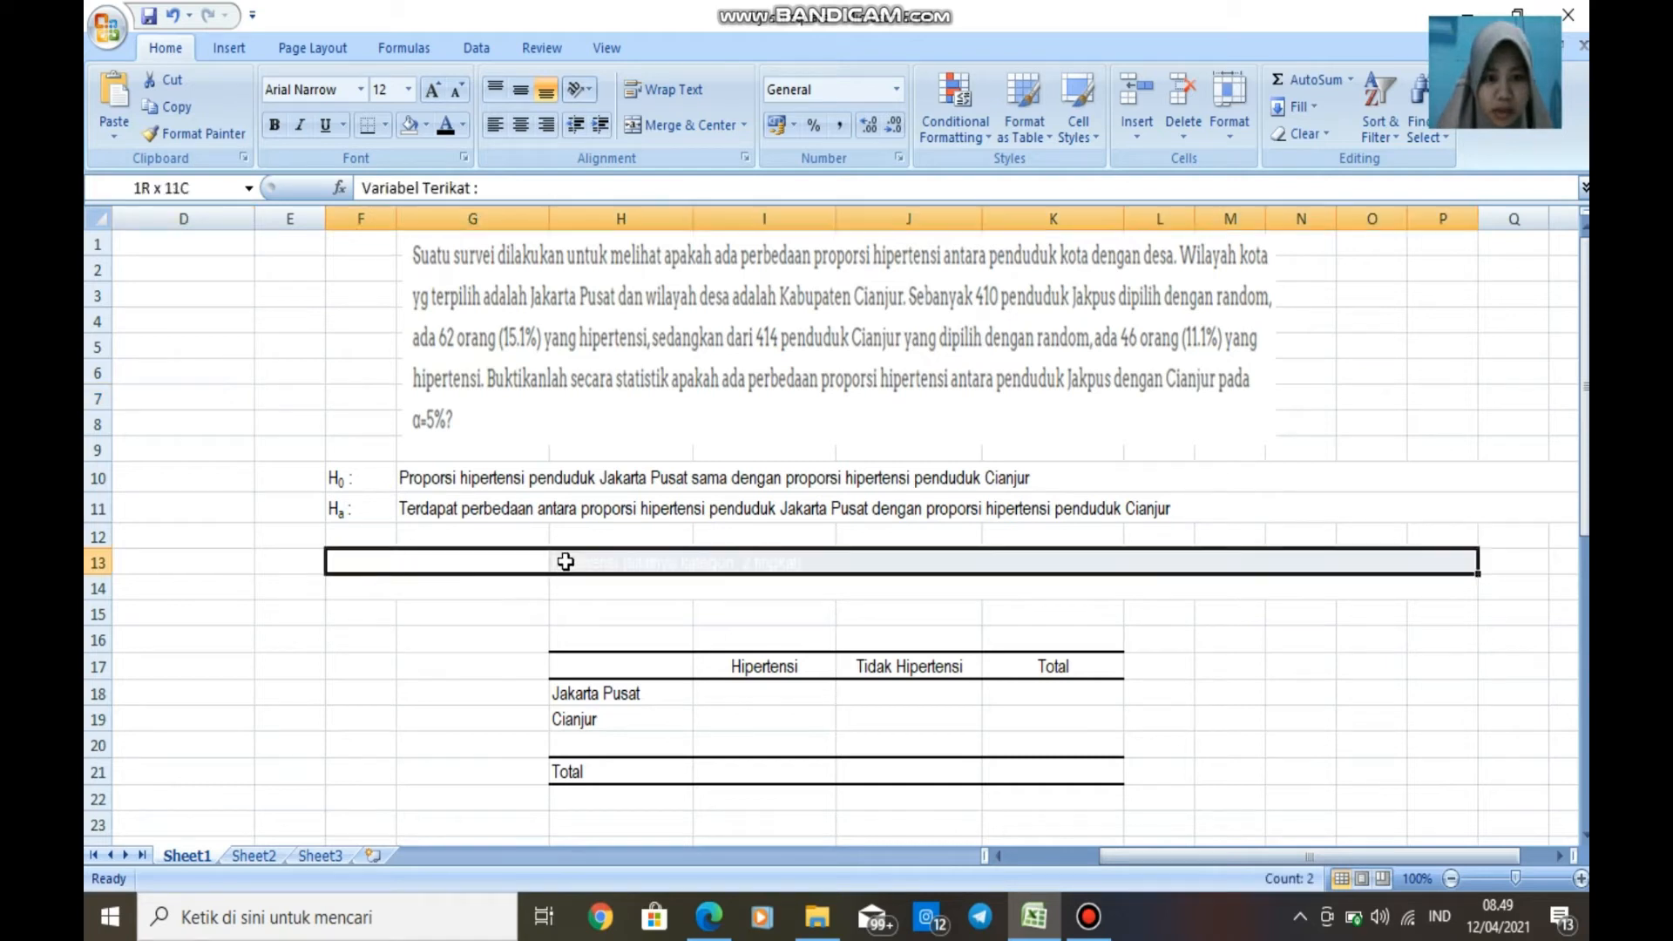
pyautogui.click(442, 128)
pyautogui.click(230, 532)
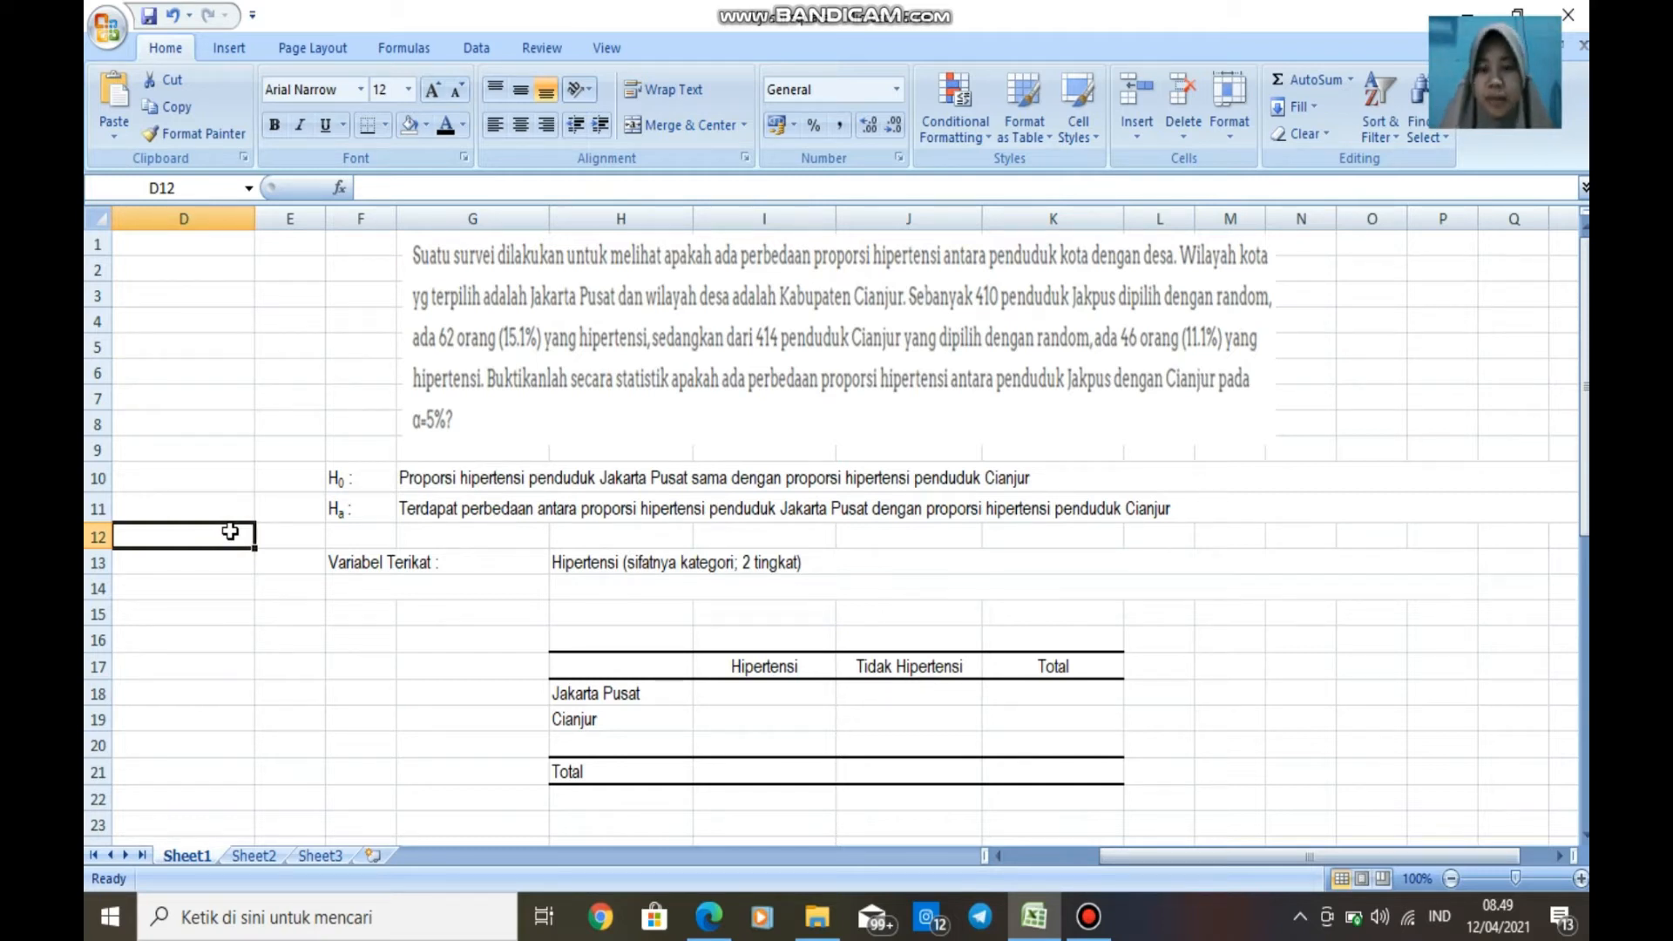
pyautogui.click(366, 588)
pyautogui.moveTo(526, 591); pyautogui.dragTo(1473, 589)
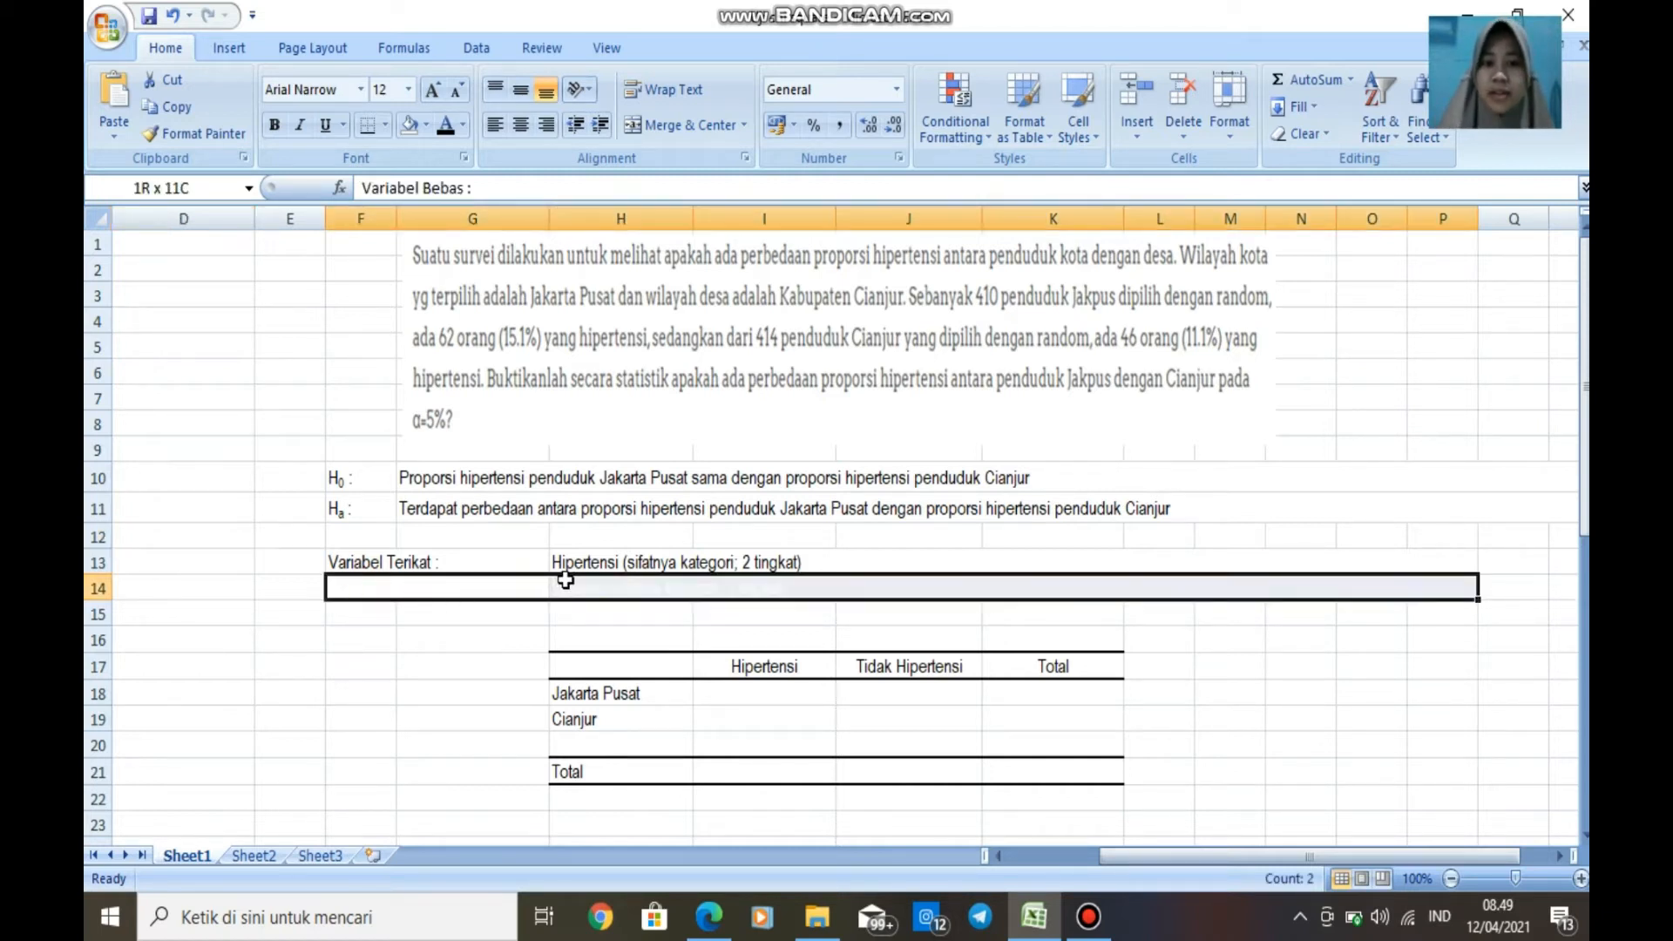
pyautogui.click(449, 125)
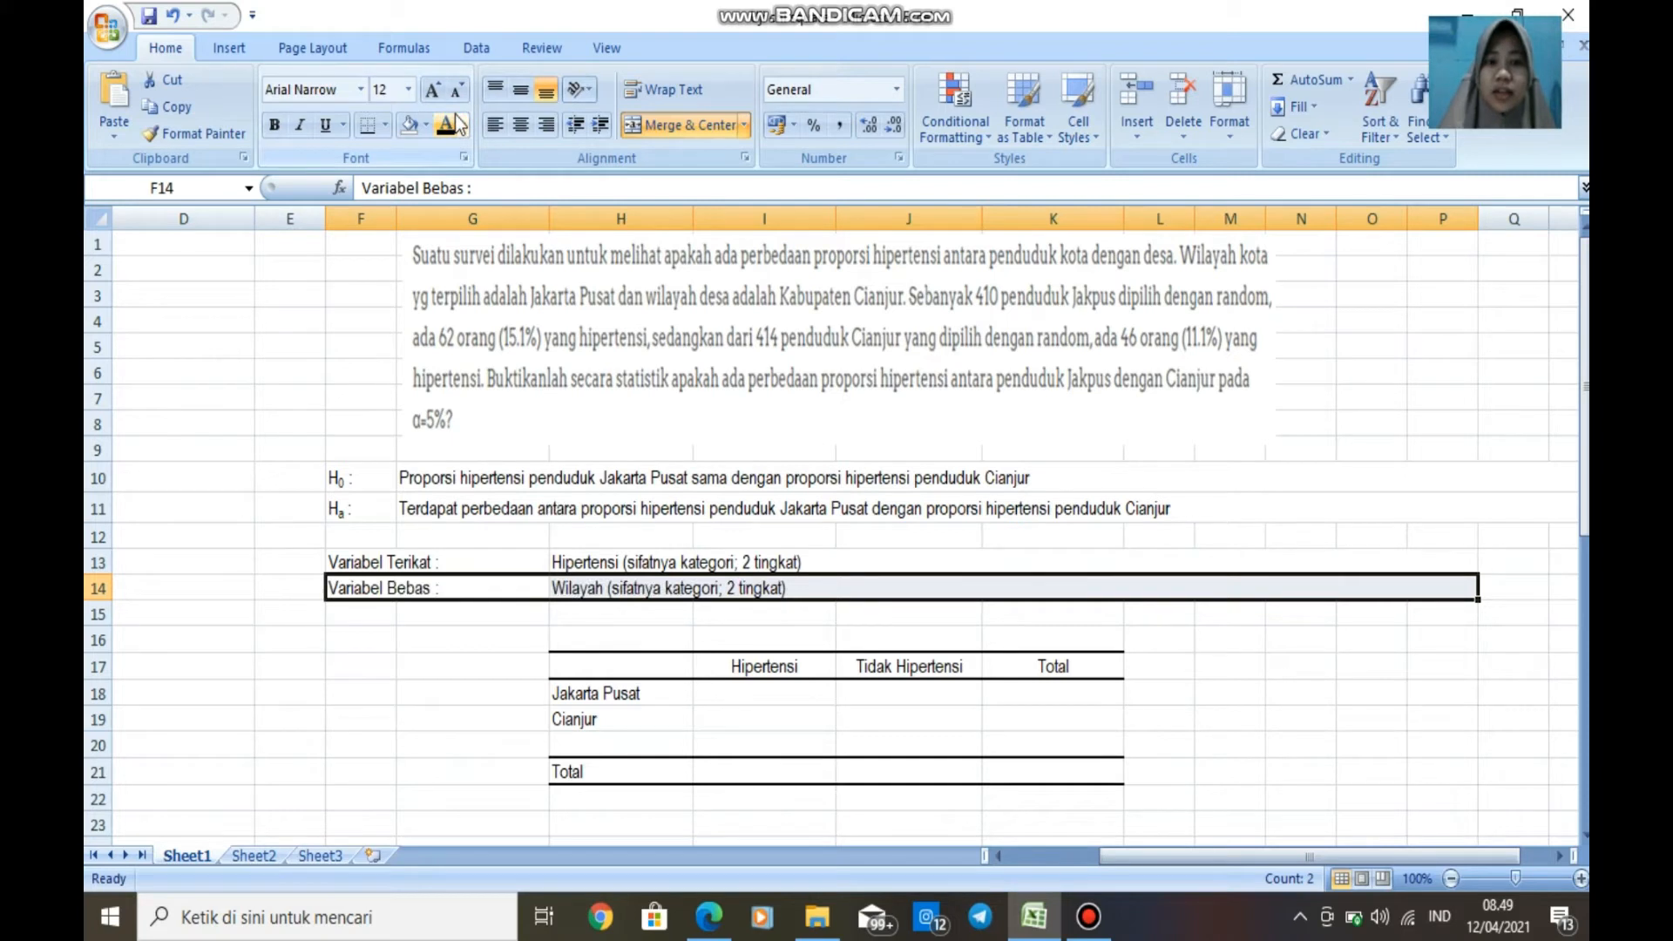
pyautogui.click(228, 349)
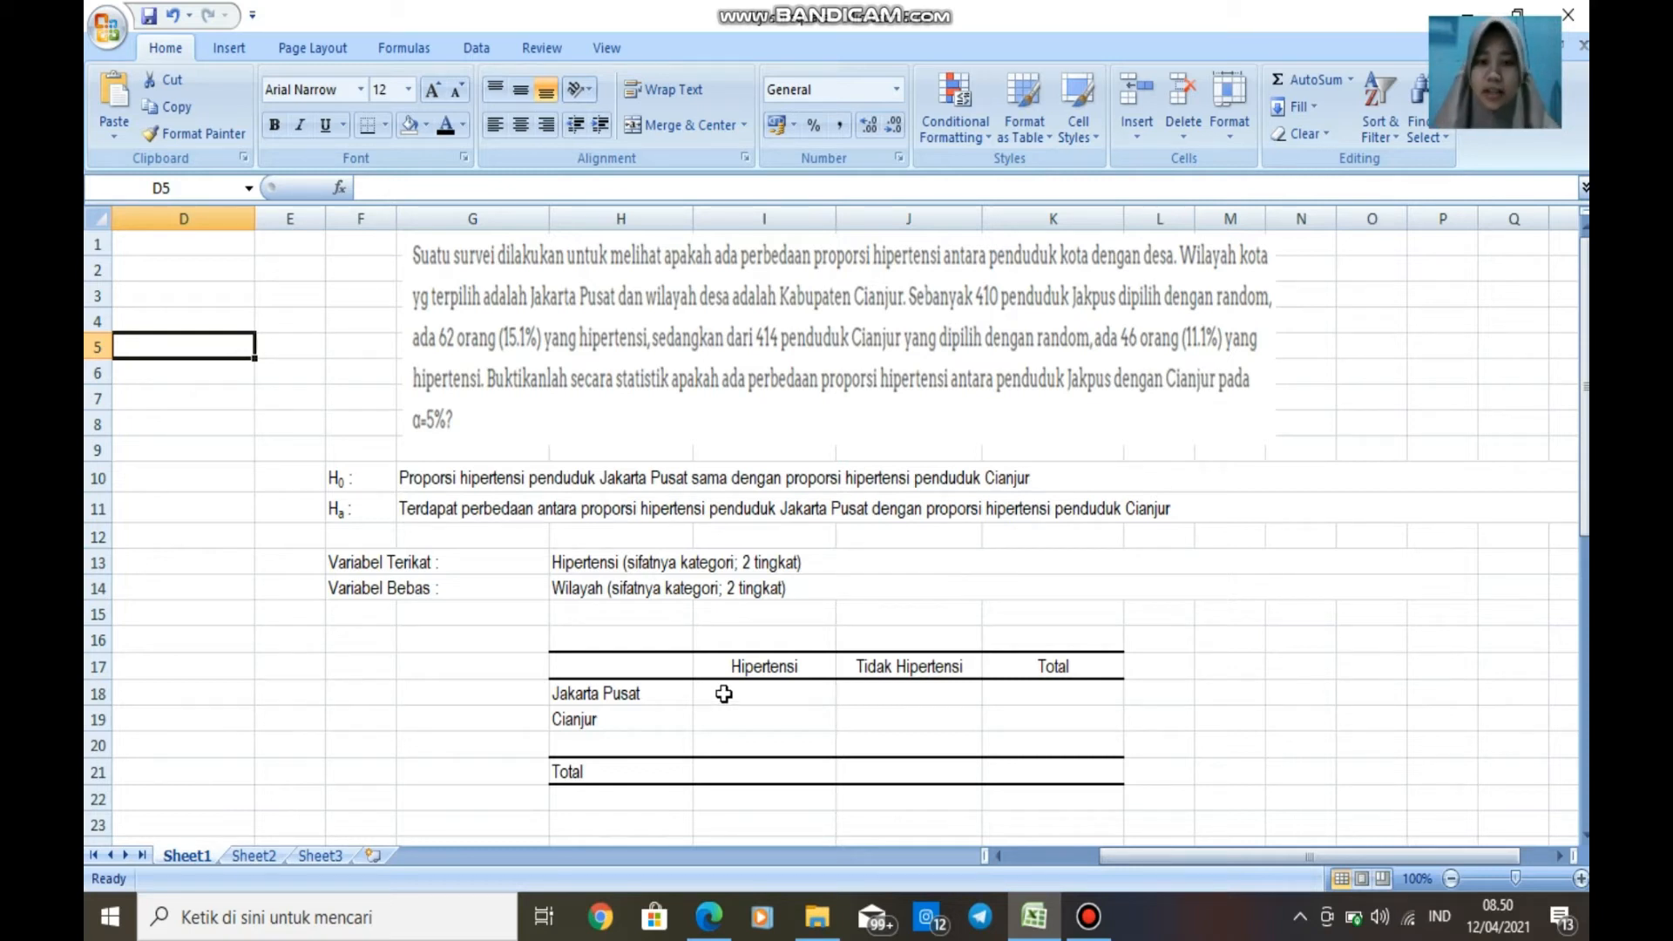
# Enter the Hipertensi counts in the table: 62 for Jakarta Pusat in I18 and 46 for Cianjur in I19.
pyautogui.click(723, 694)
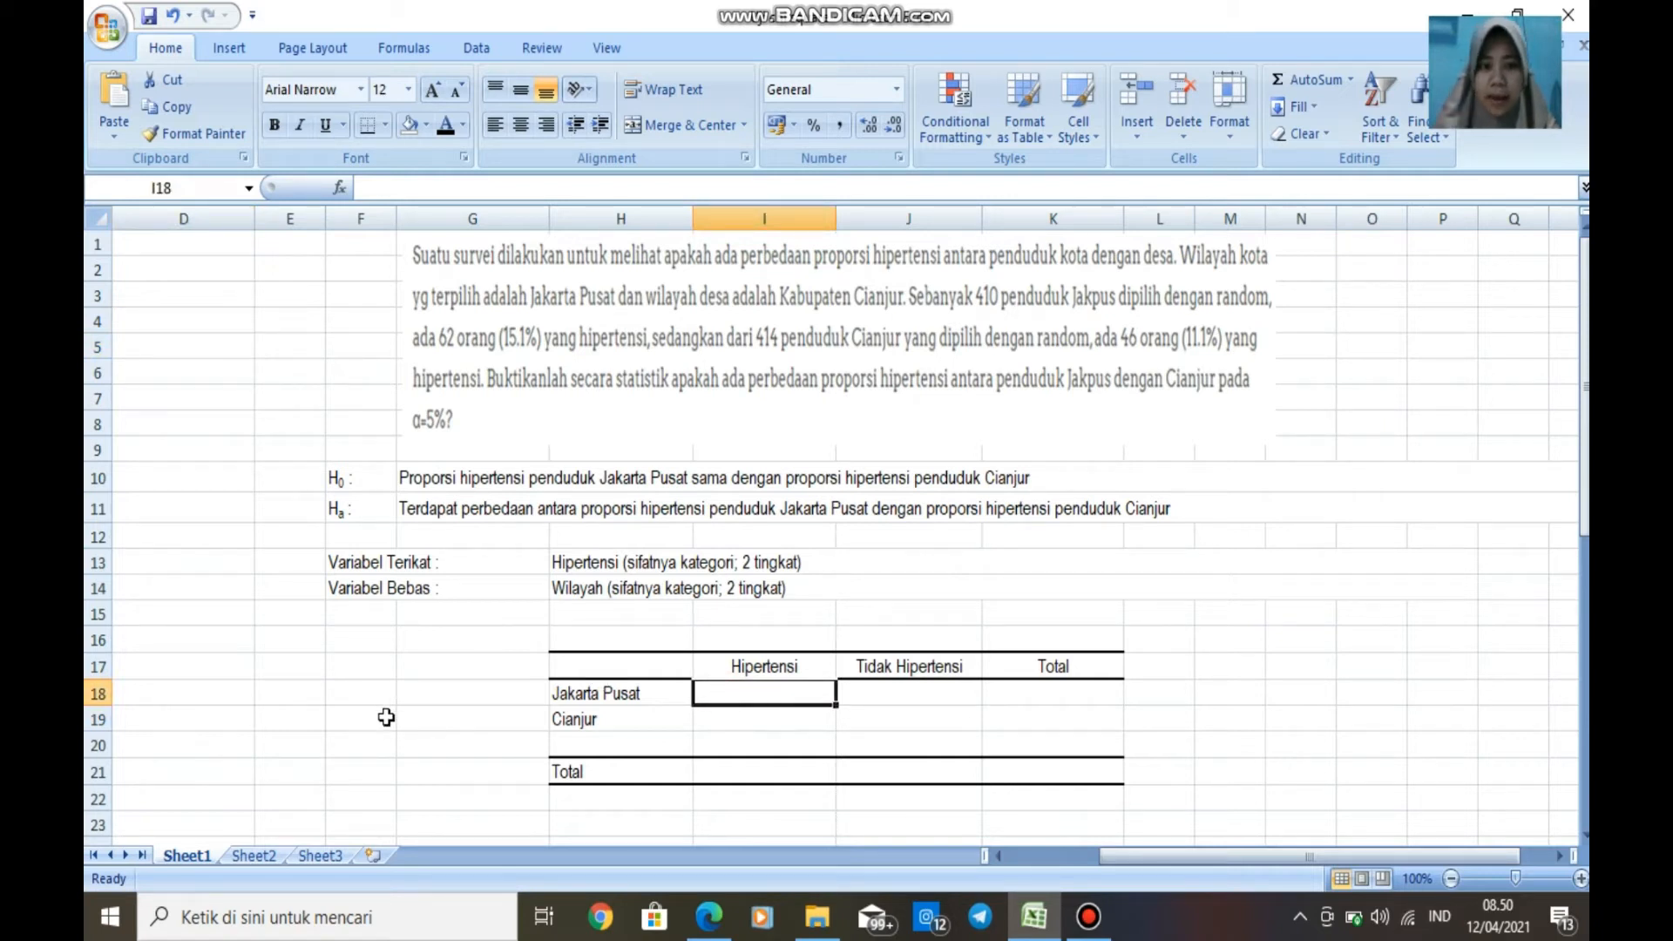
pyautogui.write('62')
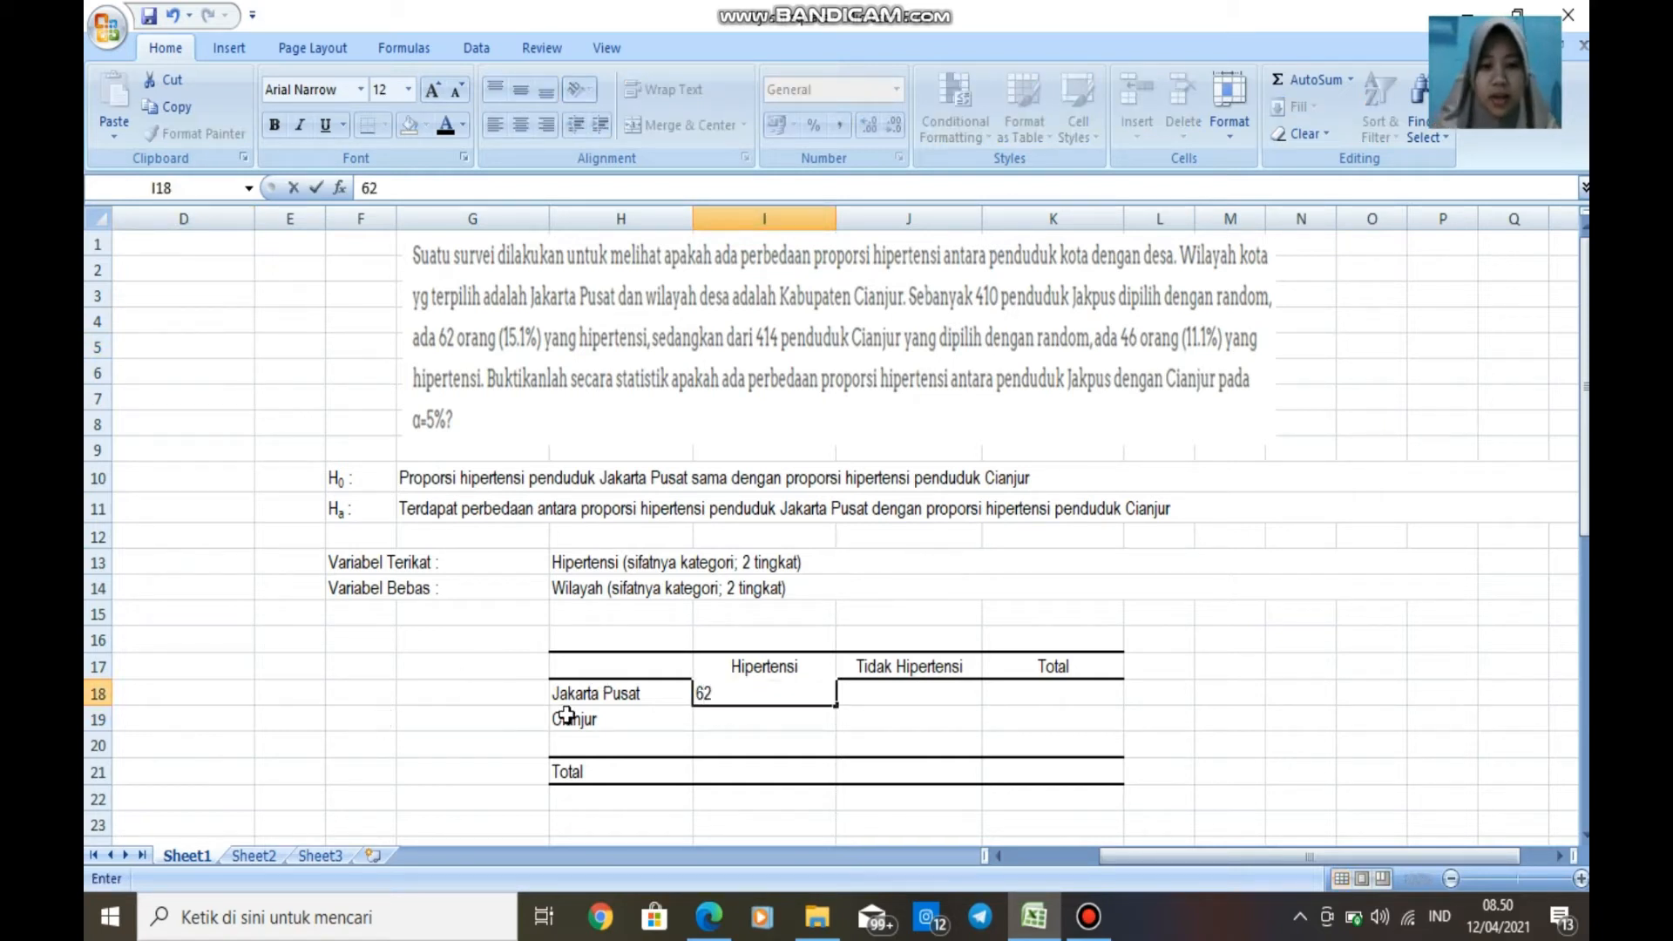
pyautogui.click(738, 724)
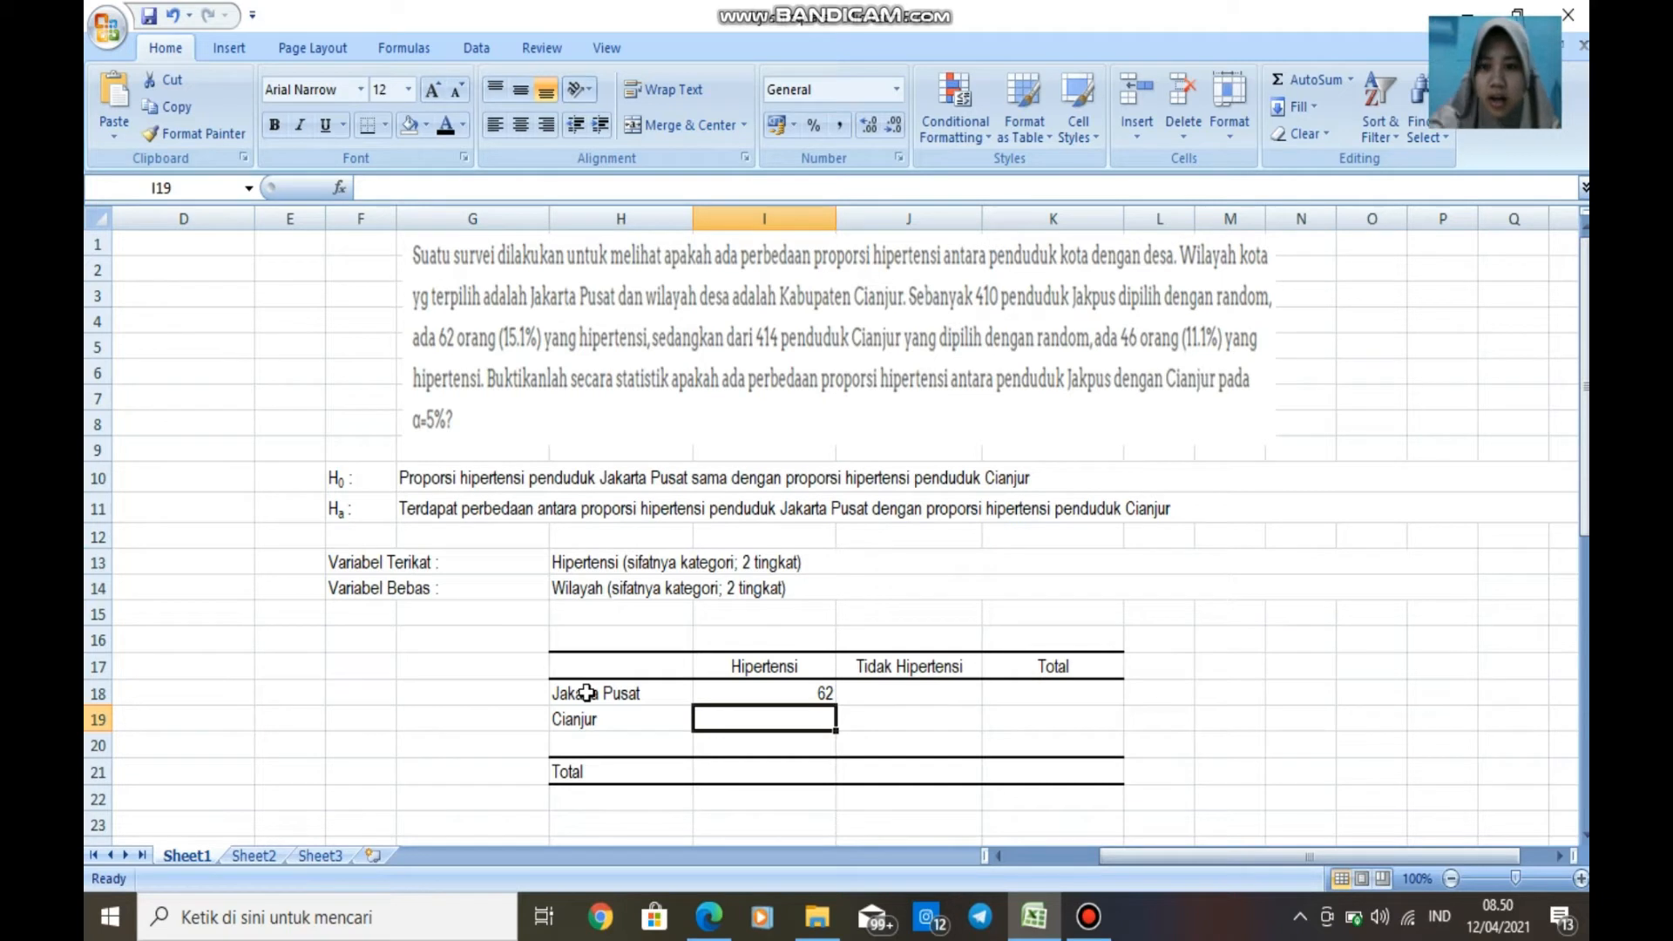
pyautogui.write('46')
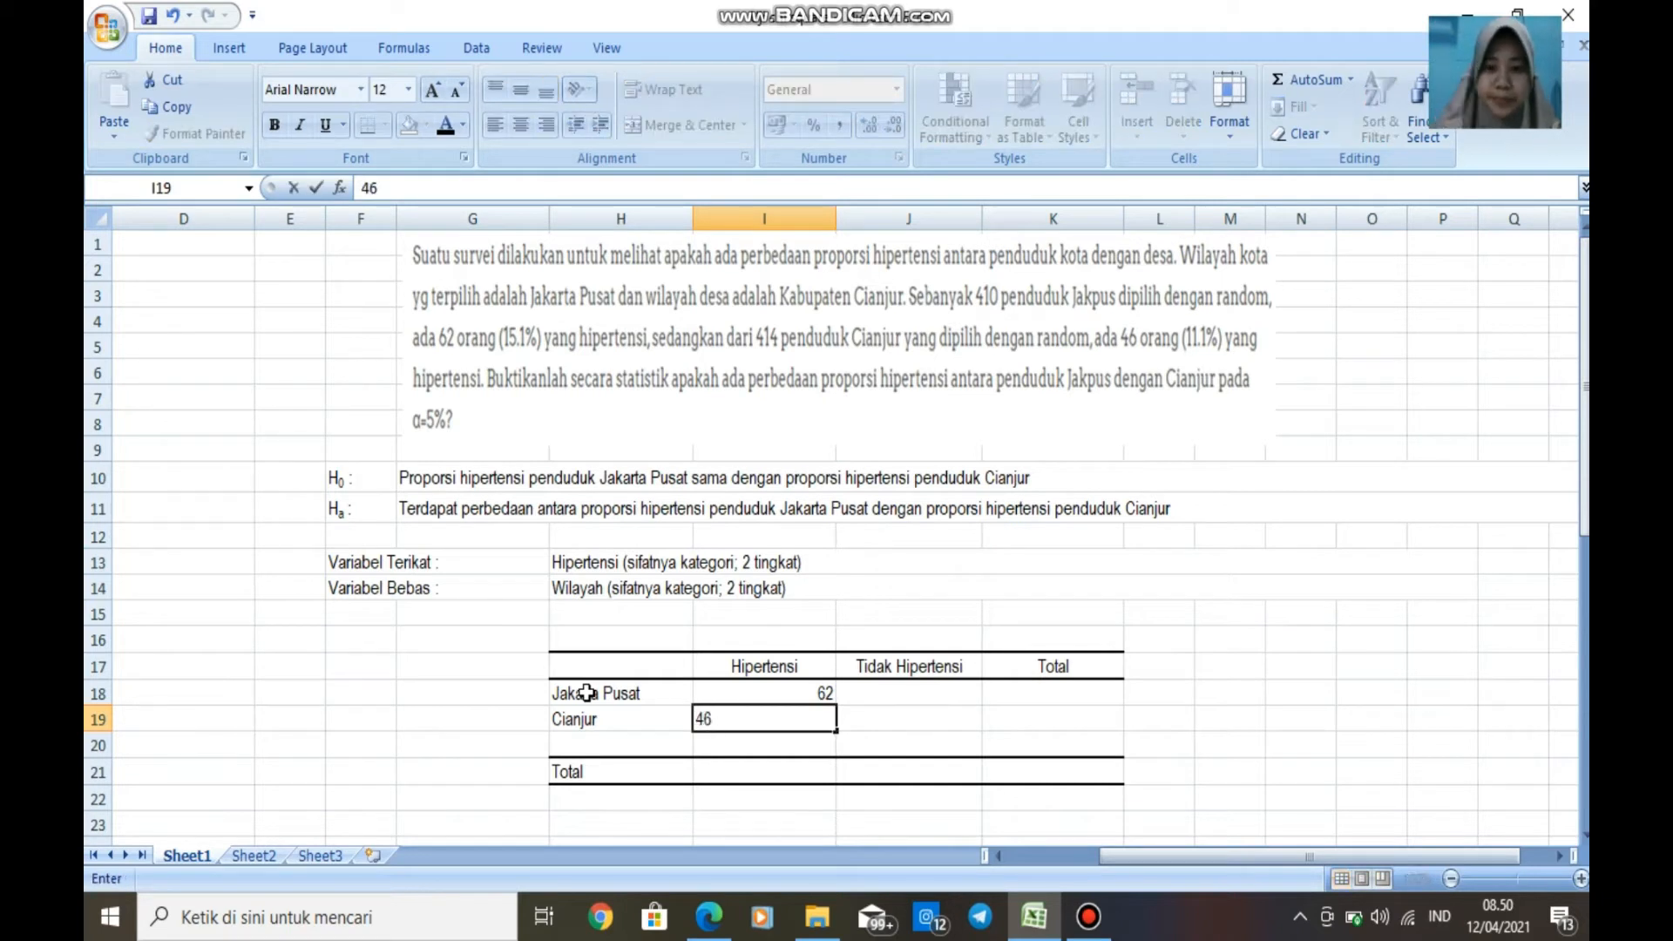
# Calculate the Tidak Hipertensi counts with =410-I18 in J18 for Jakarta Pusat and =414-I19 in J19 for Cianjur.
pyautogui.click(959, 696)
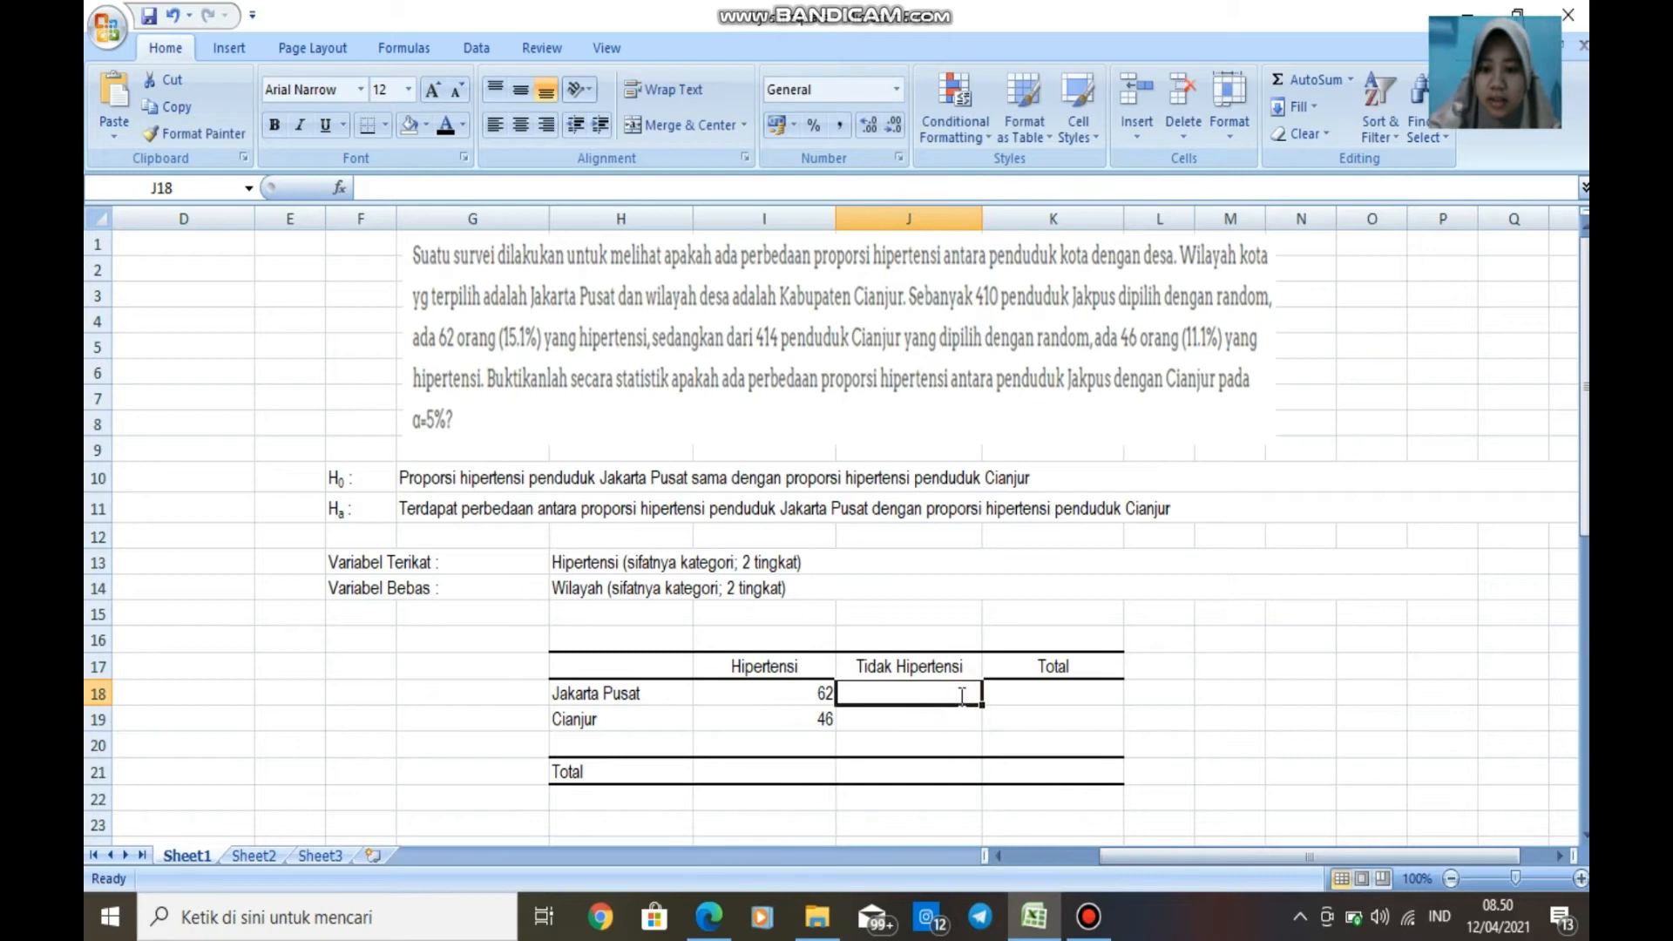
pyautogui.write('=')
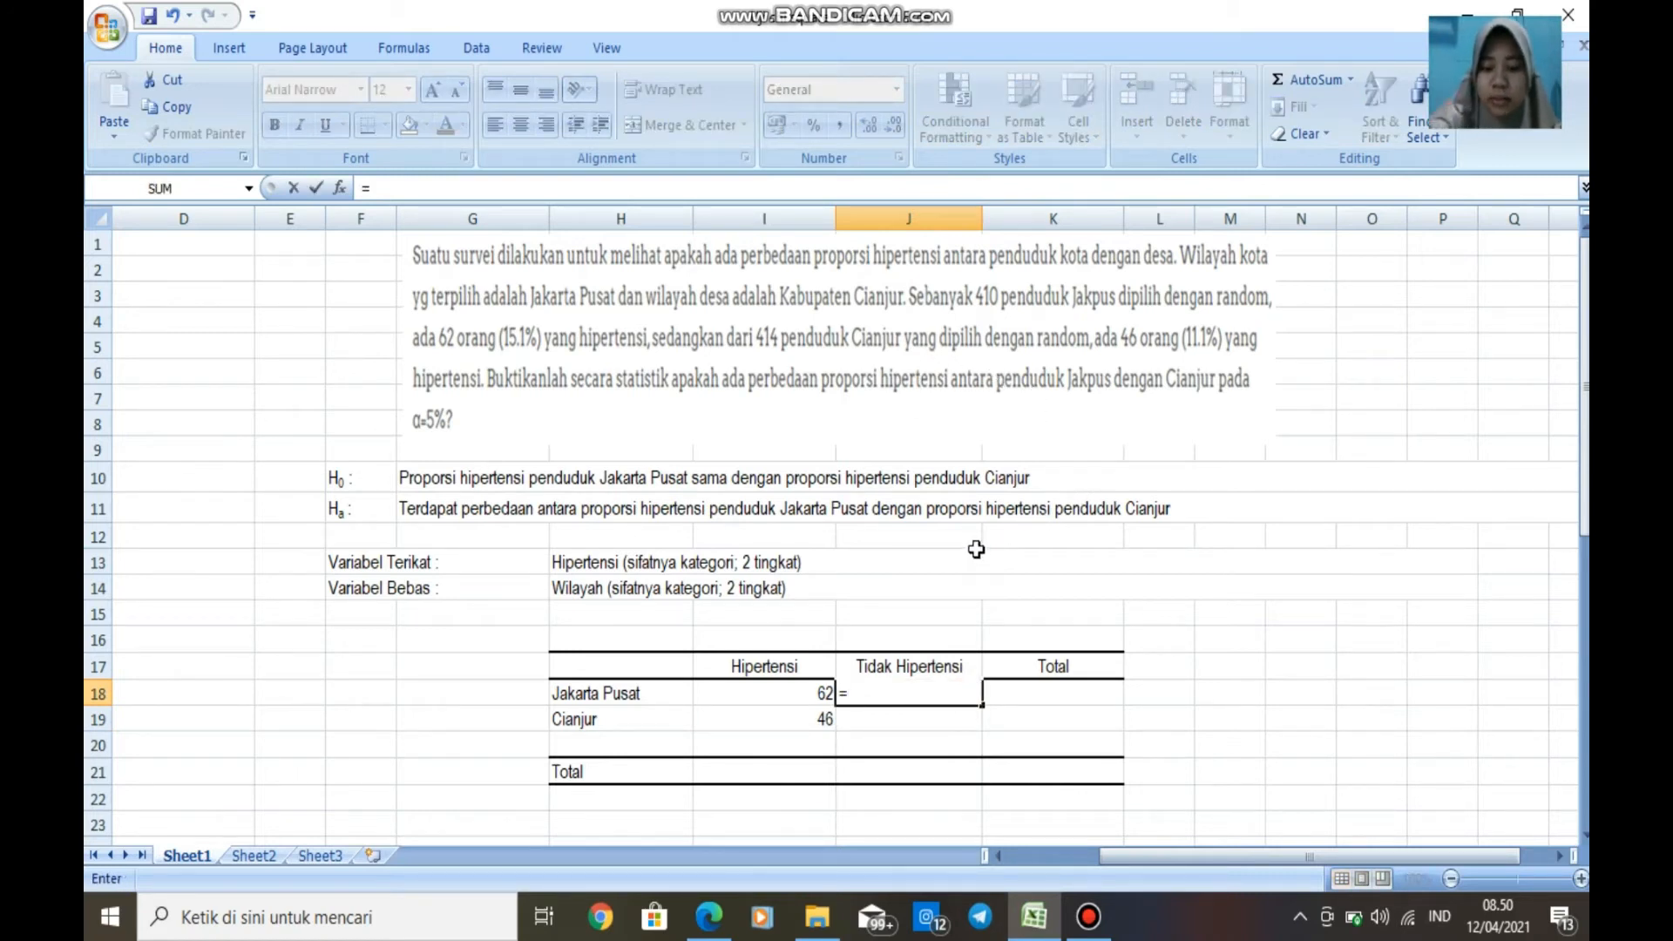
pyautogui.write('4')
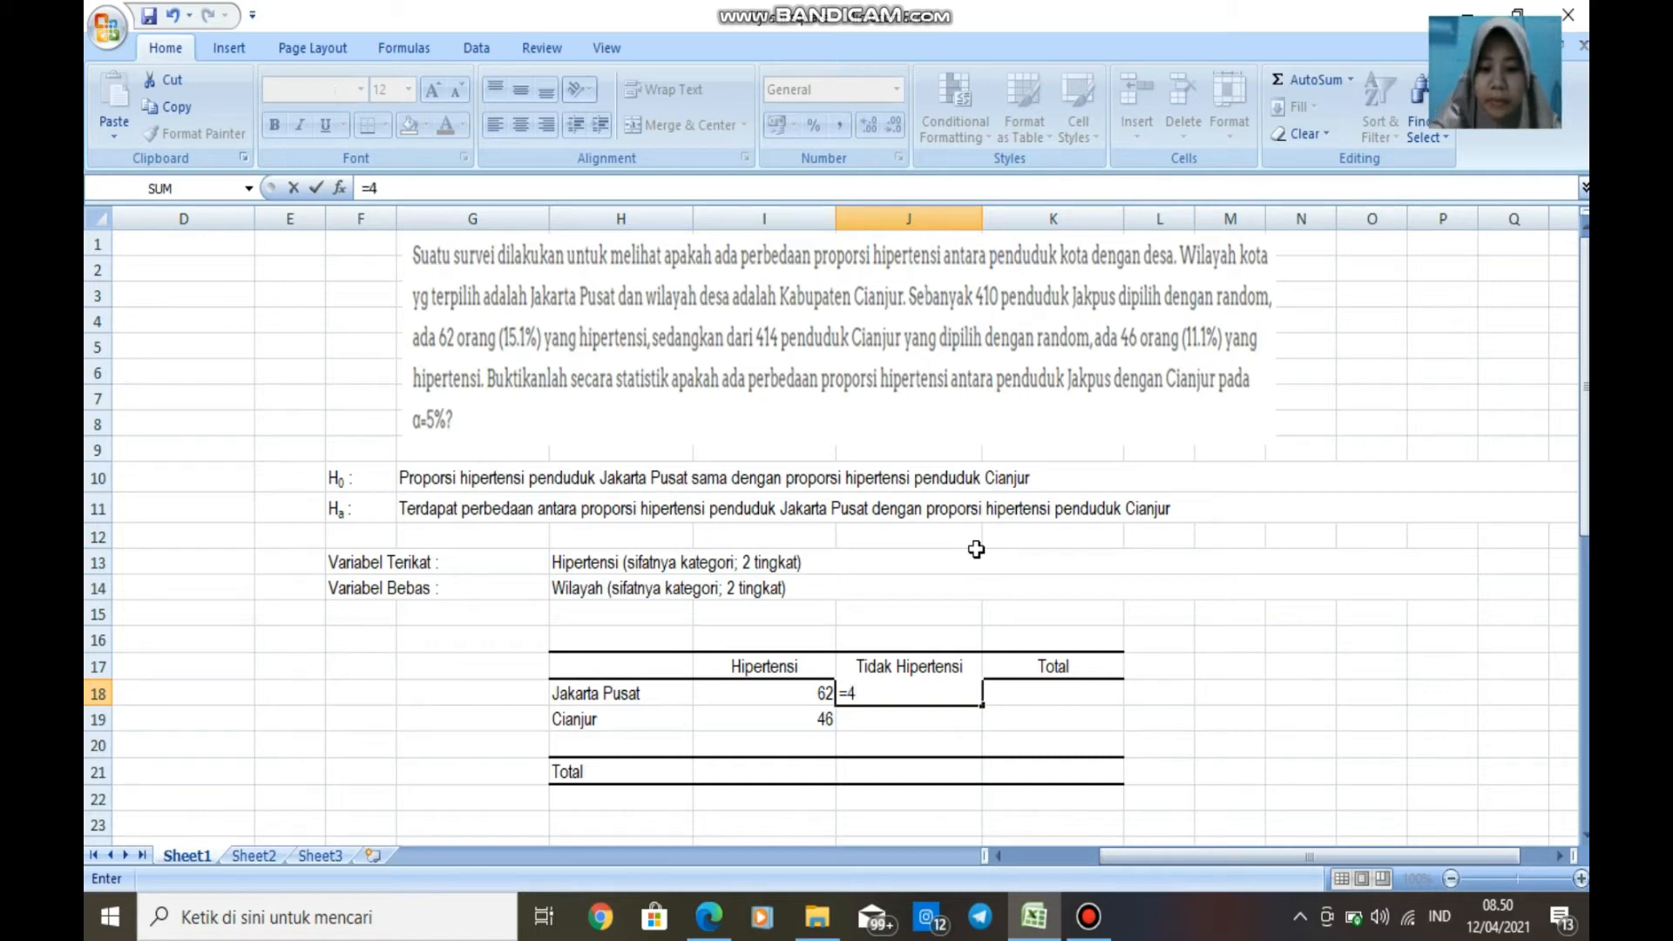
pyautogui.write('10-')
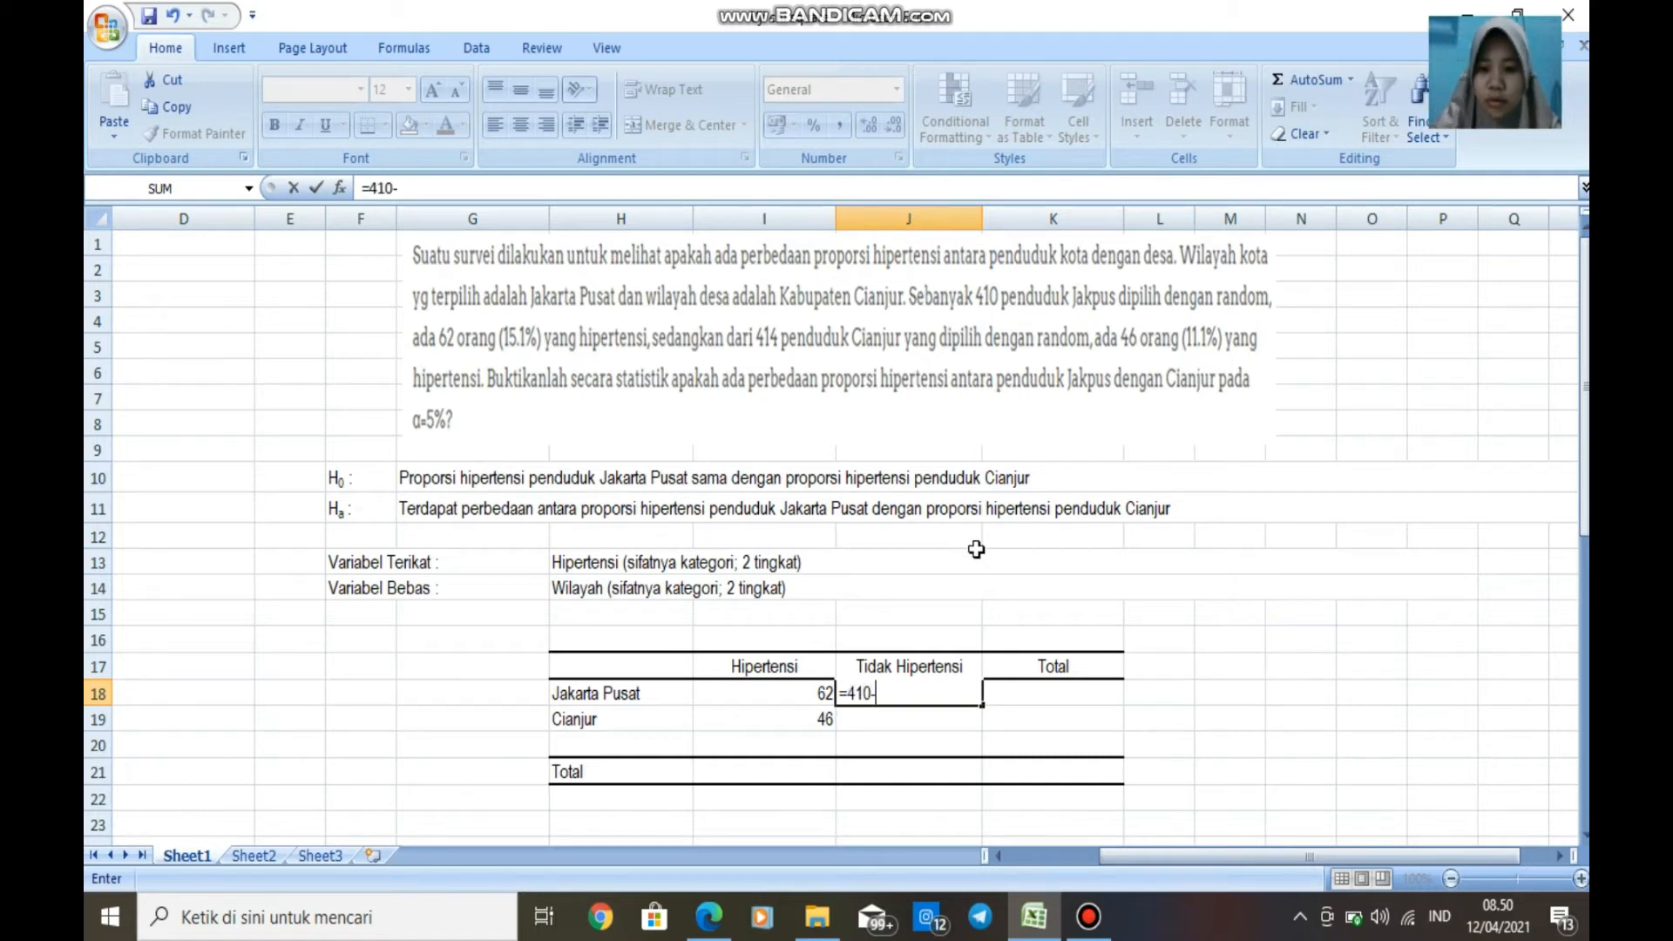
pyautogui.click(788, 702)
pyautogui.press('Return')
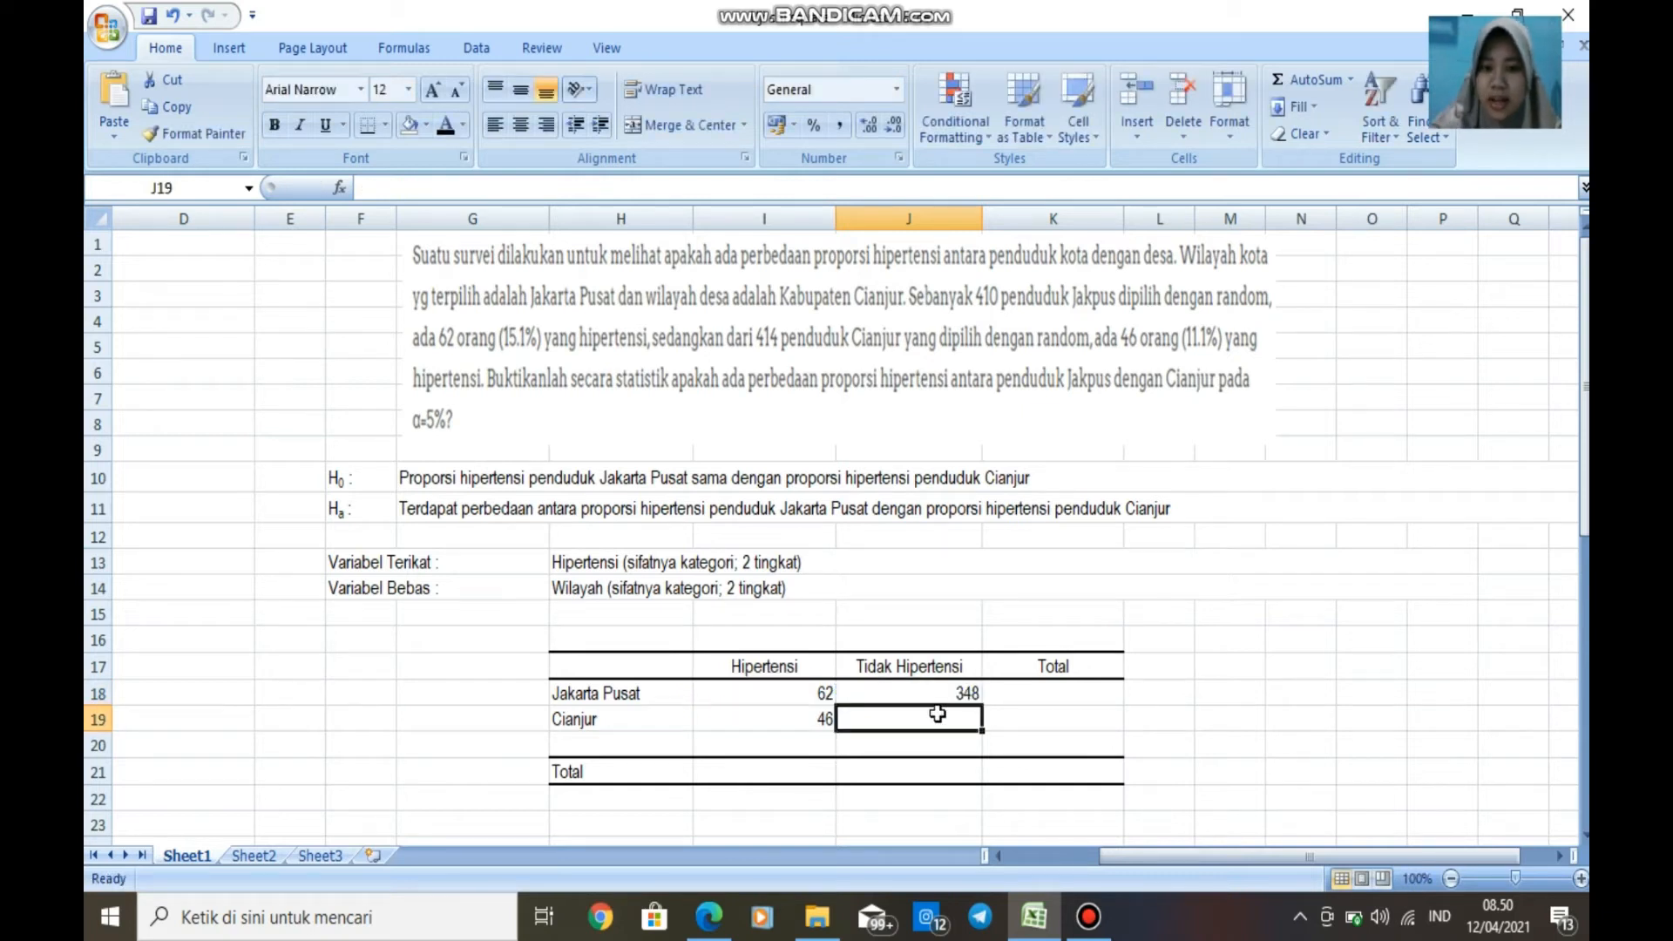
pyautogui.write('=')
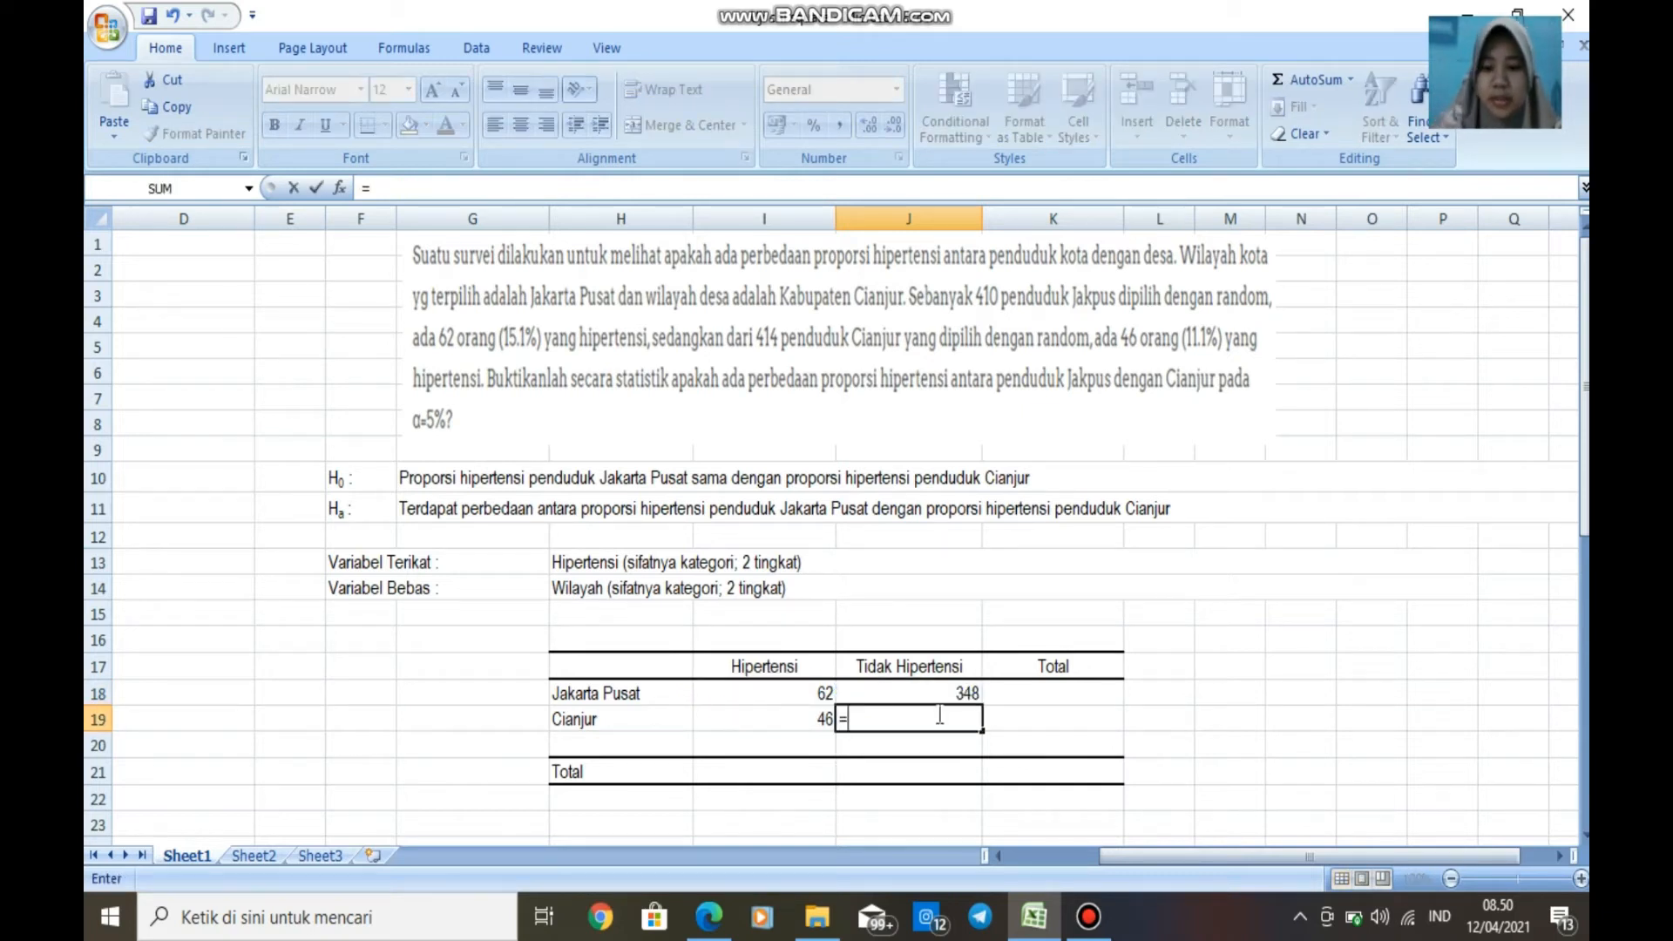
pyautogui.write('414-')
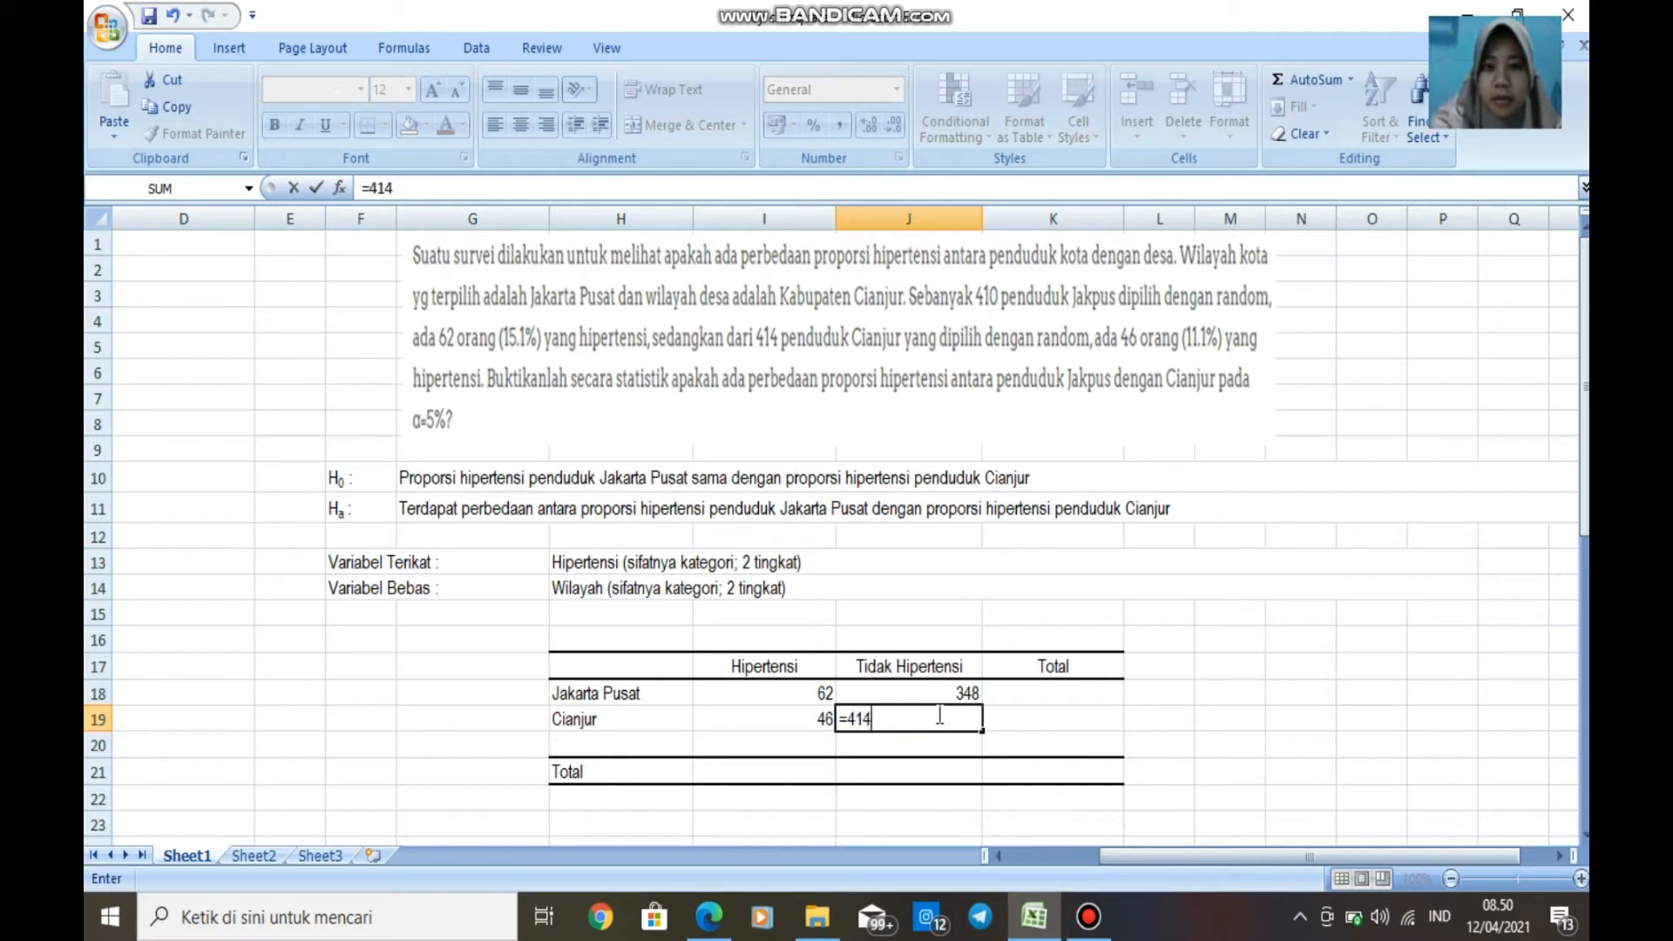
pyautogui.click(800, 724)
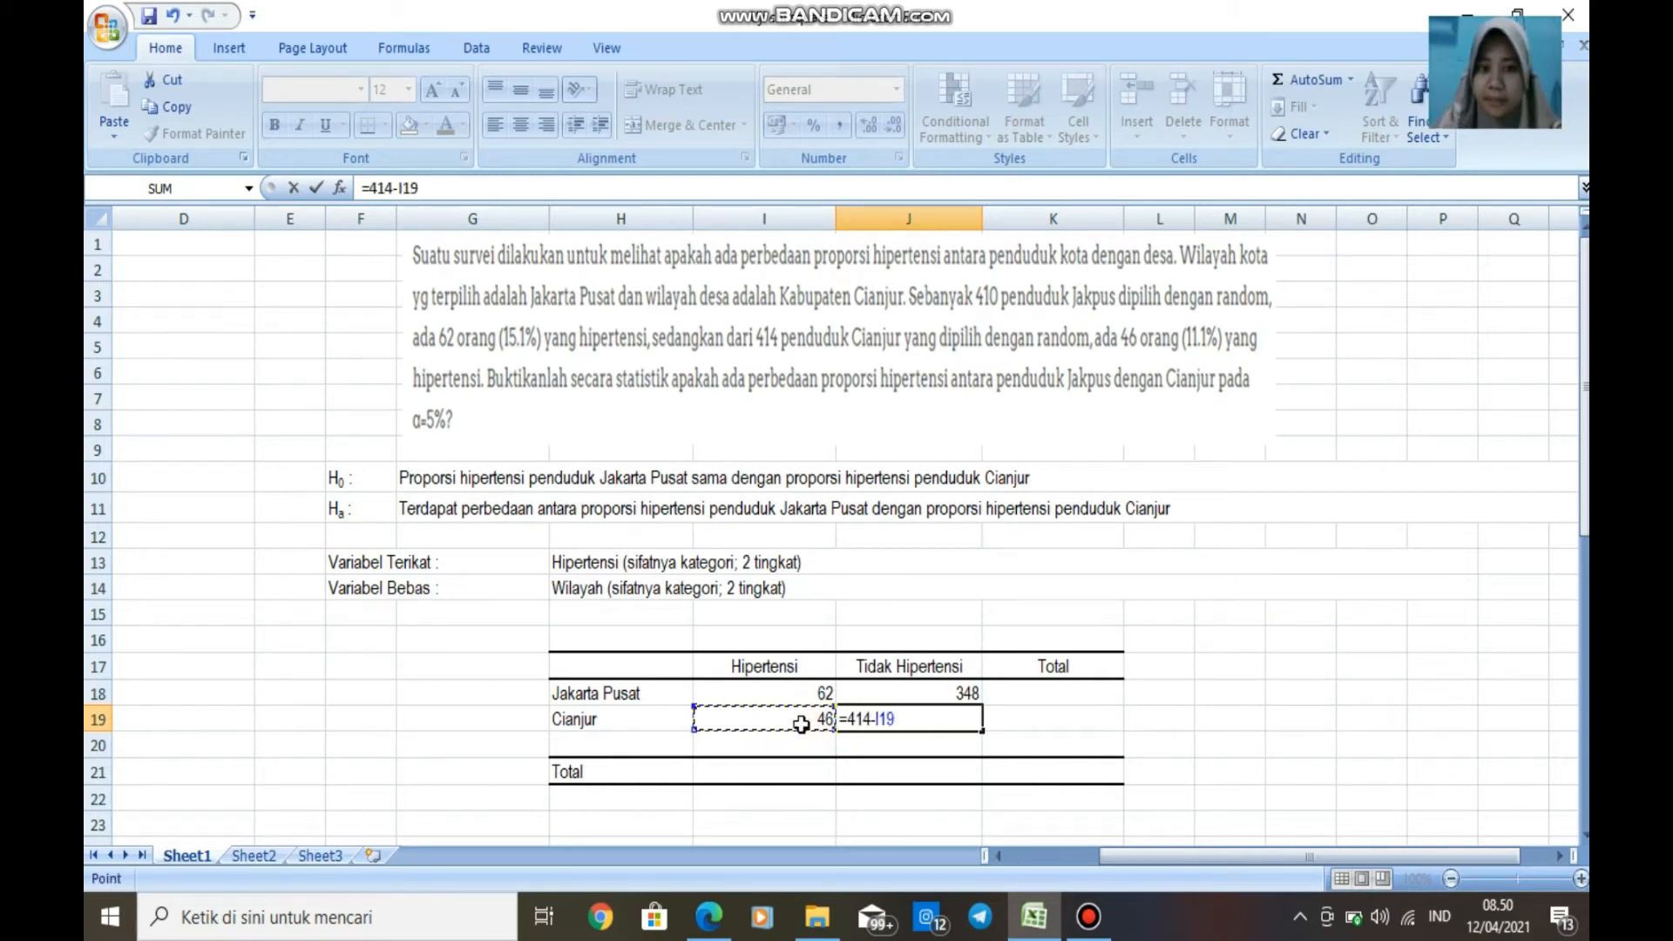
pyautogui.press('Return')
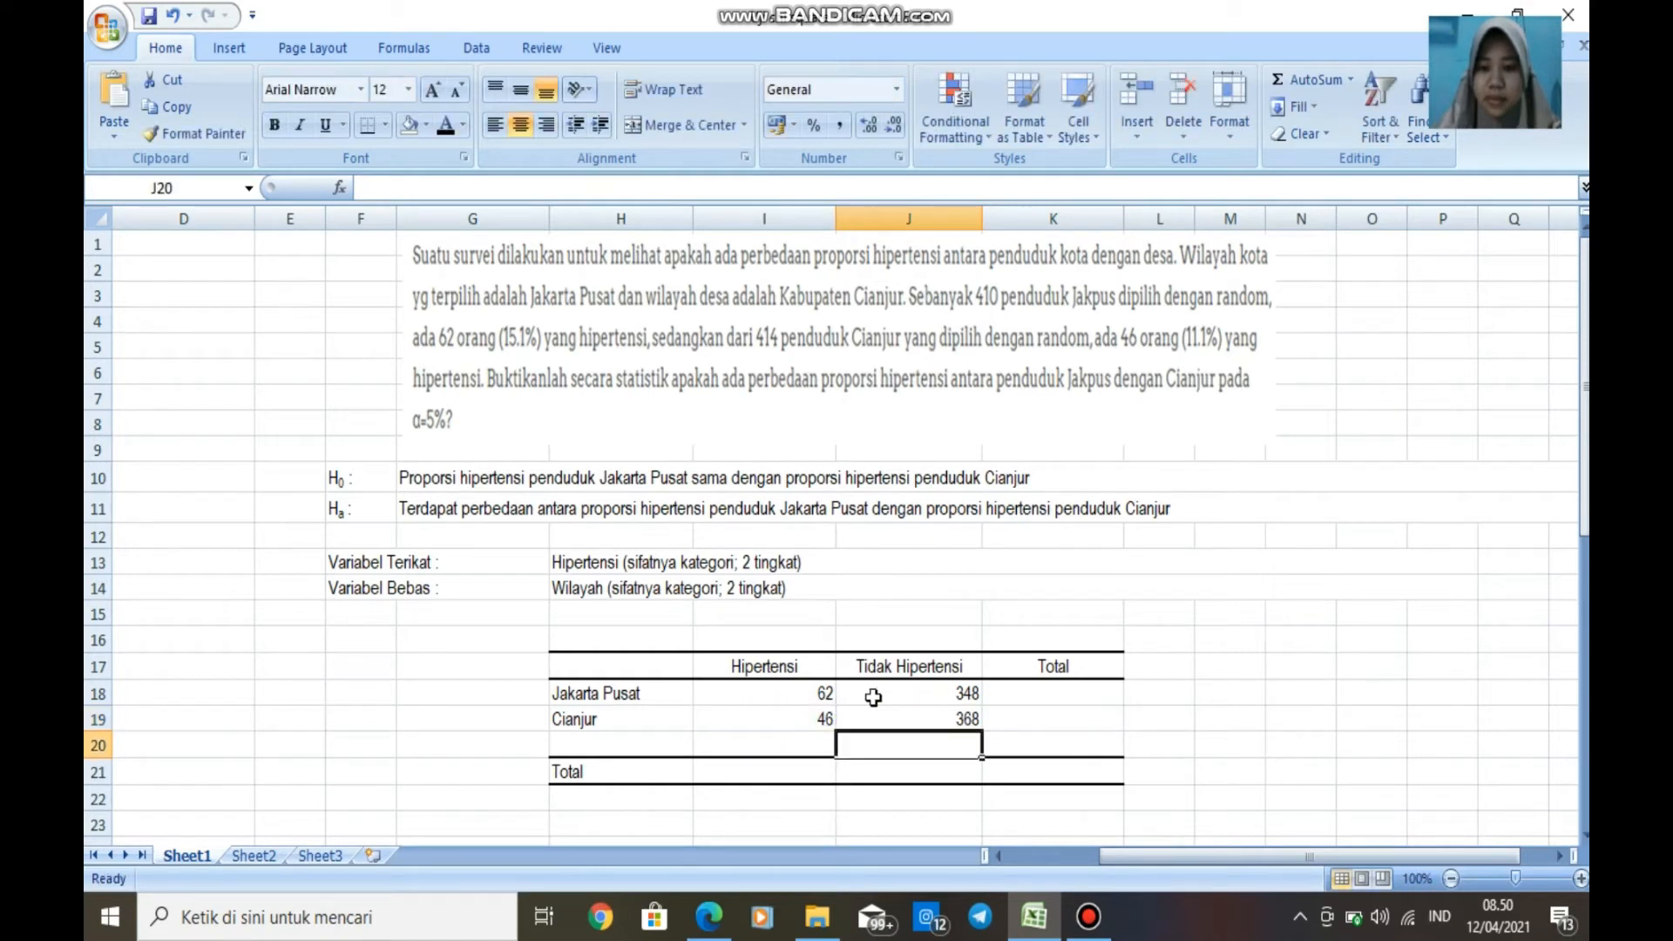
# Fill the Total column for Jakarta Pusat and Cianjur by applying AutoSum to I18:K18 and I19:K19.
pyautogui.moveTo(824, 695); pyautogui.dragTo(1000, 693)
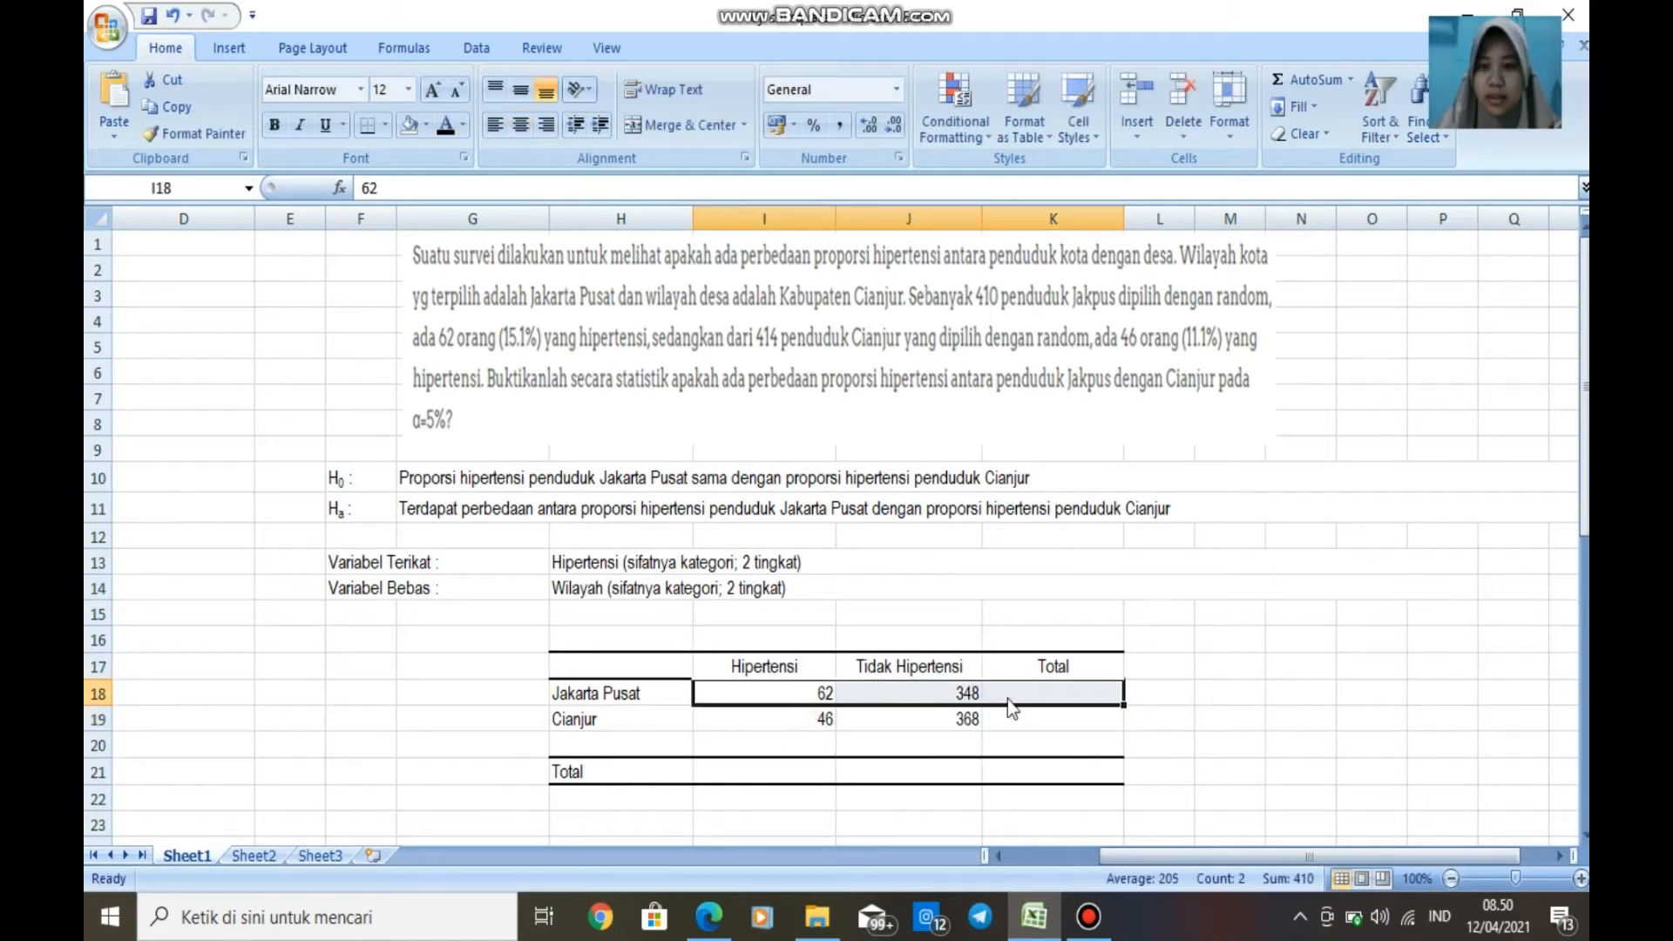
pyautogui.click(1298, 86)
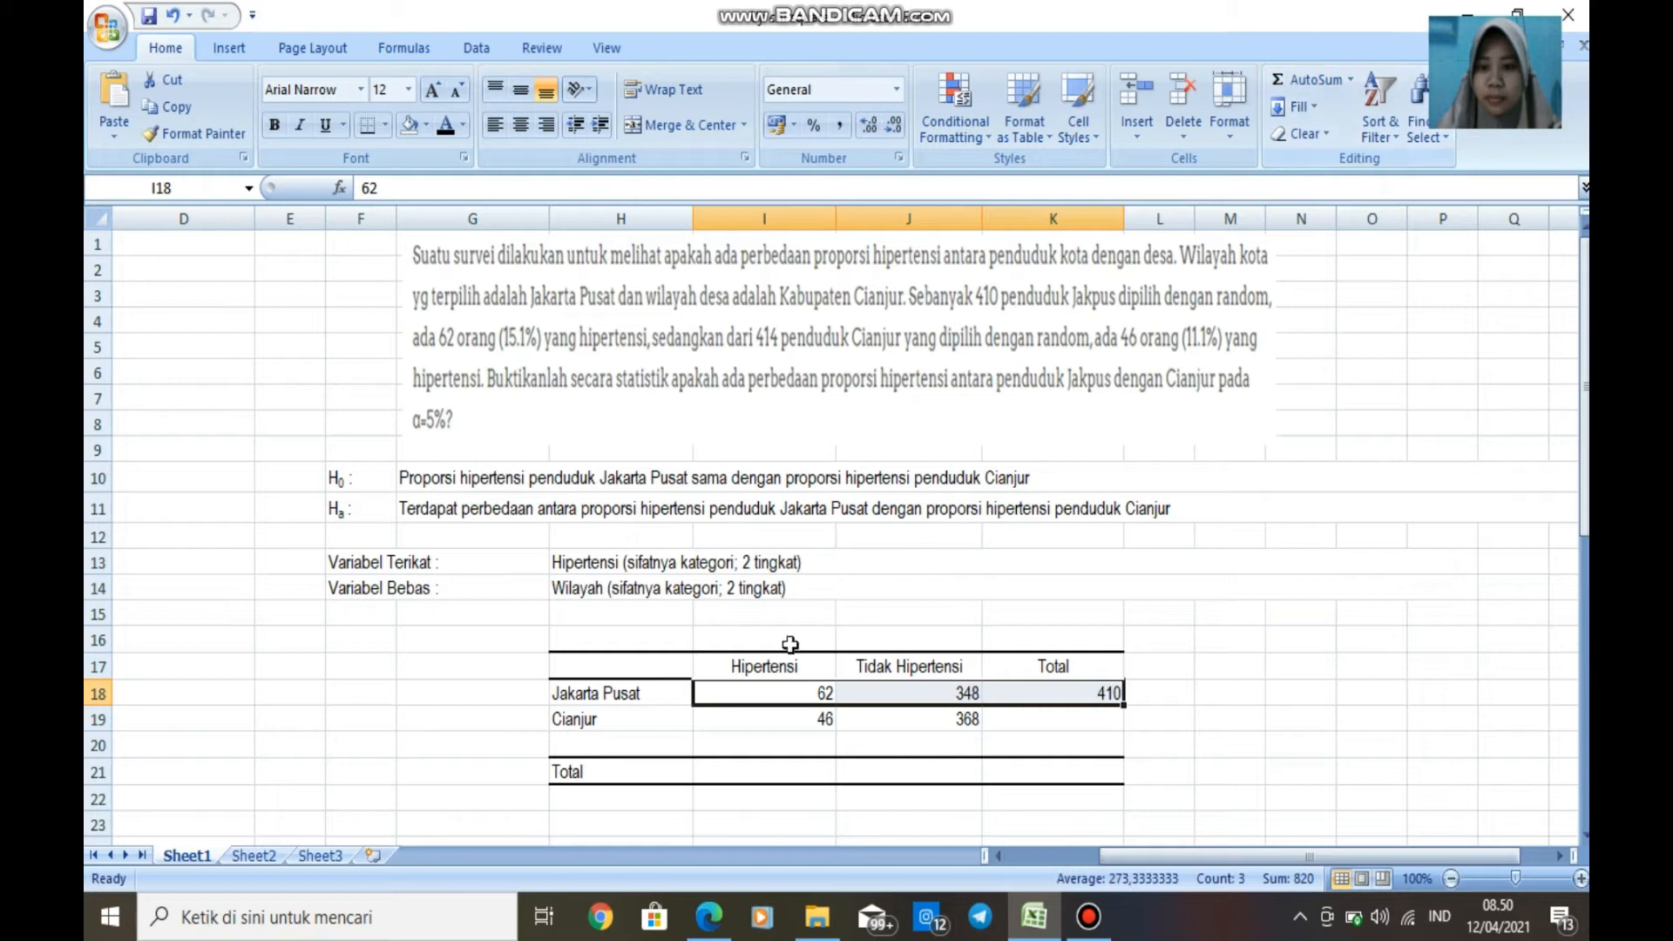
pyautogui.moveTo(757, 722); pyautogui.dragTo(1031, 720)
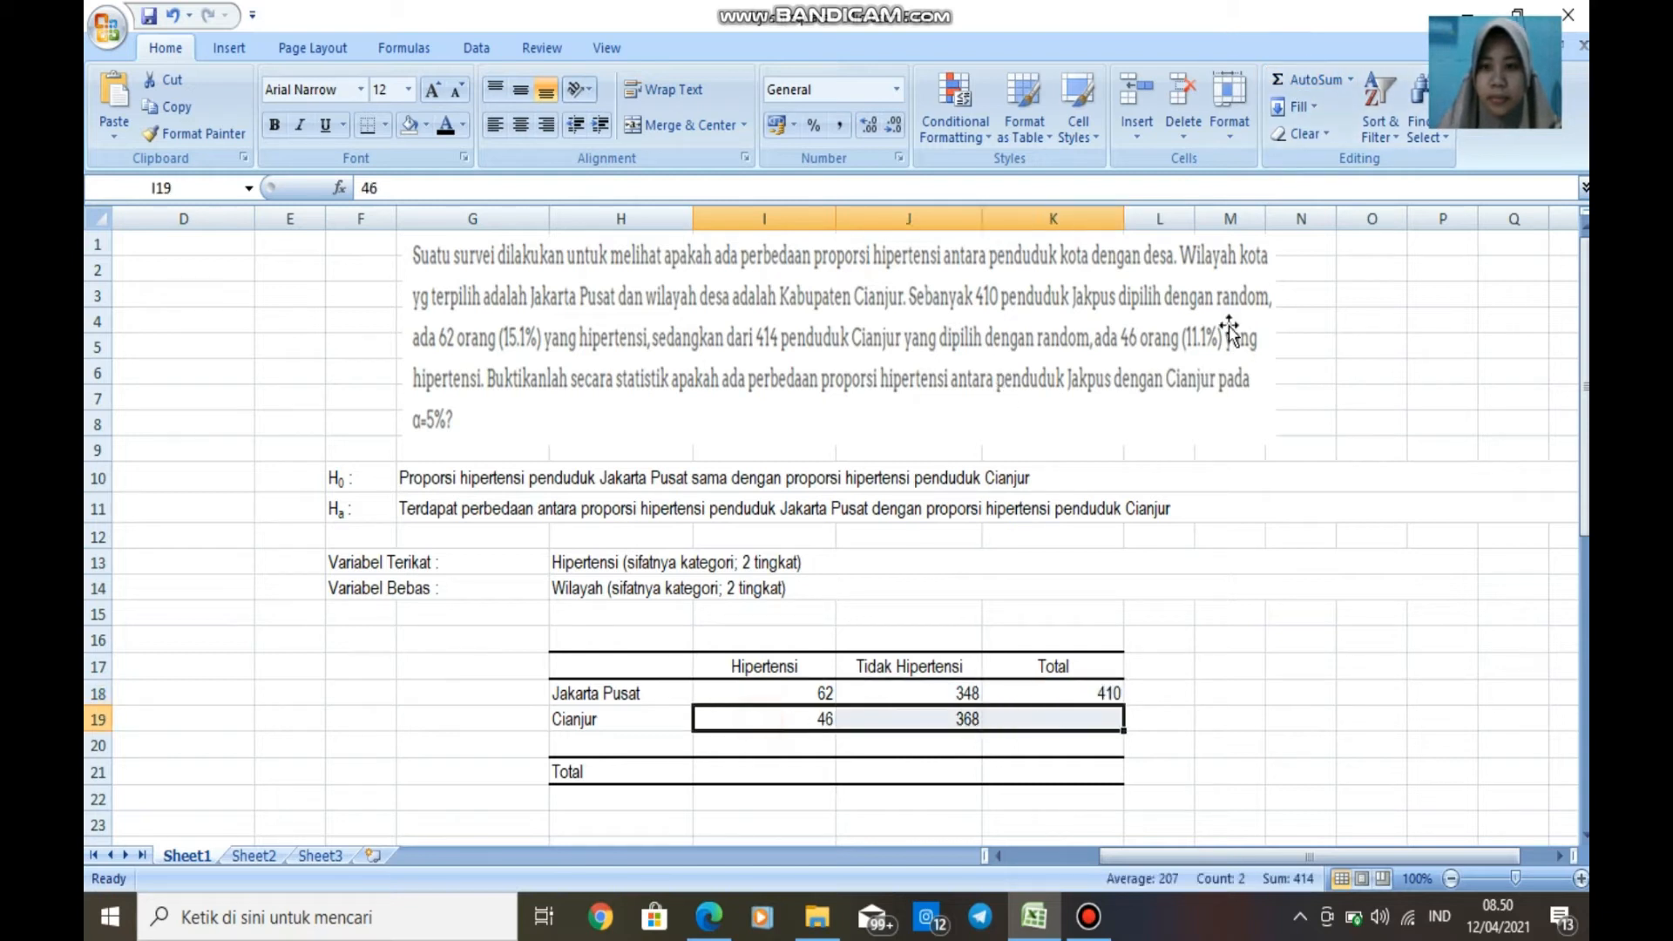
pyautogui.click(1299, 80)
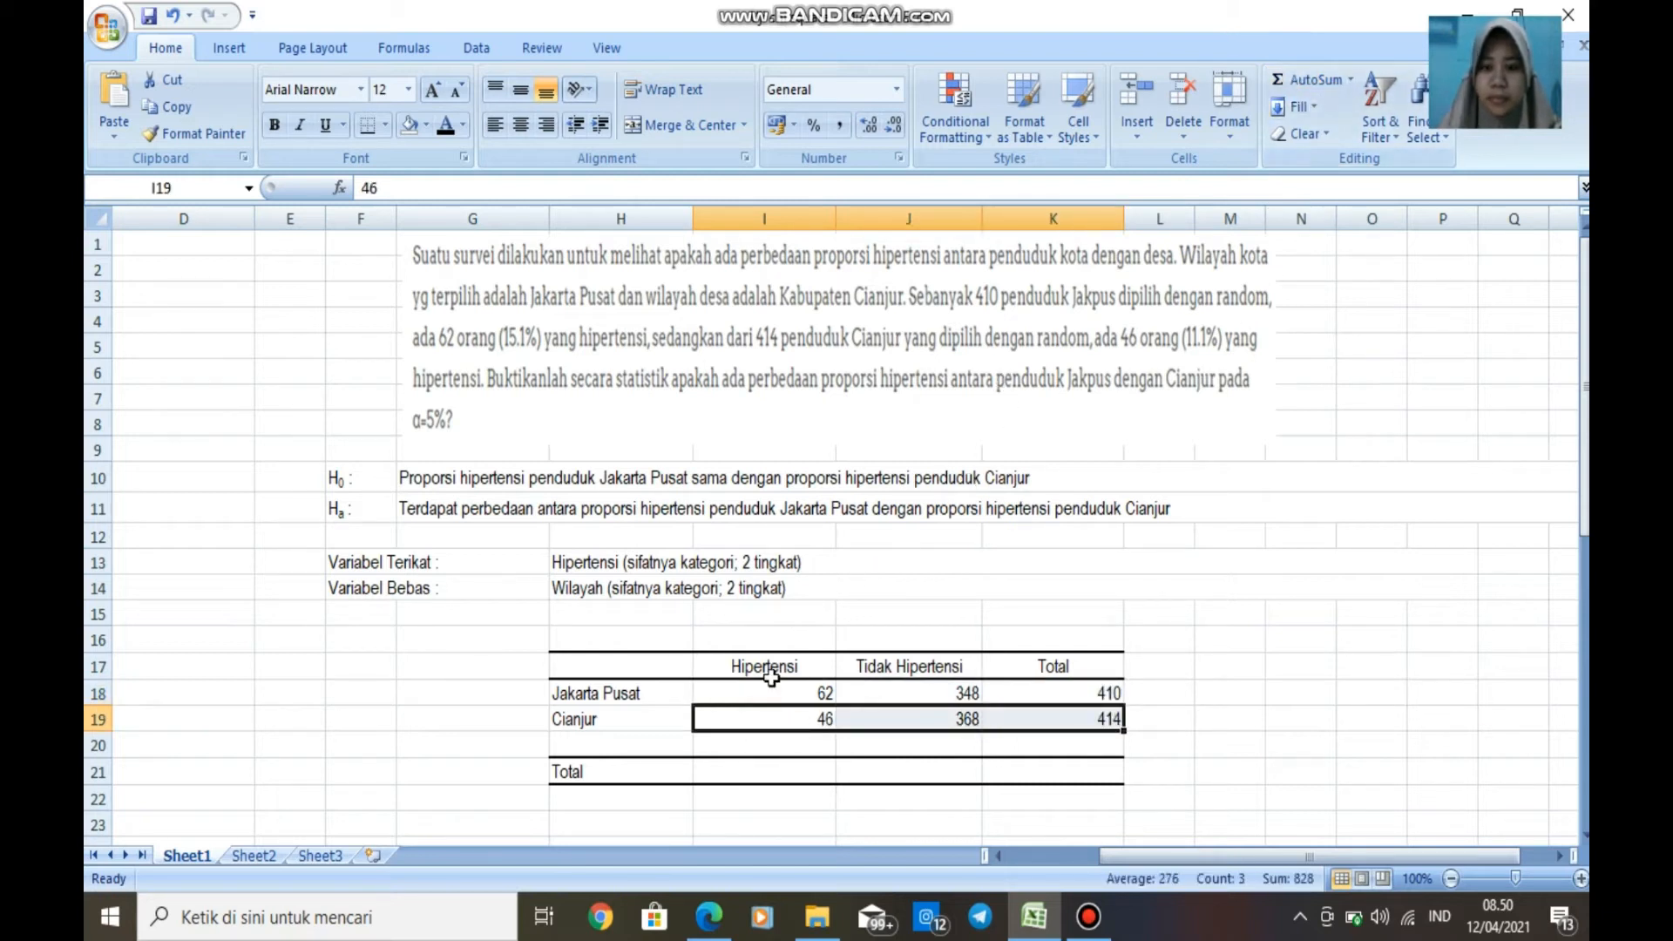
# Calculate the Hipertensi column total in I21 with the formula =I18+I19.
pyautogui.moveTo(778, 696); pyautogui.dragTo(771, 772)
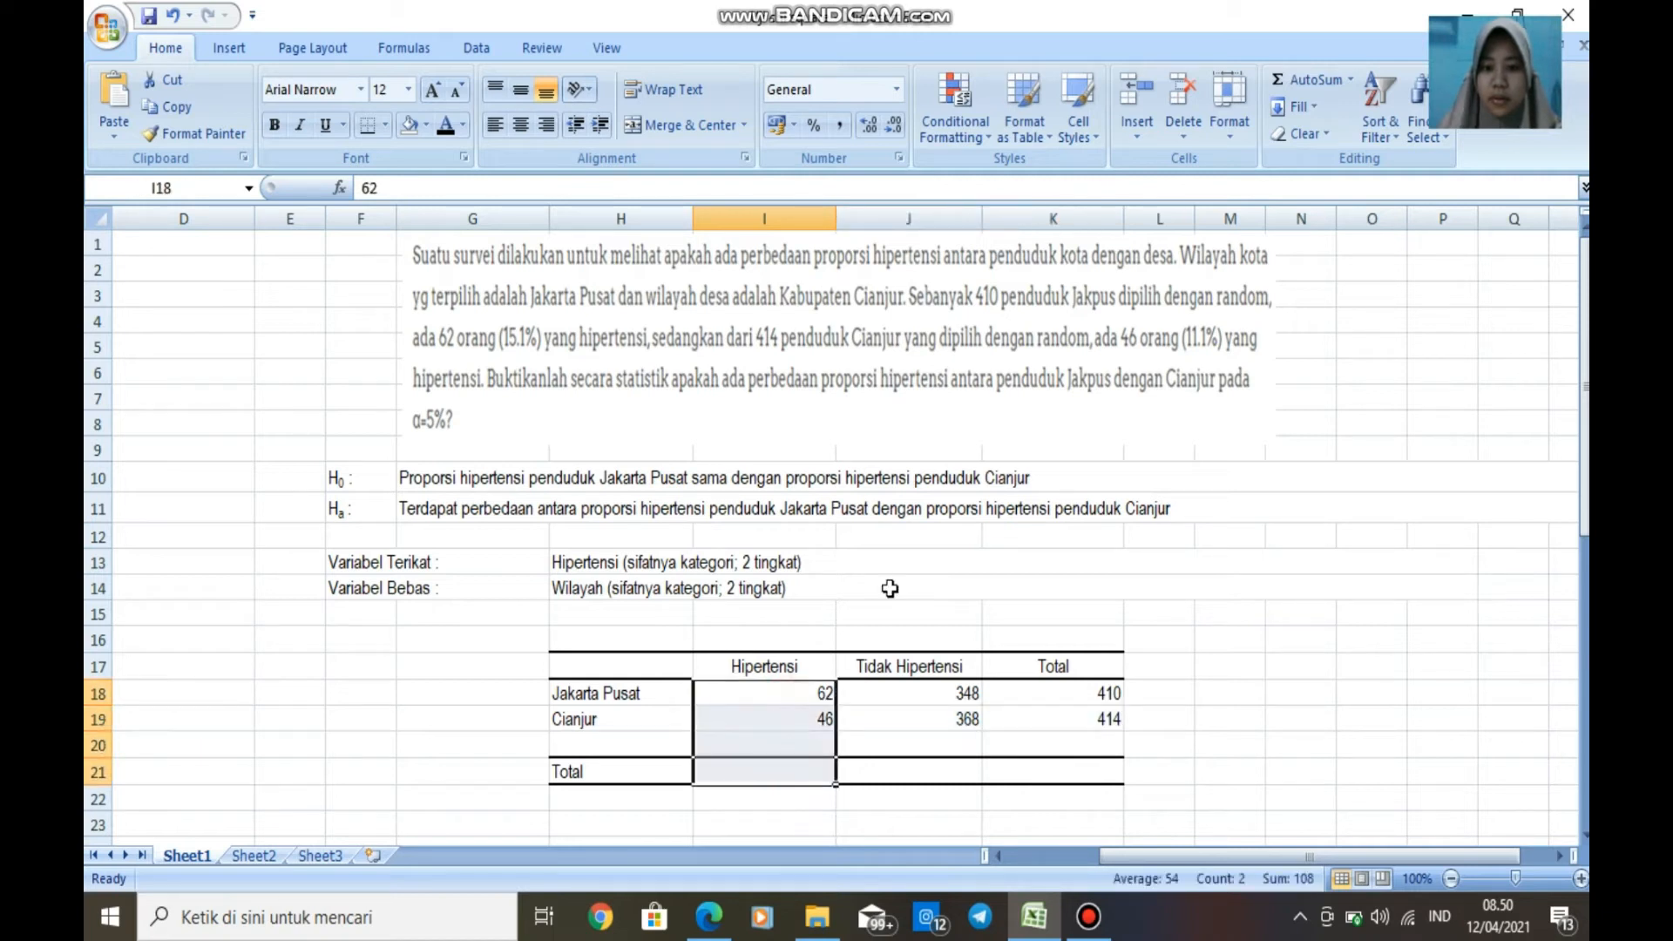
pyautogui.click(729, 778)
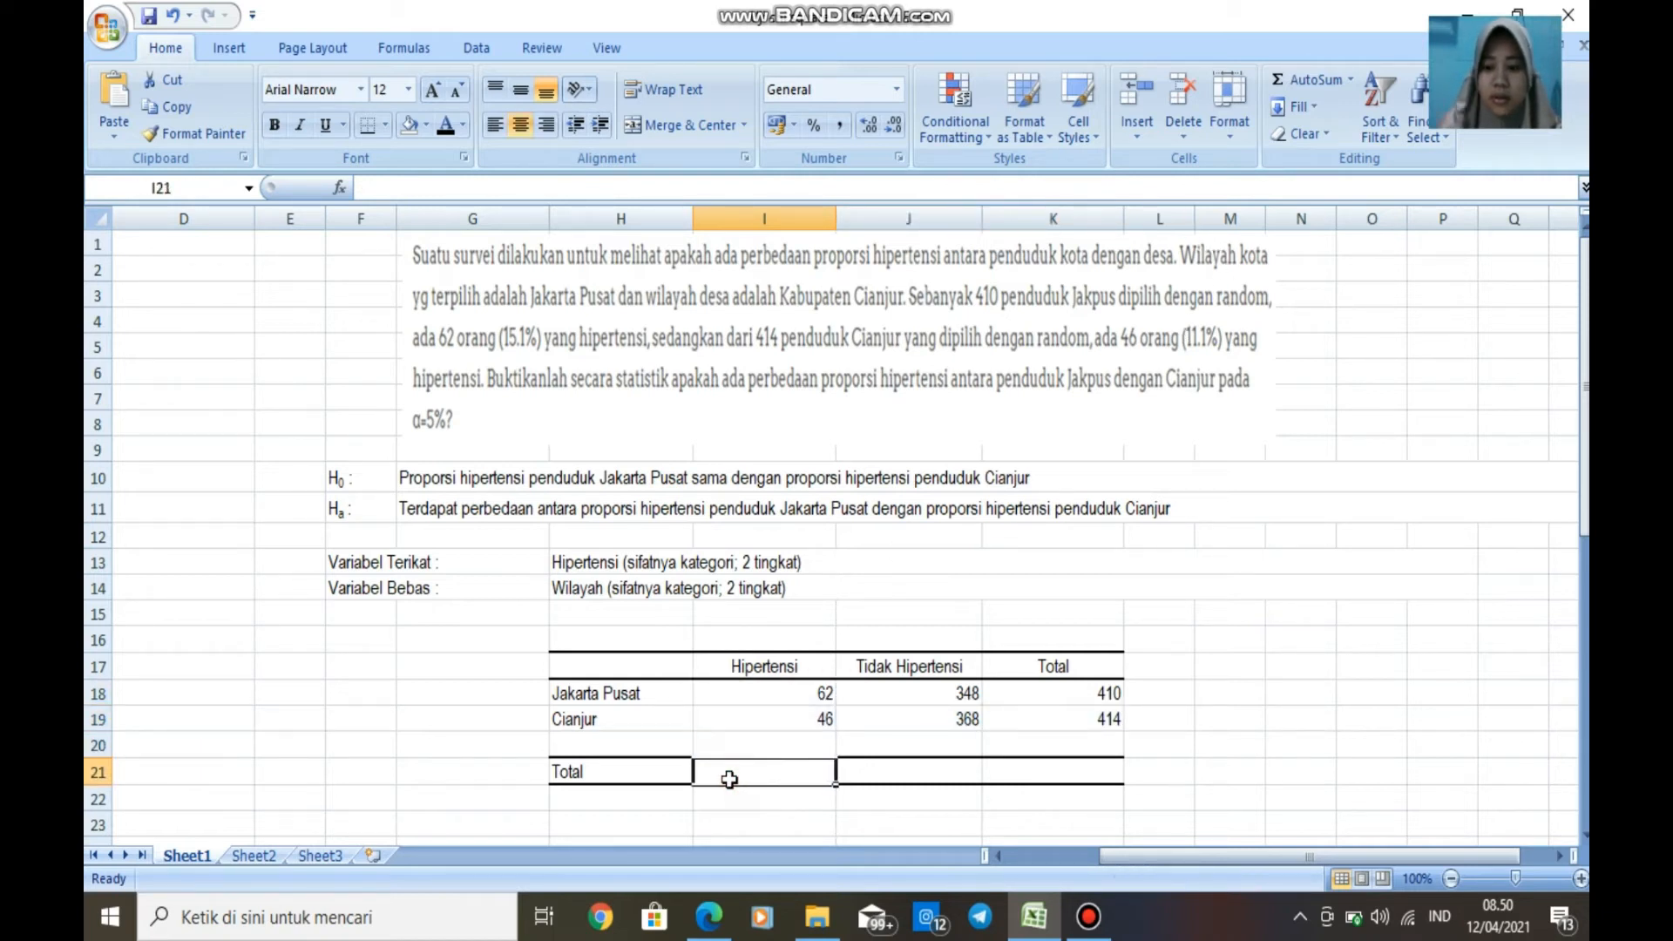
pyautogui.write('=')
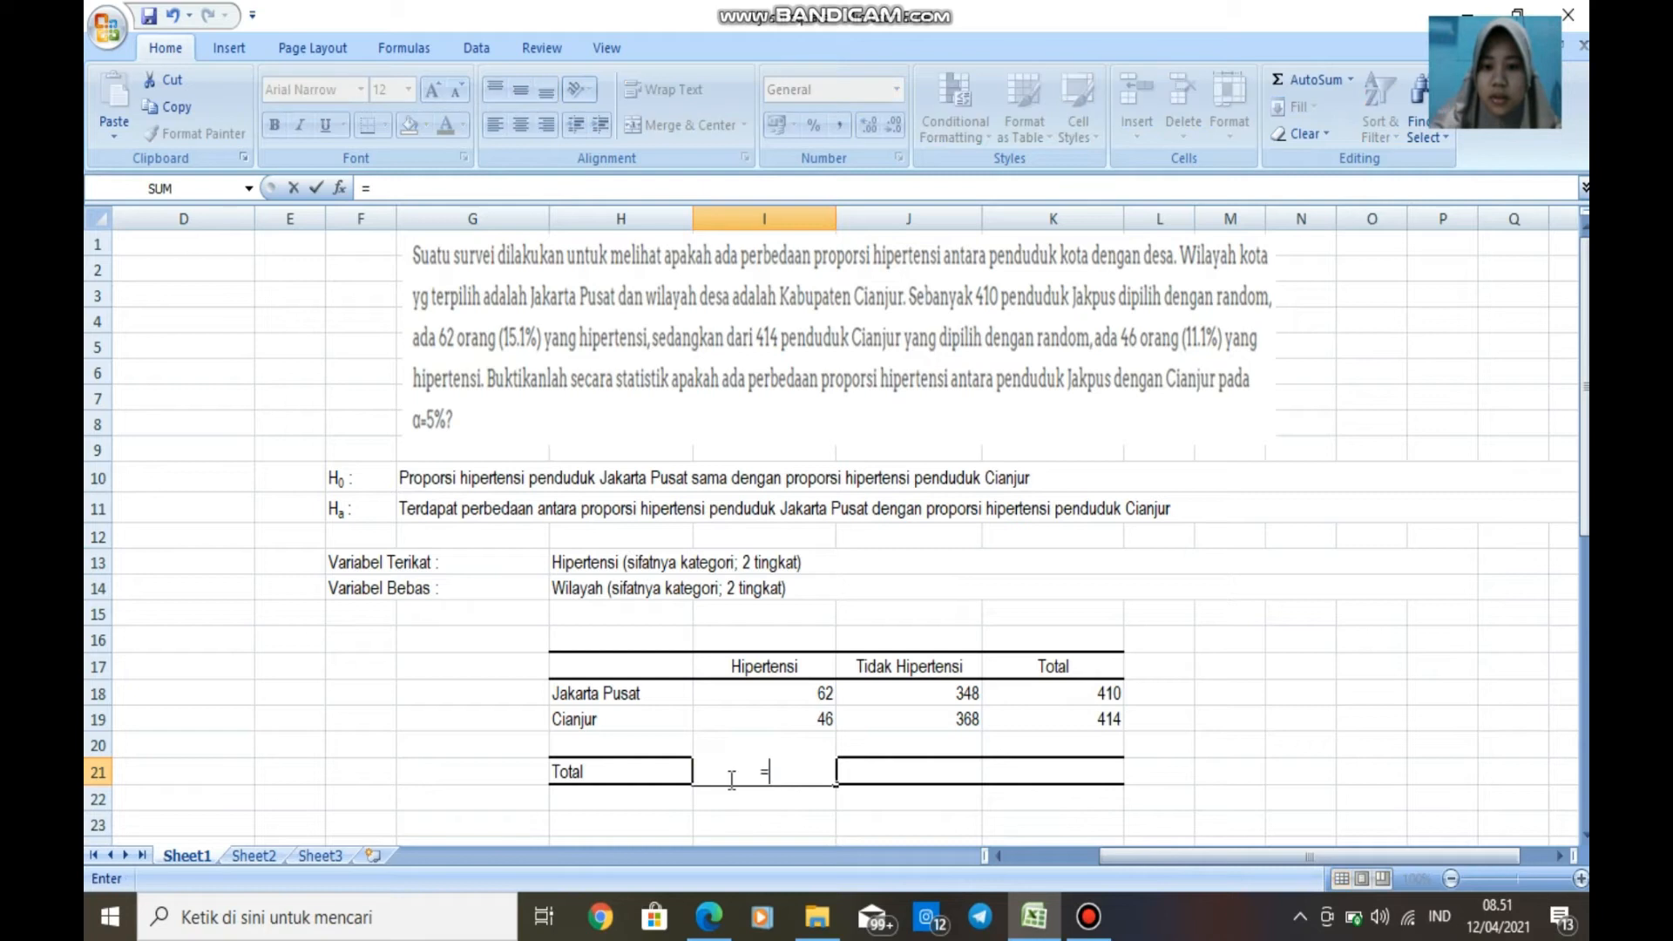
pyautogui.click(795, 702)
pyautogui.write('+')
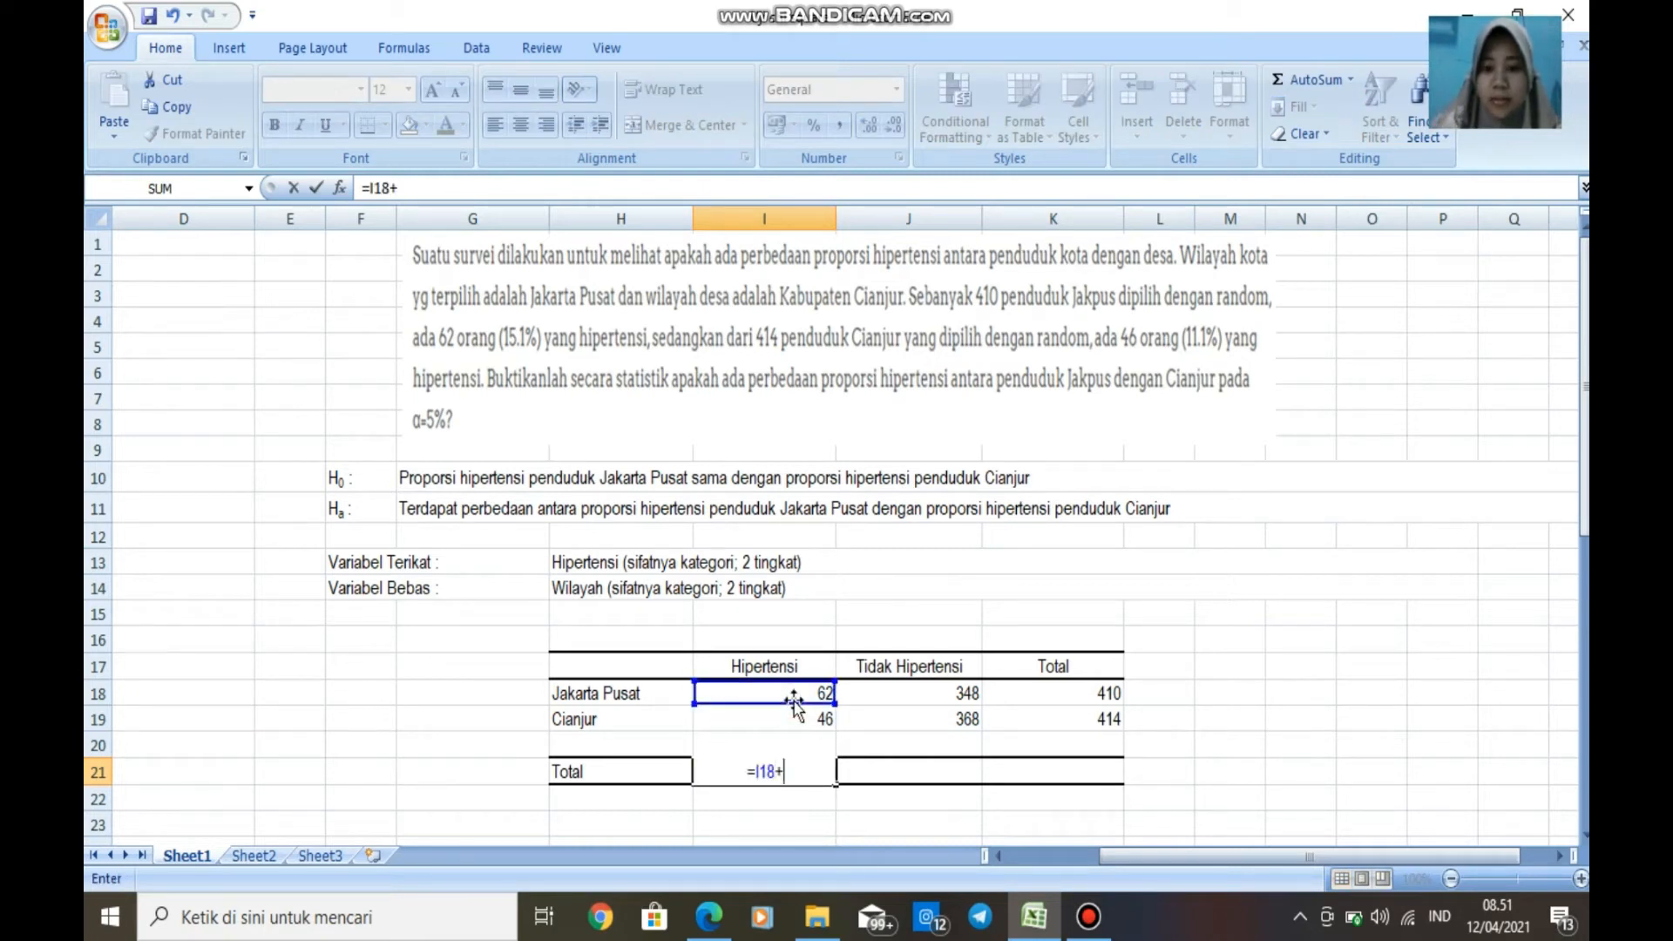
pyautogui.click(816, 718)
pyautogui.press('Return')
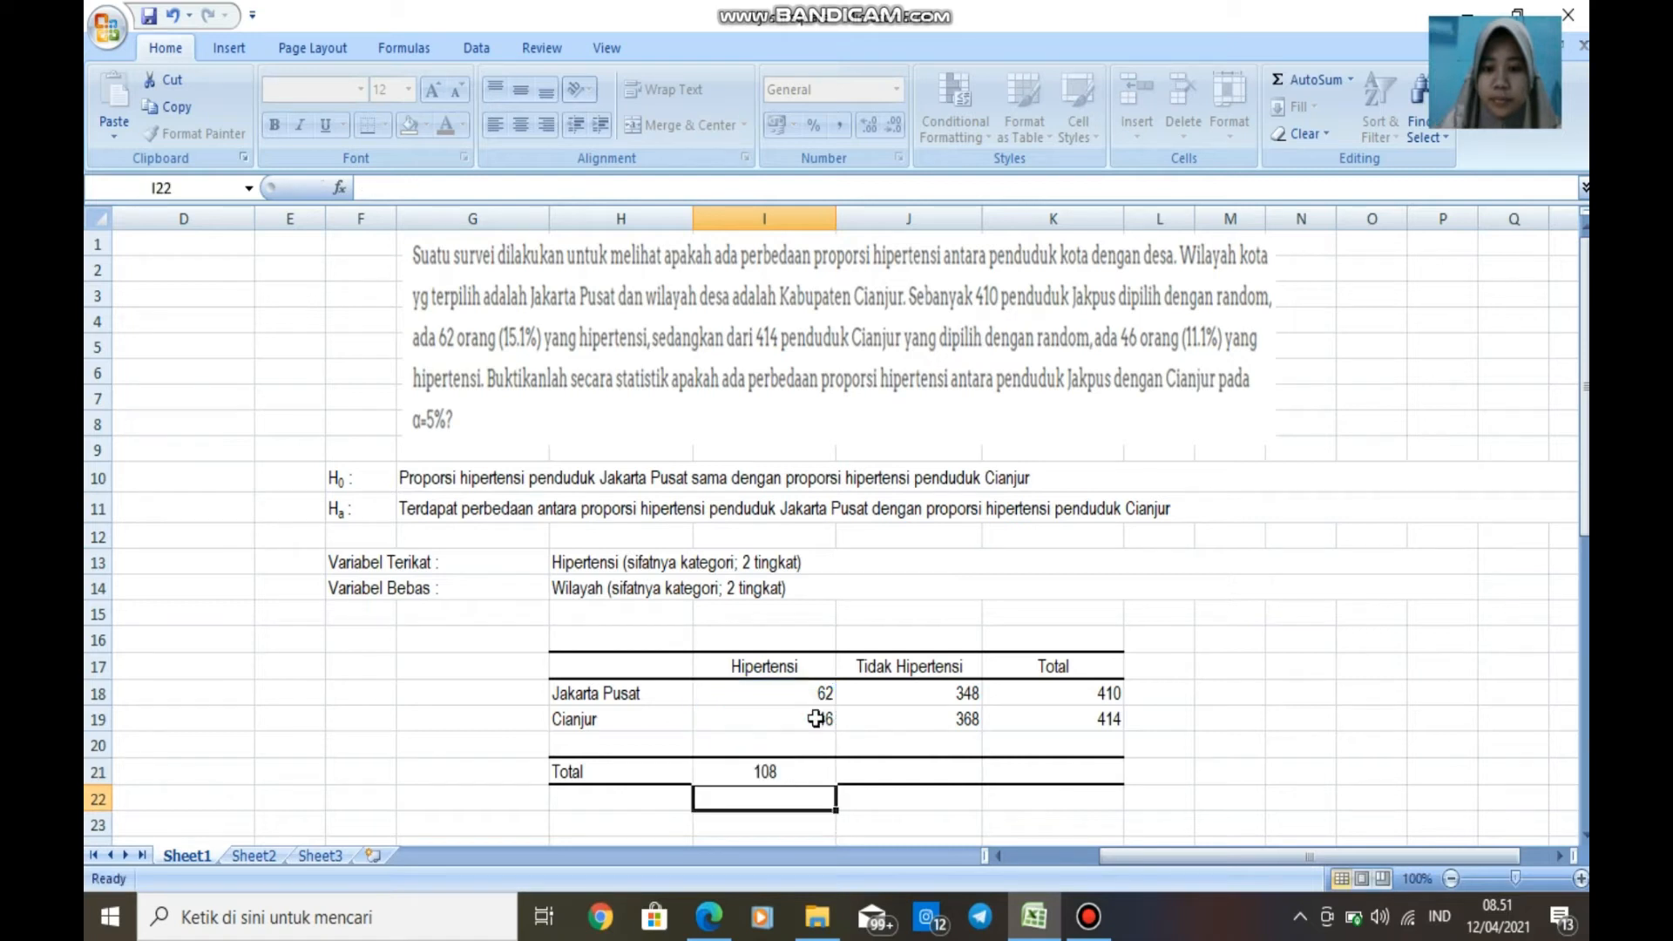
# Calculate the Tidak Hipertensi column total in J21 with the formula =J18+J19.
pyautogui.click(932, 778)
pyautogui.write('=')
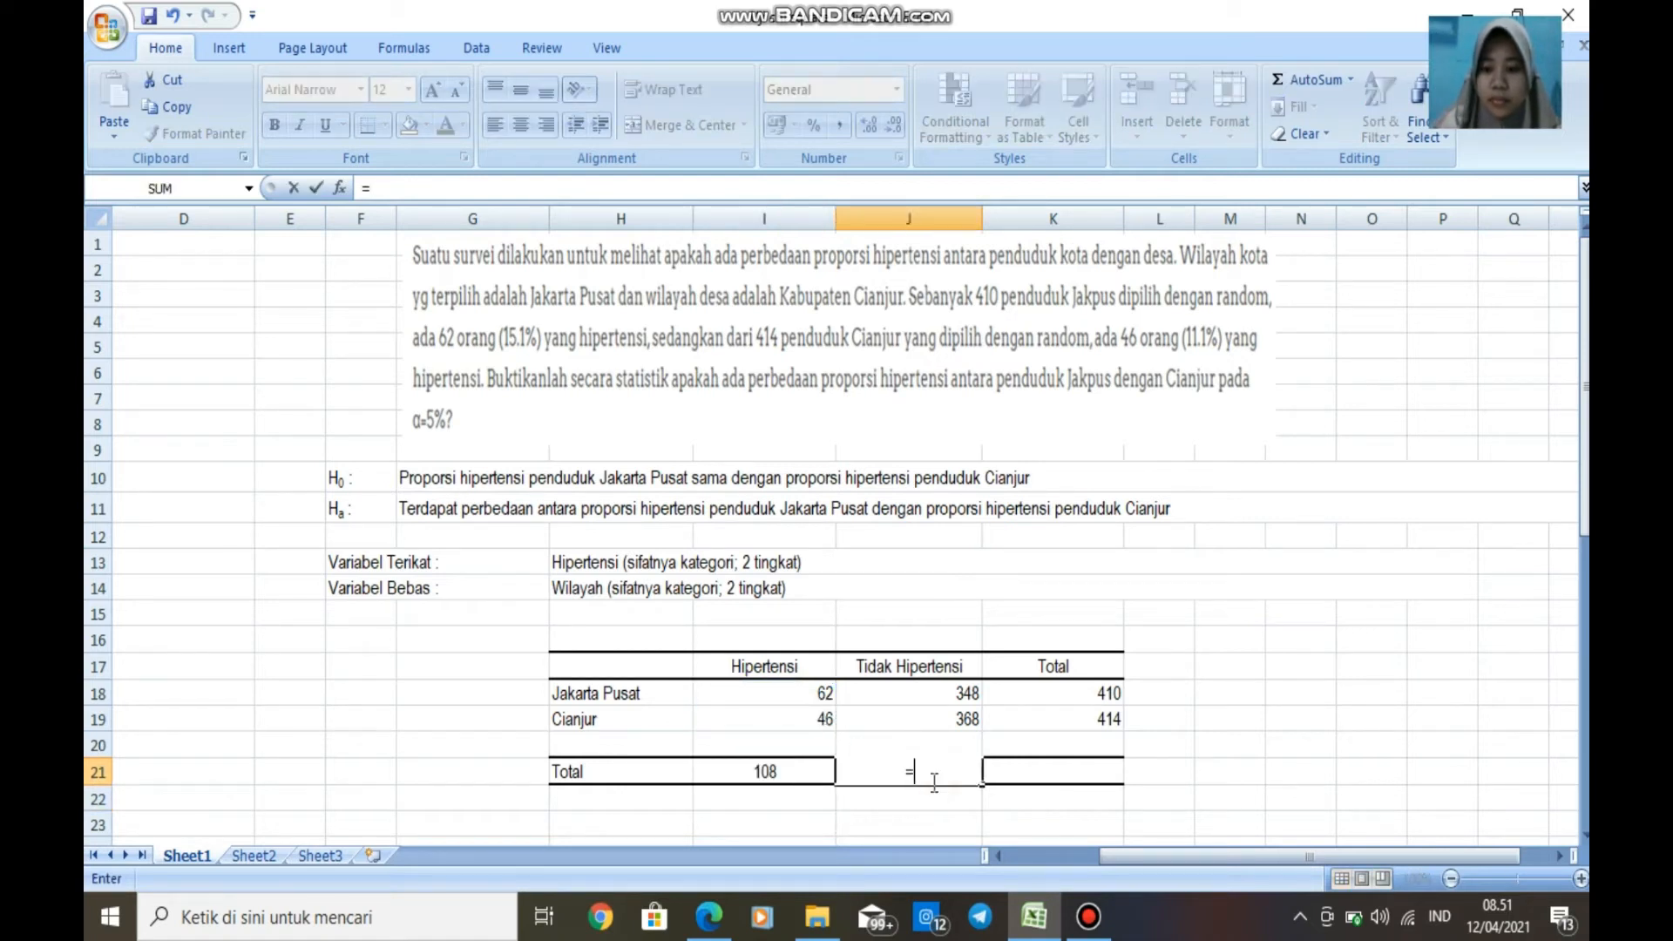
pyautogui.click(953, 692)
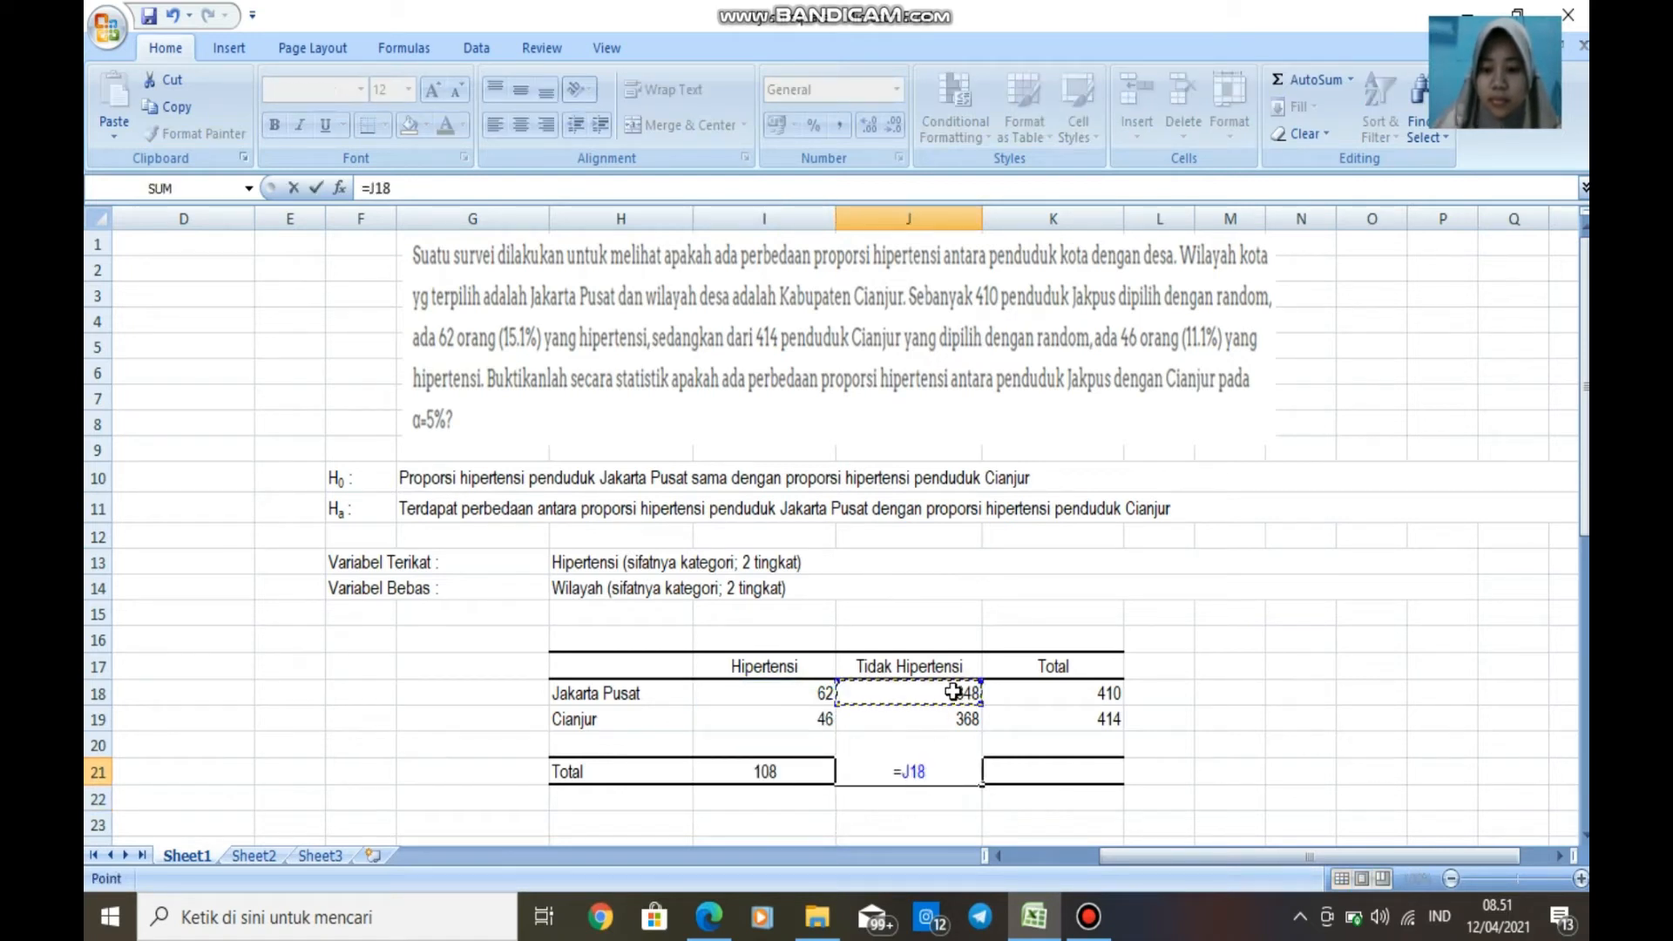
pyautogui.write('+')
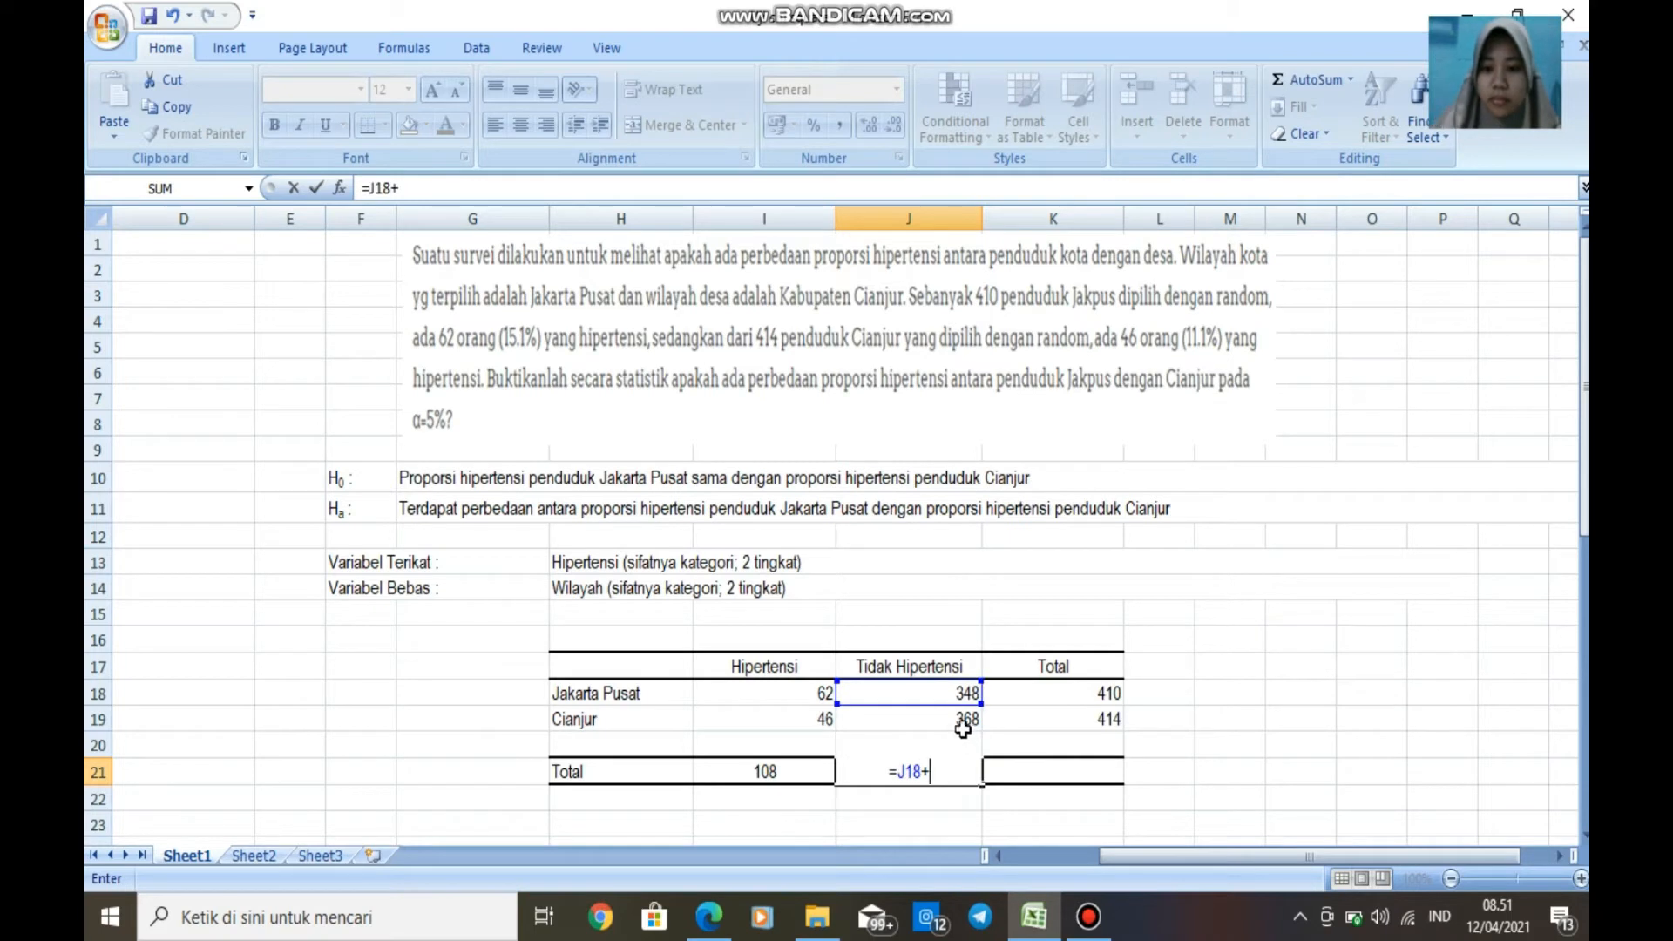
pyautogui.click(955, 720)
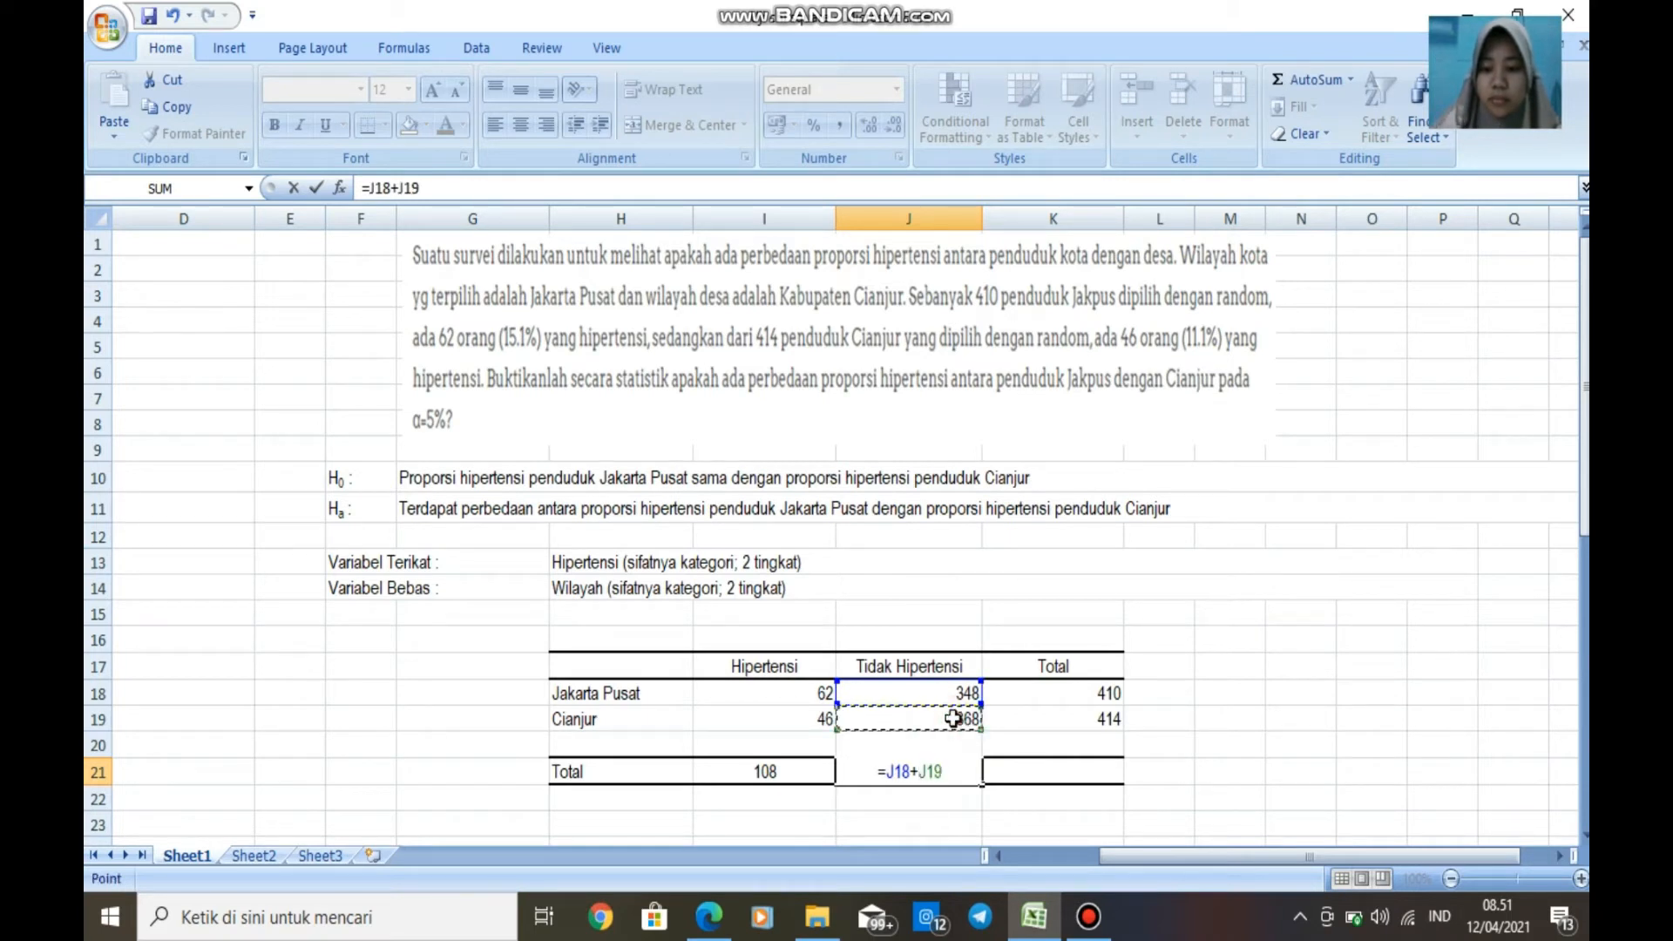
pyautogui.press('Return')
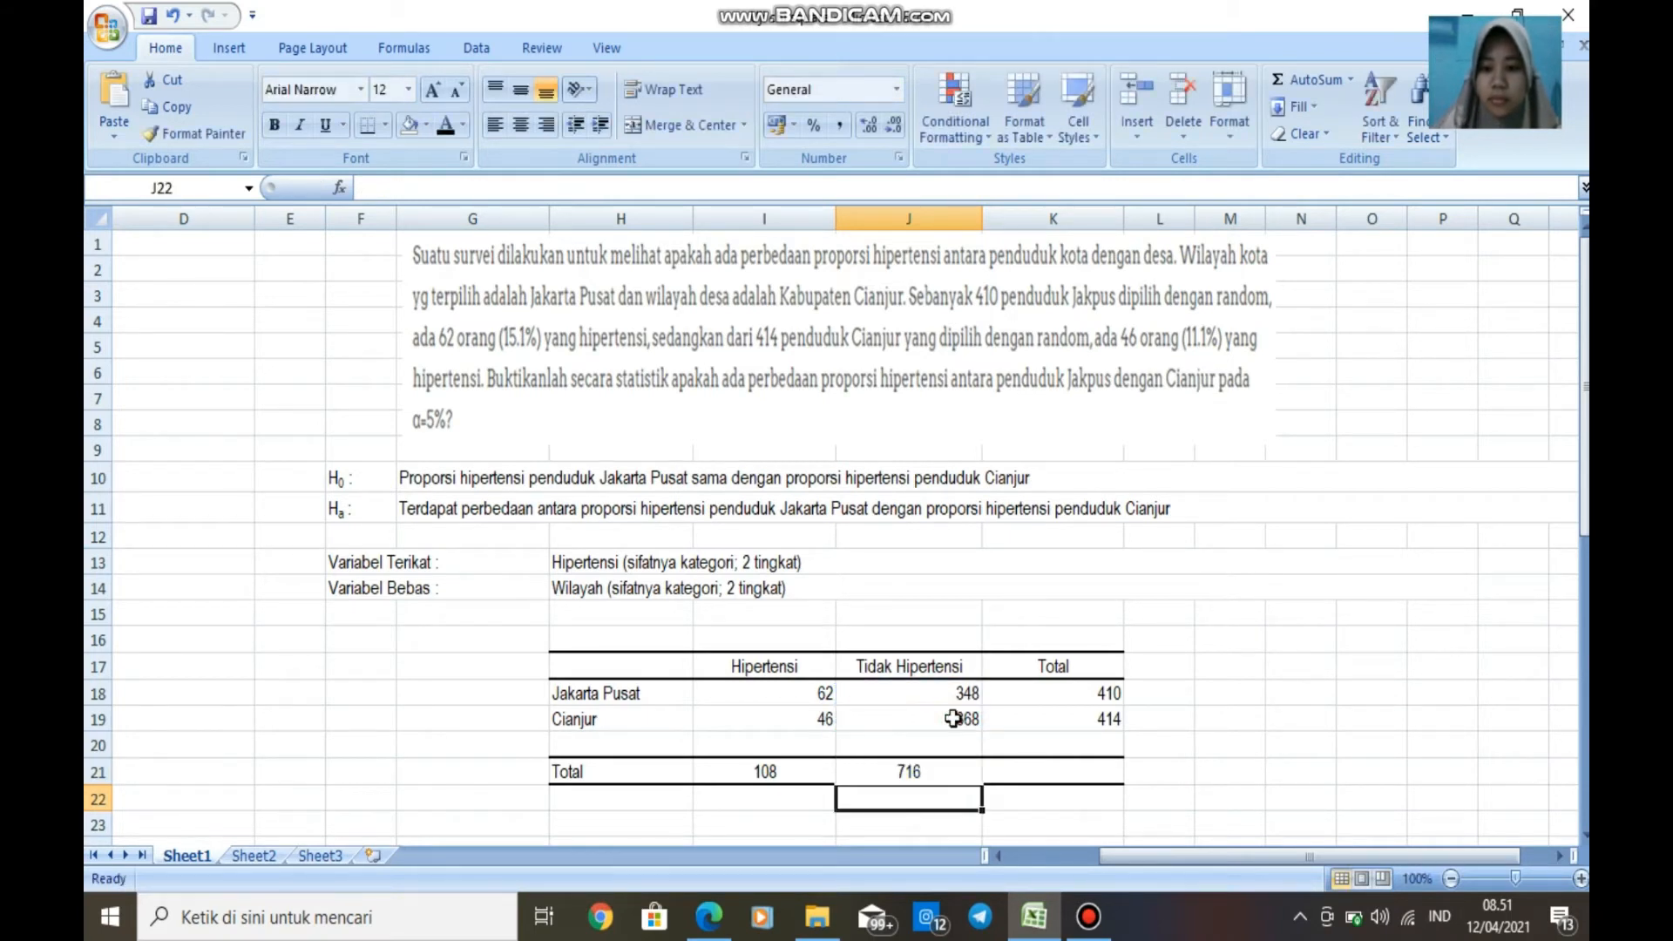
# Calculate the overall total in K21 with the formula =K18+K19.
pyautogui.click(1073, 774)
pyautogui.write('=')
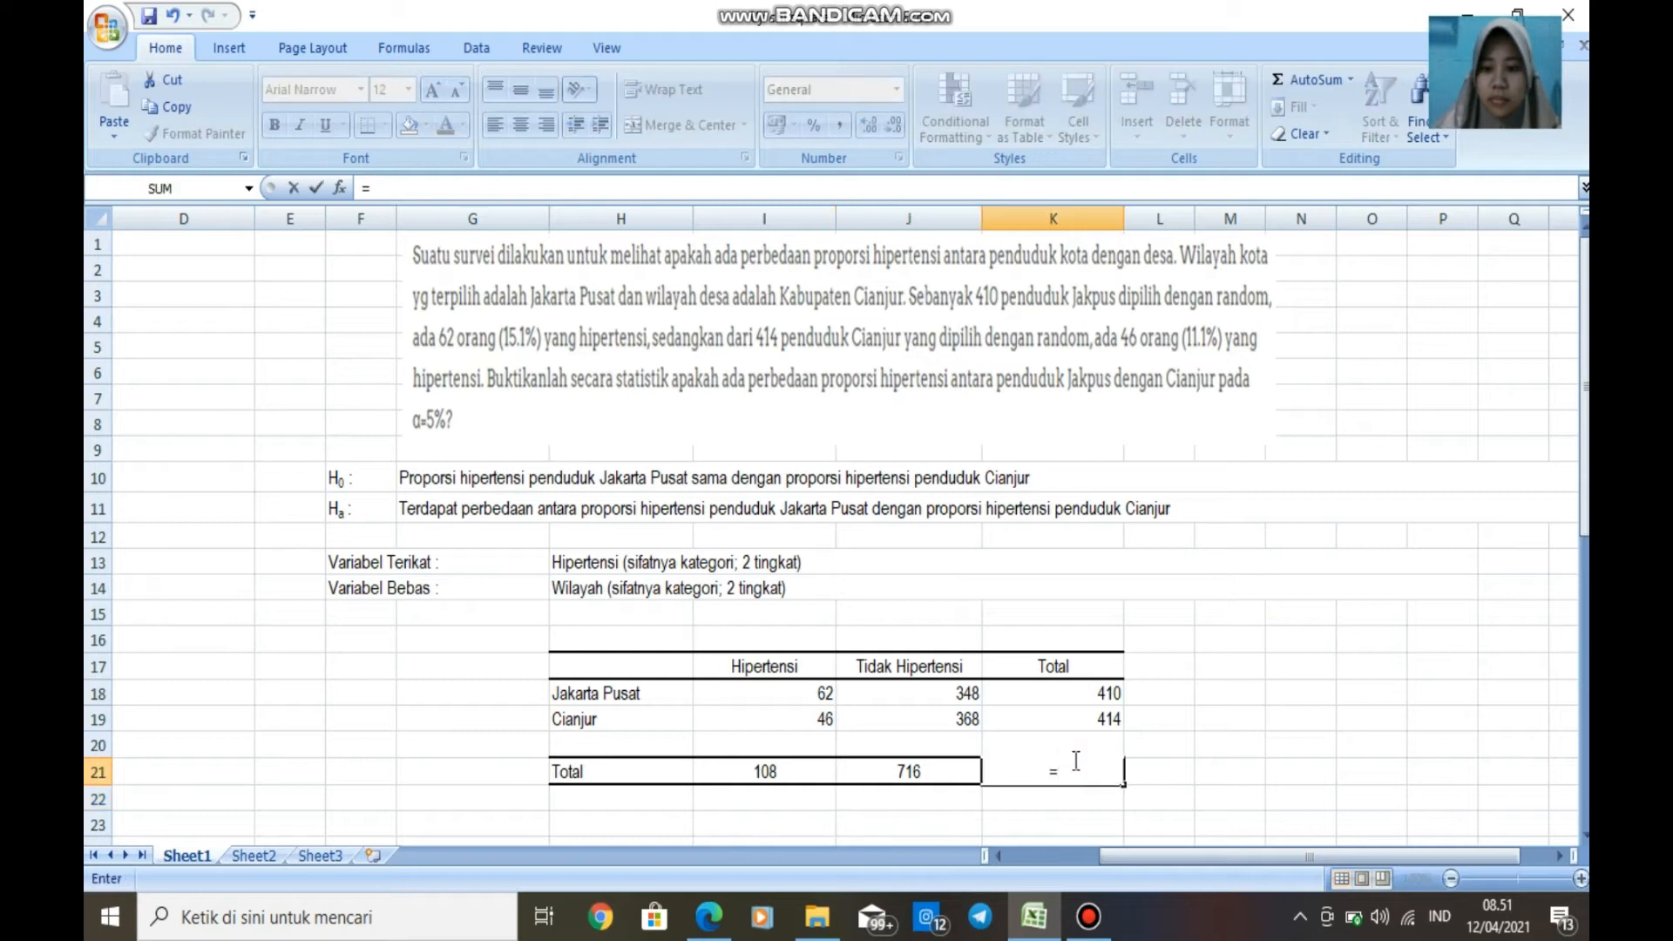
pyautogui.click(1085, 695)
pyautogui.write('+')
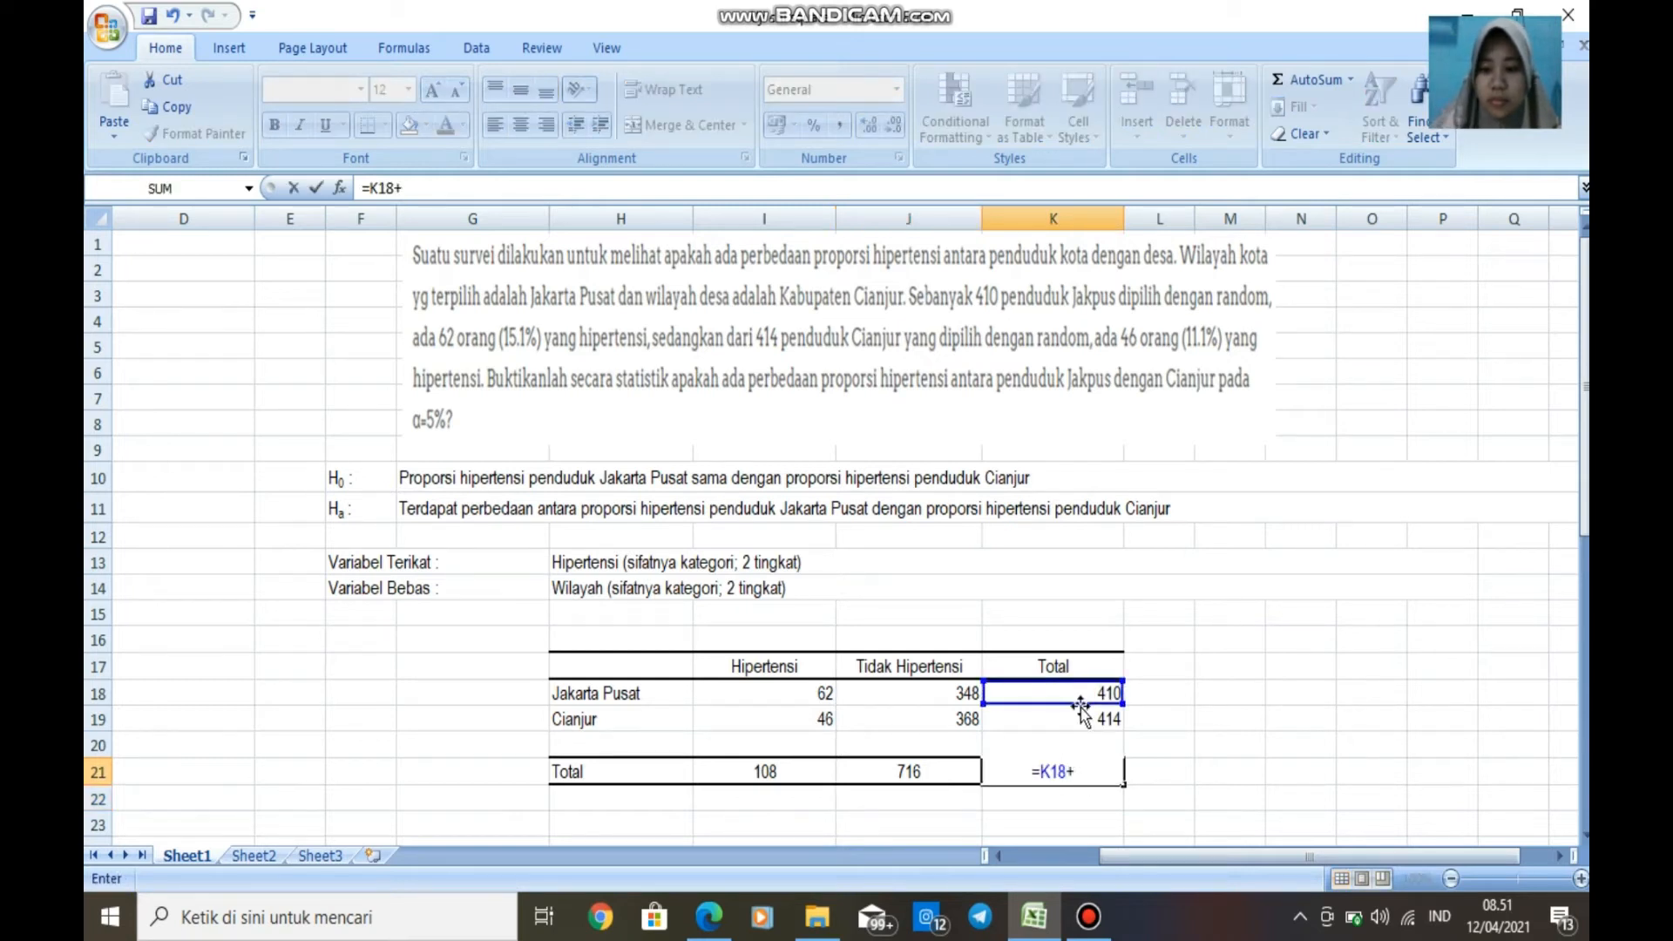
pyautogui.click(1067, 716)
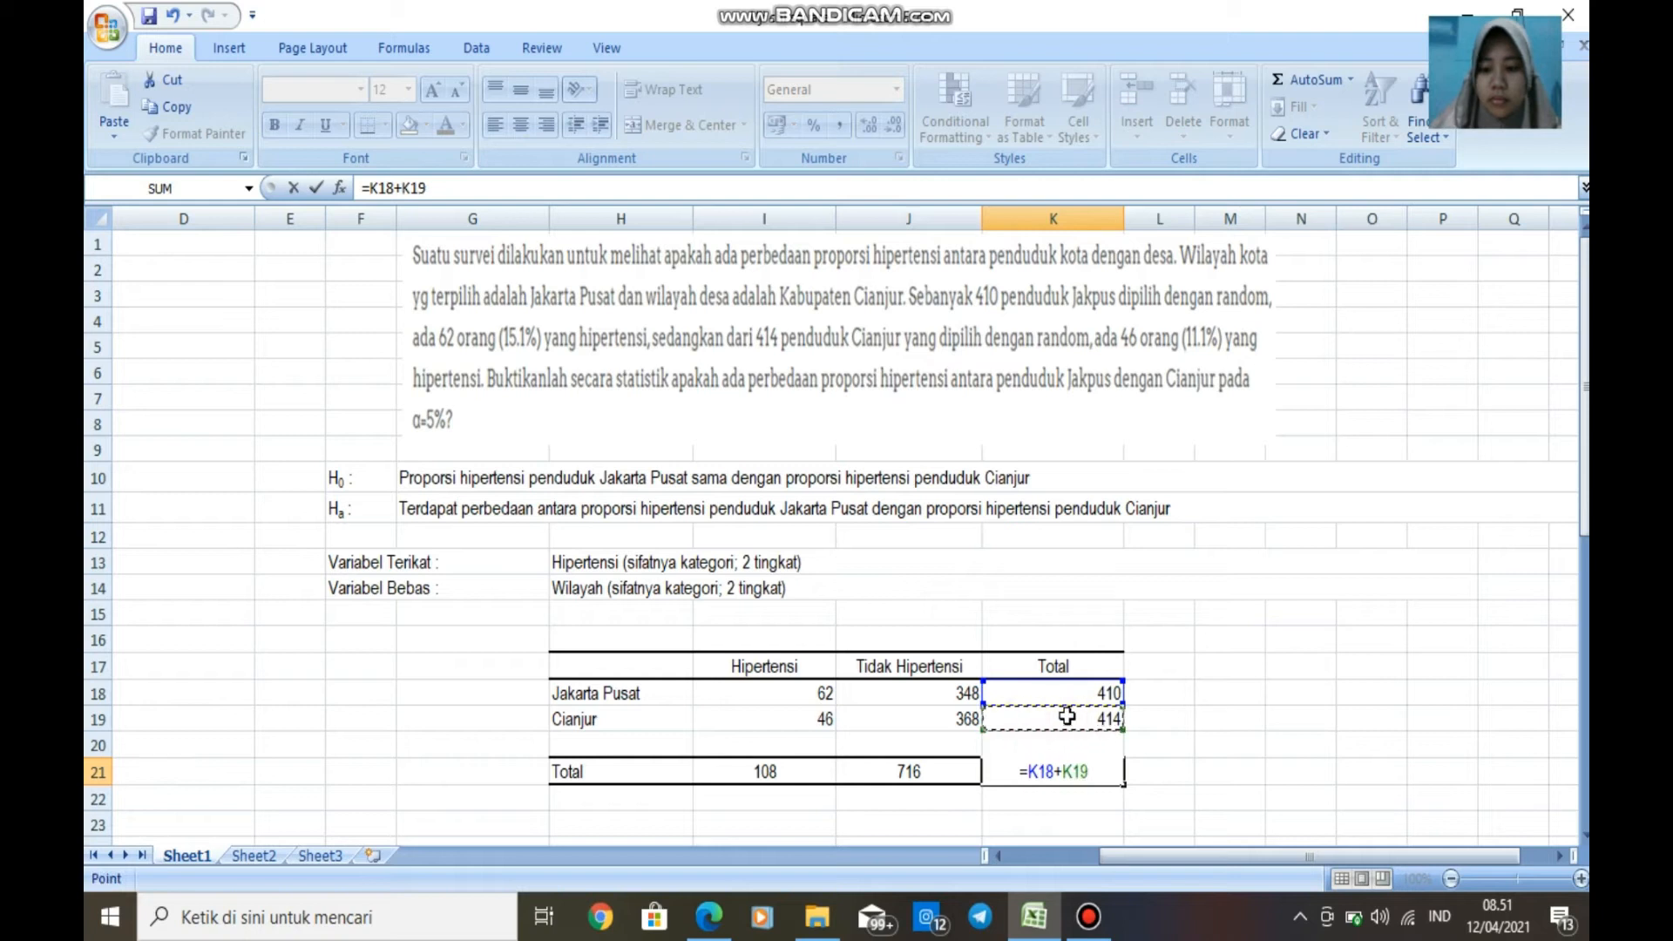
pyautogui.press('Return')
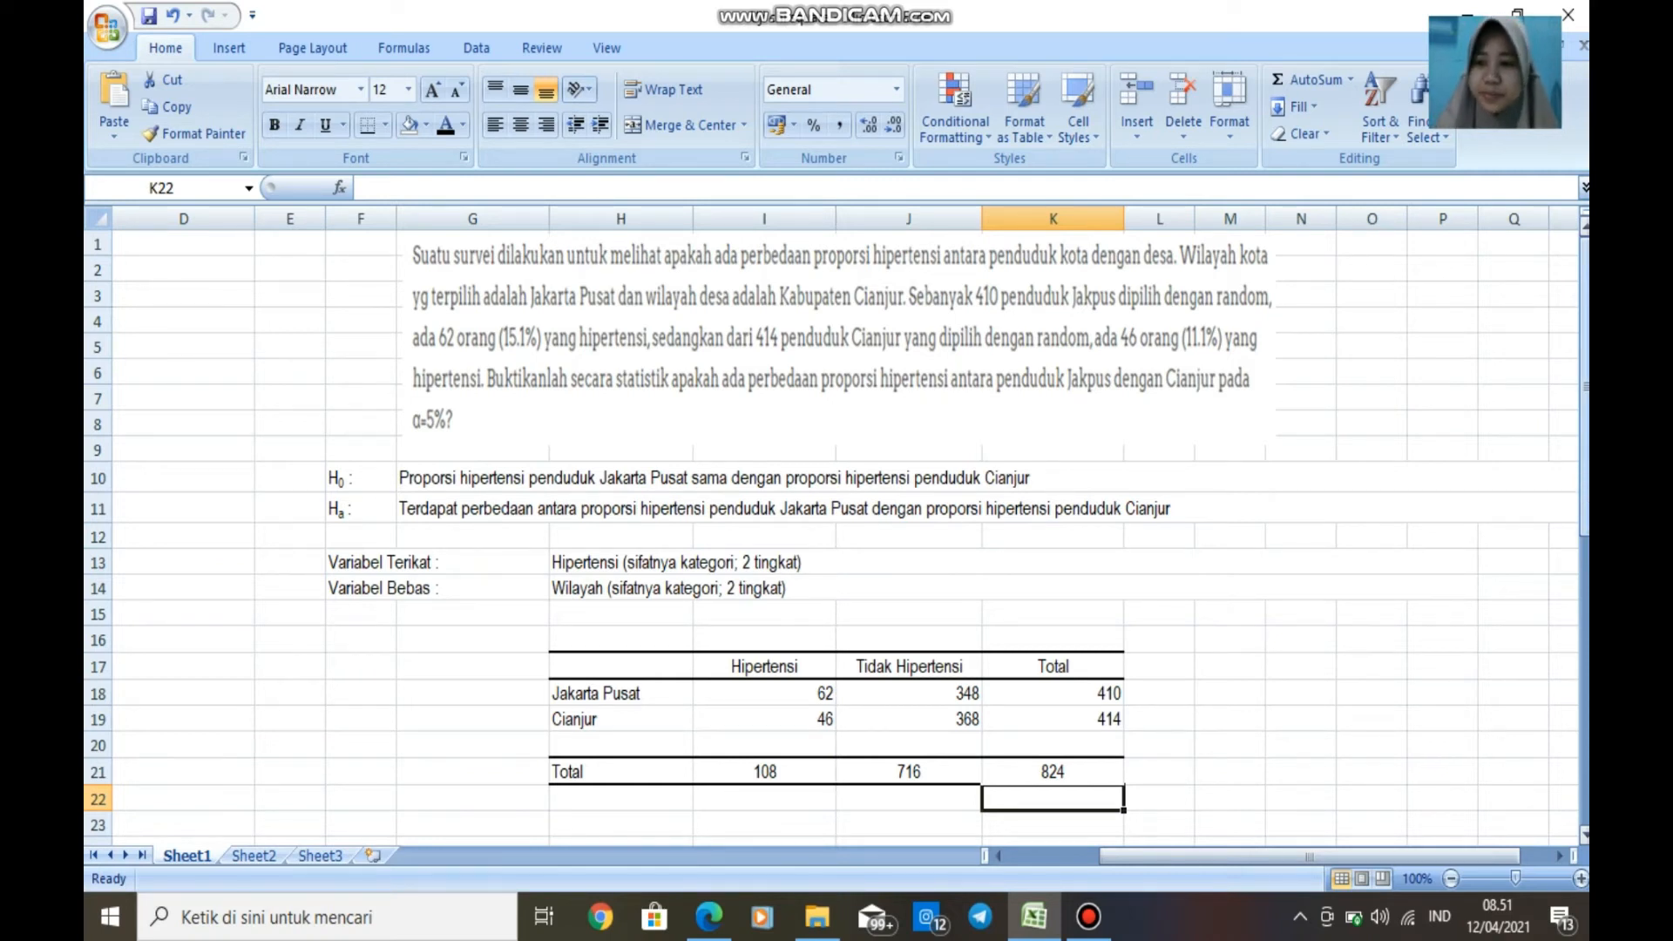
# Copy the counts and row totals from I18:K19 into B26:D27 of the Observed table under Uji Chi-Square.
pyautogui.moveTo(1585, 484); pyautogui.dragTo(1586, 772)
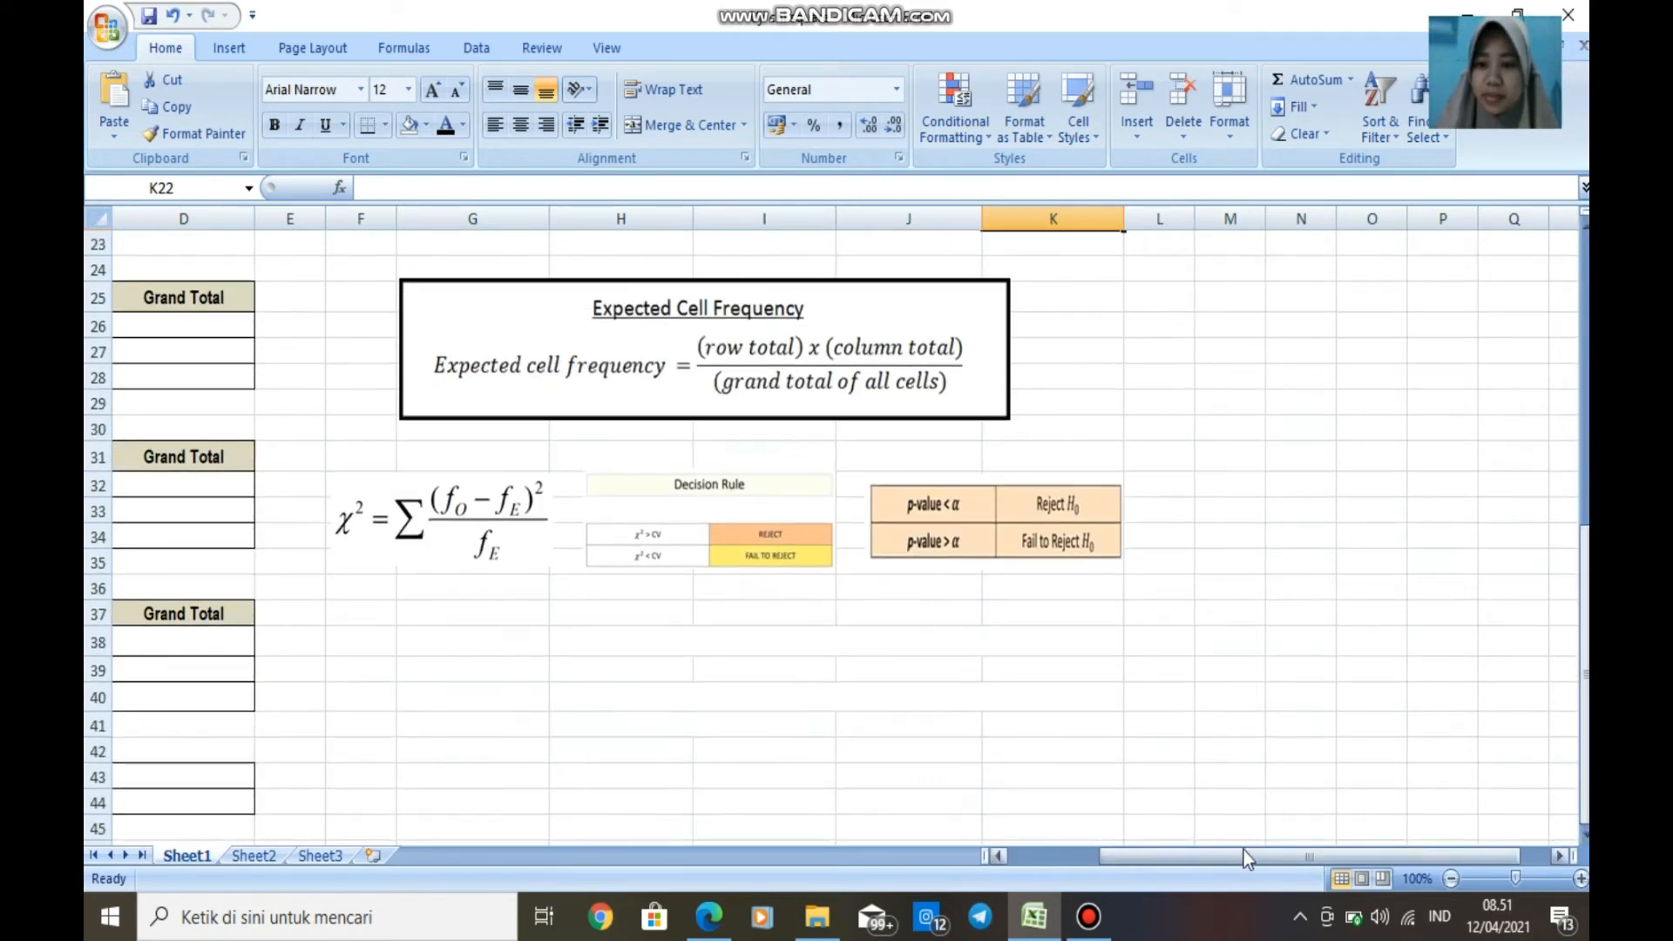
pyautogui.moveTo(1243, 851); pyautogui.dragTo(1033, 854)
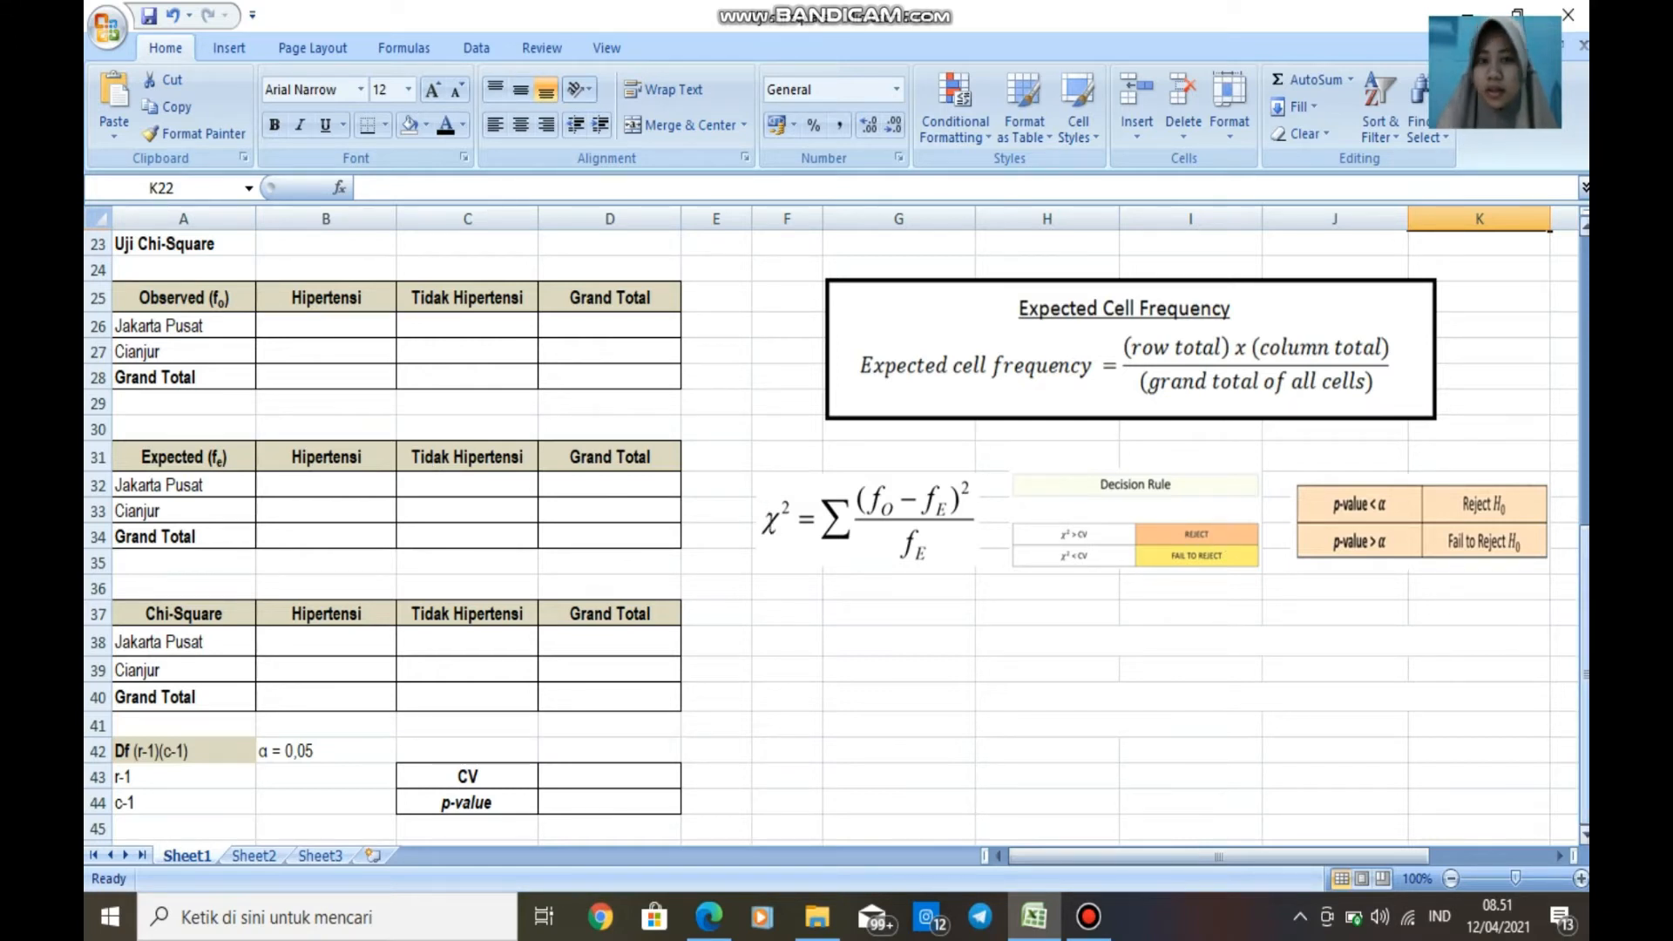
pyautogui.moveTo(1584, 676); pyautogui.dragTo(1586, 562)
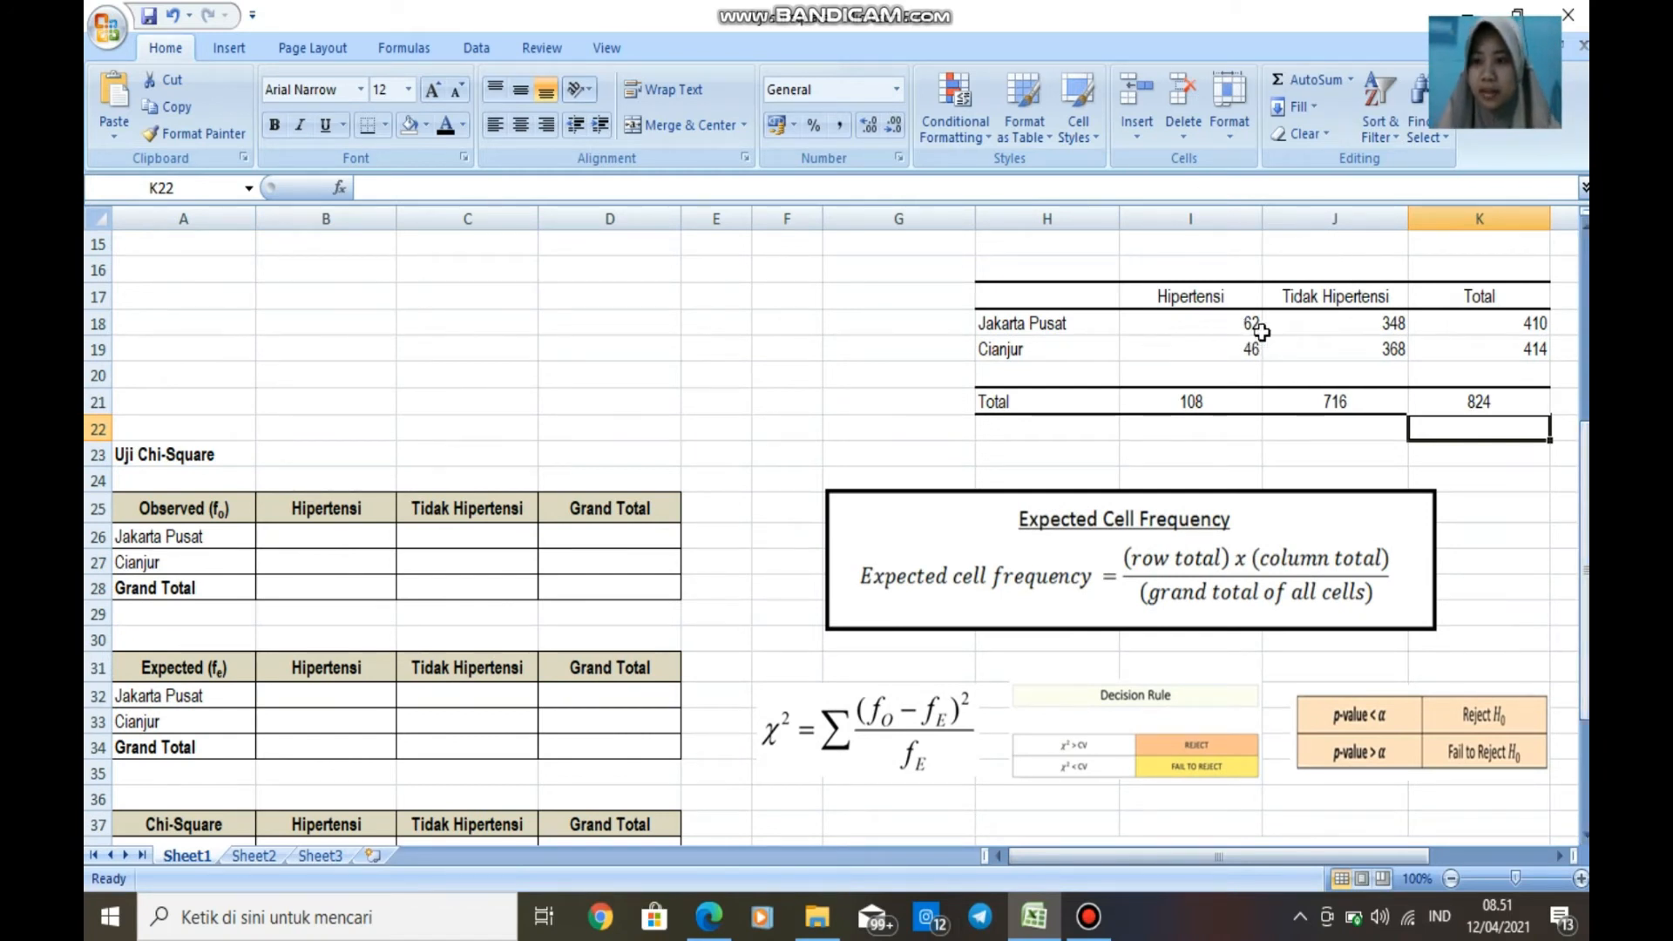
pyautogui.moveTo(1255, 323); pyautogui.dragTo(1433, 349)
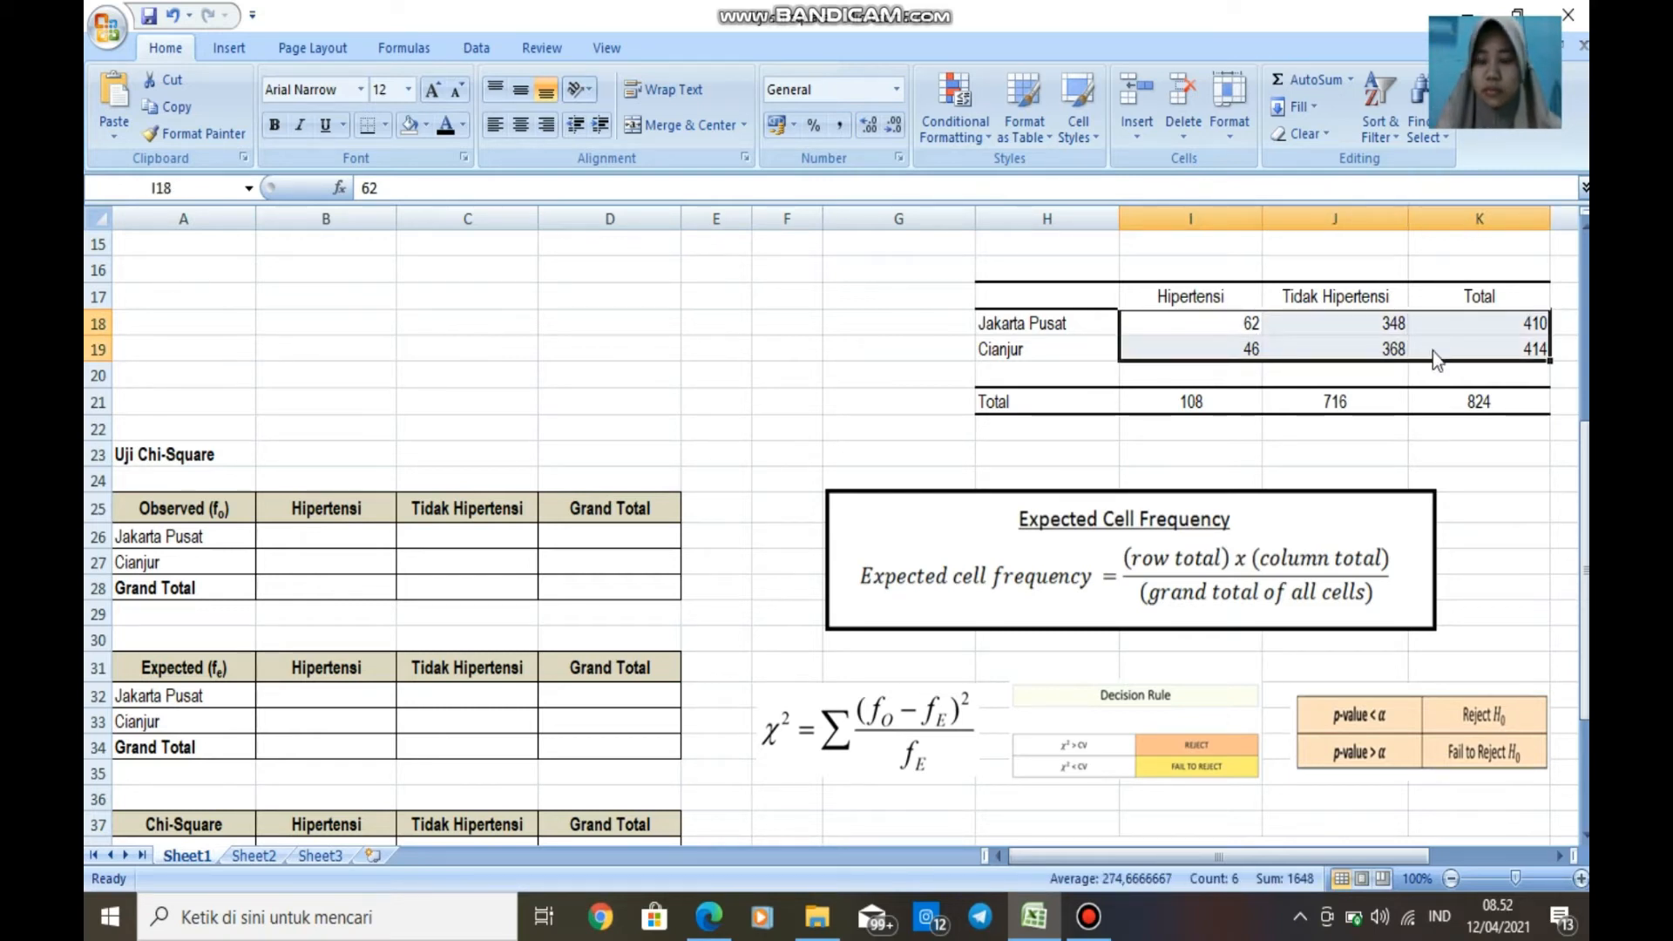
pyautogui.hotkey('ctrl', 'c')
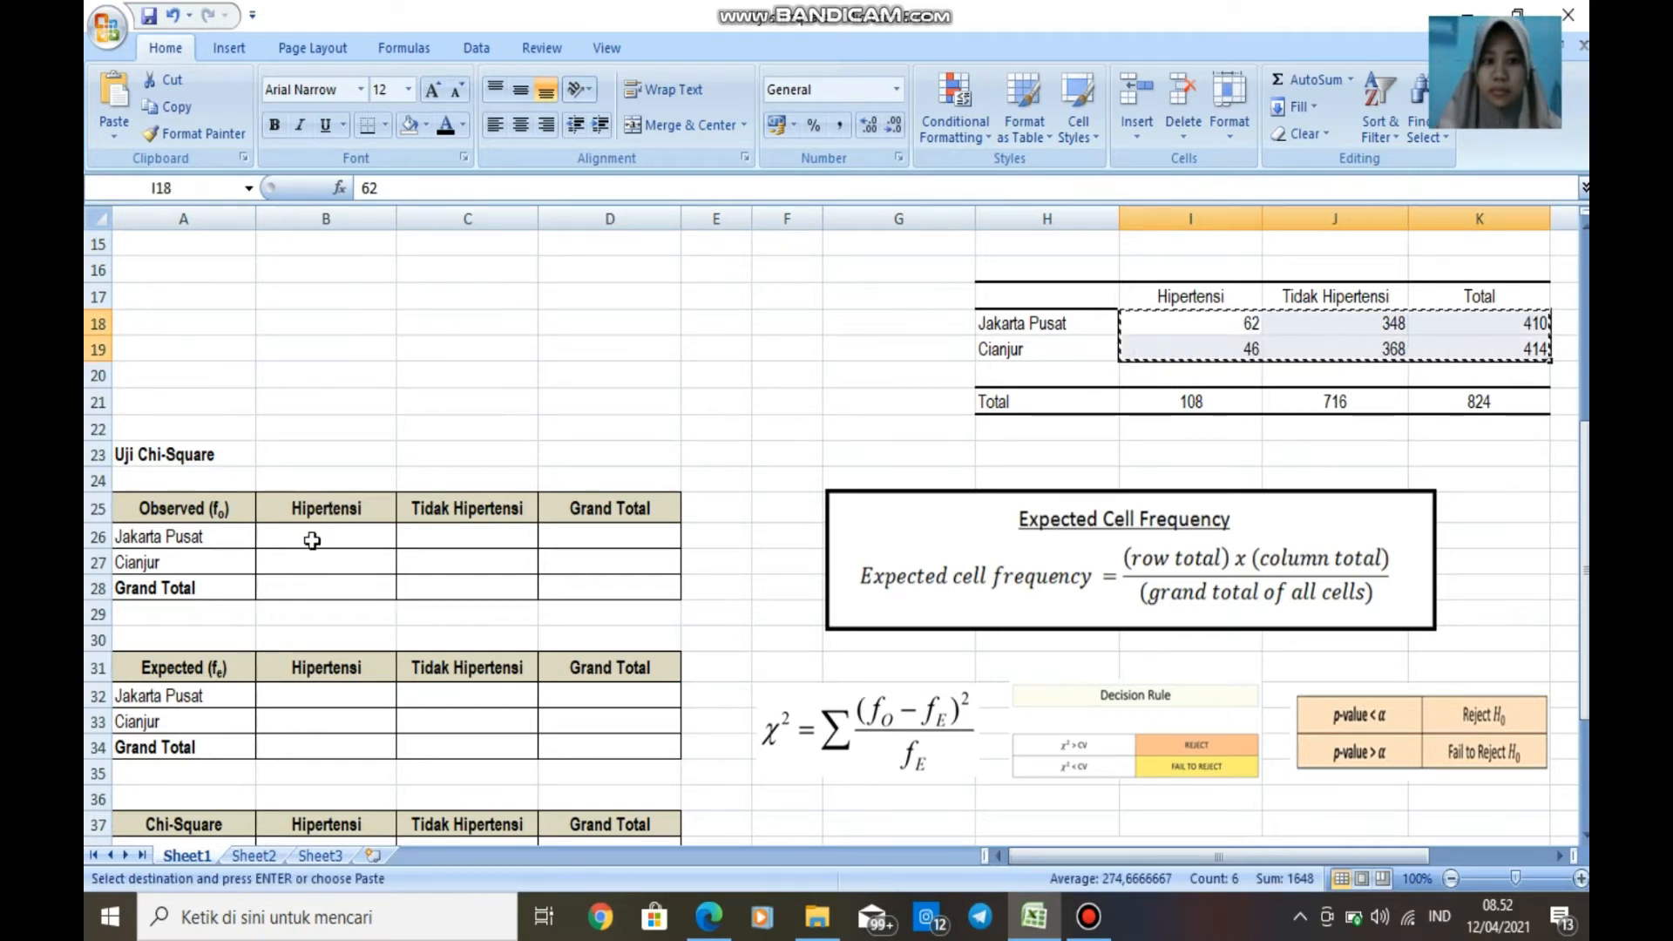
pyautogui.moveTo(312, 540); pyautogui.dragTo(557, 568)
pyautogui.hotkey('ctrl', 'v')
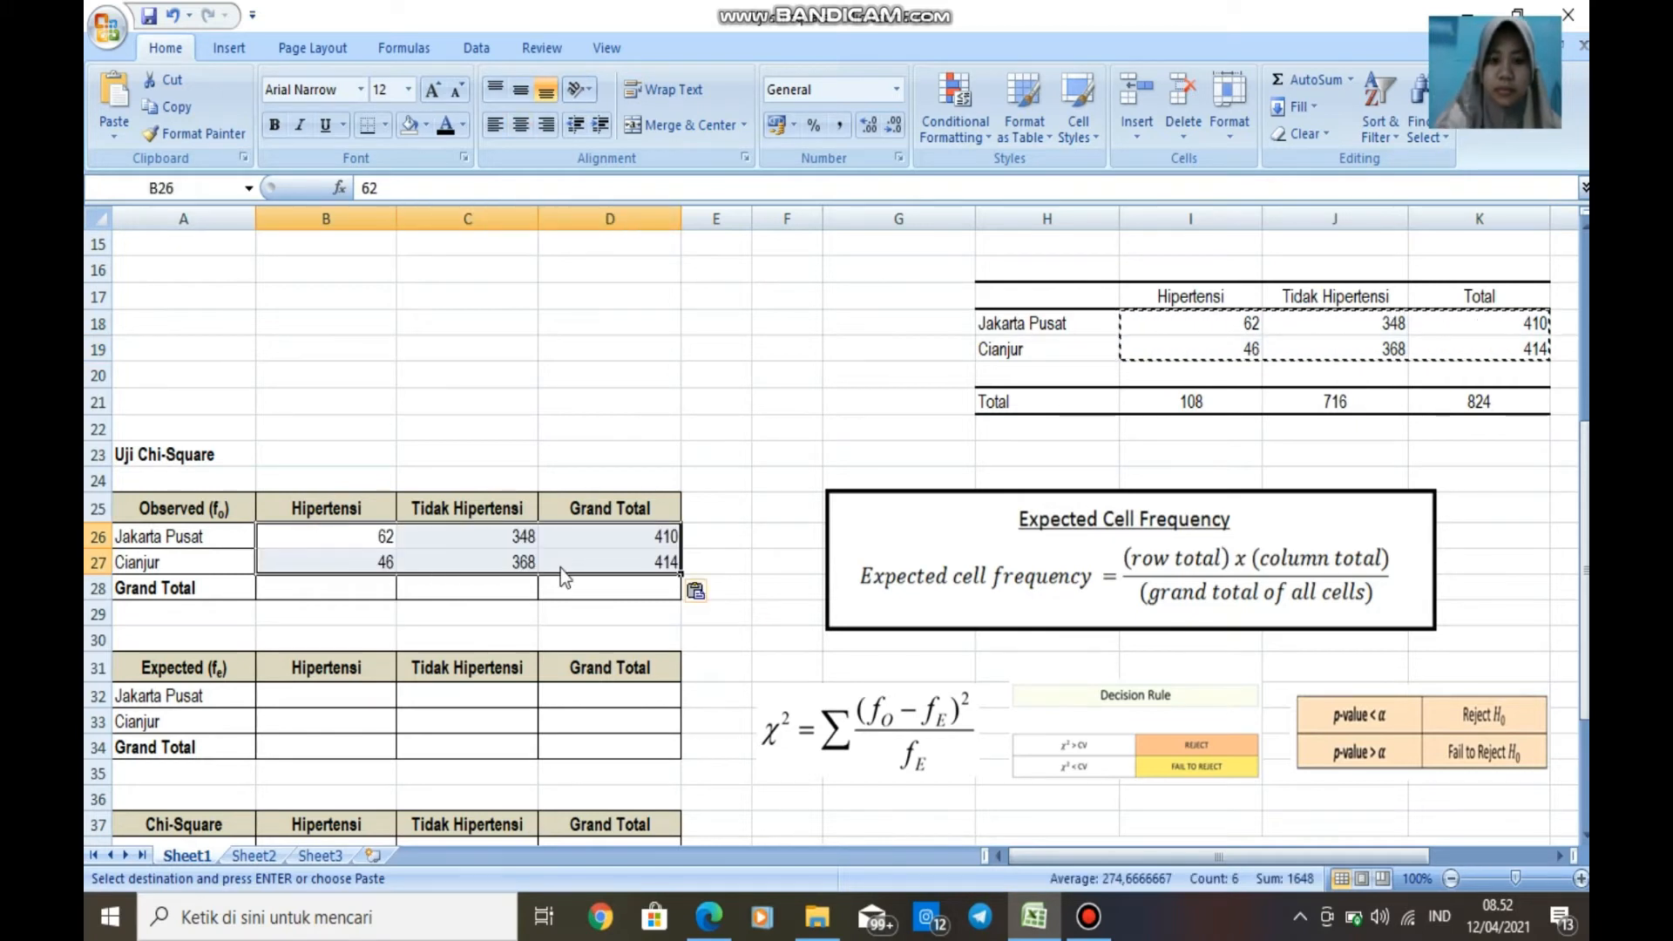
# Fill the Observed table's Grand Total row by applying AutoSum to B26:B28 and extending the B28 formula across to D28.
pyautogui.click(358, 588)
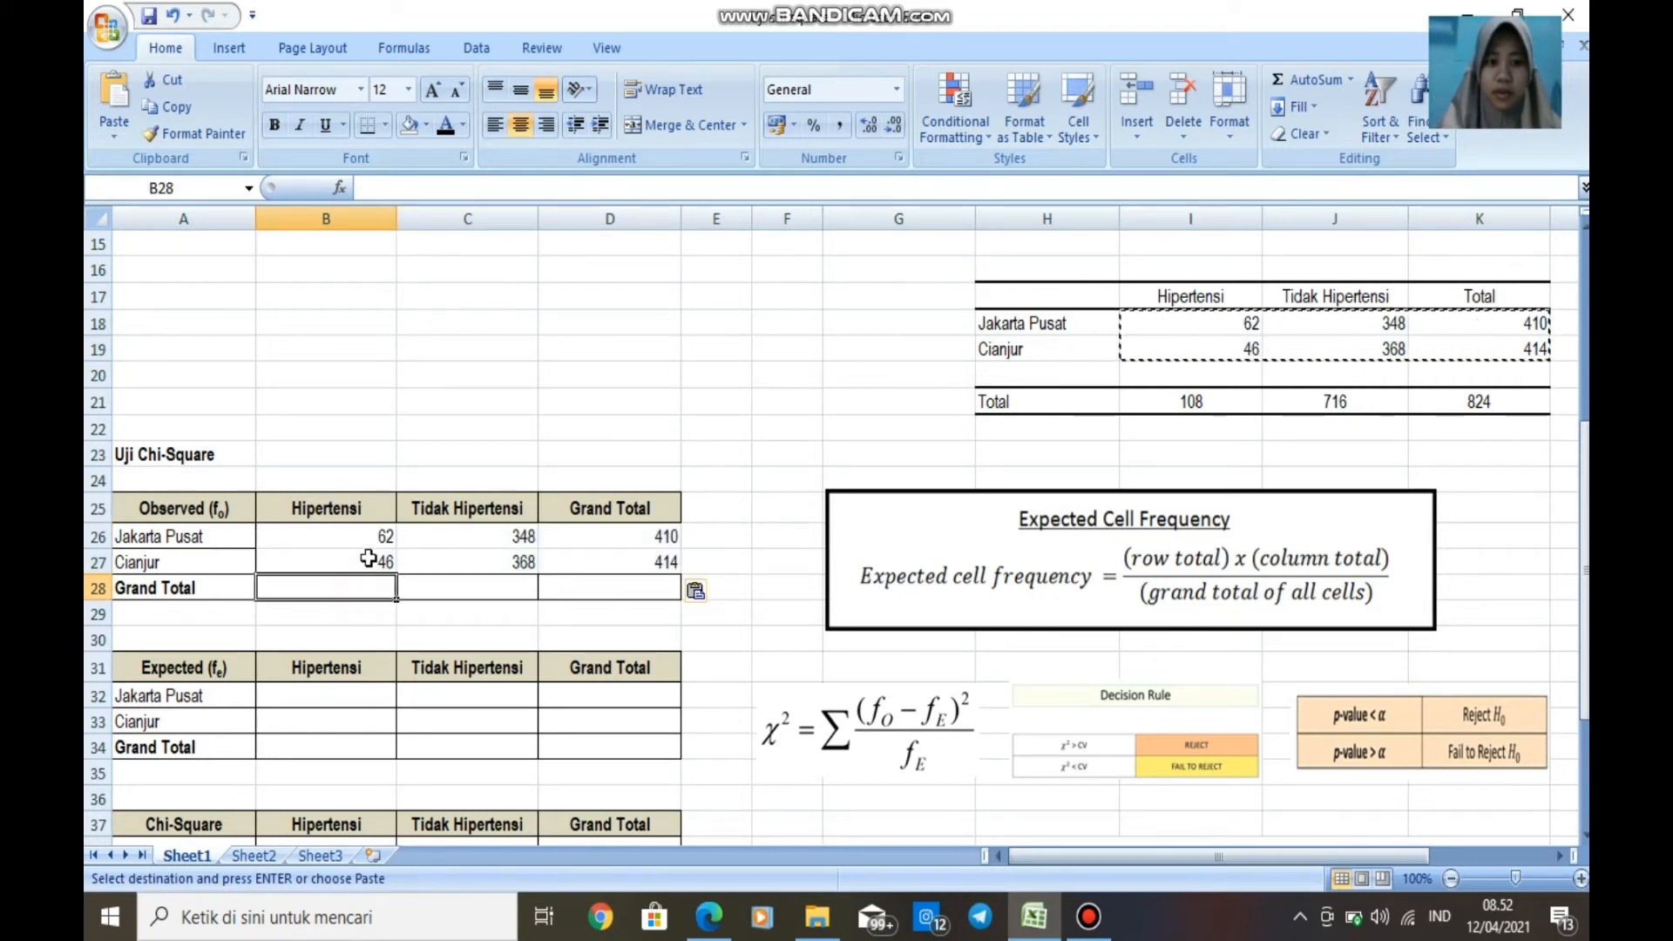
pyautogui.moveTo(343, 534); pyautogui.dragTo(344, 598)
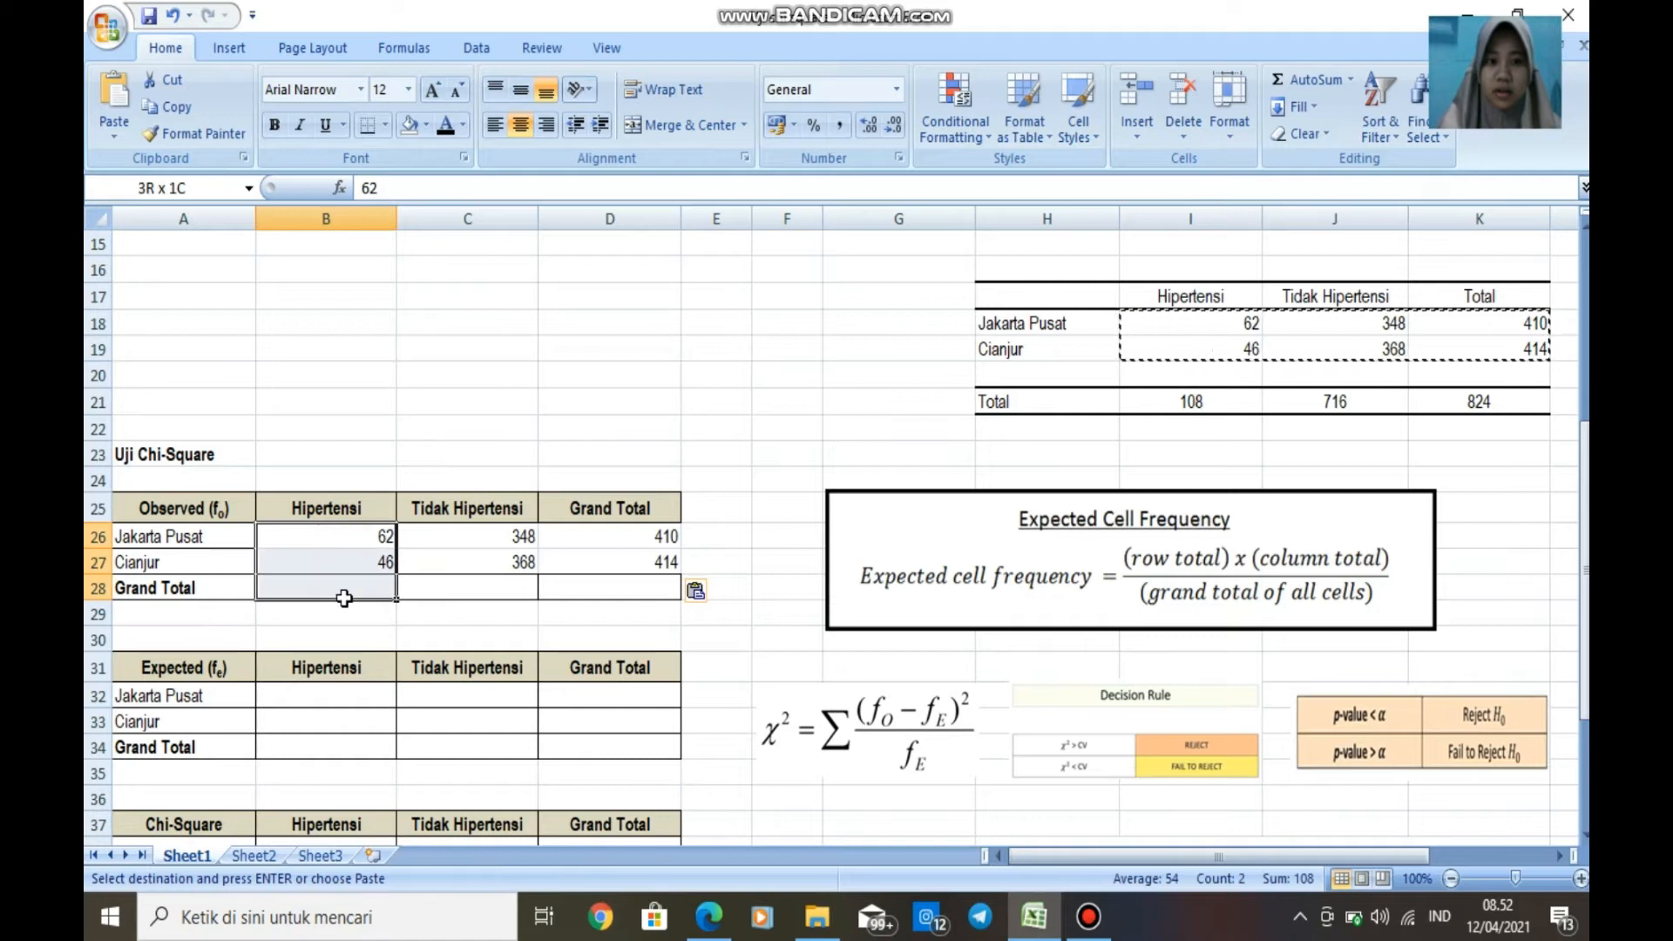
pyautogui.click(1307, 79)
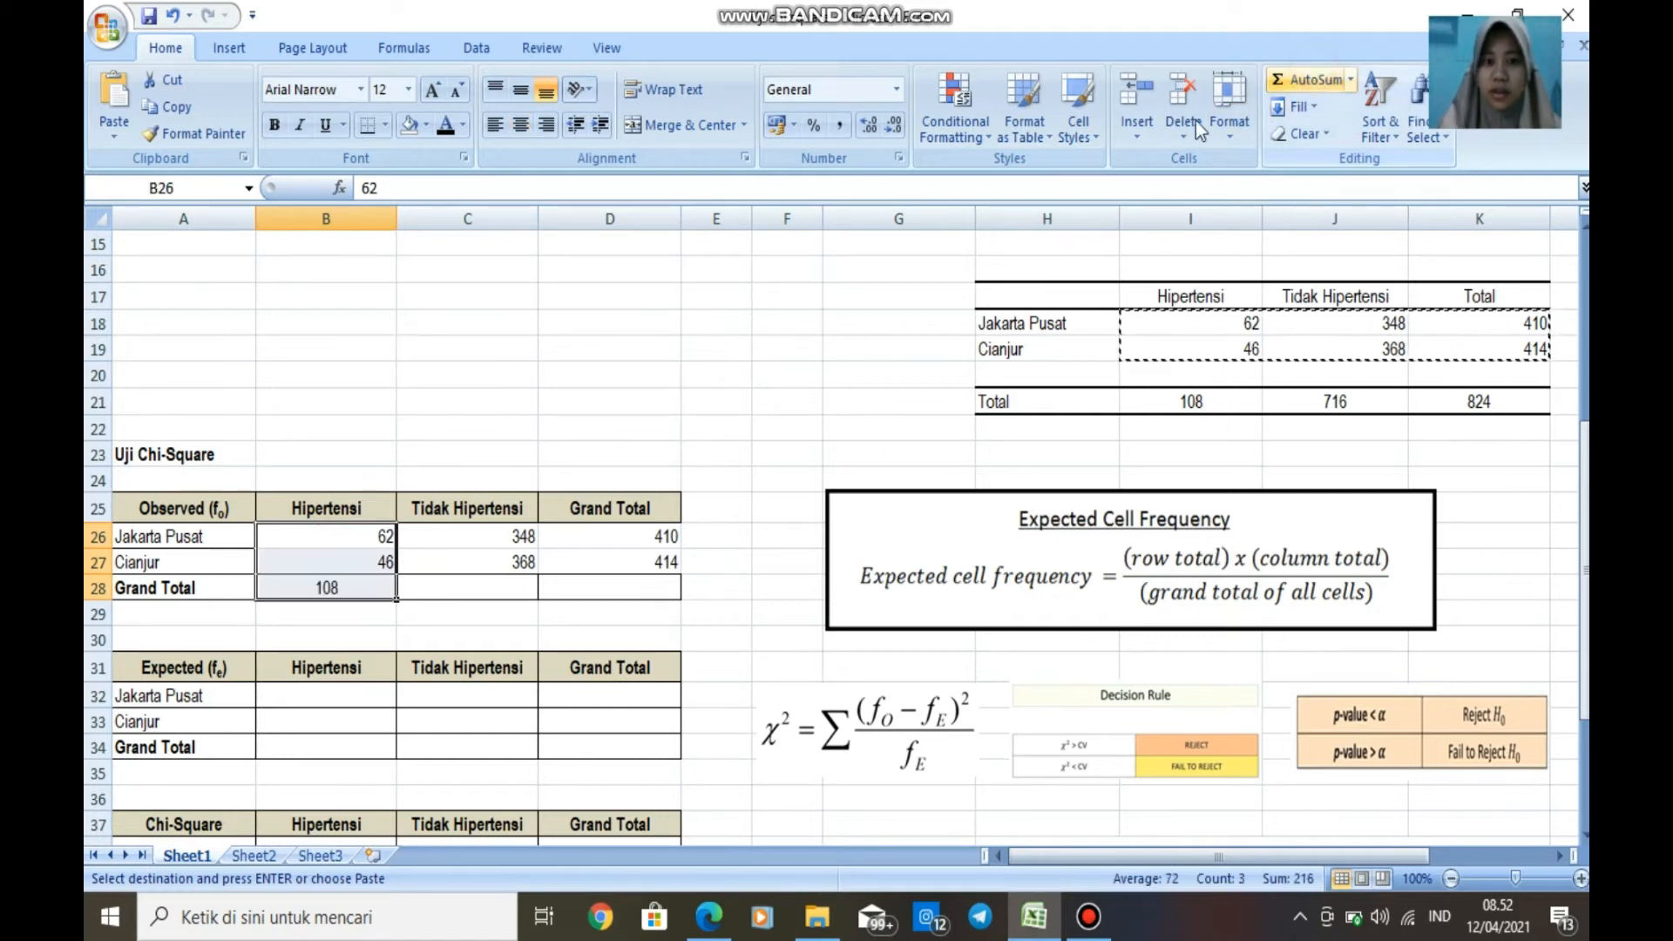
pyautogui.click(387, 590)
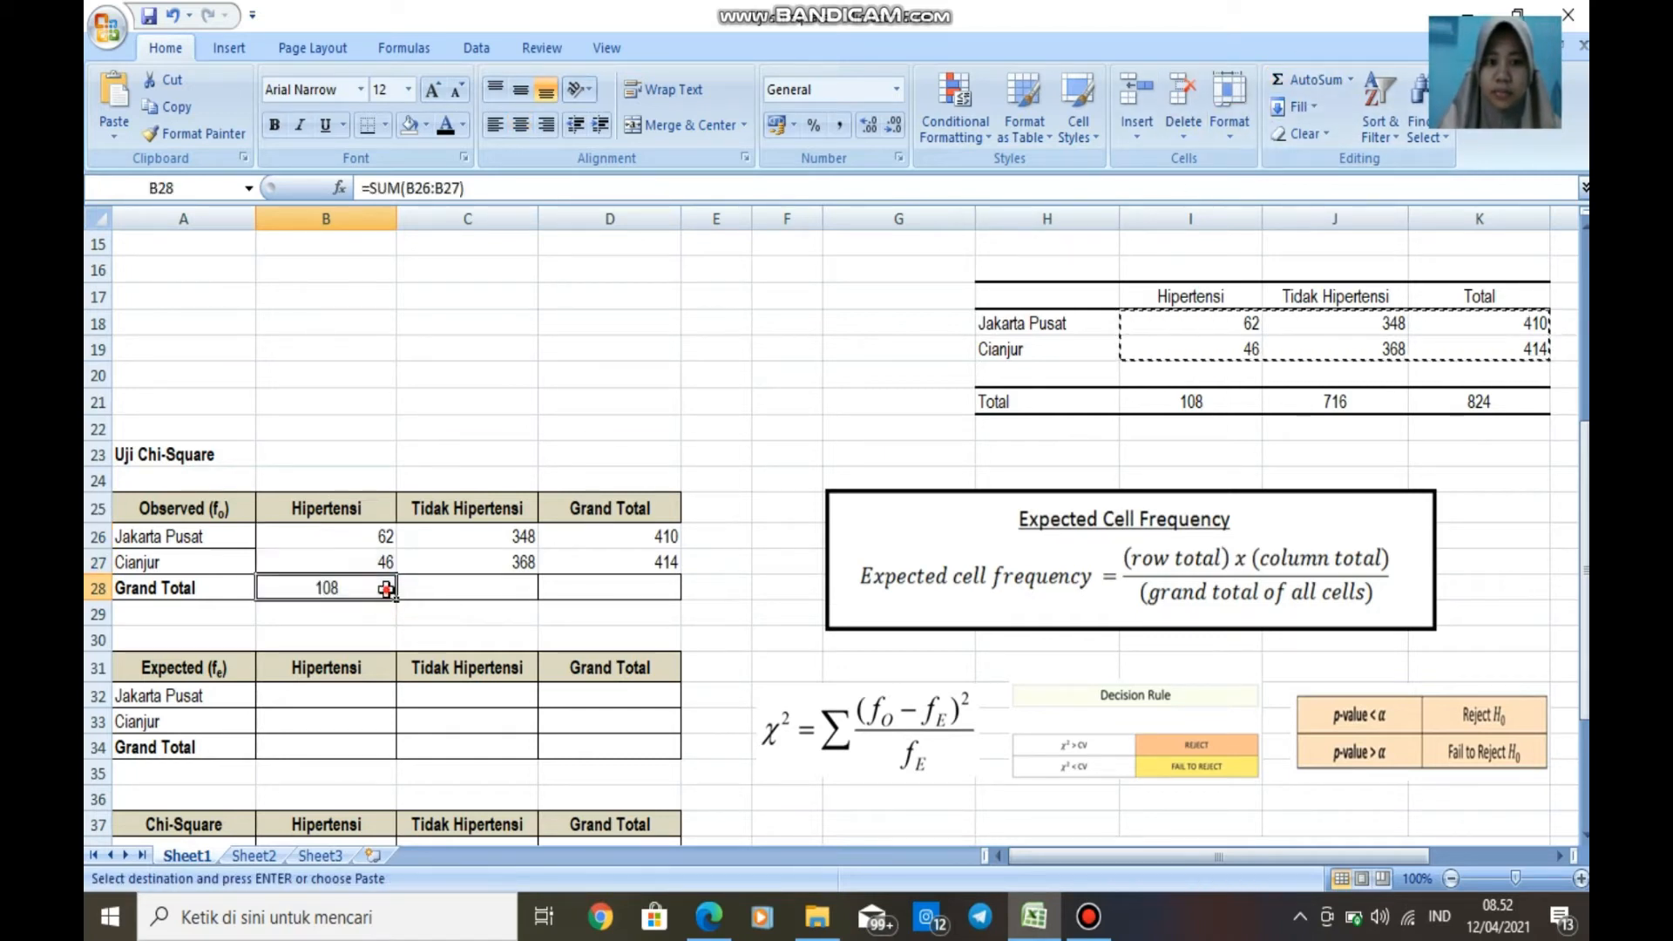
pyautogui.moveTo(396, 599); pyautogui.dragTo(618, 591)
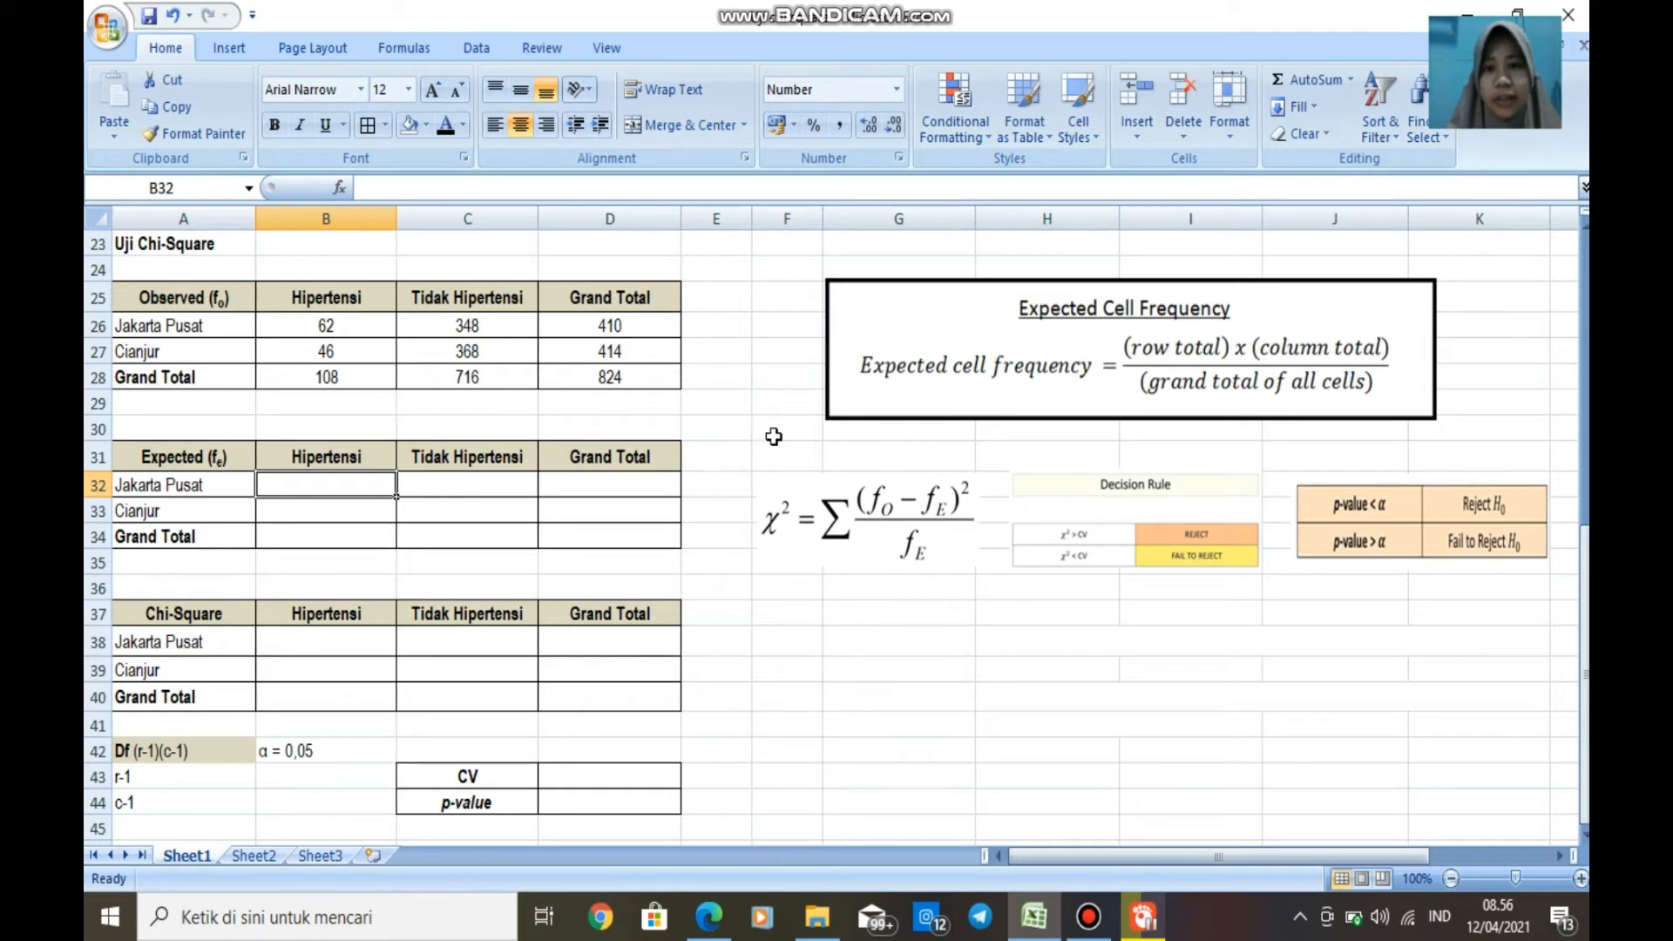
# Match the expected cell frequency formula to the Observed table's row totals D26:D27, column totals B28:C28 and grand total D28.
pyautogui.click(914, 403)
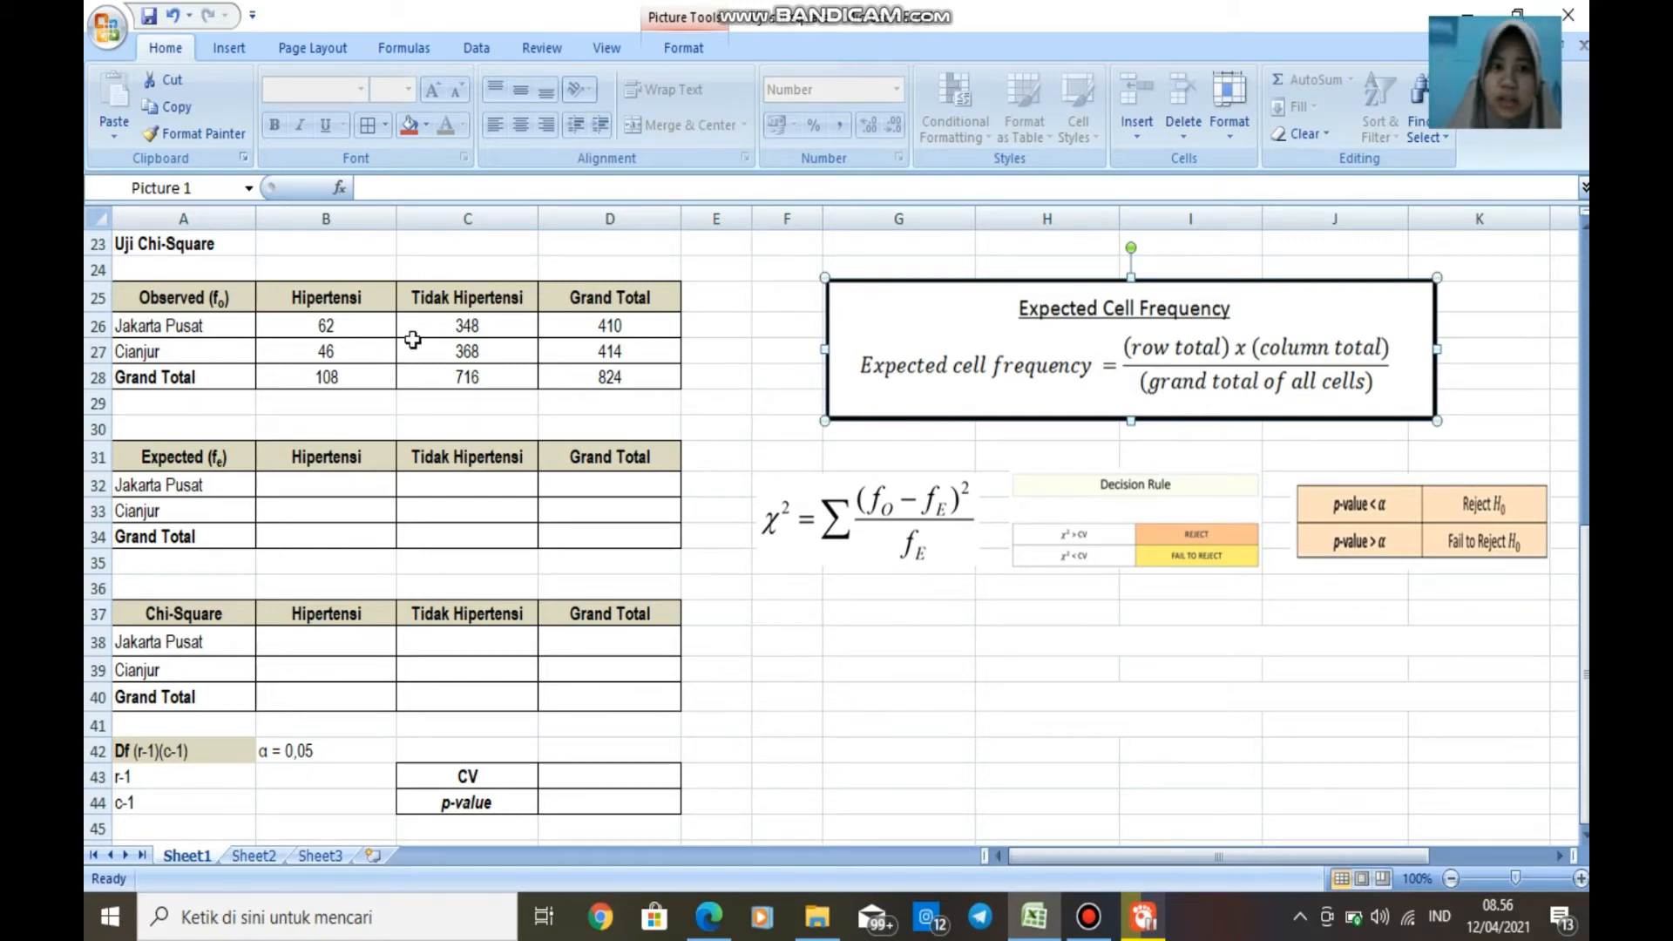
pyautogui.moveTo(575, 325); pyautogui.dragTo(582, 355)
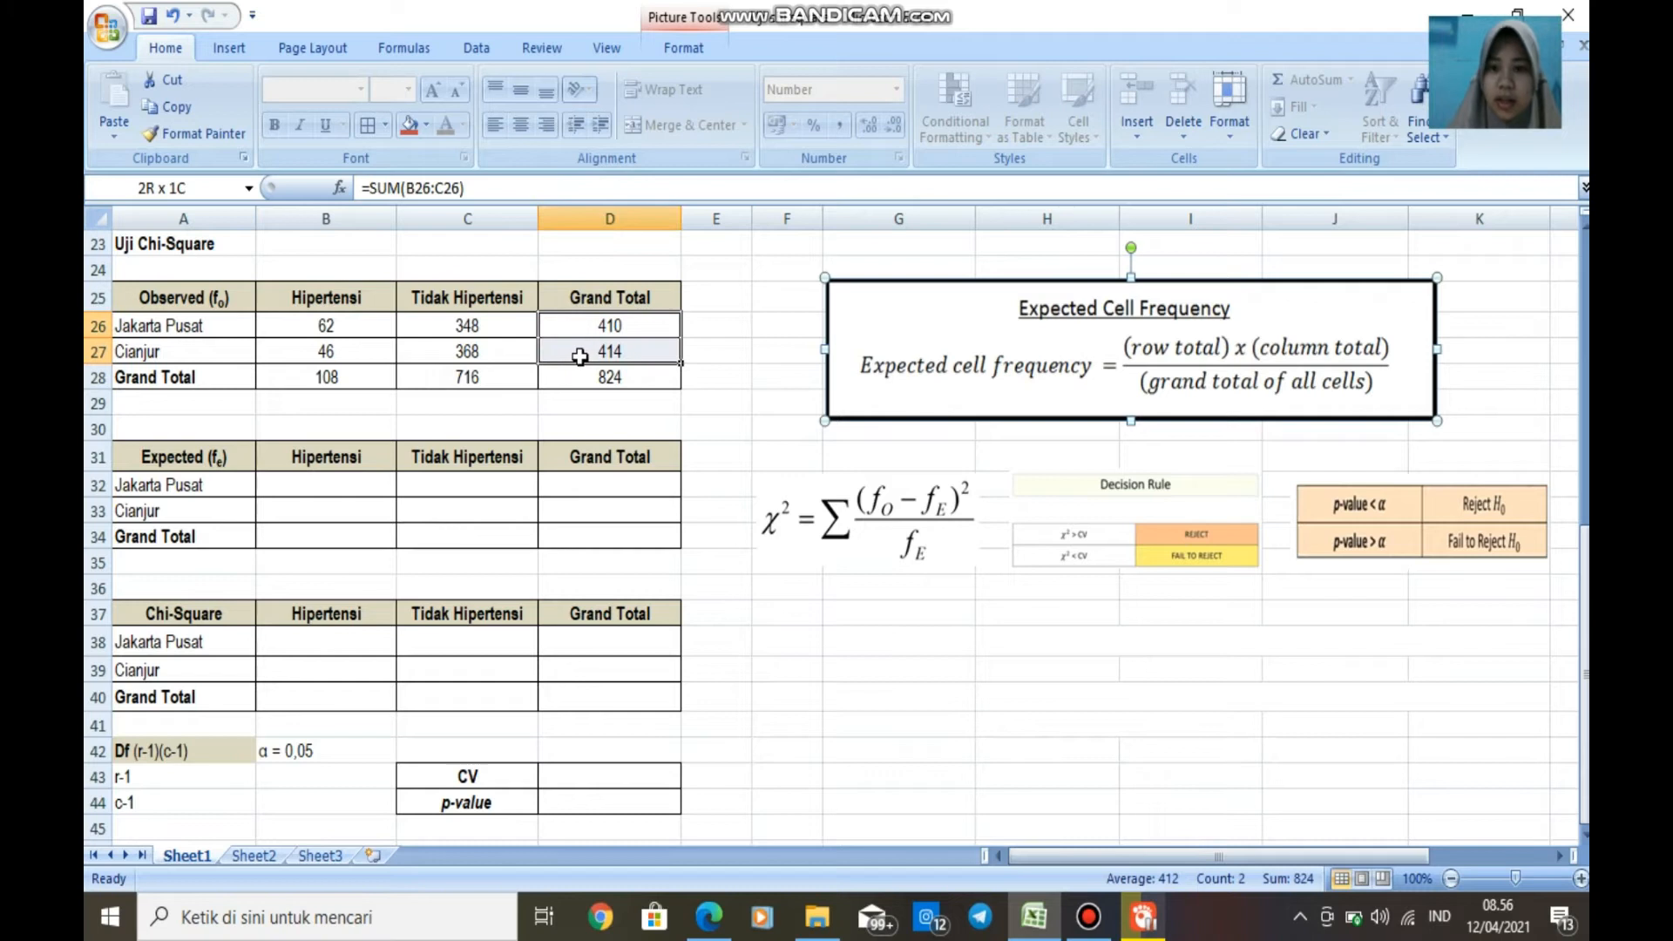
pyautogui.click(353, 387)
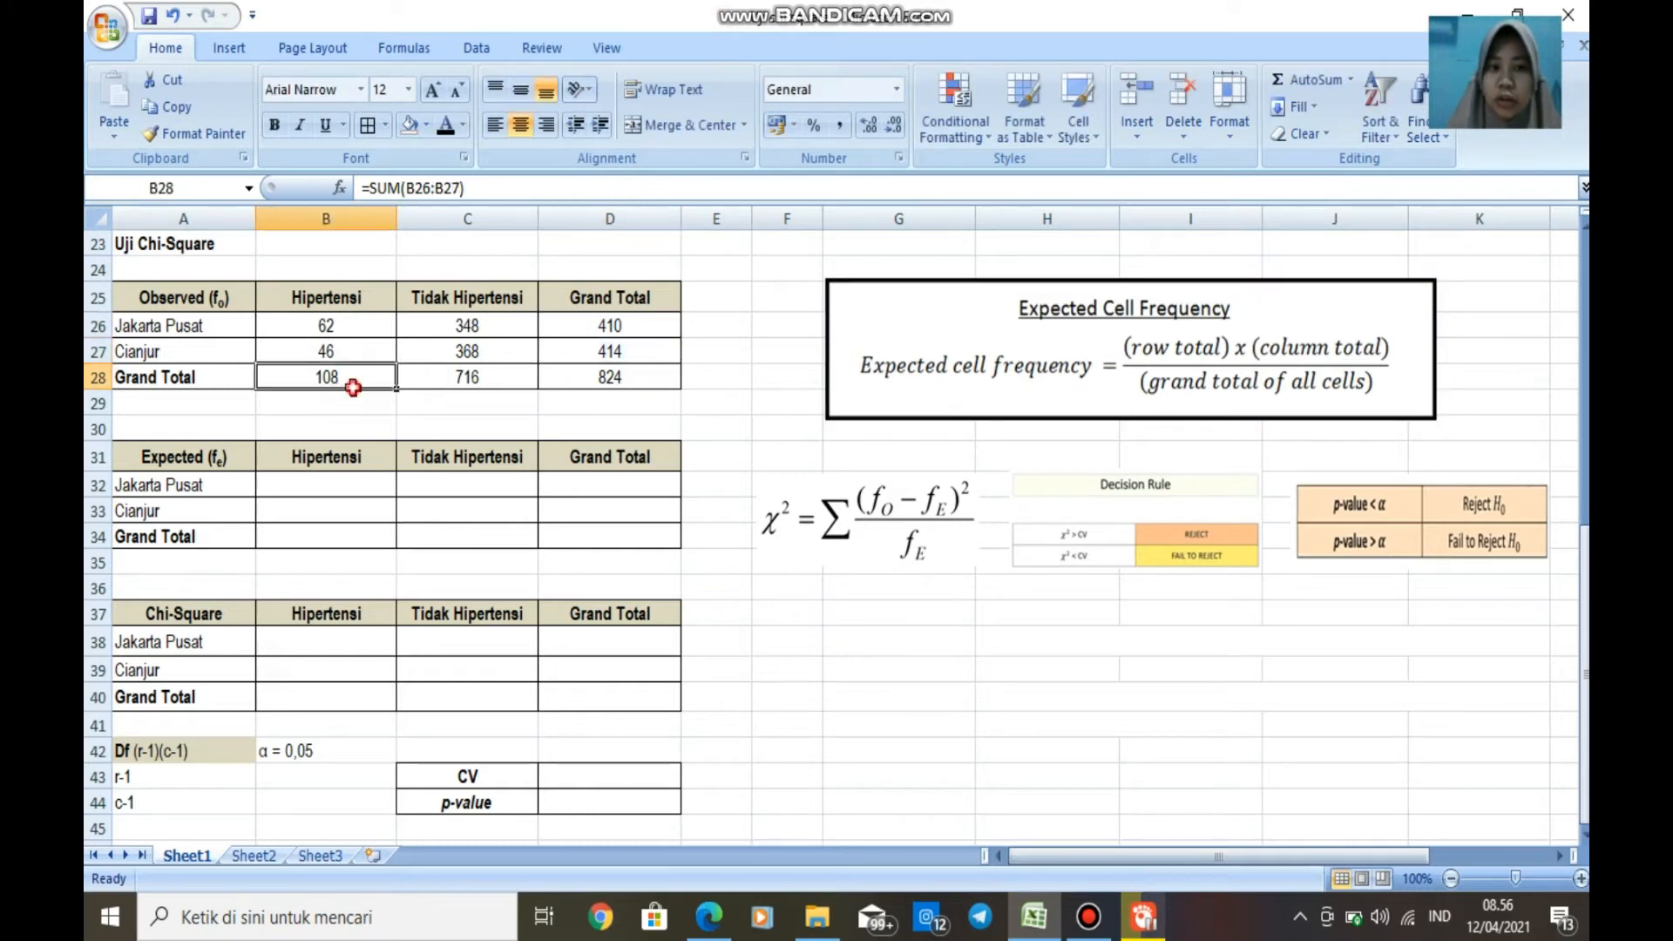
pyautogui.moveTo(353, 387); pyautogui.dragTo(461, 385)
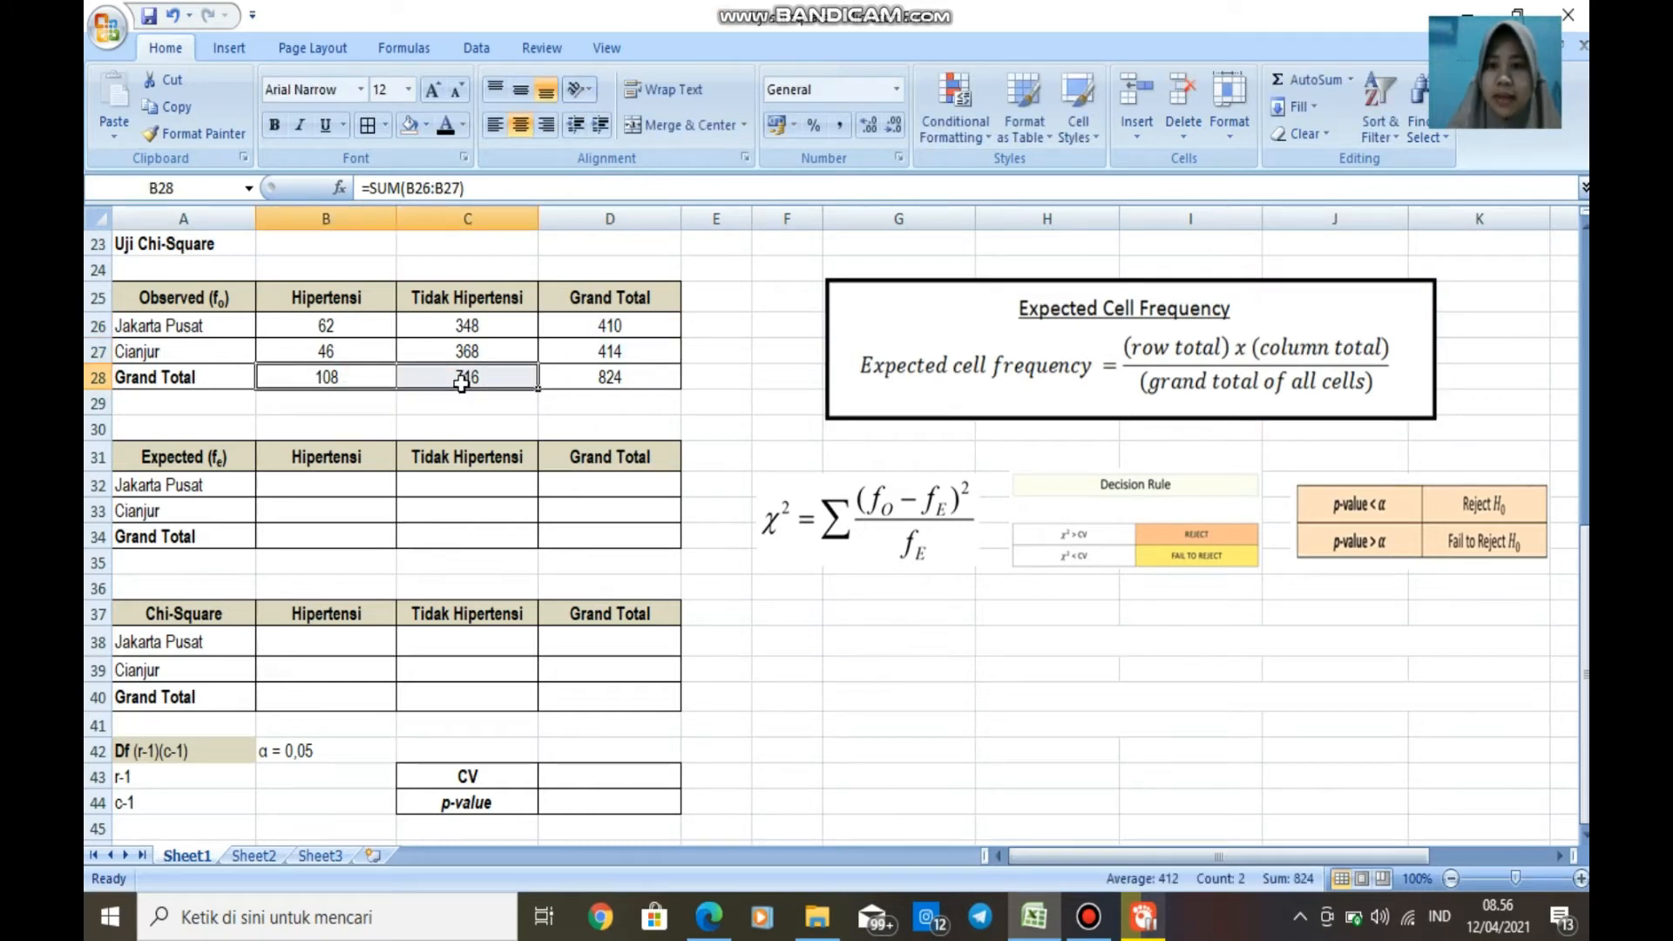
pyautogui.click(580, 376)
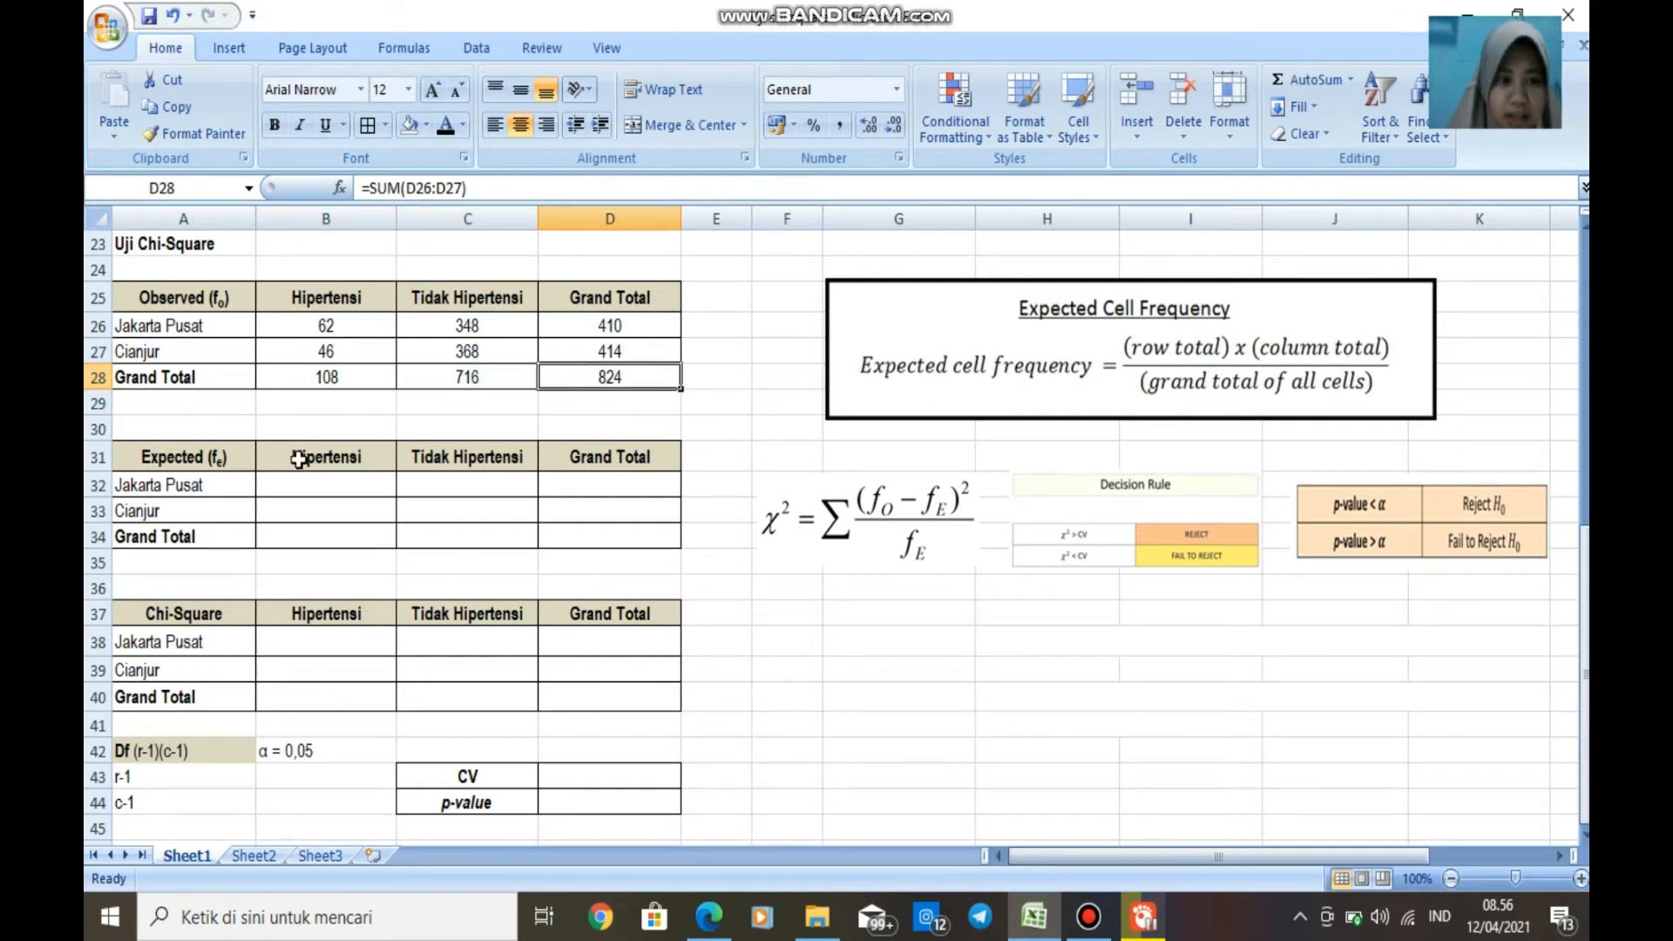
# Calculate the expected Hipertensi frequency for Jakarta Pusat in B32 with the formula =(D26*B28)/D28.
pyautogui.click(356, 486)
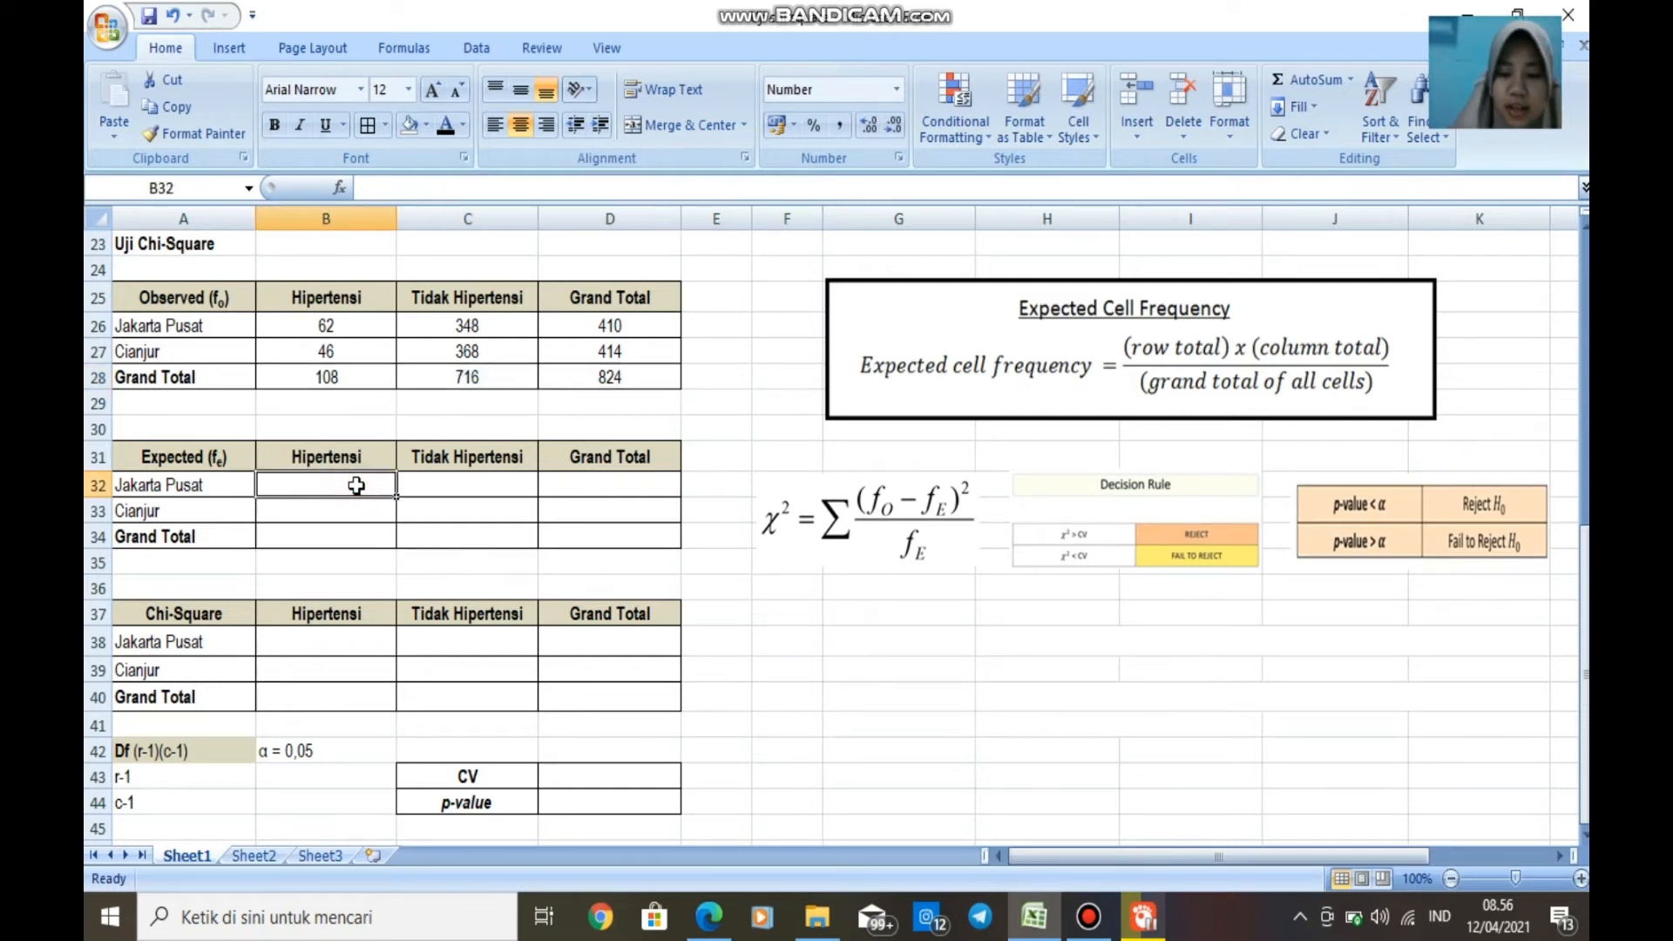
pyautogui.write('=')
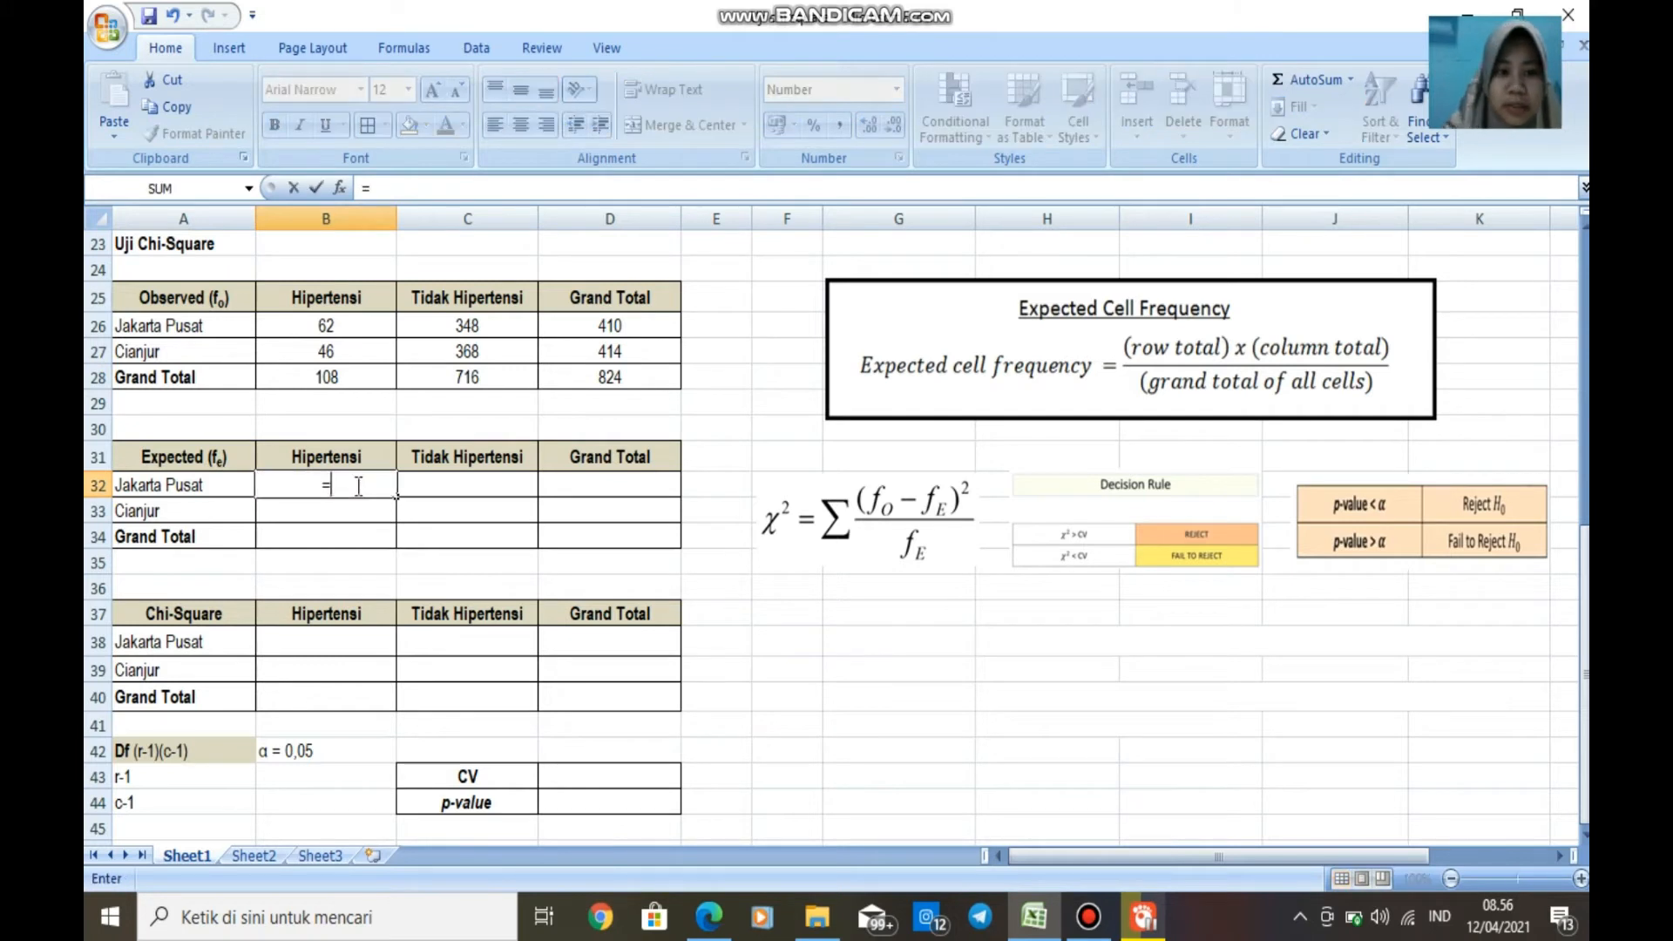
pyautogui.write('(')
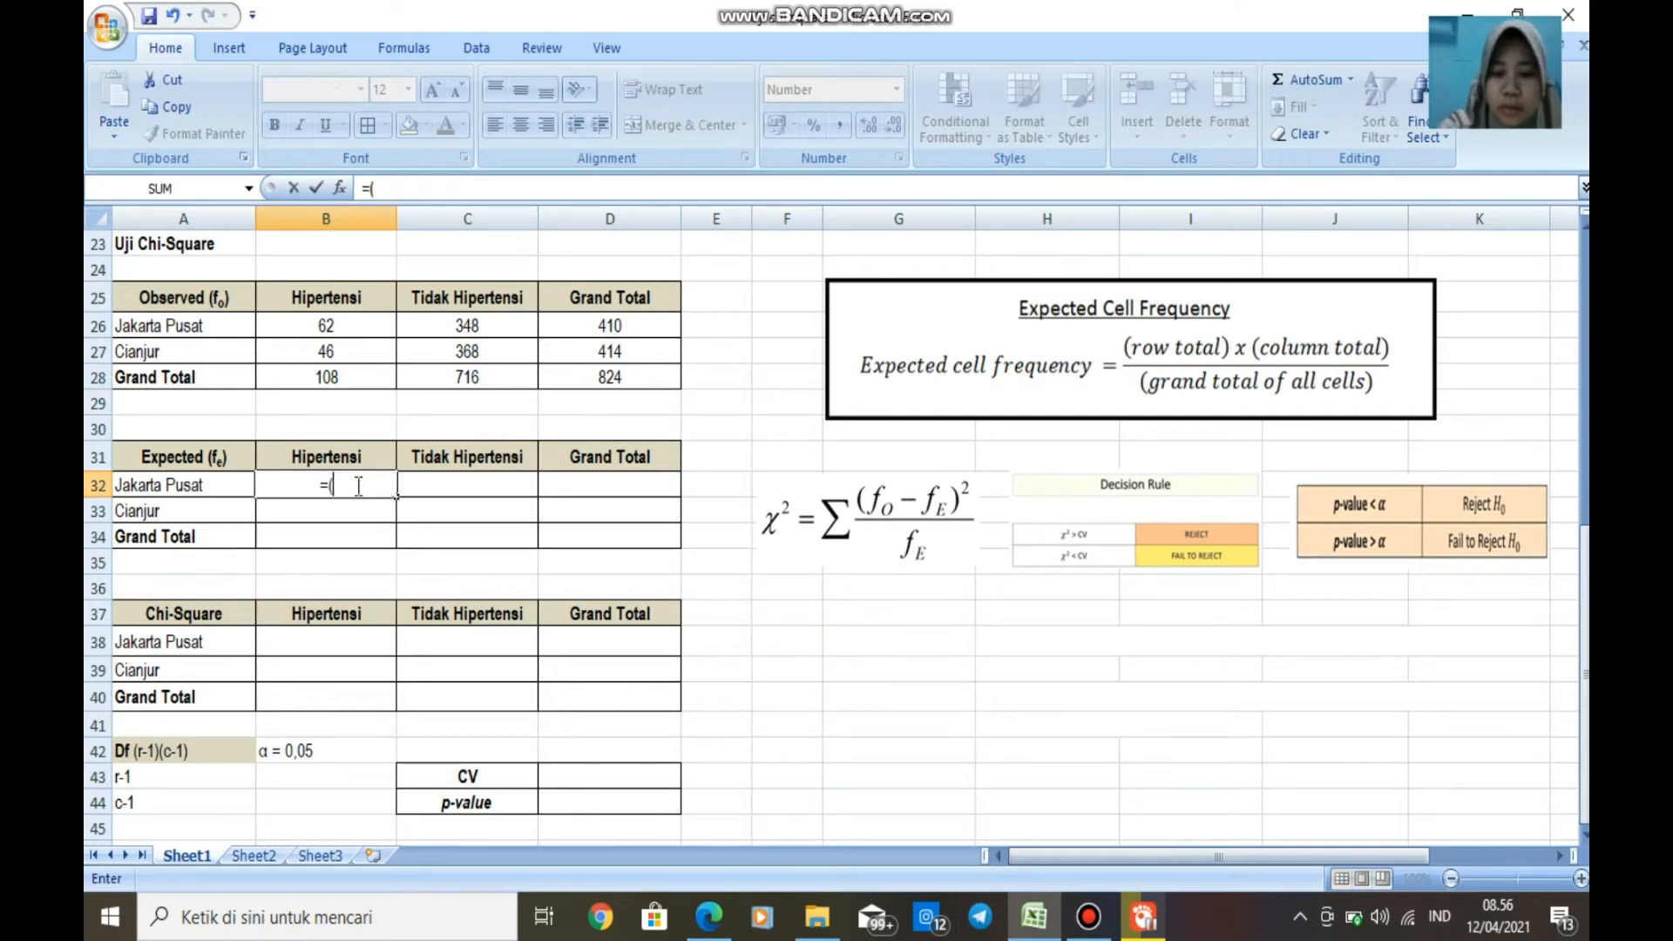
pyautogui.click(646, 325)
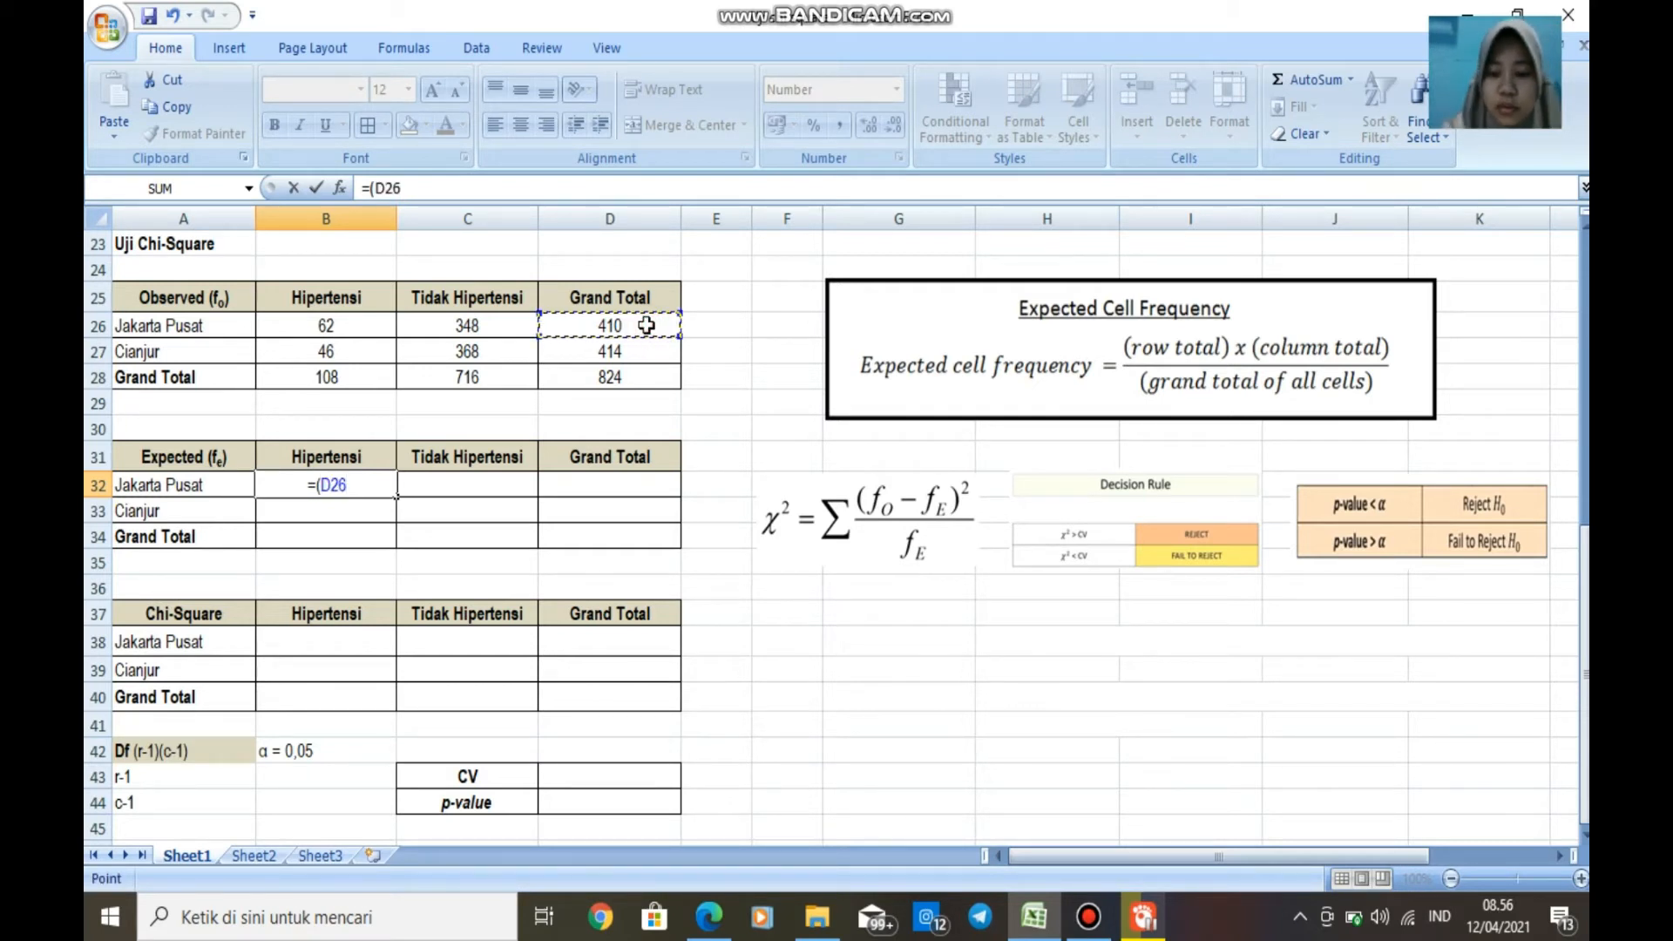
pyautogui.write('*')
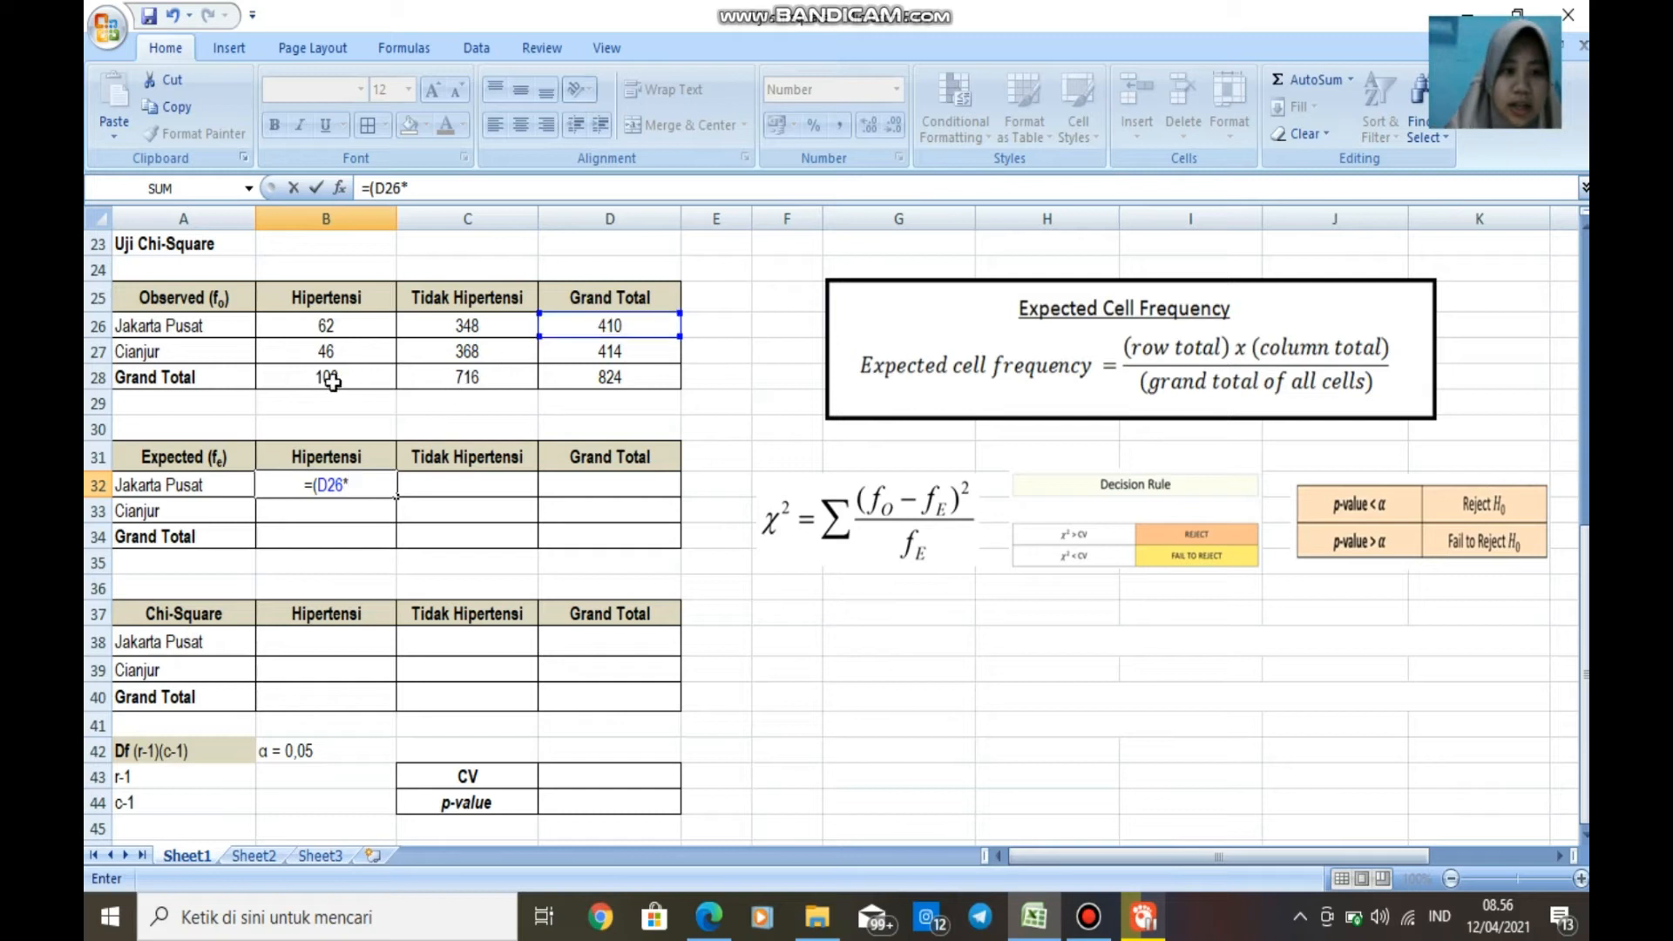
pyautogui.click(332, 381)
pyautogui.write(')/')
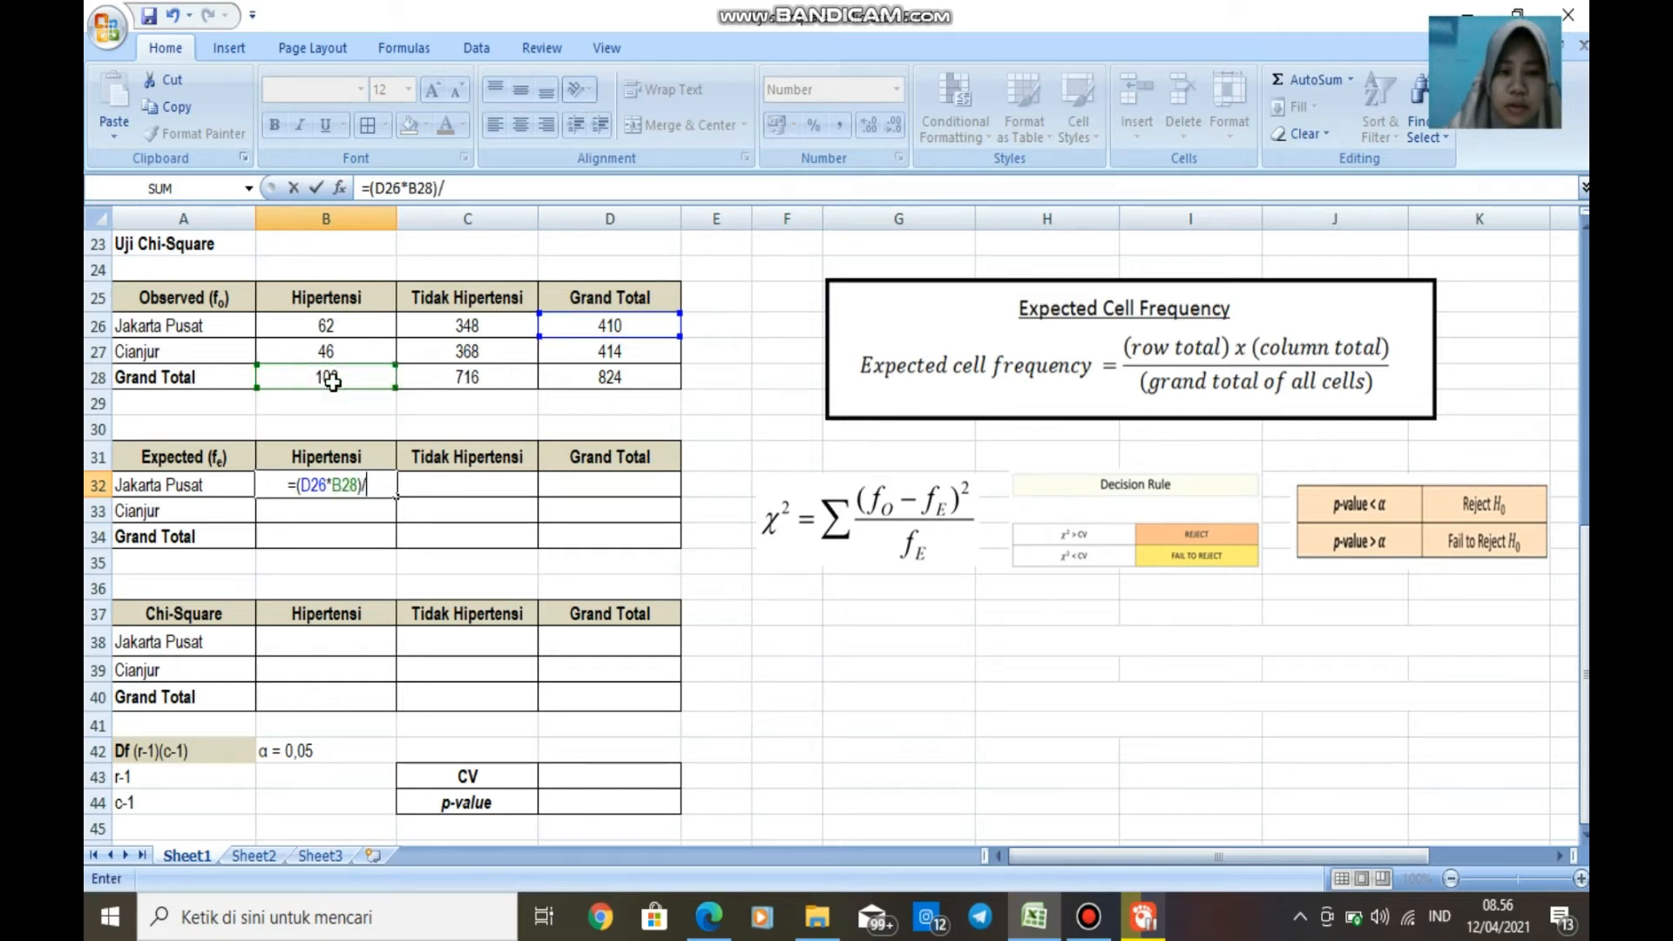
pyautogui.click(586, 376)
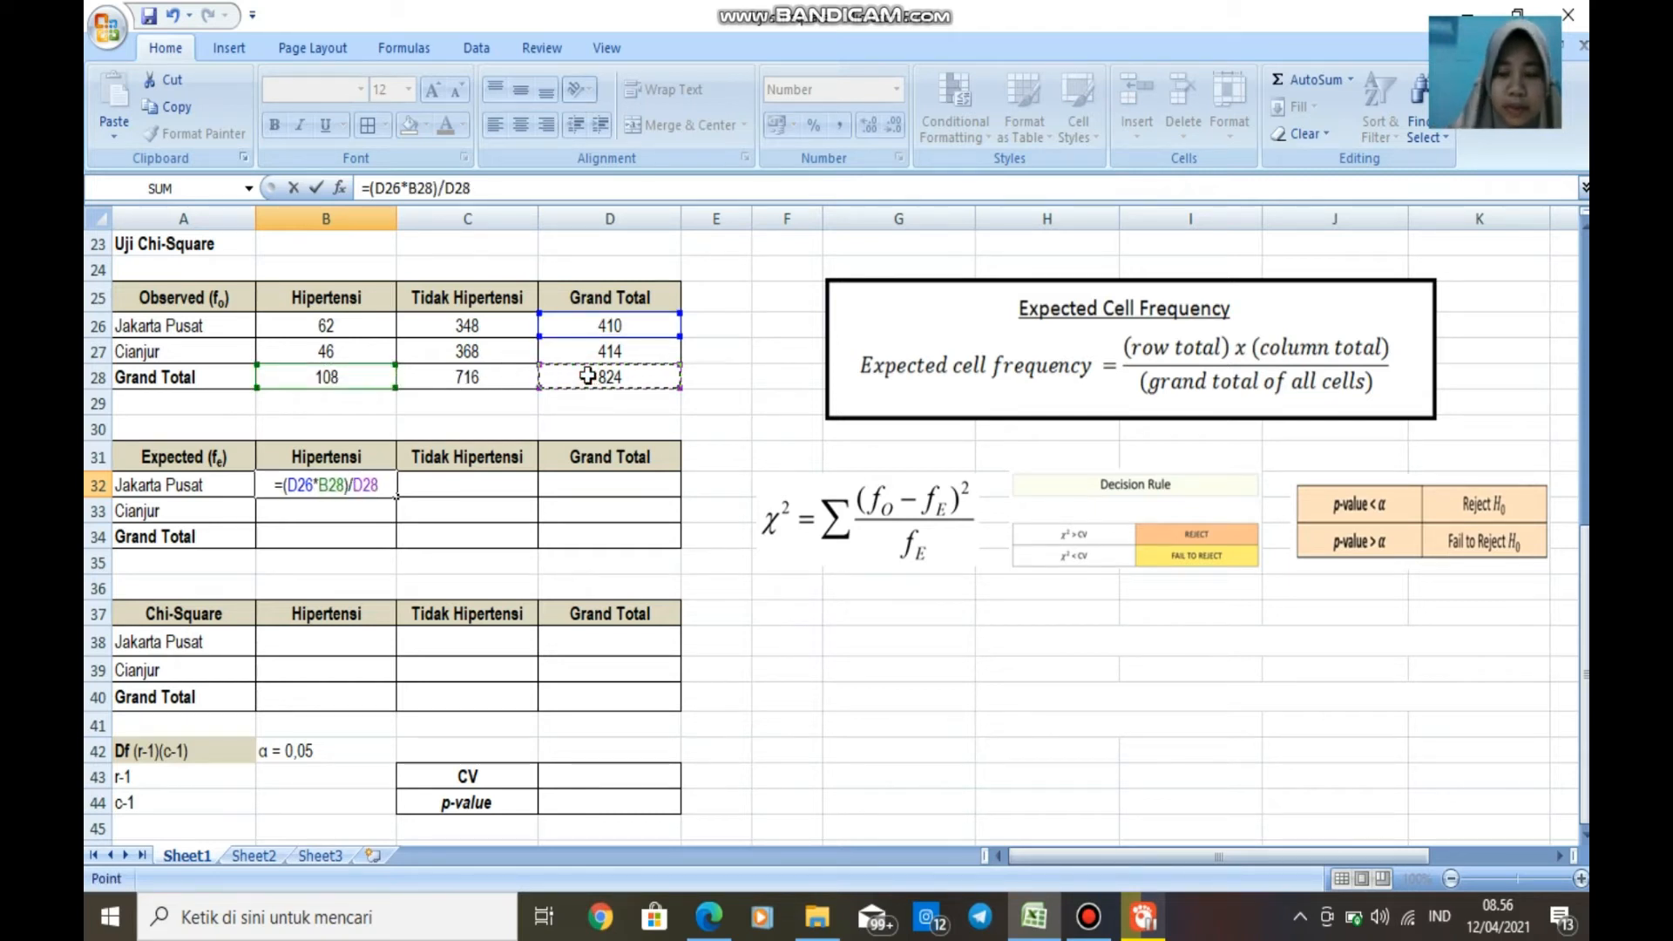
pyautogui.press('Return')
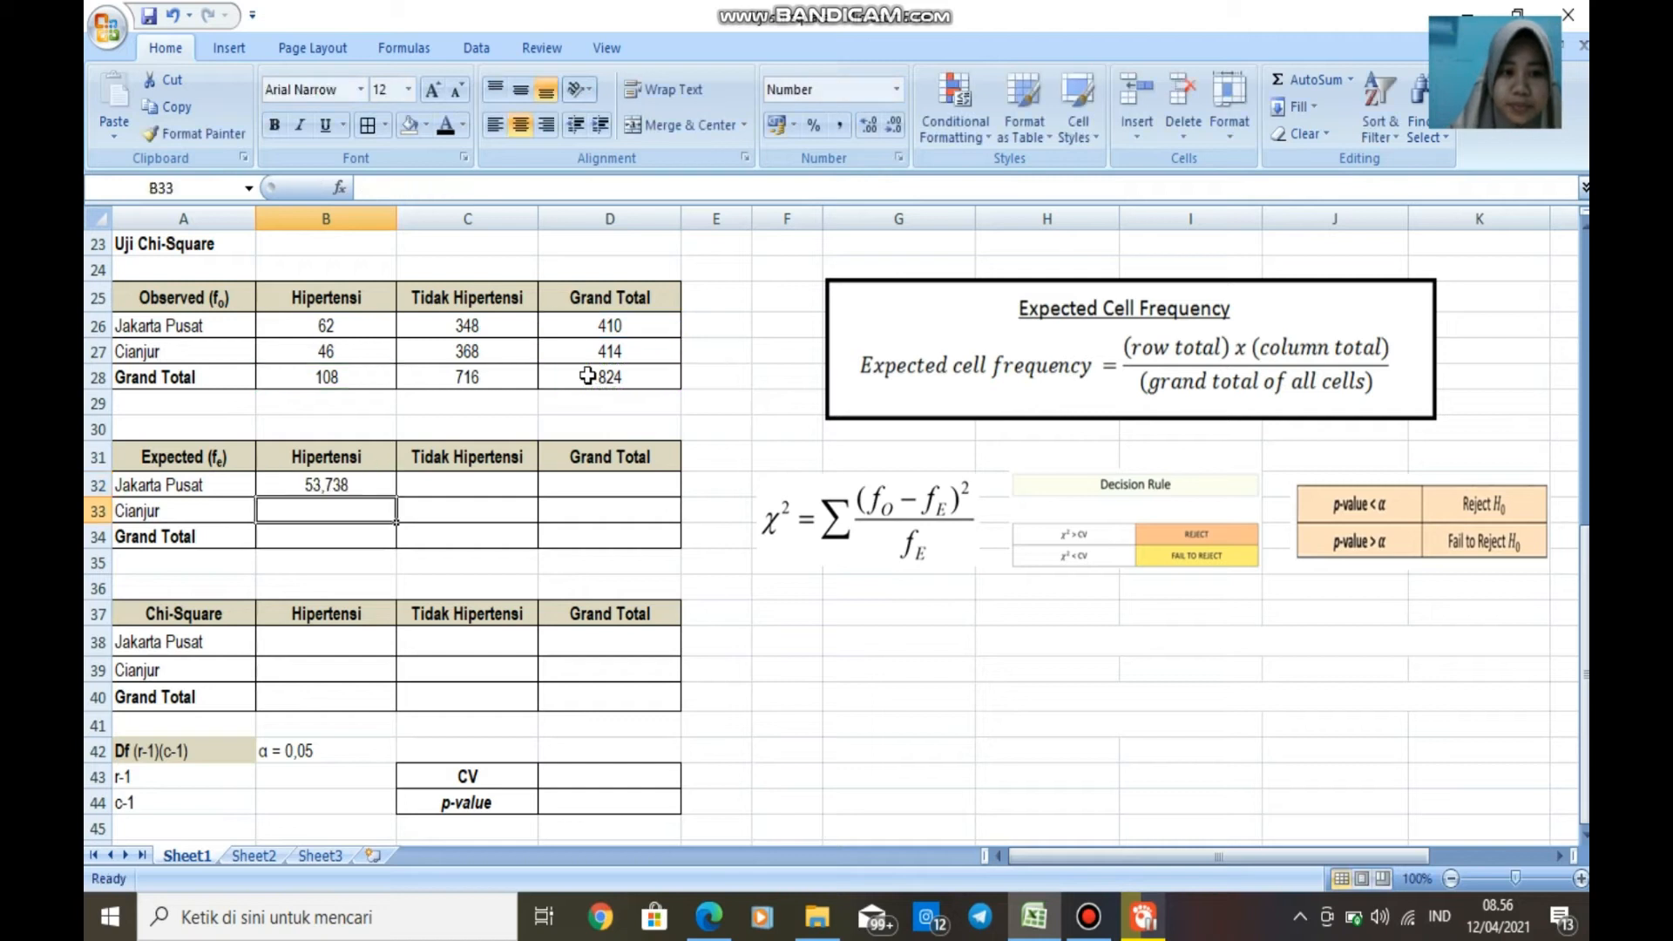
# Calculate the expected Tidak Hipertensi frequency for Jakarta Pusat in C32 with the formula =(C28*D26)/D28.
pyautogui.click(443, 482)
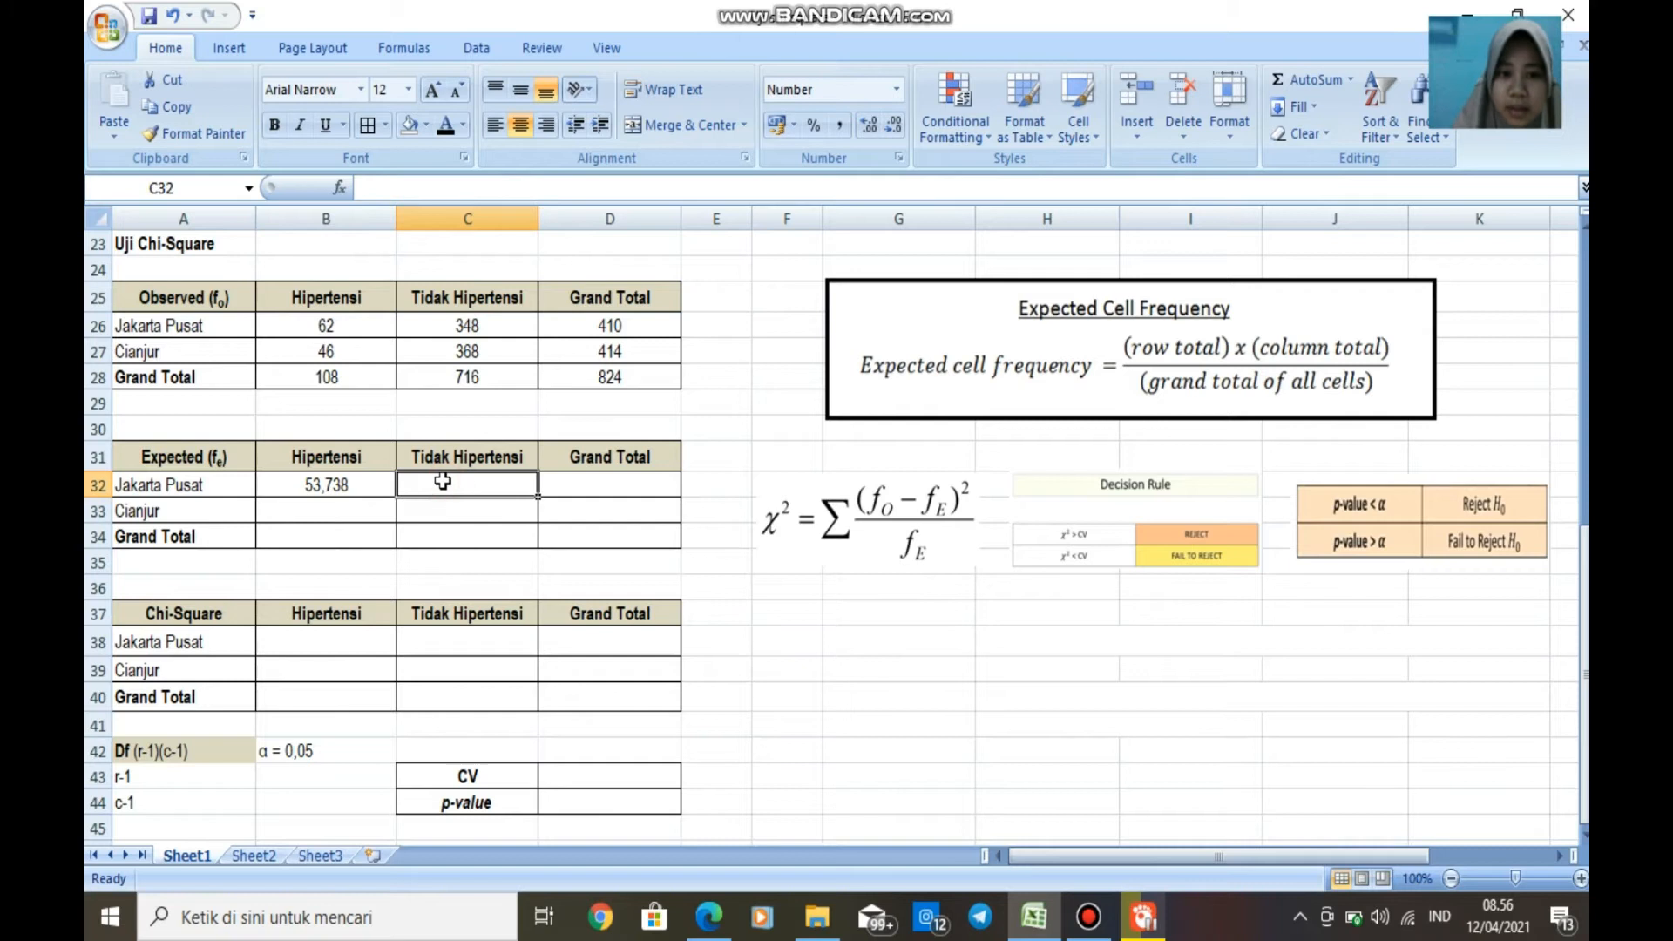
pyautogui.write('=')
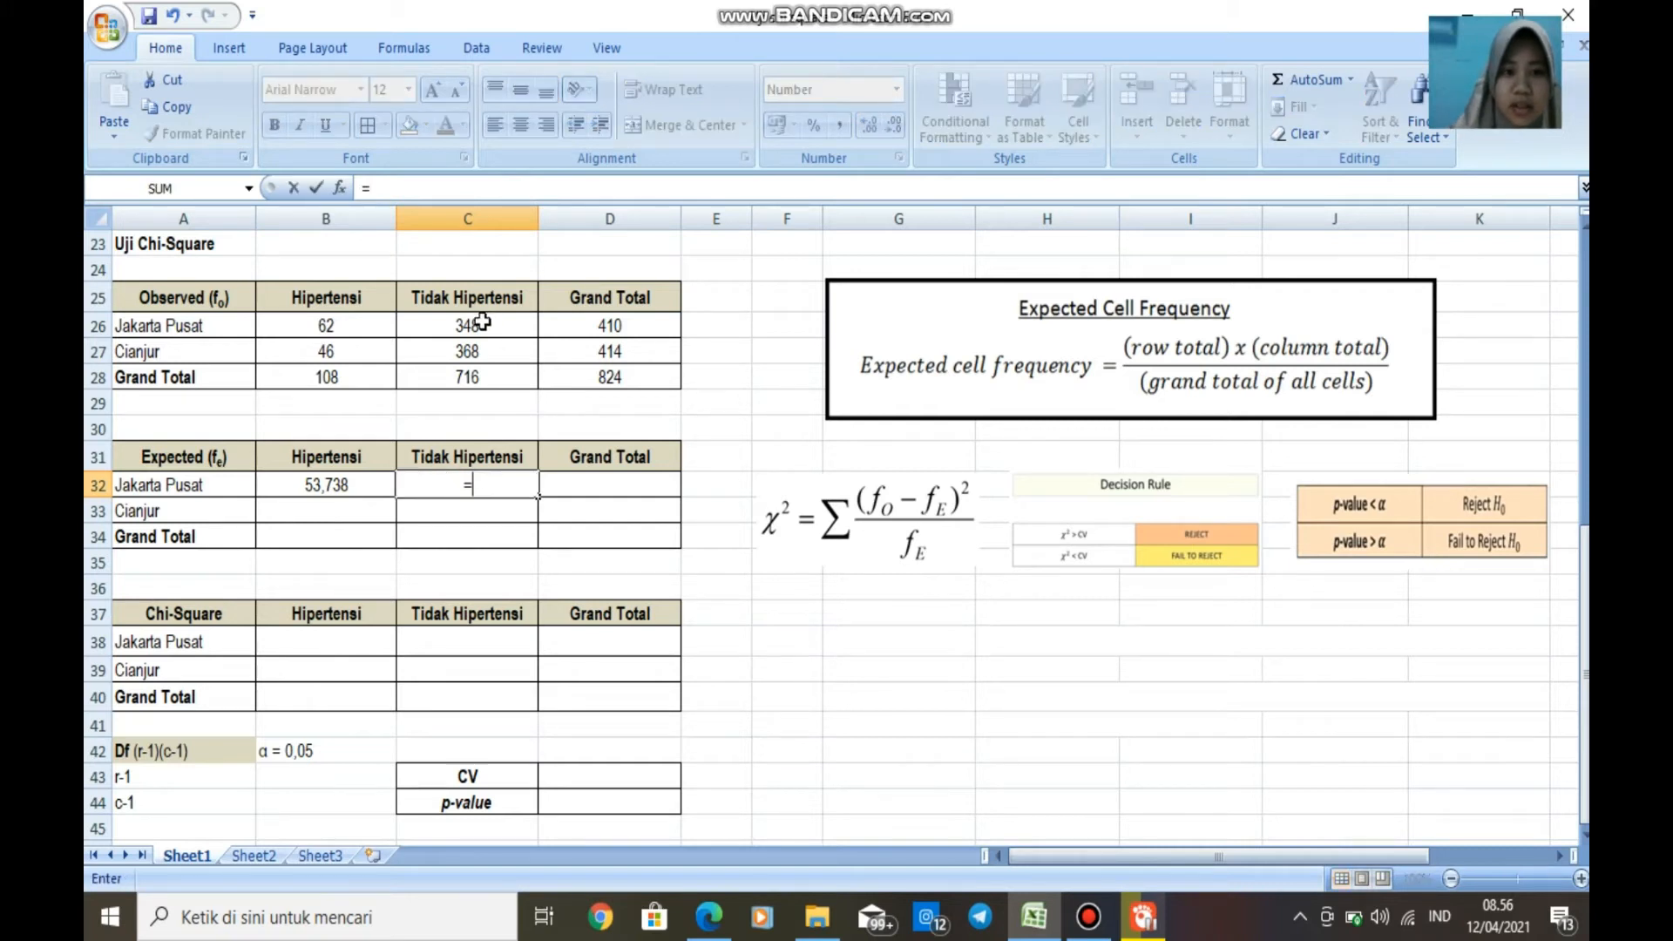
pyautogui.click(498, 378)
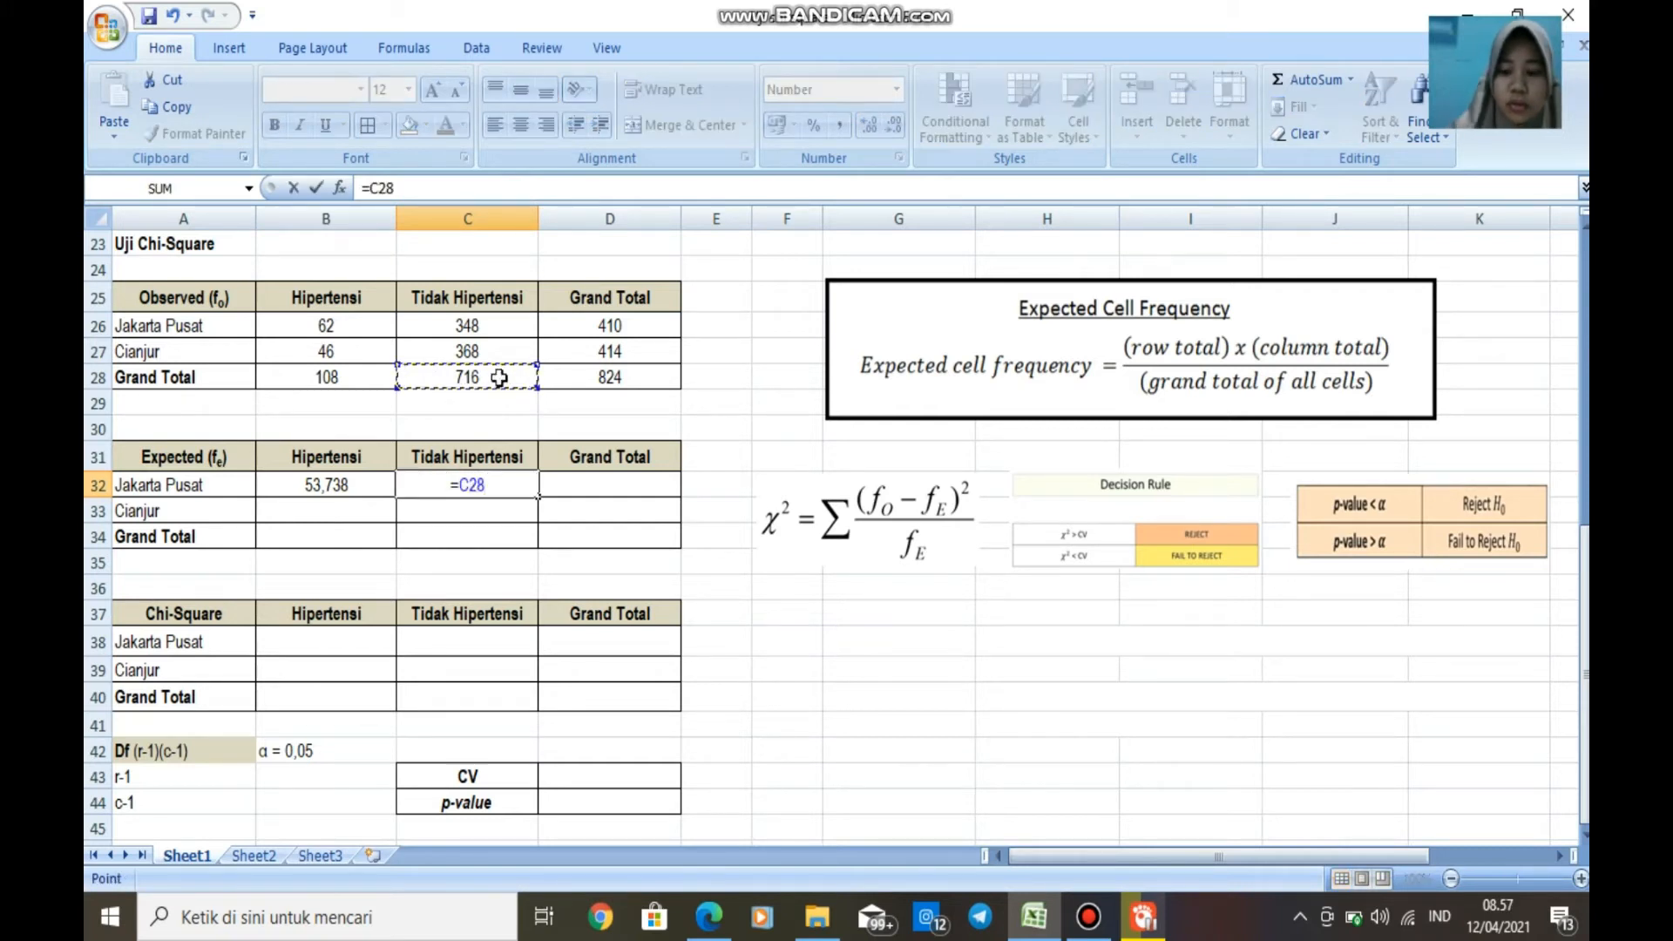
pyautogui.press('BackSpace')
pyautogui.press('BackSpace')
pyautogui.press('BackSpace')
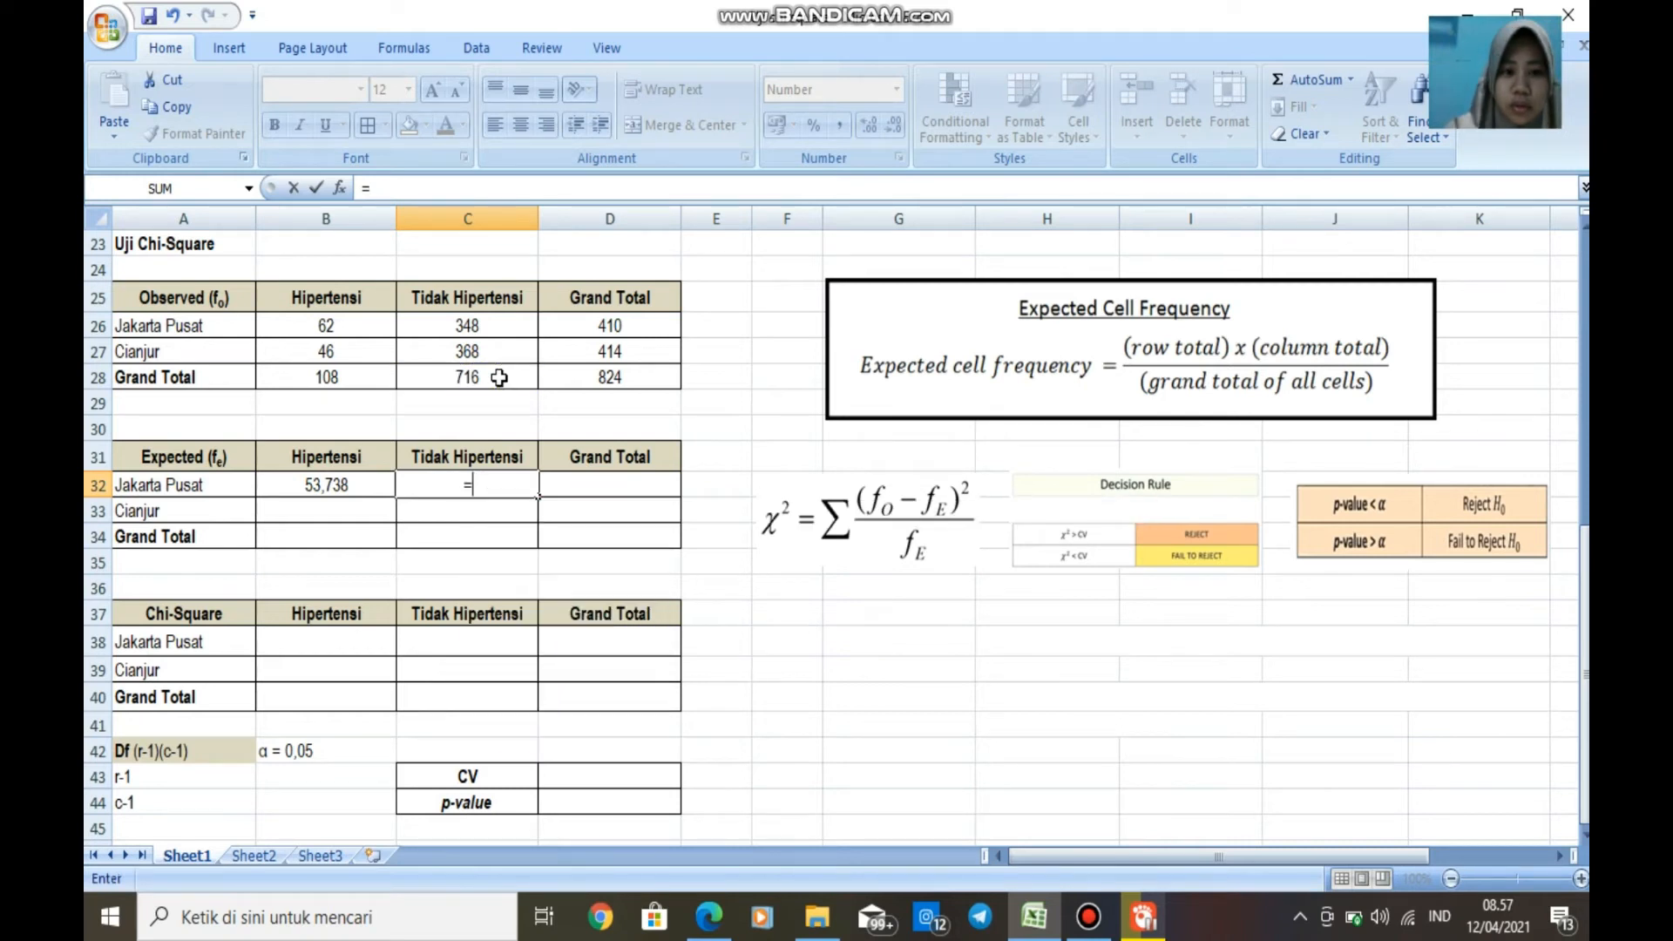
pyautogui.write('(')
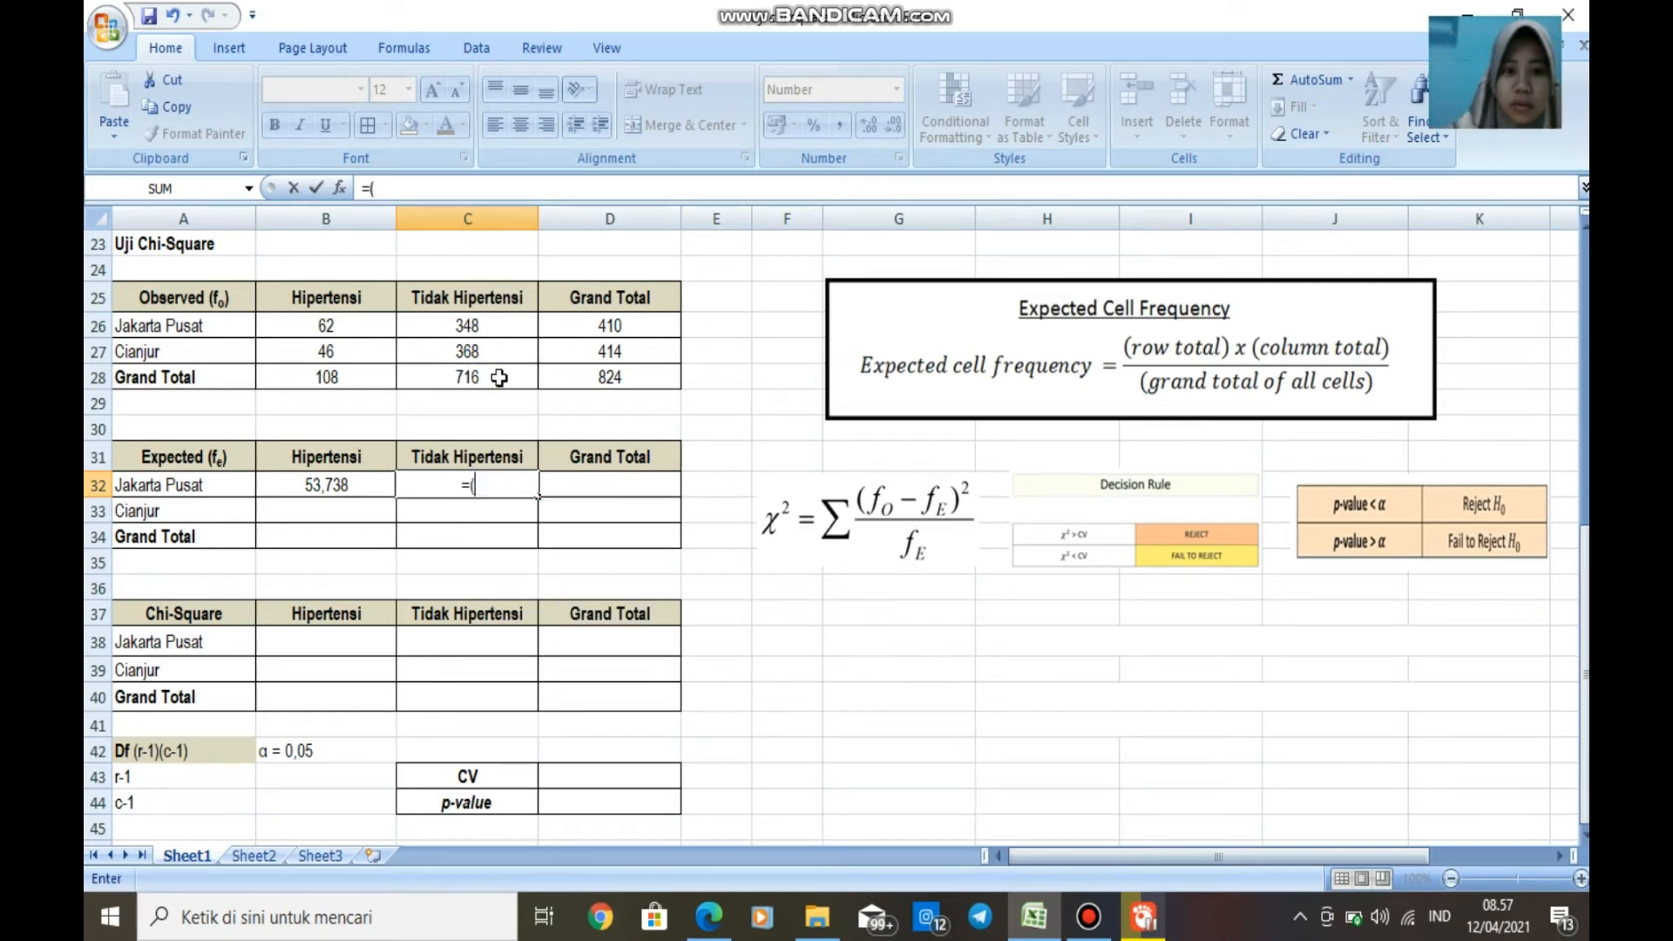
pyautogui.click(498, 377)
pyautogui.write('*')
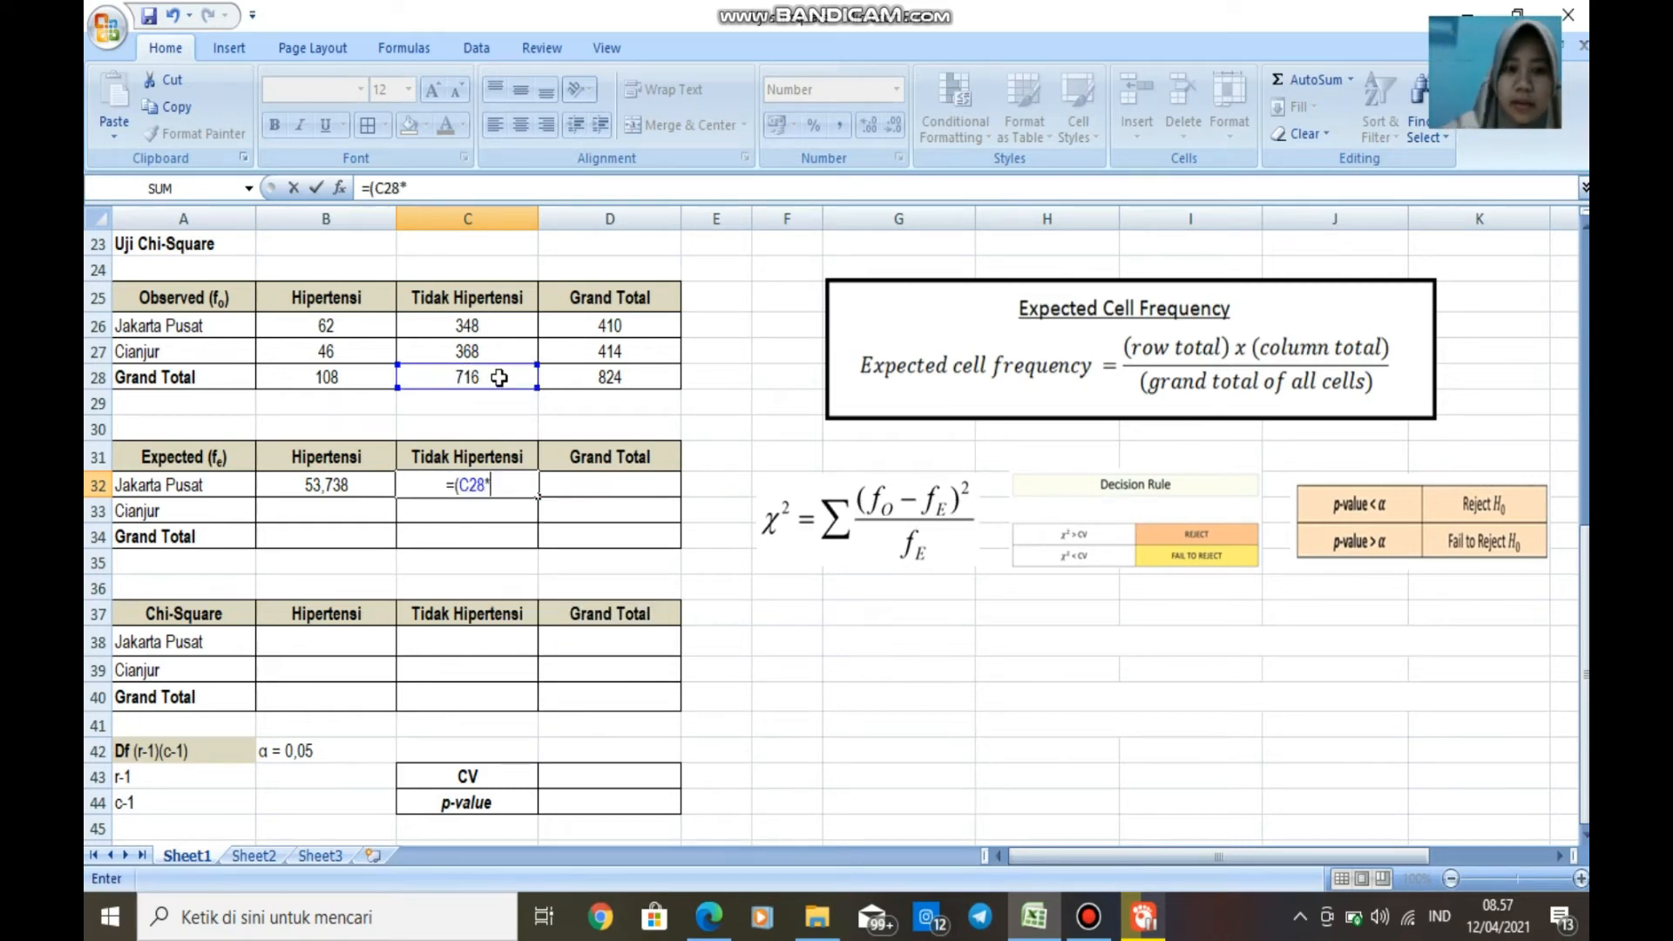
pyautogui.click(593, 325)
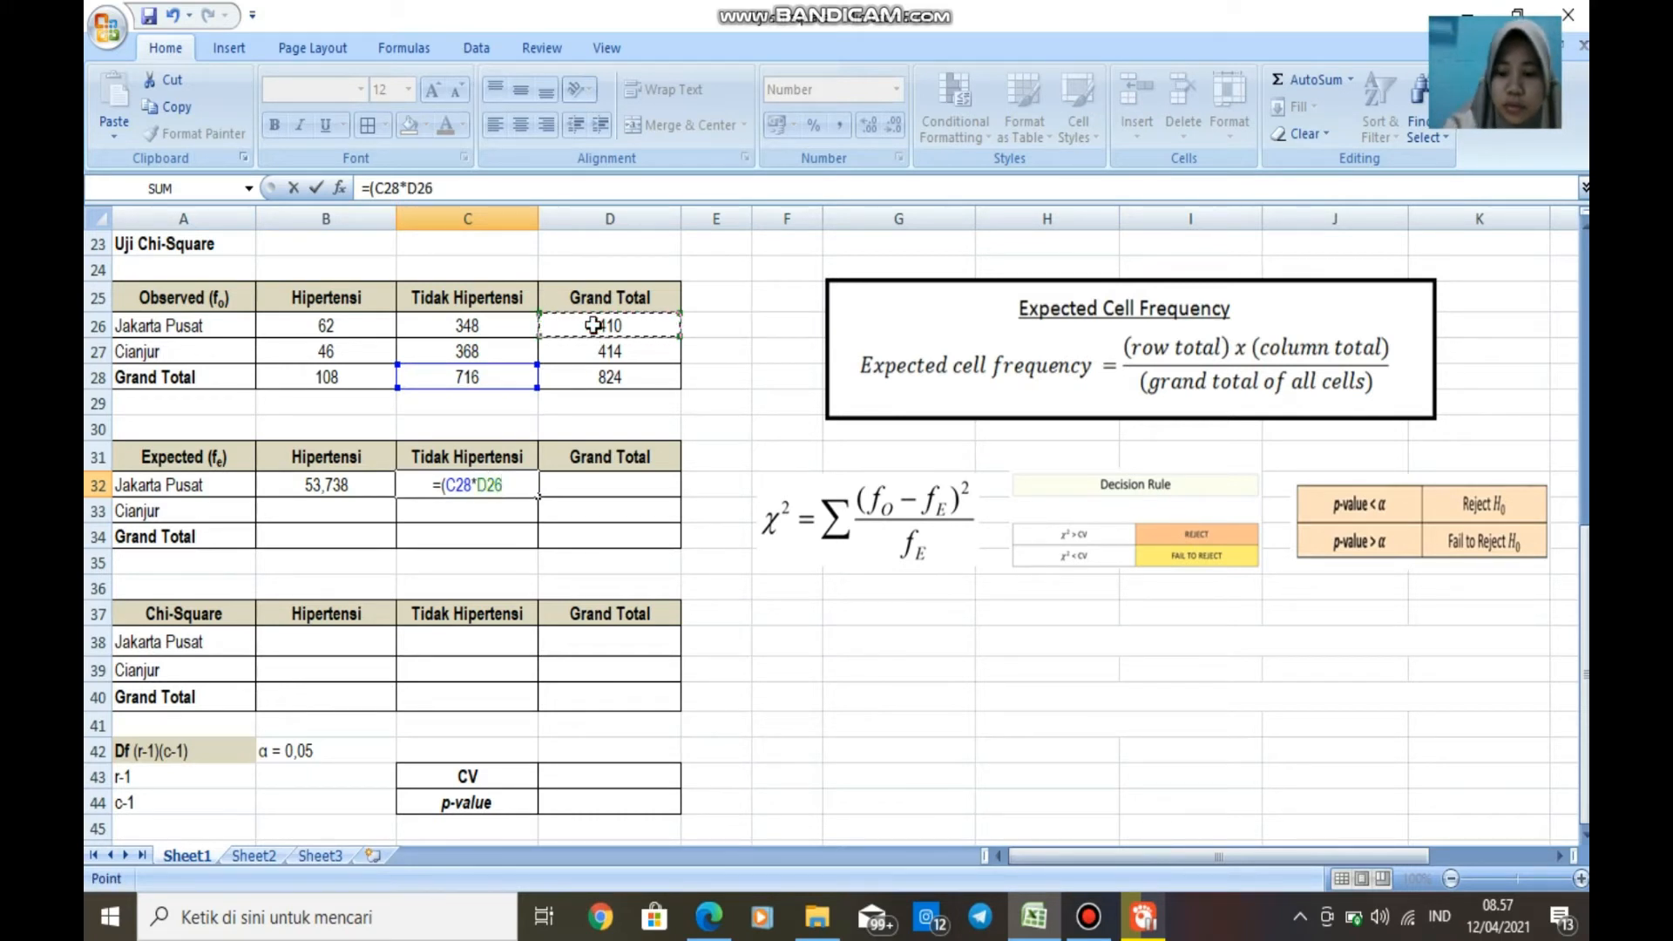
pyautogui.write(')/')
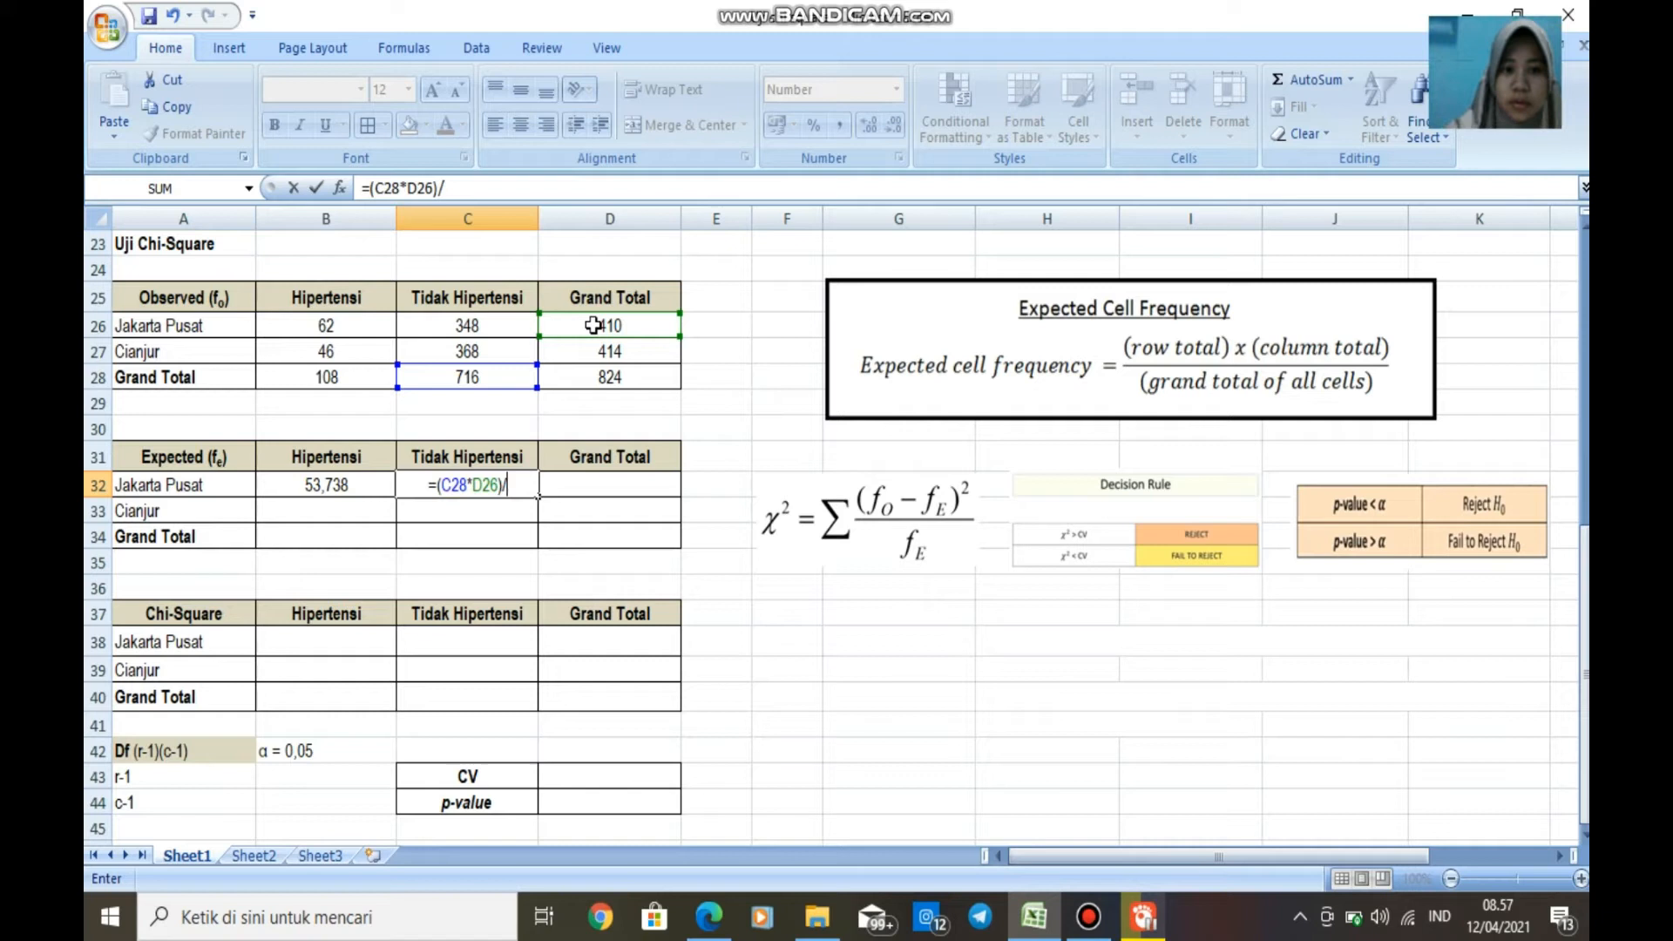
pyautogui.click(590, 376)
pyautogui.press('Return')
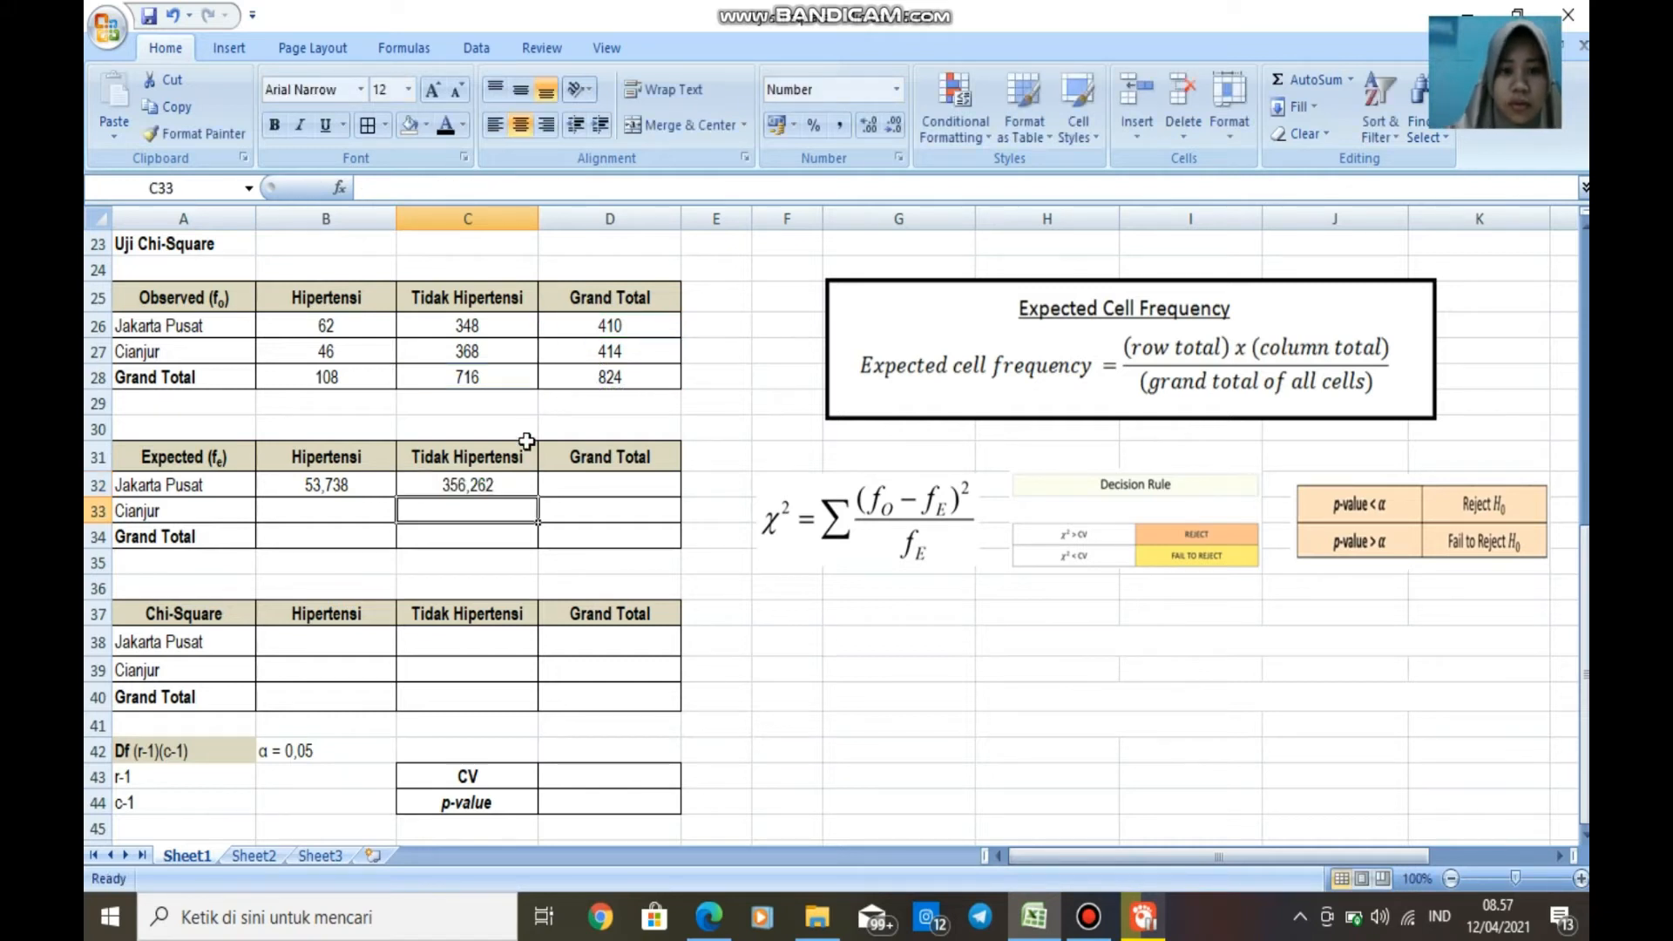
# Calculate the expected Hipertensi frequency for Cianjur in B33 with the formula =(D27*B28)/D28.
pyautogui.click(369, 509)
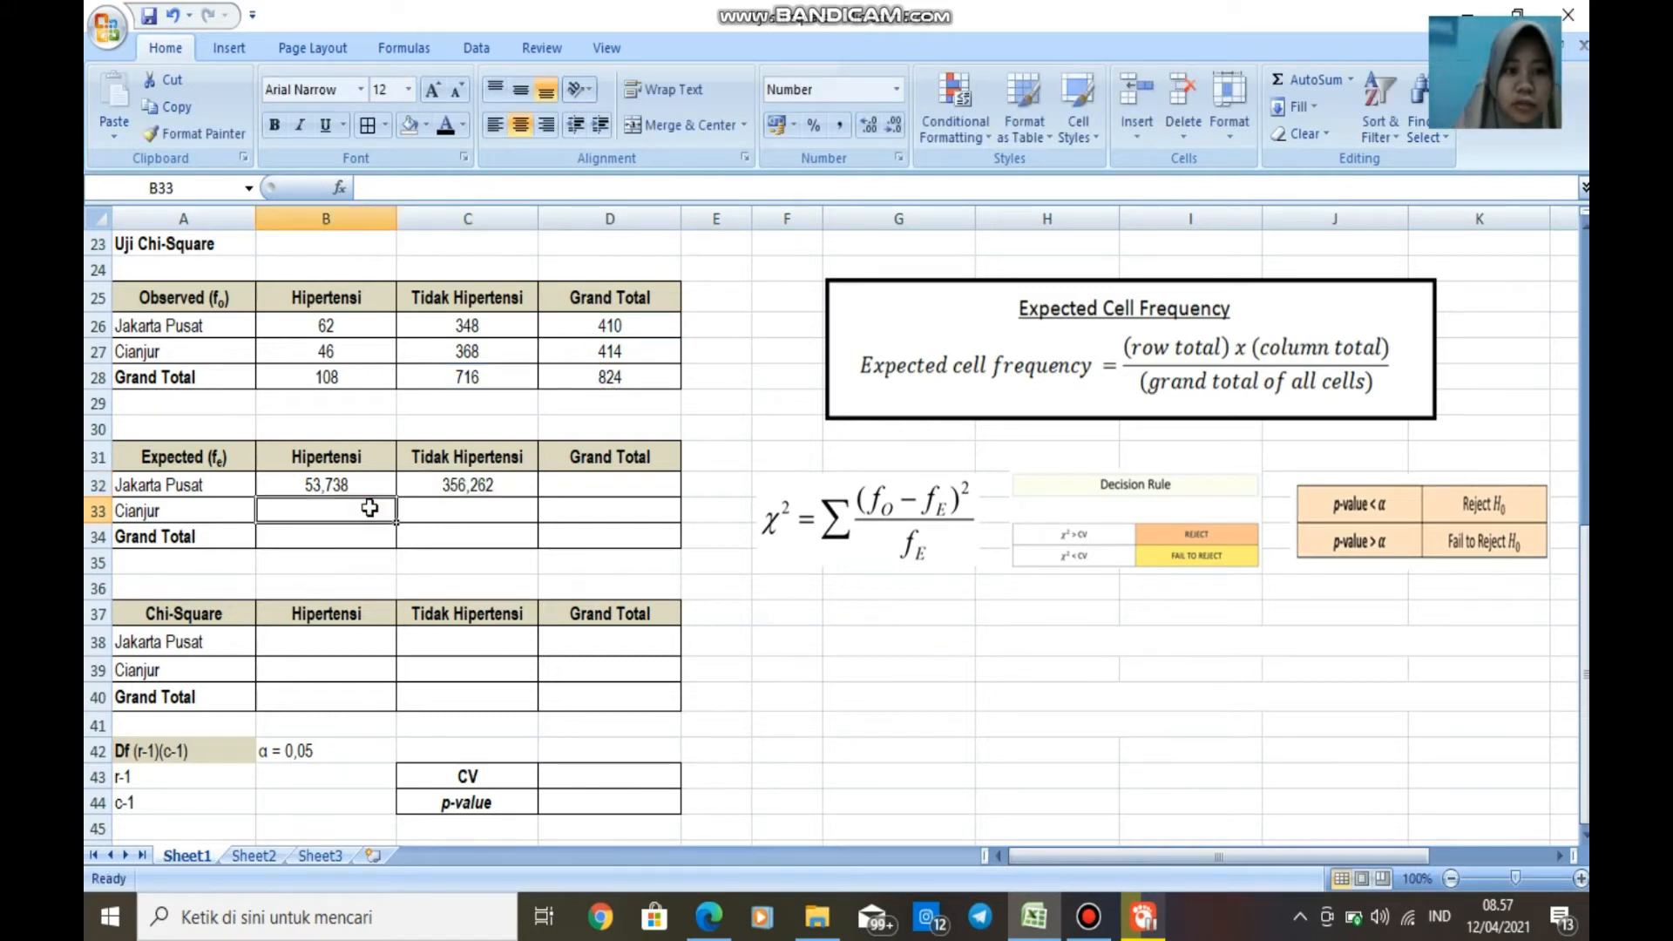
pyautogui.write('=')
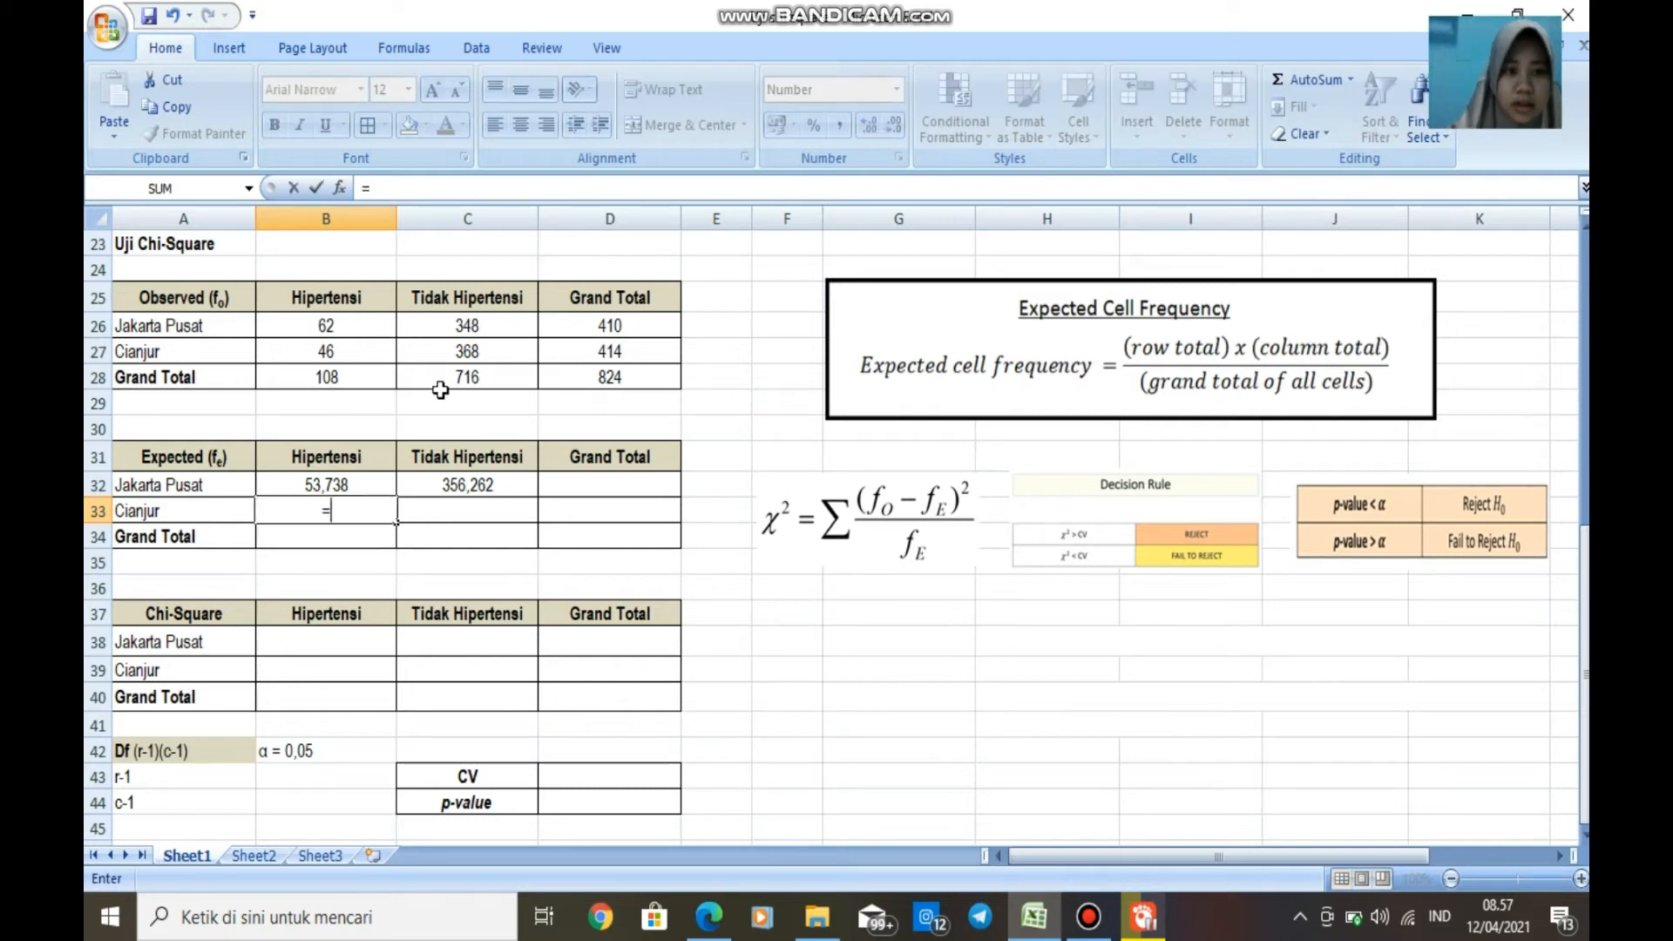
pyautogui.write('(')
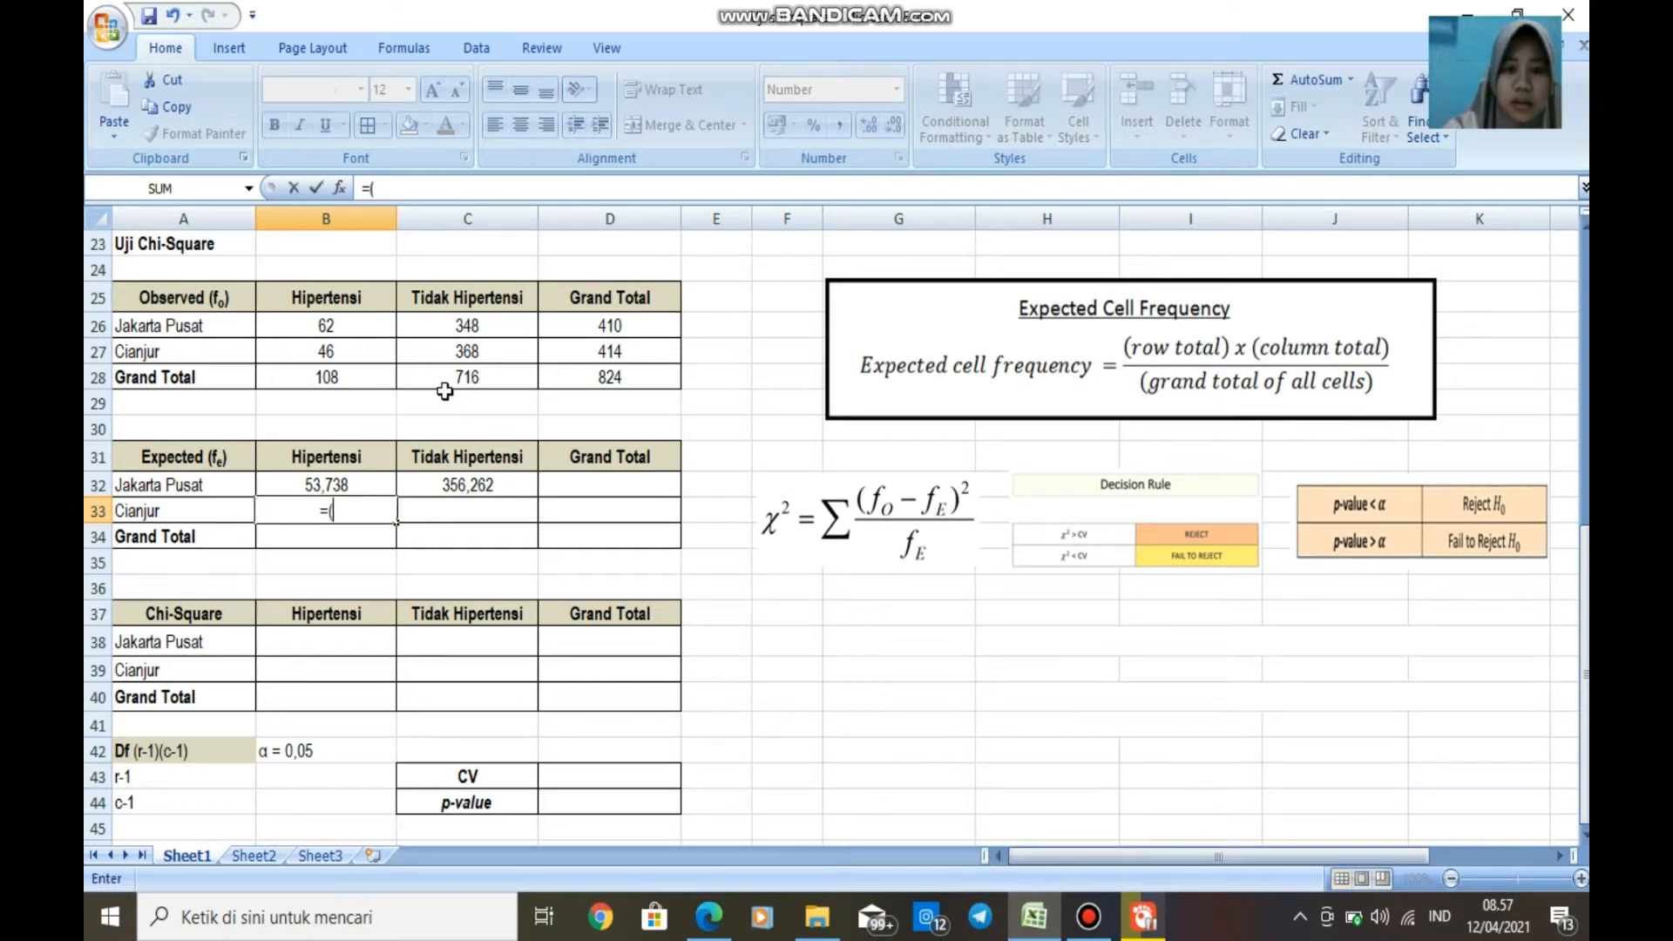
pyautogui.click(626, 356)
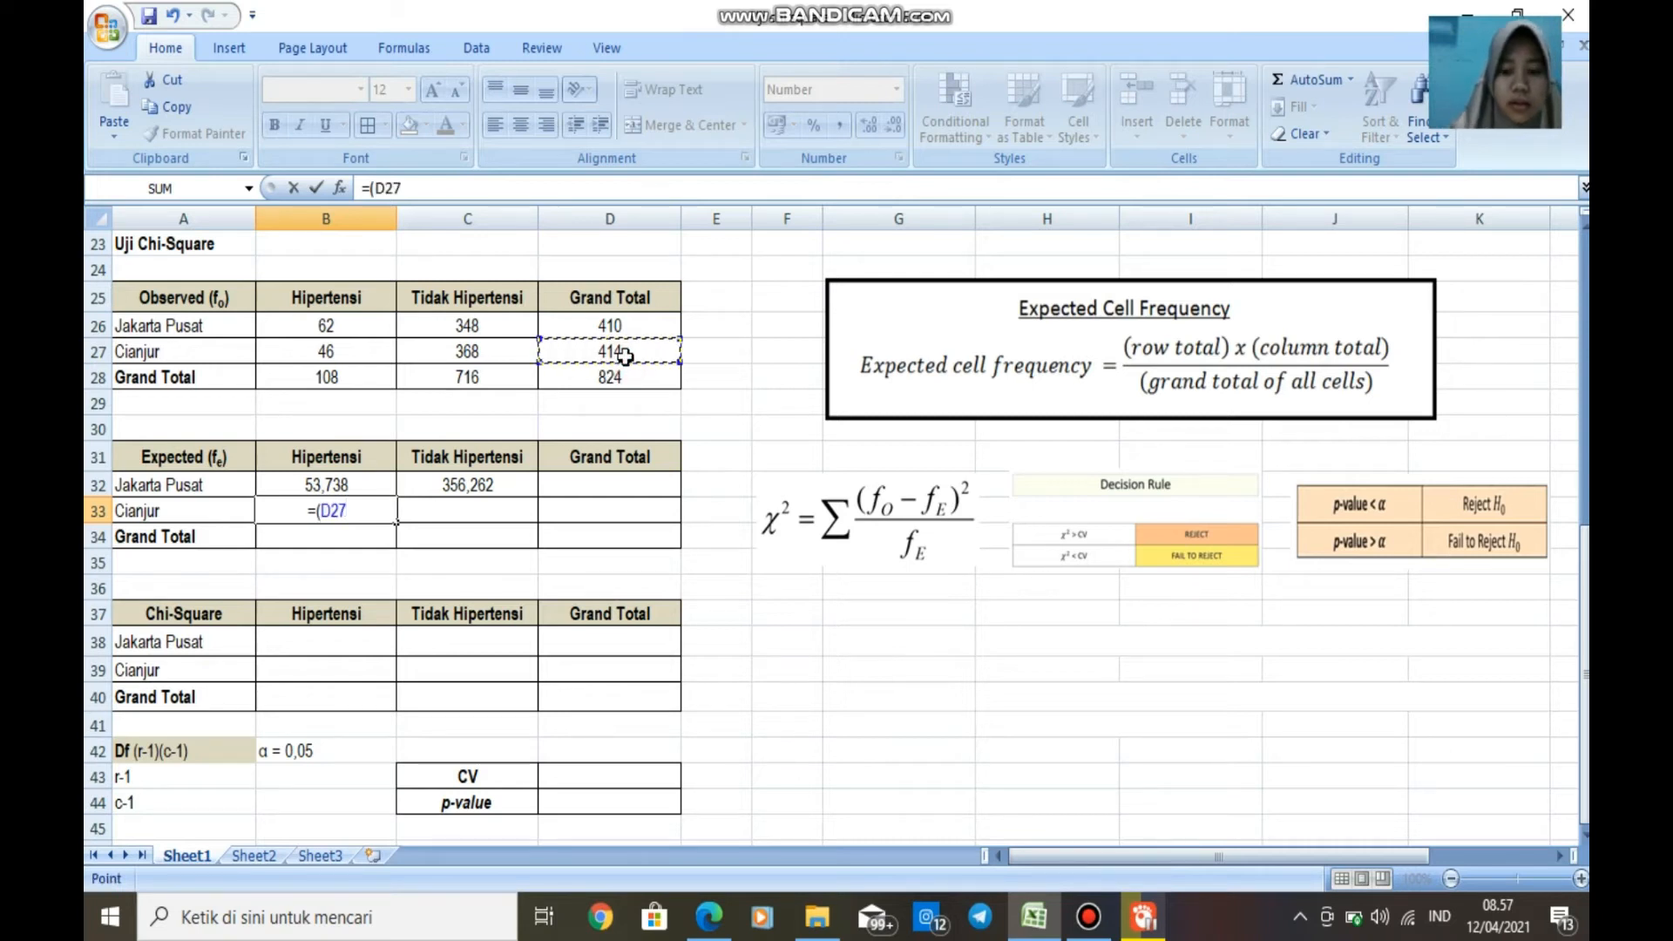
pyautogui.write('*')
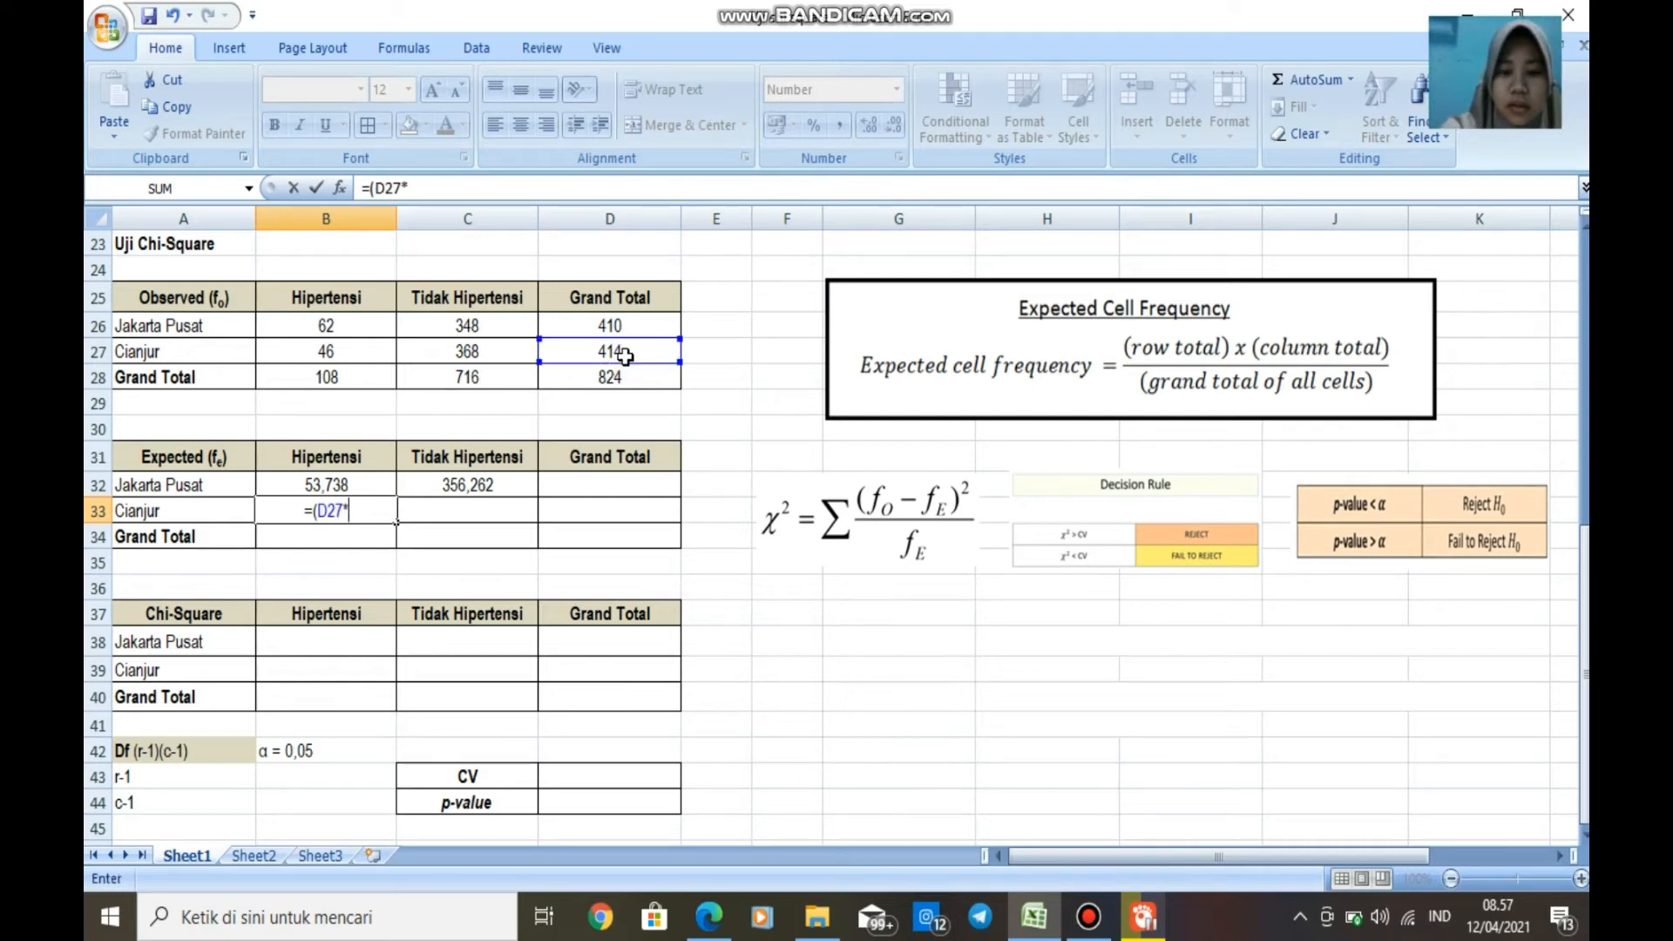
pyautogui.click(349, 379)
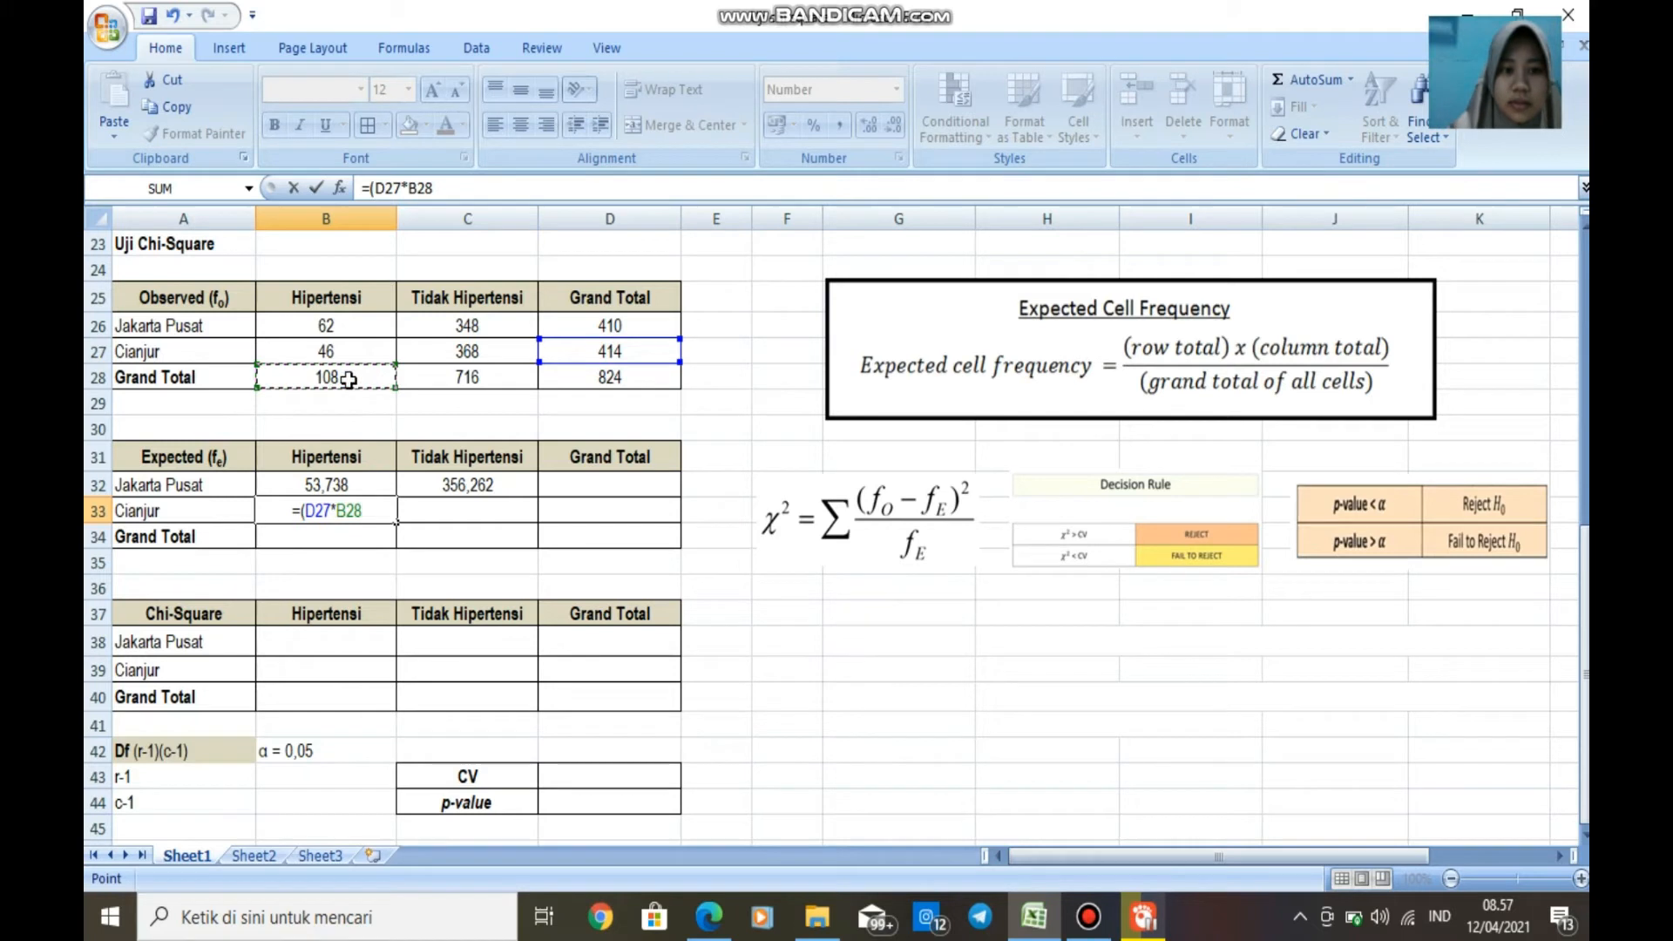
pyautogui.write(')/')
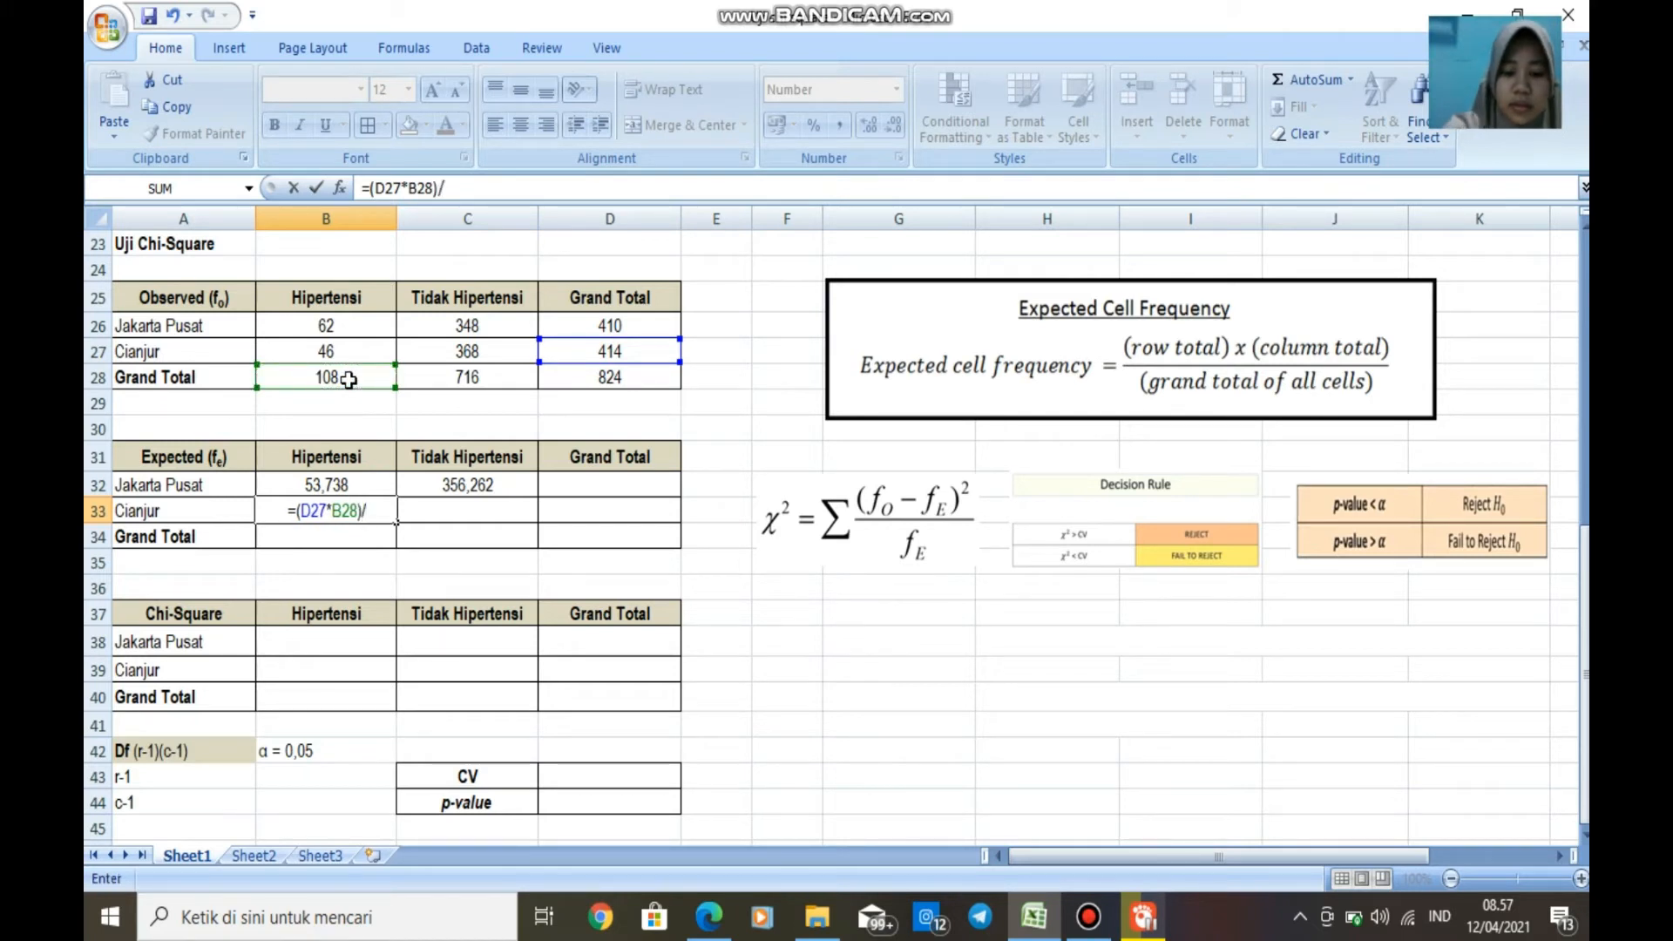
pyautogui.click(619, 377)
pyautogui.press('Return')
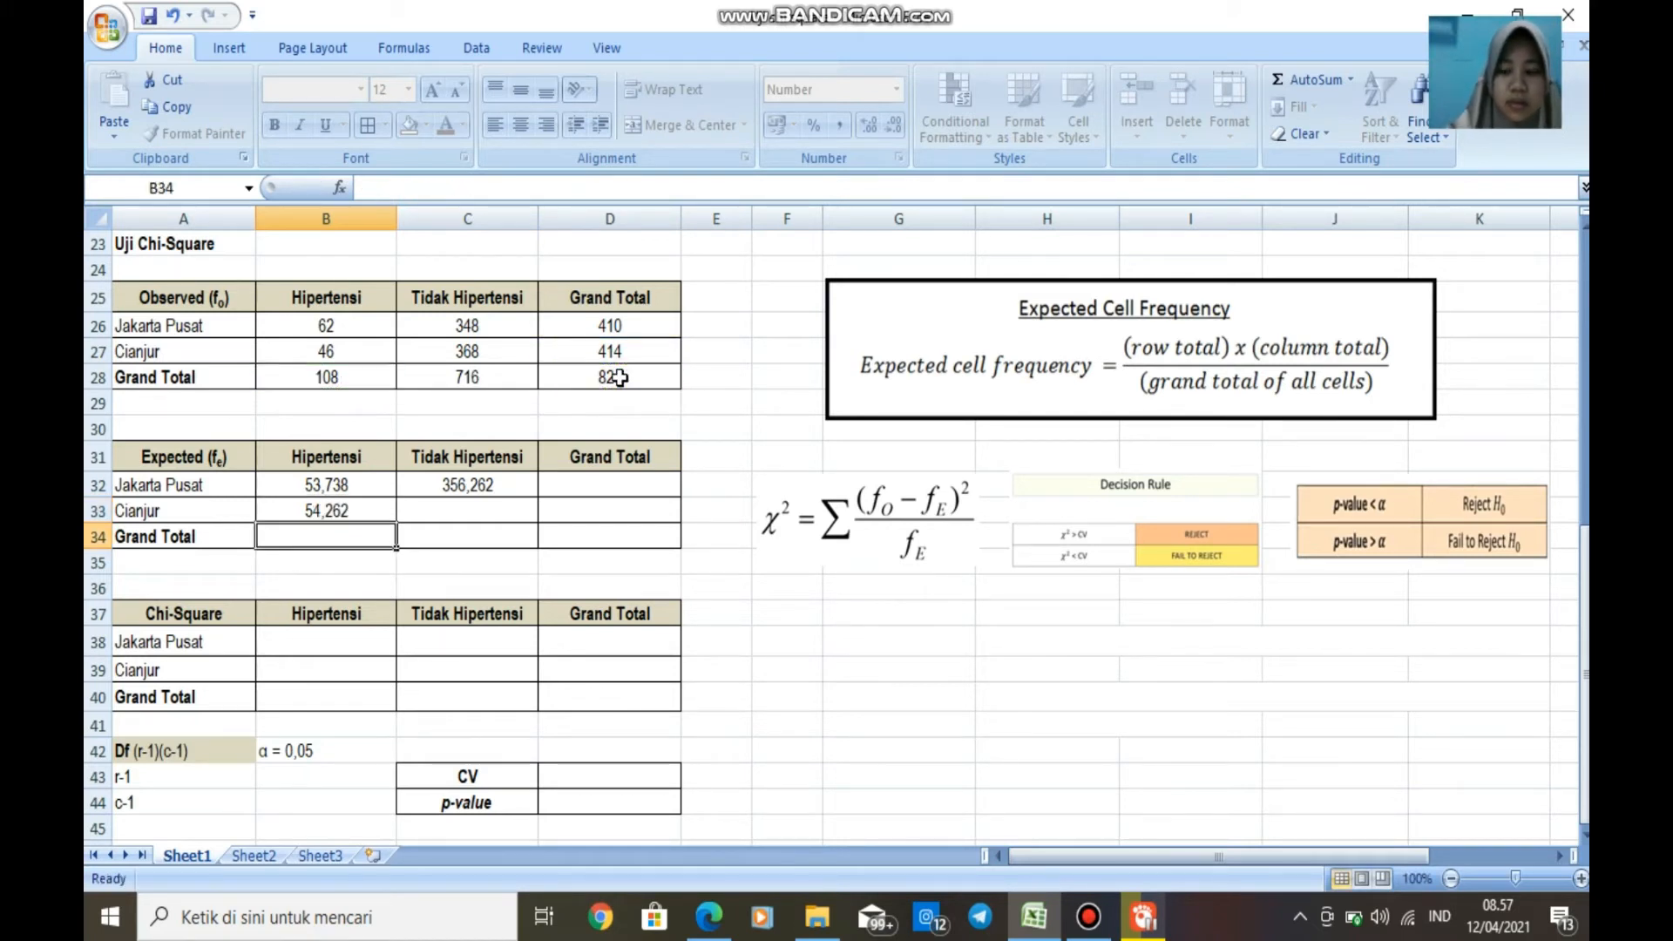
# Calculate the expected Tidak Hipertensi frequency for Cianjur in C33 with the formula =(D27*C28)/D28.
pyautogui.click(456, 506)
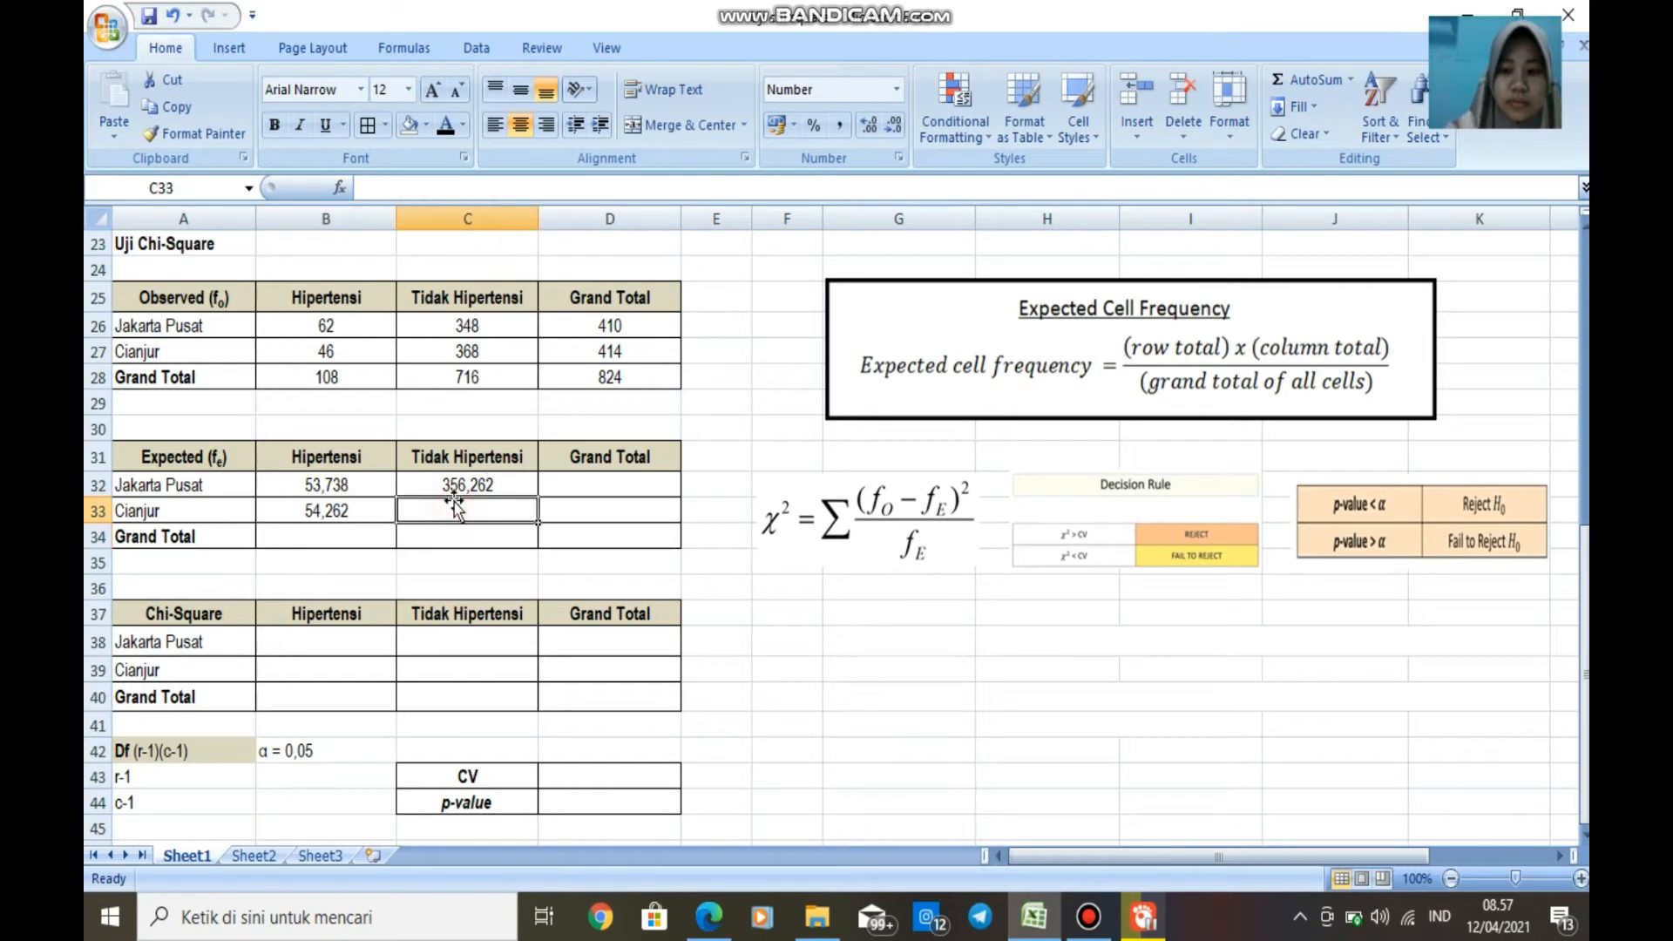
pyautogui.write('=(')
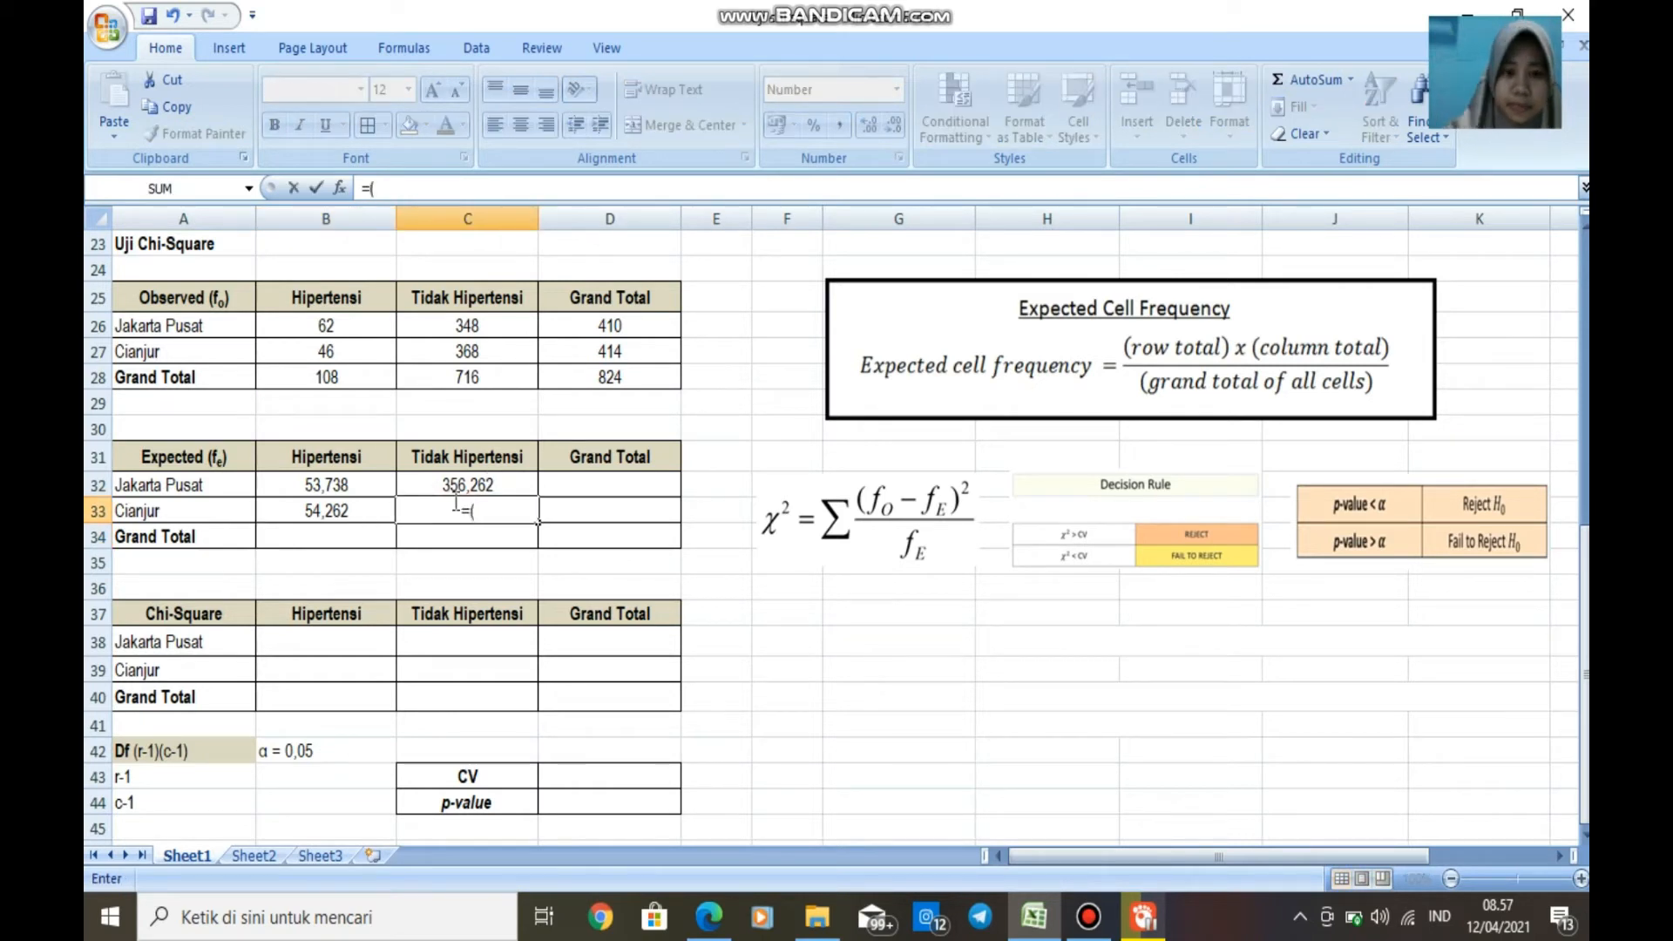
pyautogui.click(592, 355)
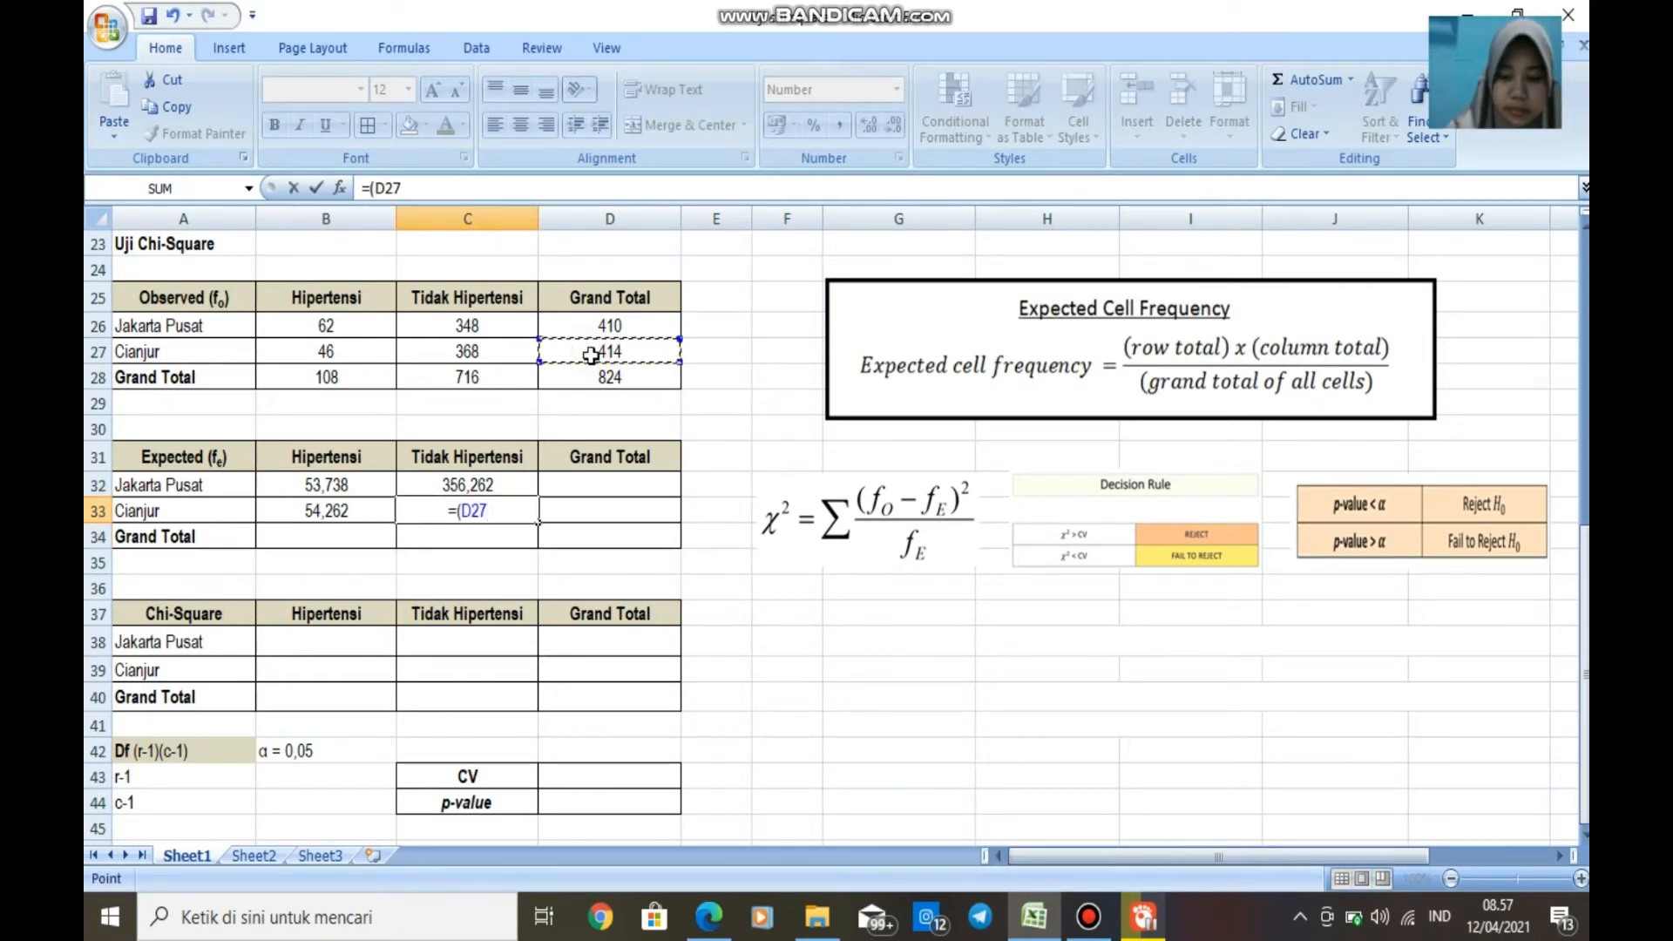
pyautogui.write('*')
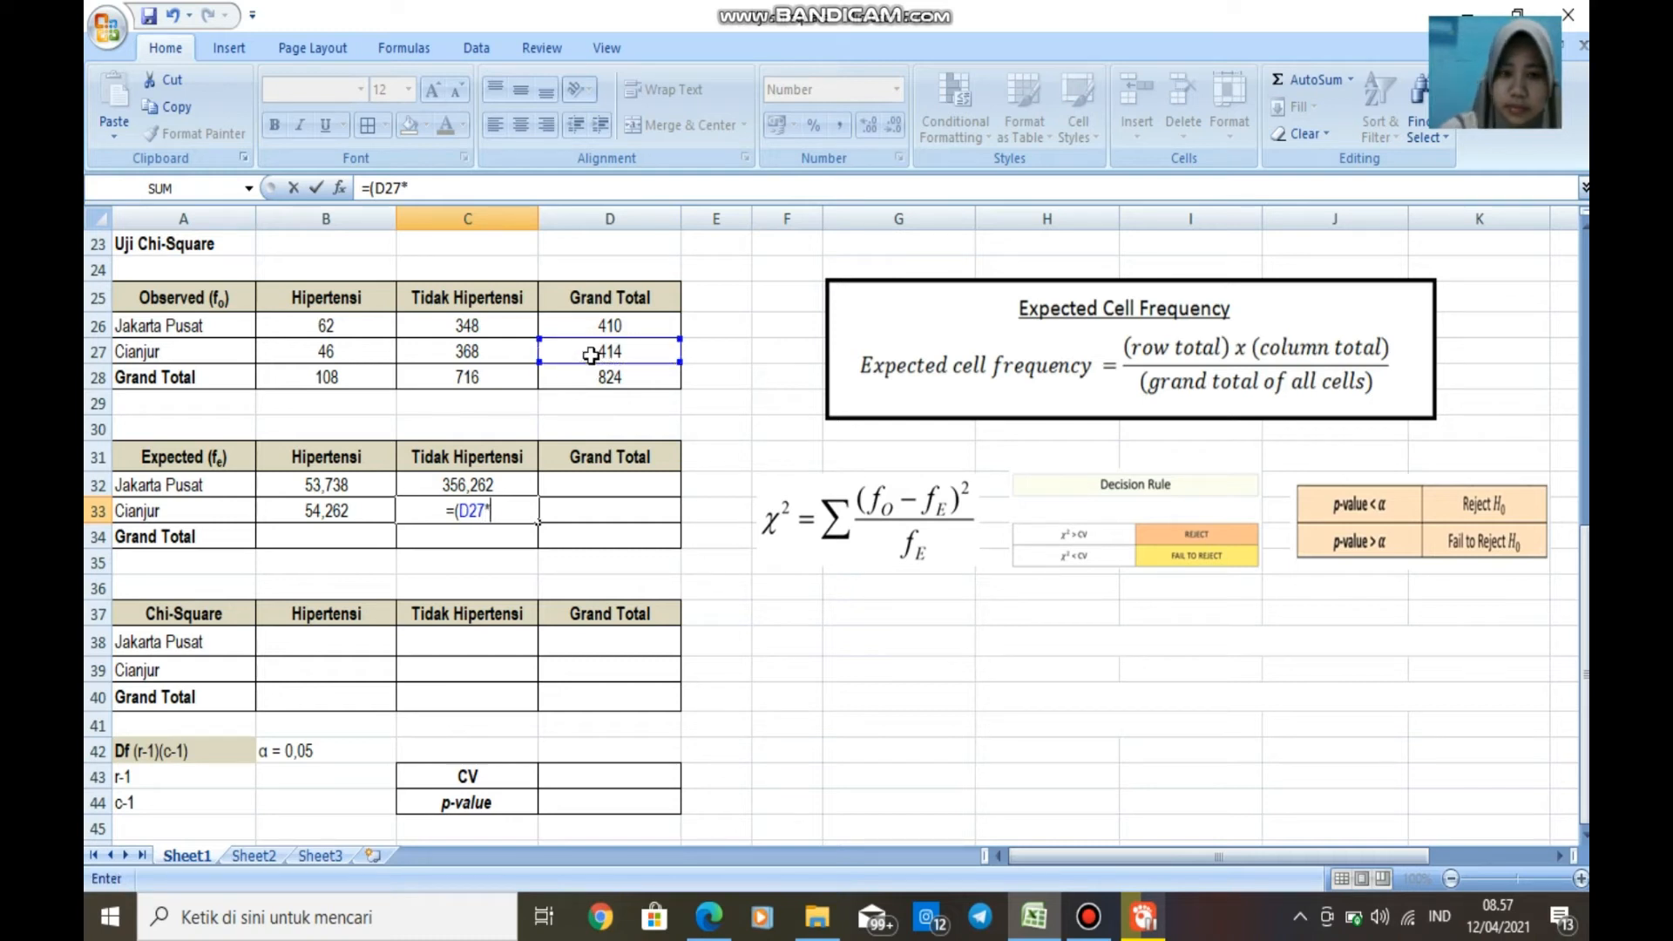
pyautogui.click(472, 381)
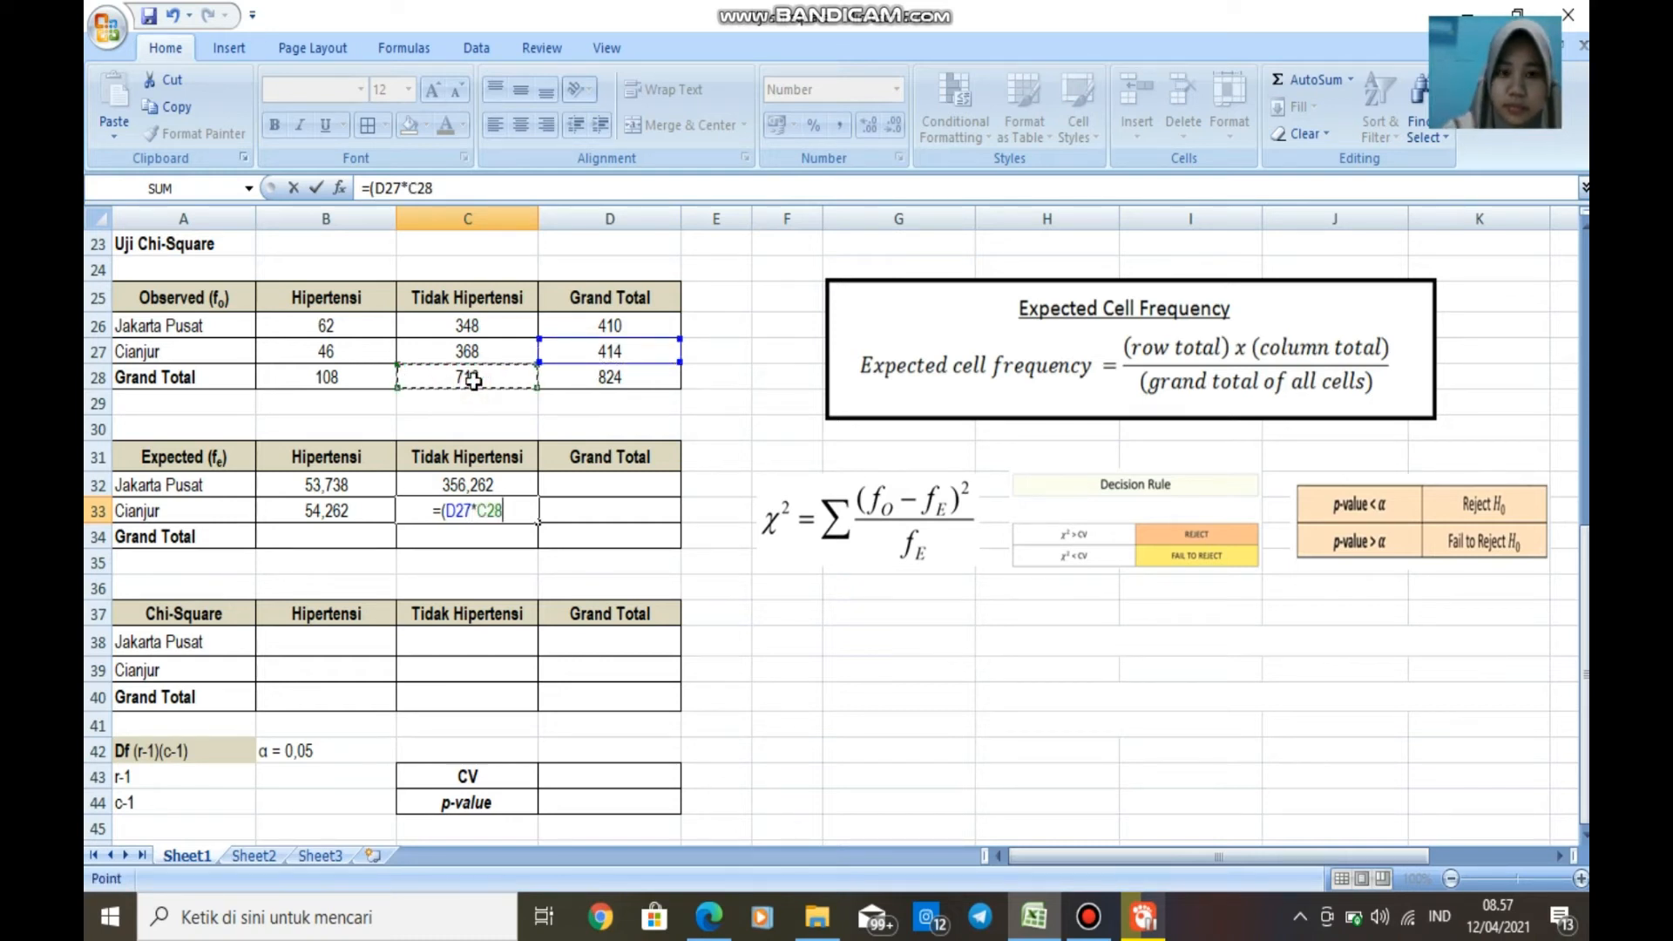
pyautogui.write(')/')
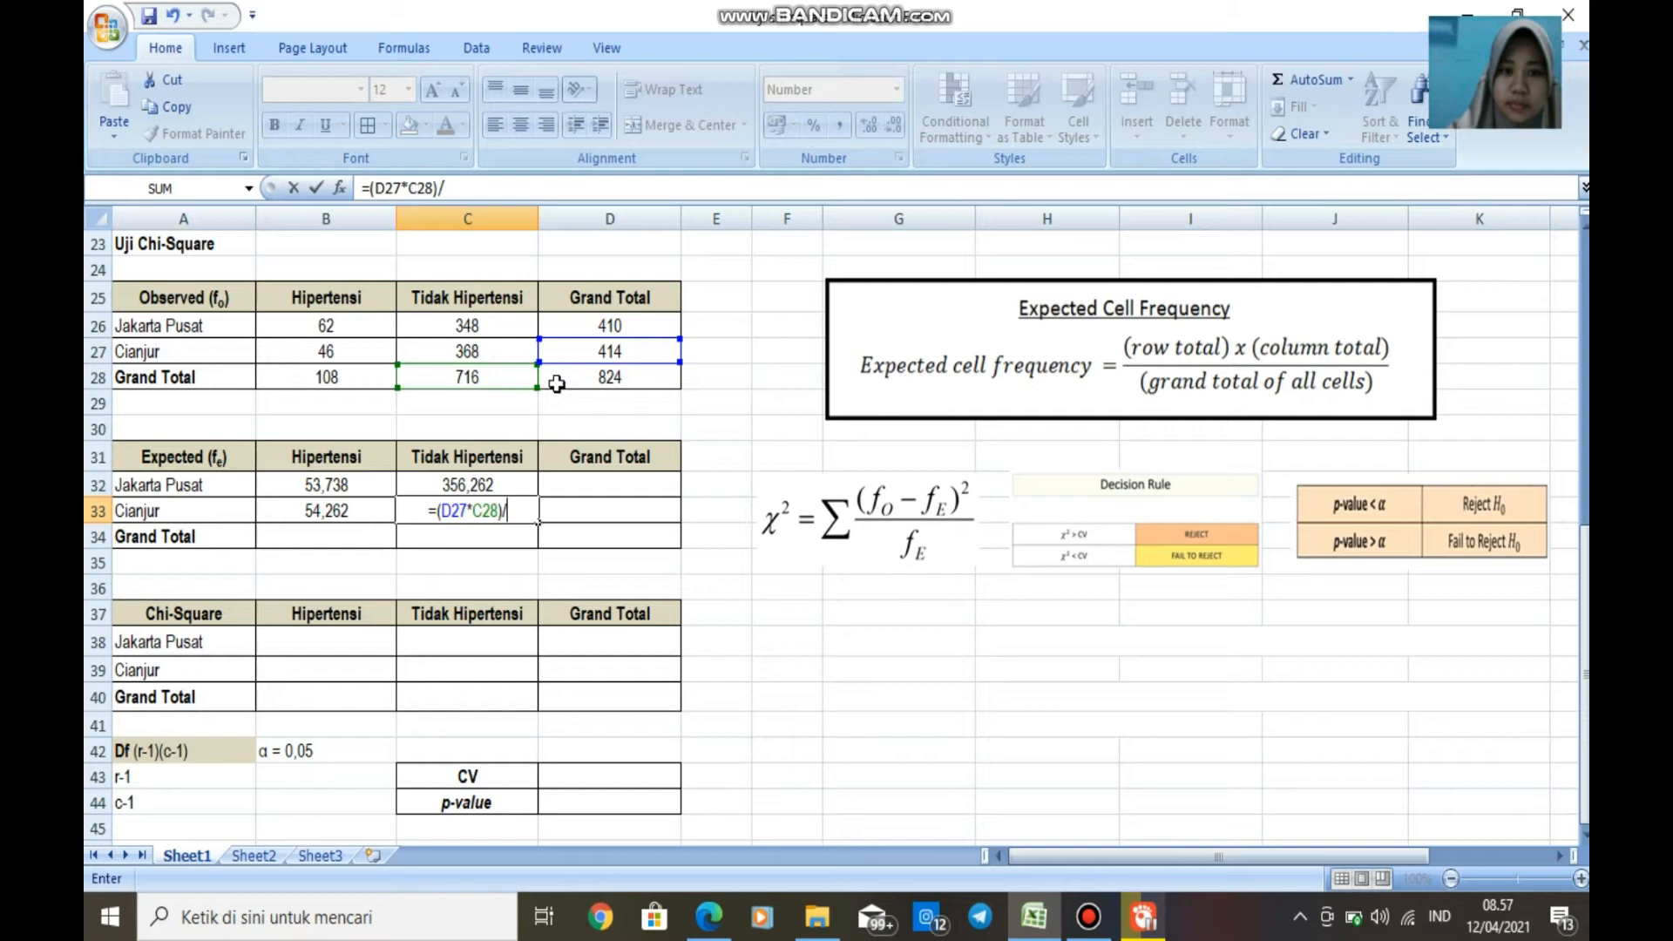
pyautogui.click(605, 378)
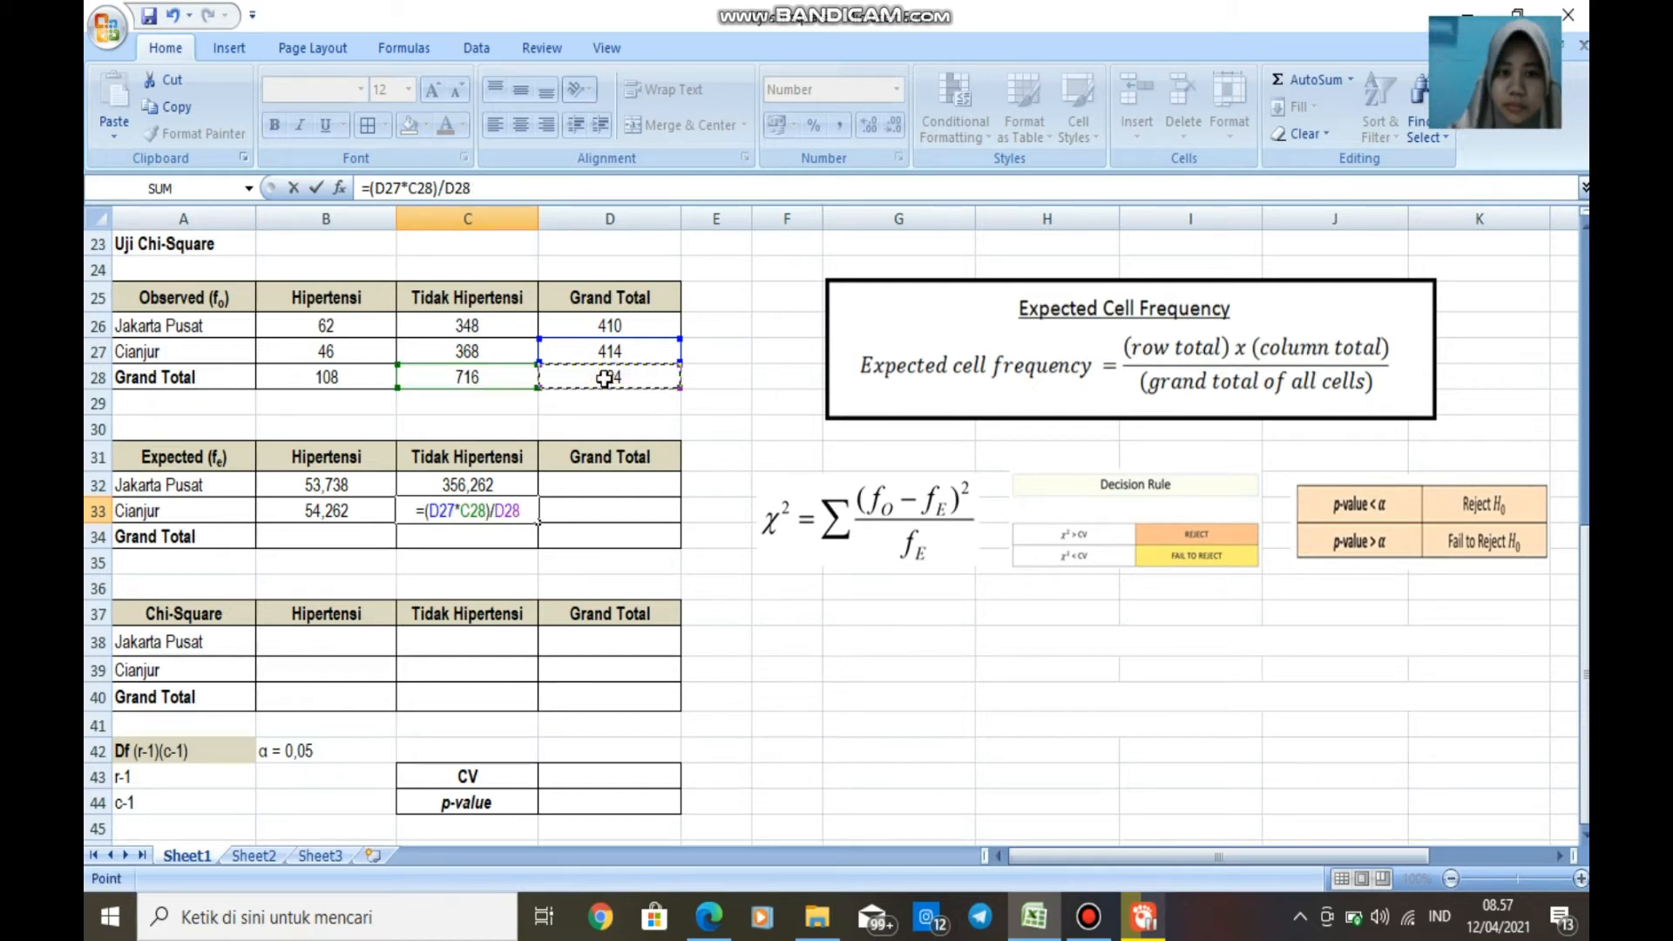
pyautogui.press('Return')
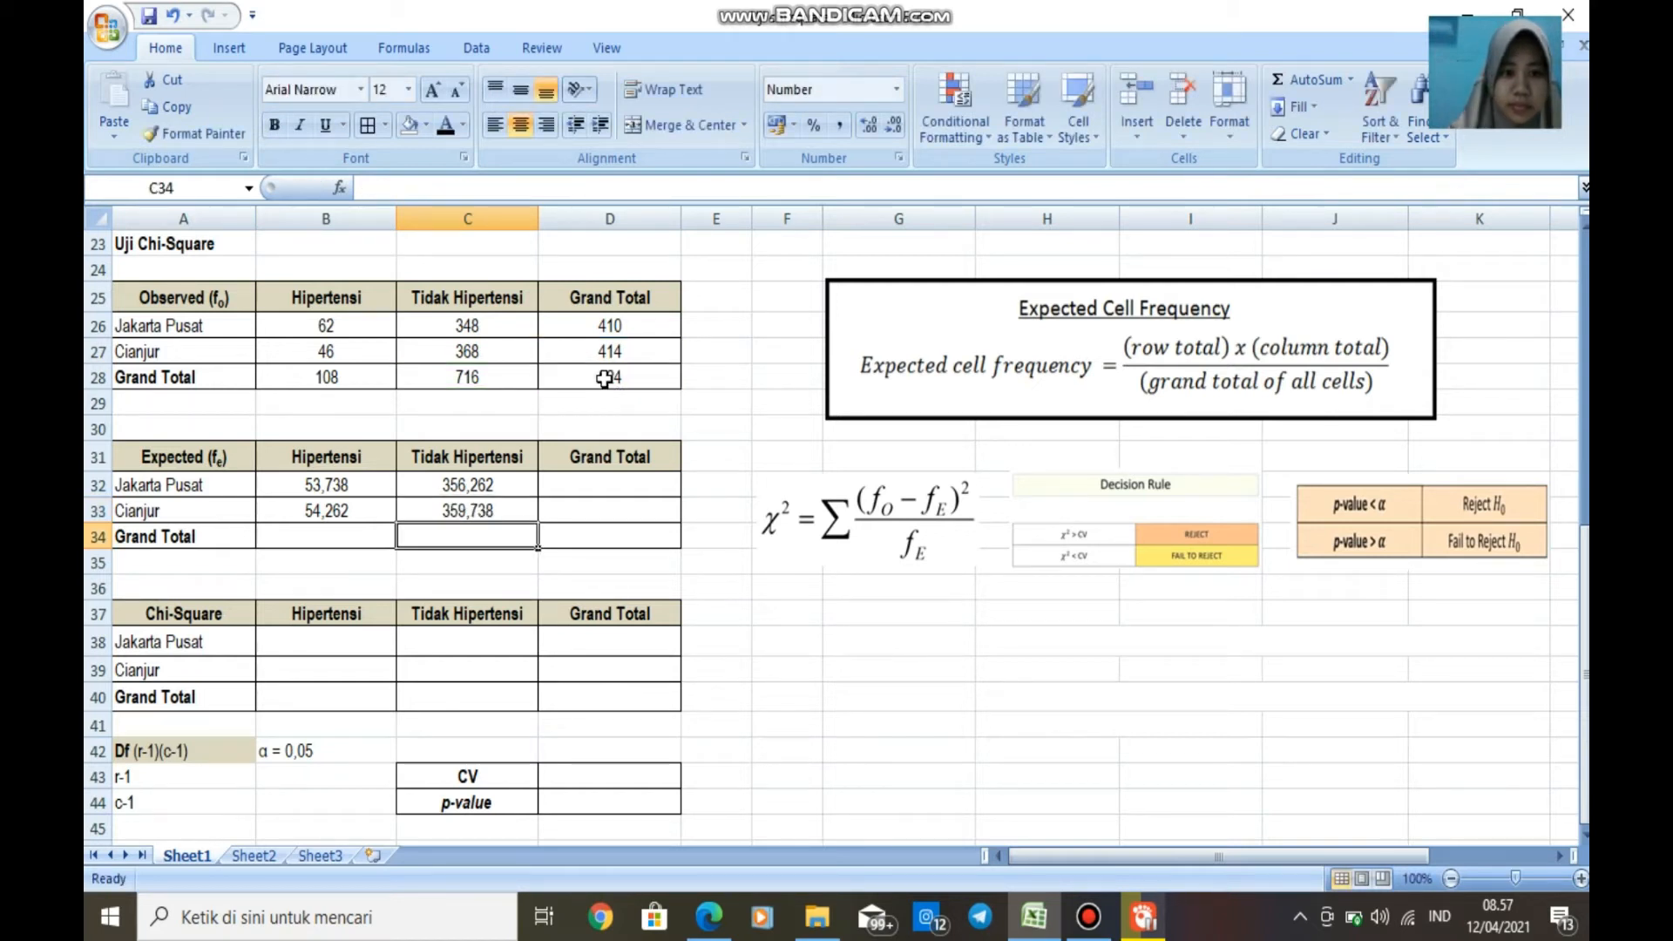
# Apply AutoSum to B32:B34 and B32:D32 in the Expected table, and extend the B34 formula across to D34.
pyautogui.moveTo(353, 485); pyautogui.dragTo(349, 536)
pyautogui.click(1287, 86)
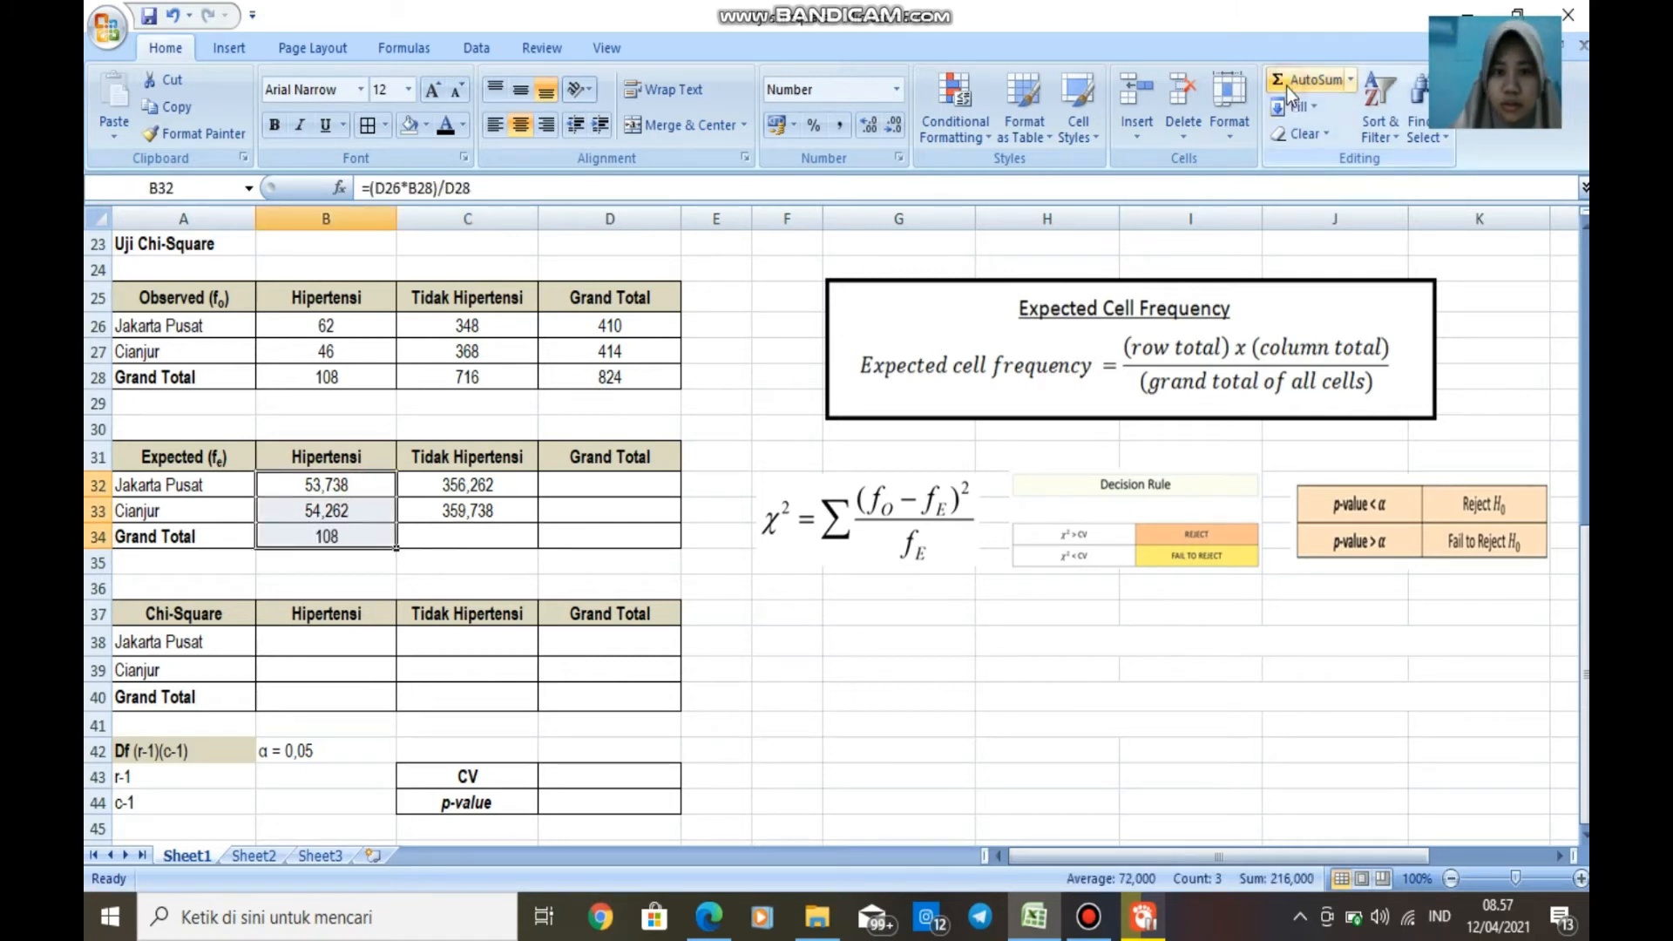
pyautogui.moveTo(358, 491); pyautogui.dragTo(566, 487)
pyautogui.click(1302, 86)
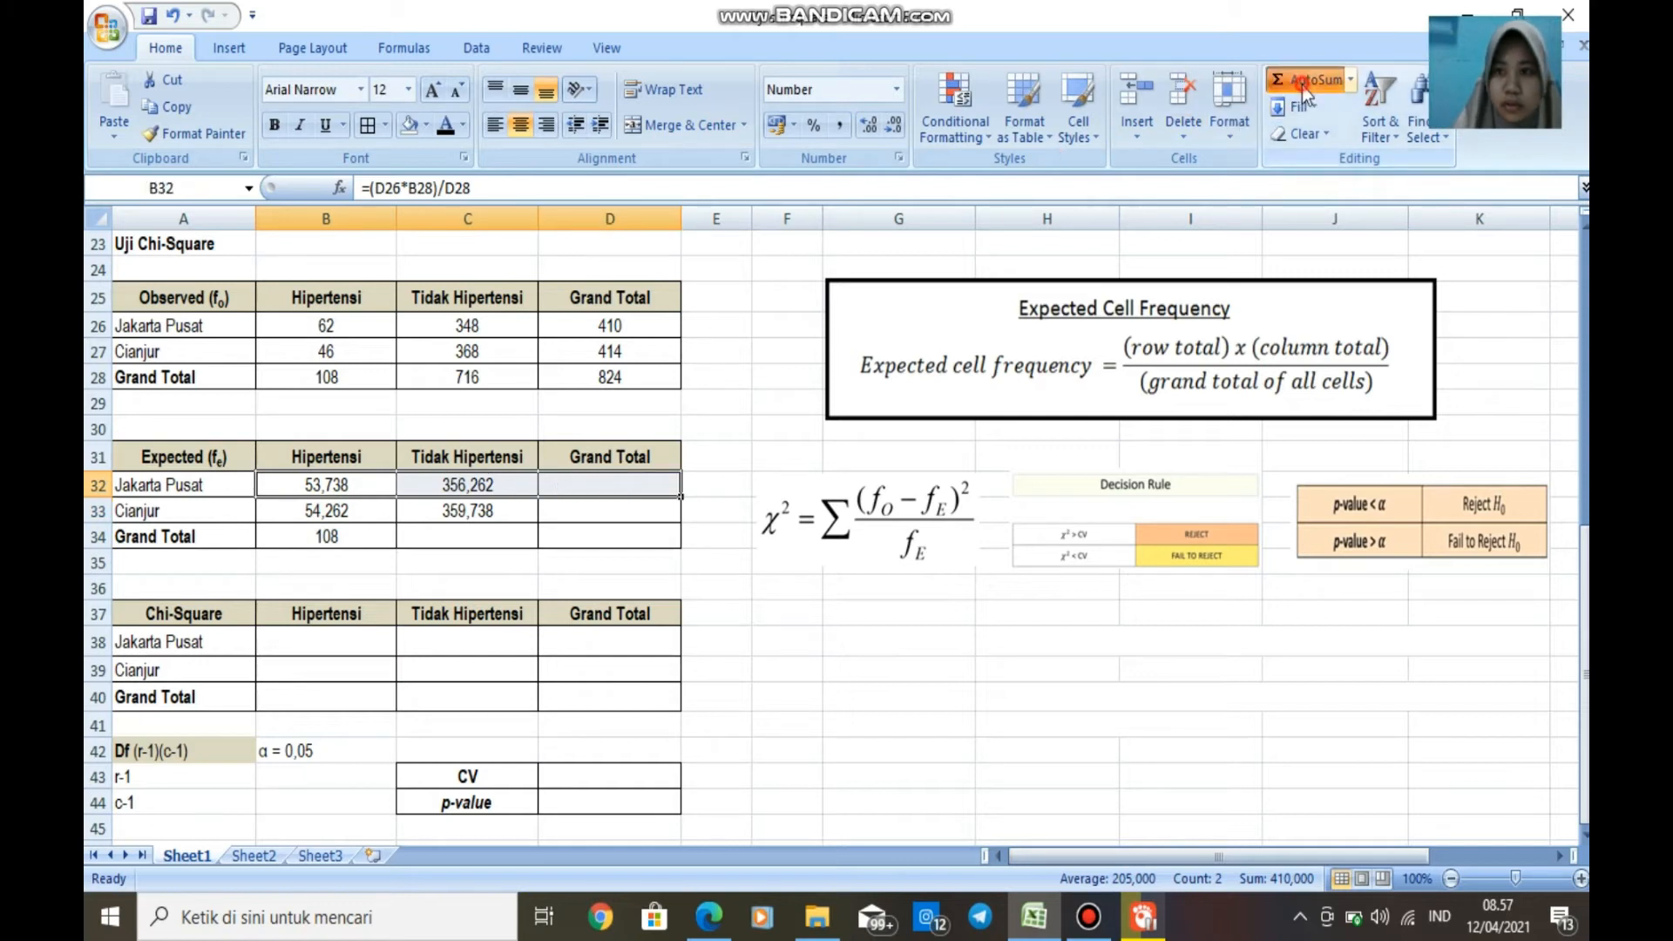
pyautogui.click(359, 537)
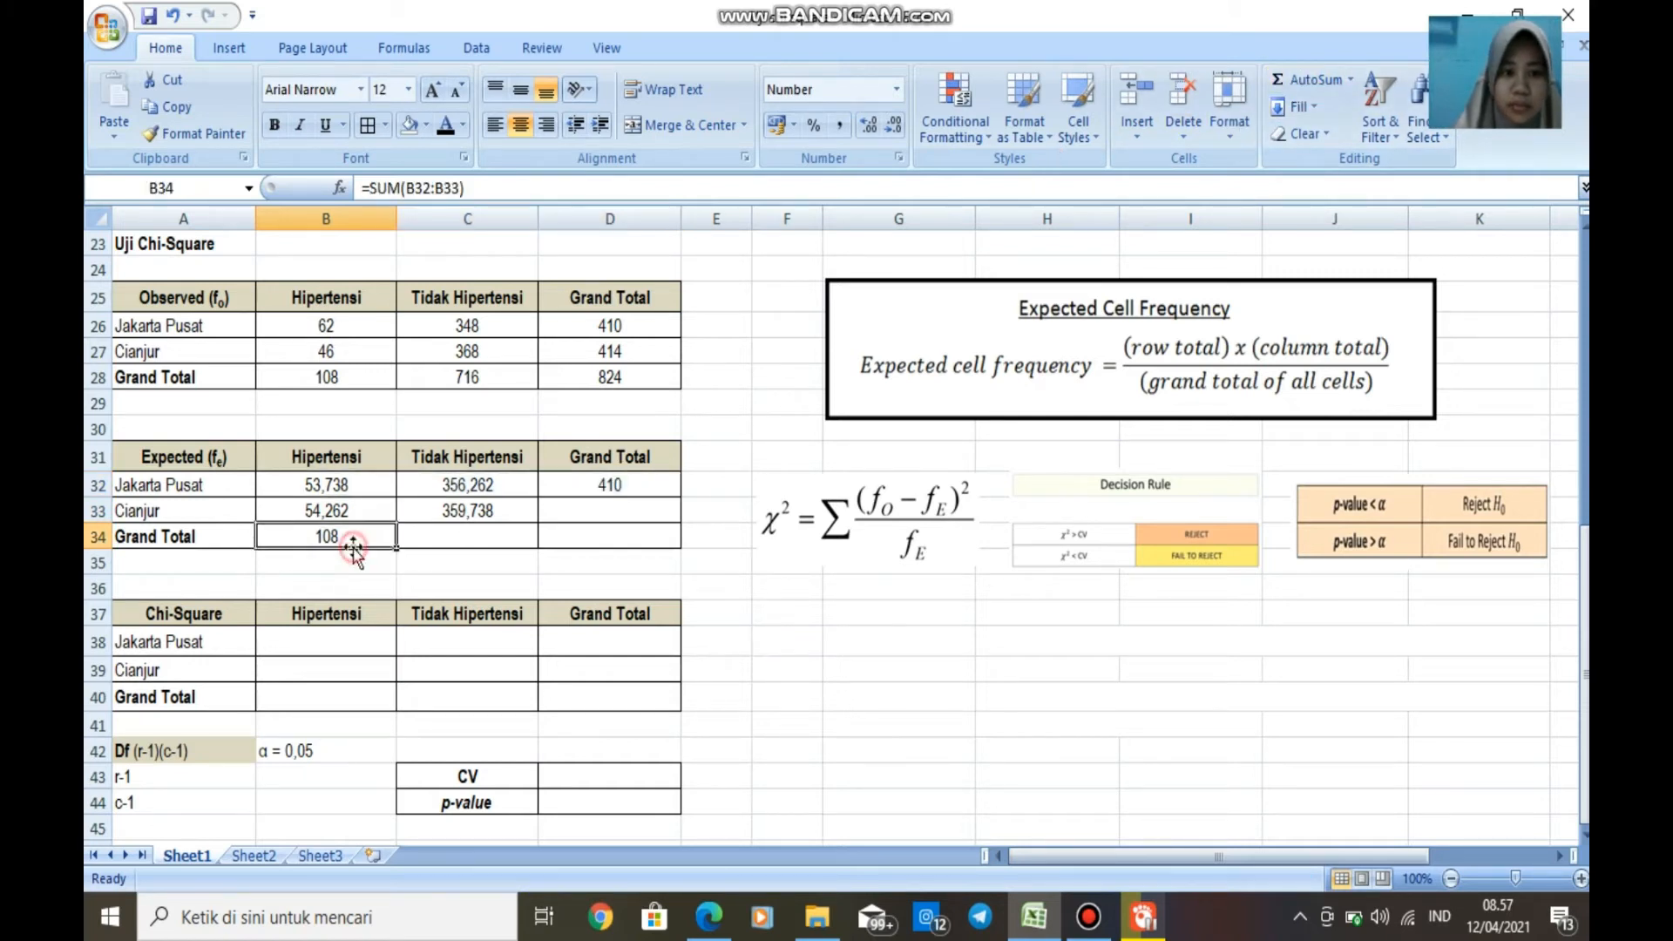
pyautogui.moveTo(397, 550); pyautogui.dragTo(628, 541)
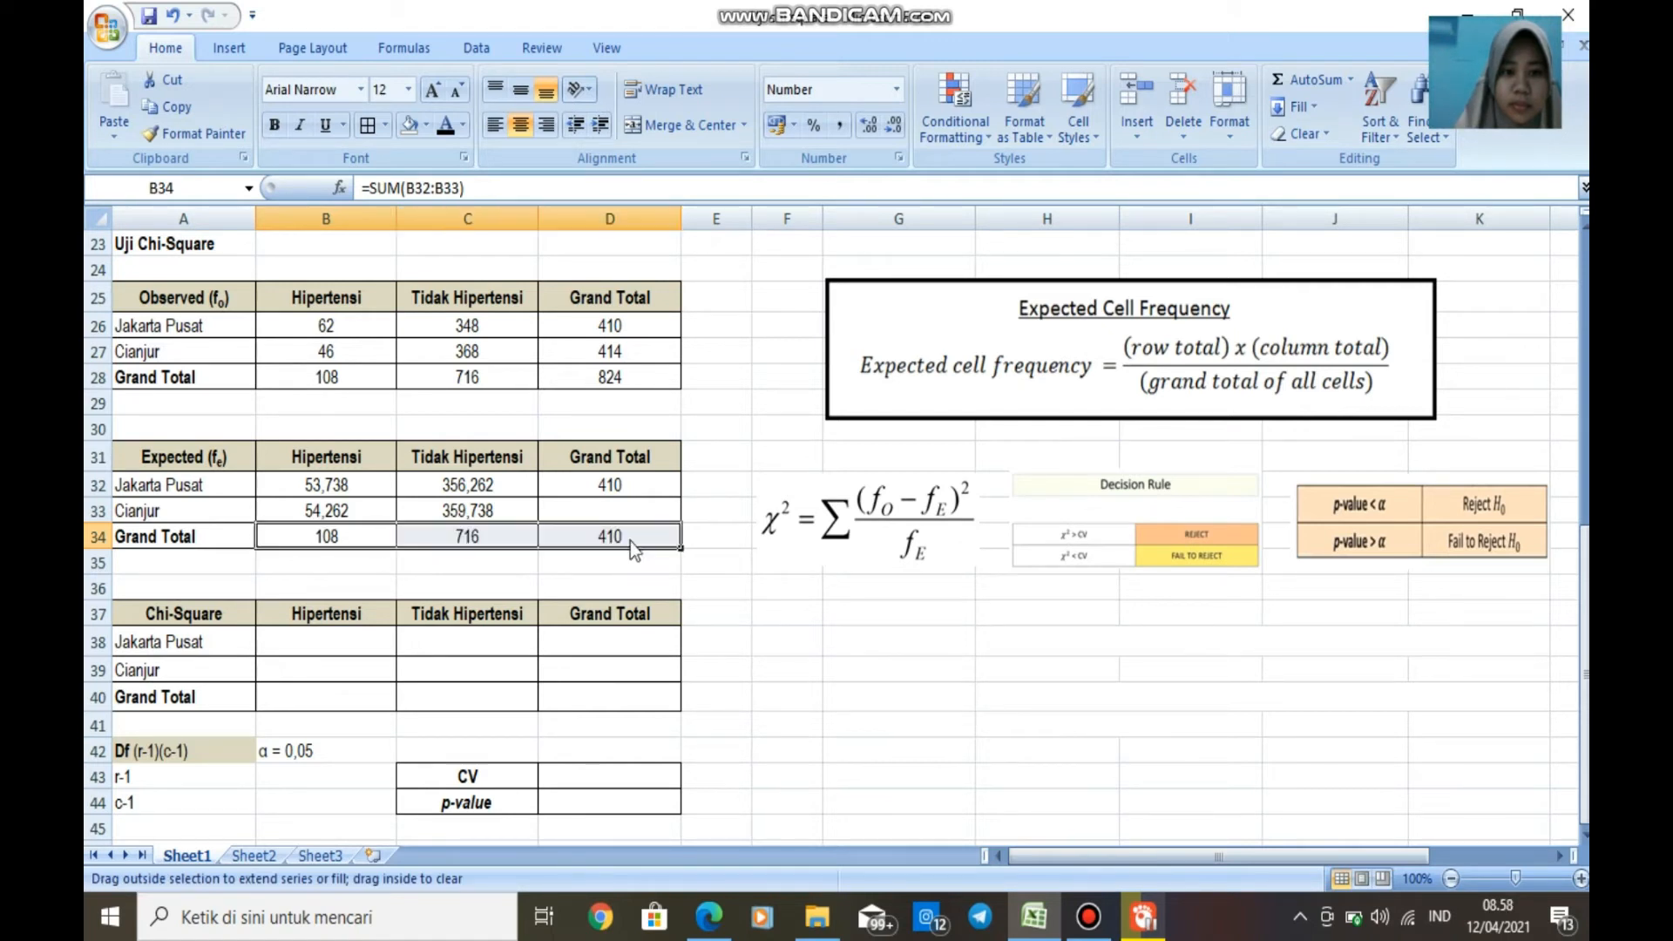
# Clear D34 and extend the D32 row-sum formula down through D34 to fill the Expected table's Grand Total column.
pyautogui.click(601, 538)
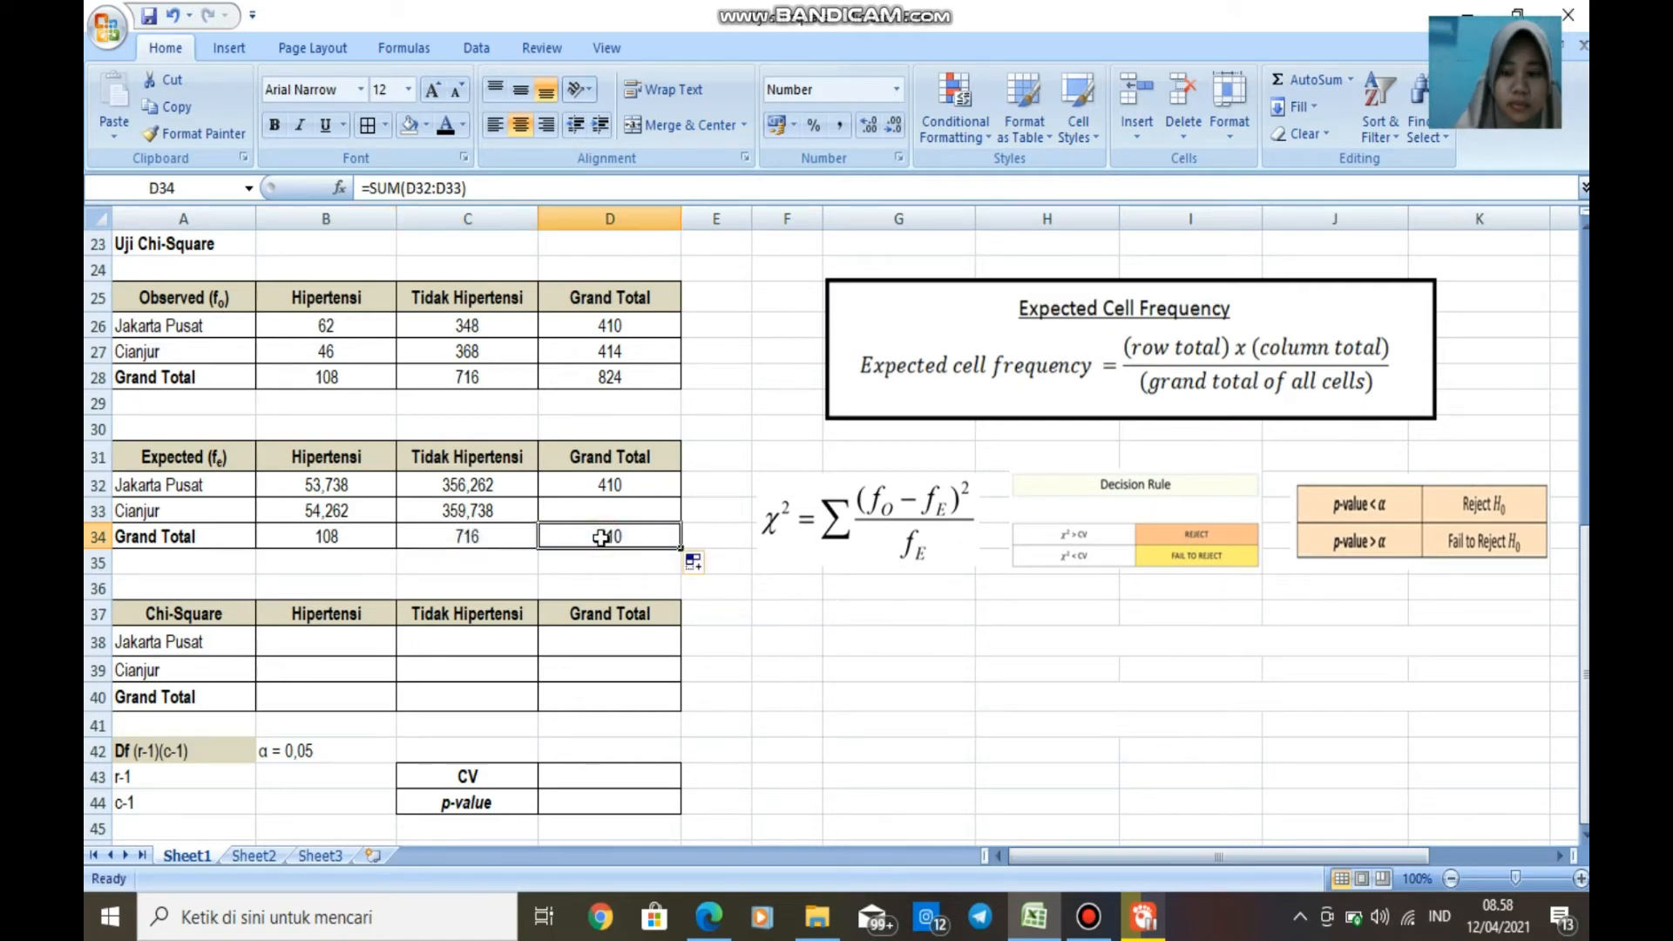
pyautogui.press('BackSpace')
pyautogui.click(654, 491)
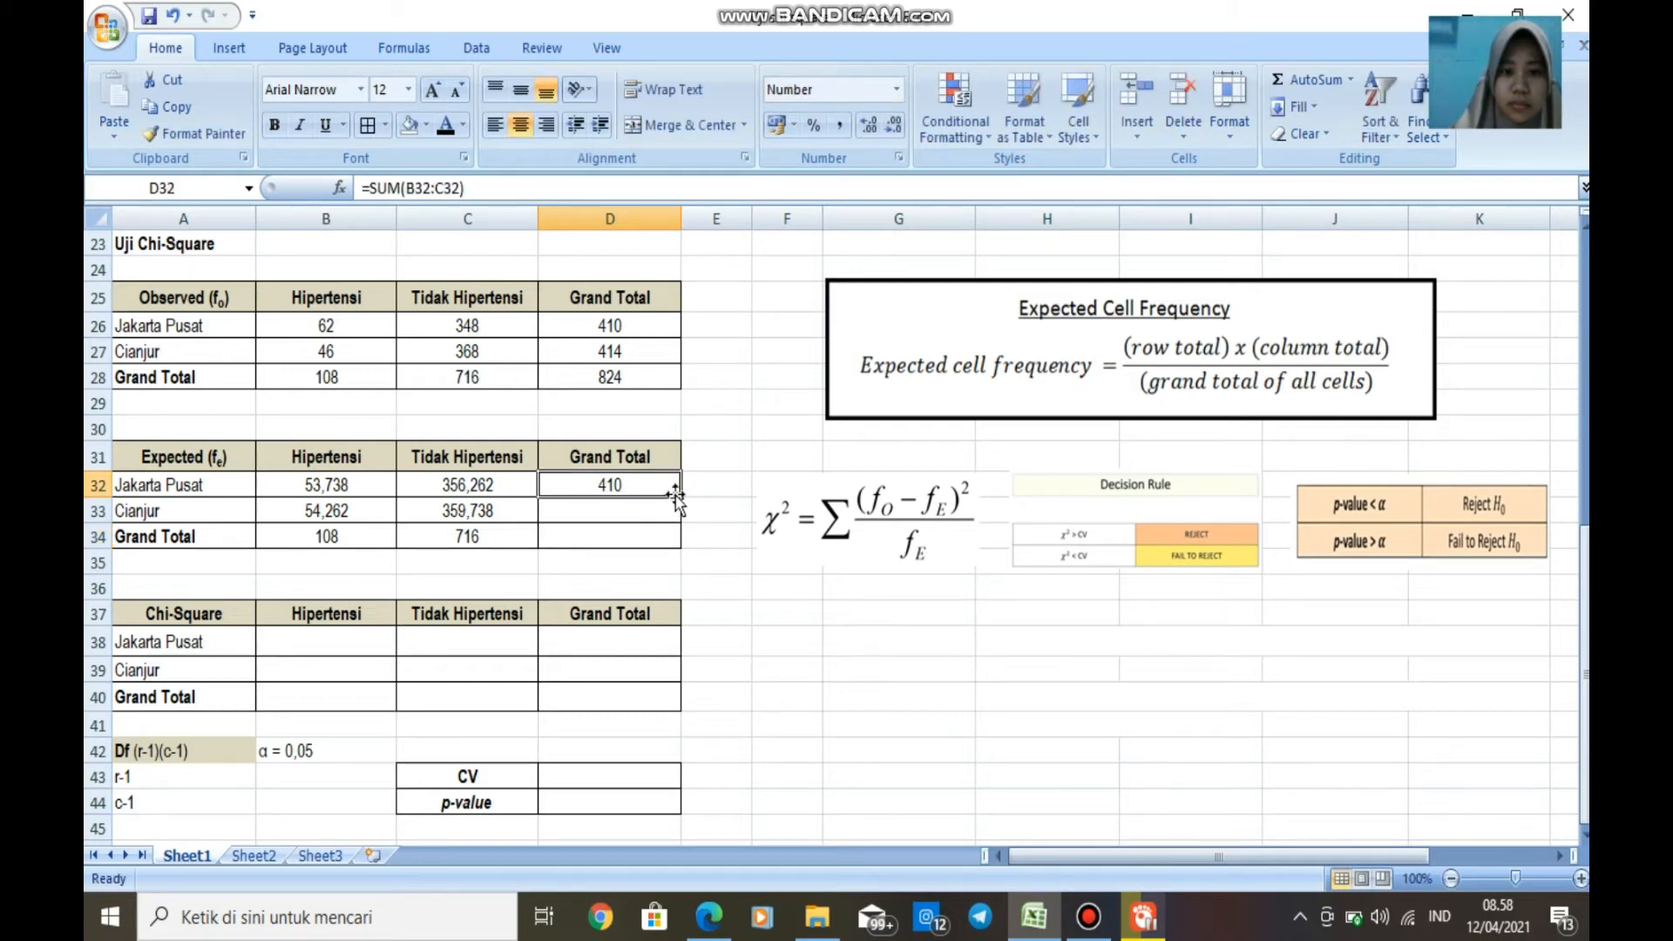
pyautogui.moveTo(680, 497); pyautogui.dragTo(675, 522)
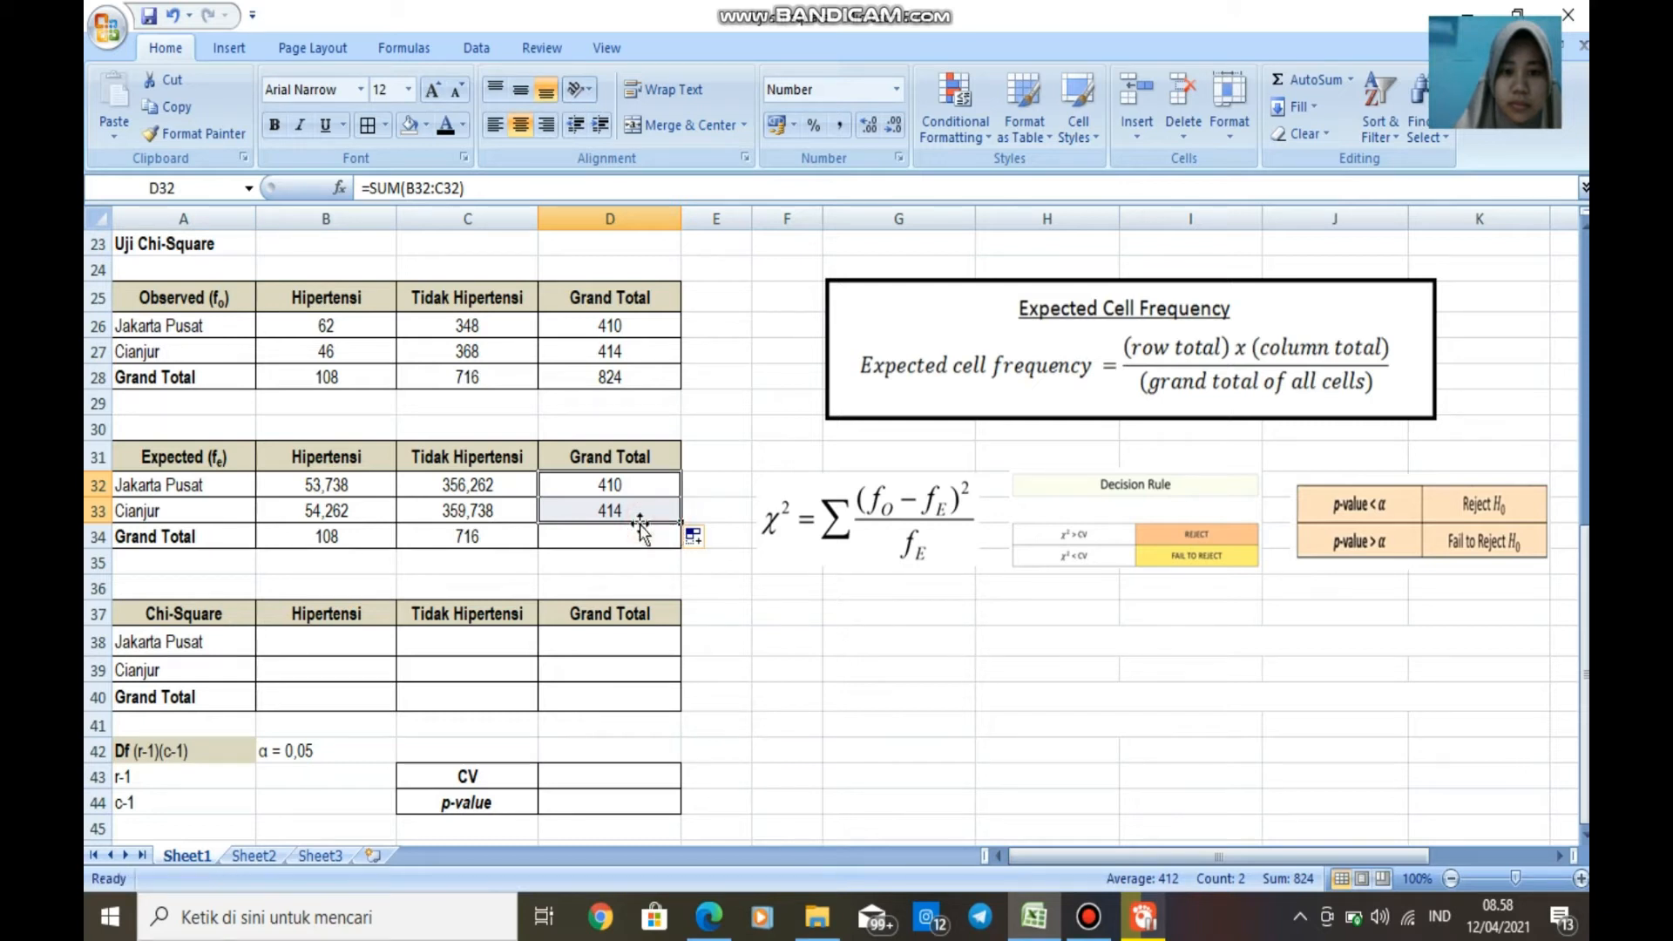
pyautogui.moveTo(683, 523); pyautogui.dragTo(680, 547)
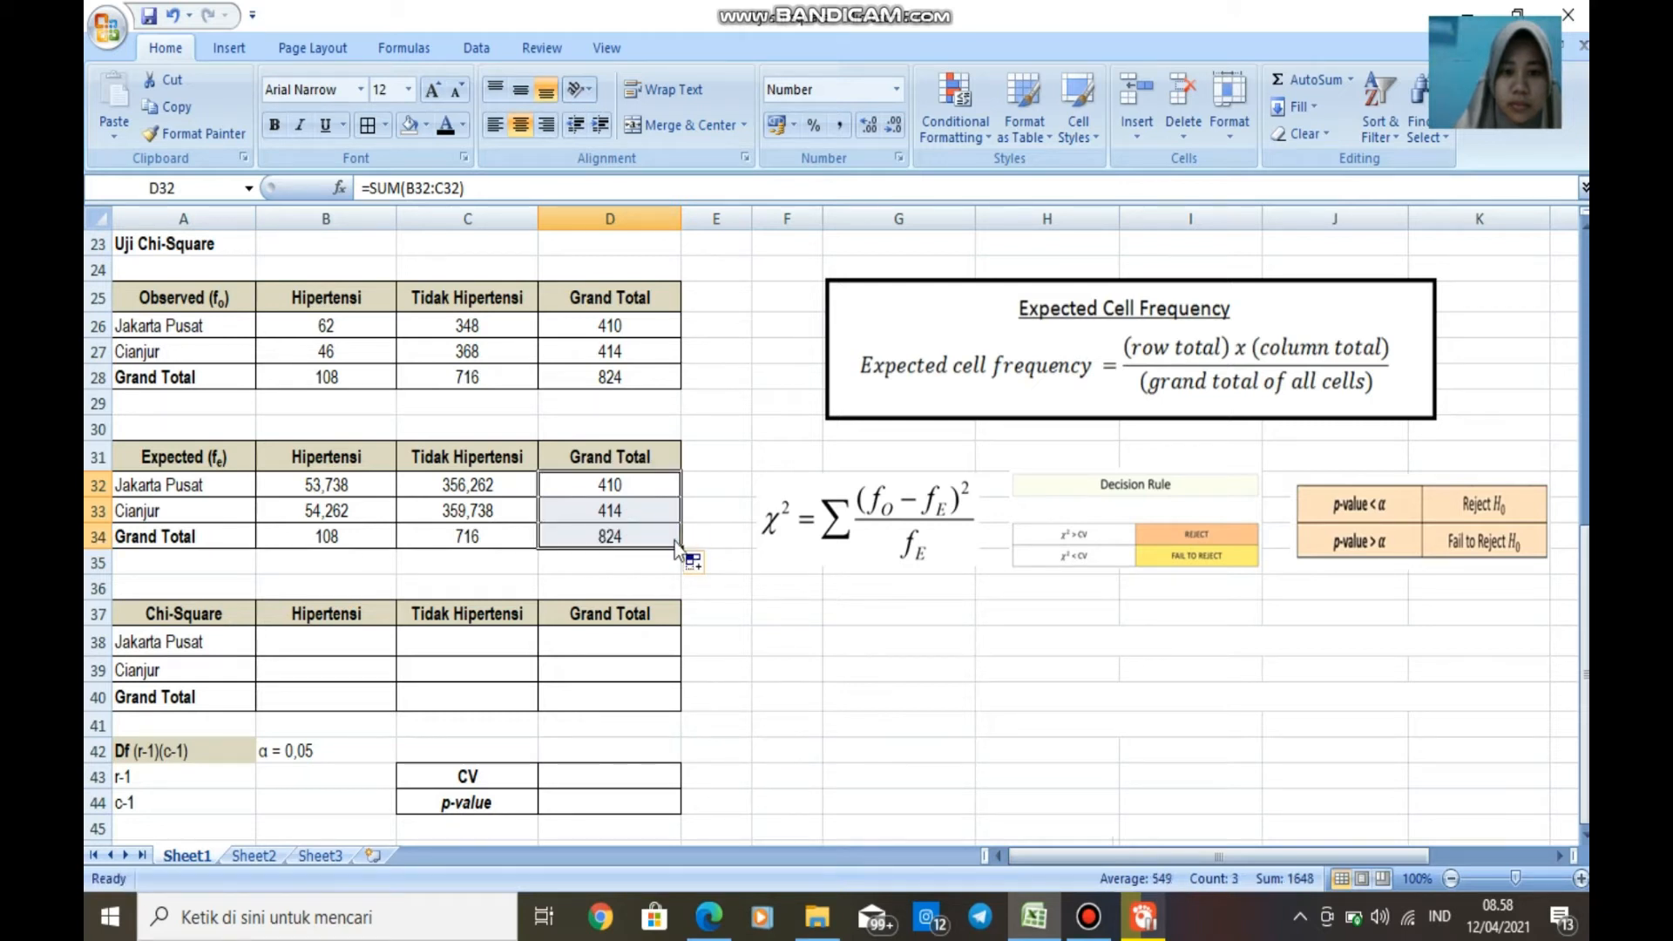
pyautogui.click(788, 614)
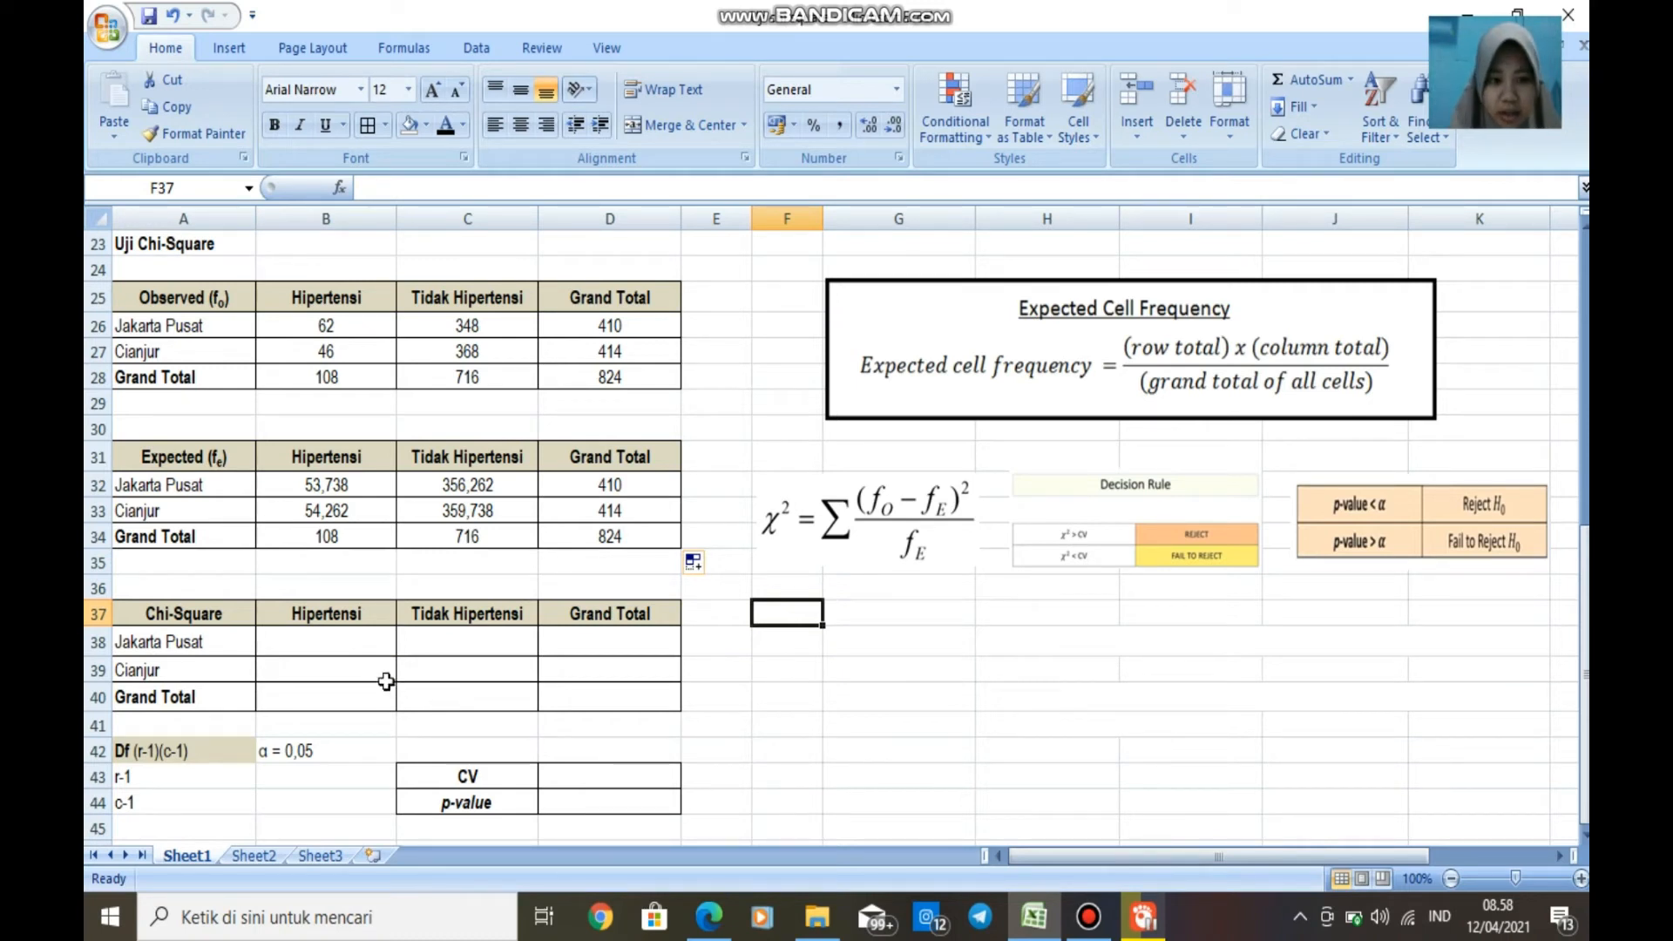
# Calculate the chi-square component for Jakarta Pusat's Hipertensi in B38 with the formula =(((B26-B32)^2)/B32).
pyautogui.click(372, 650)
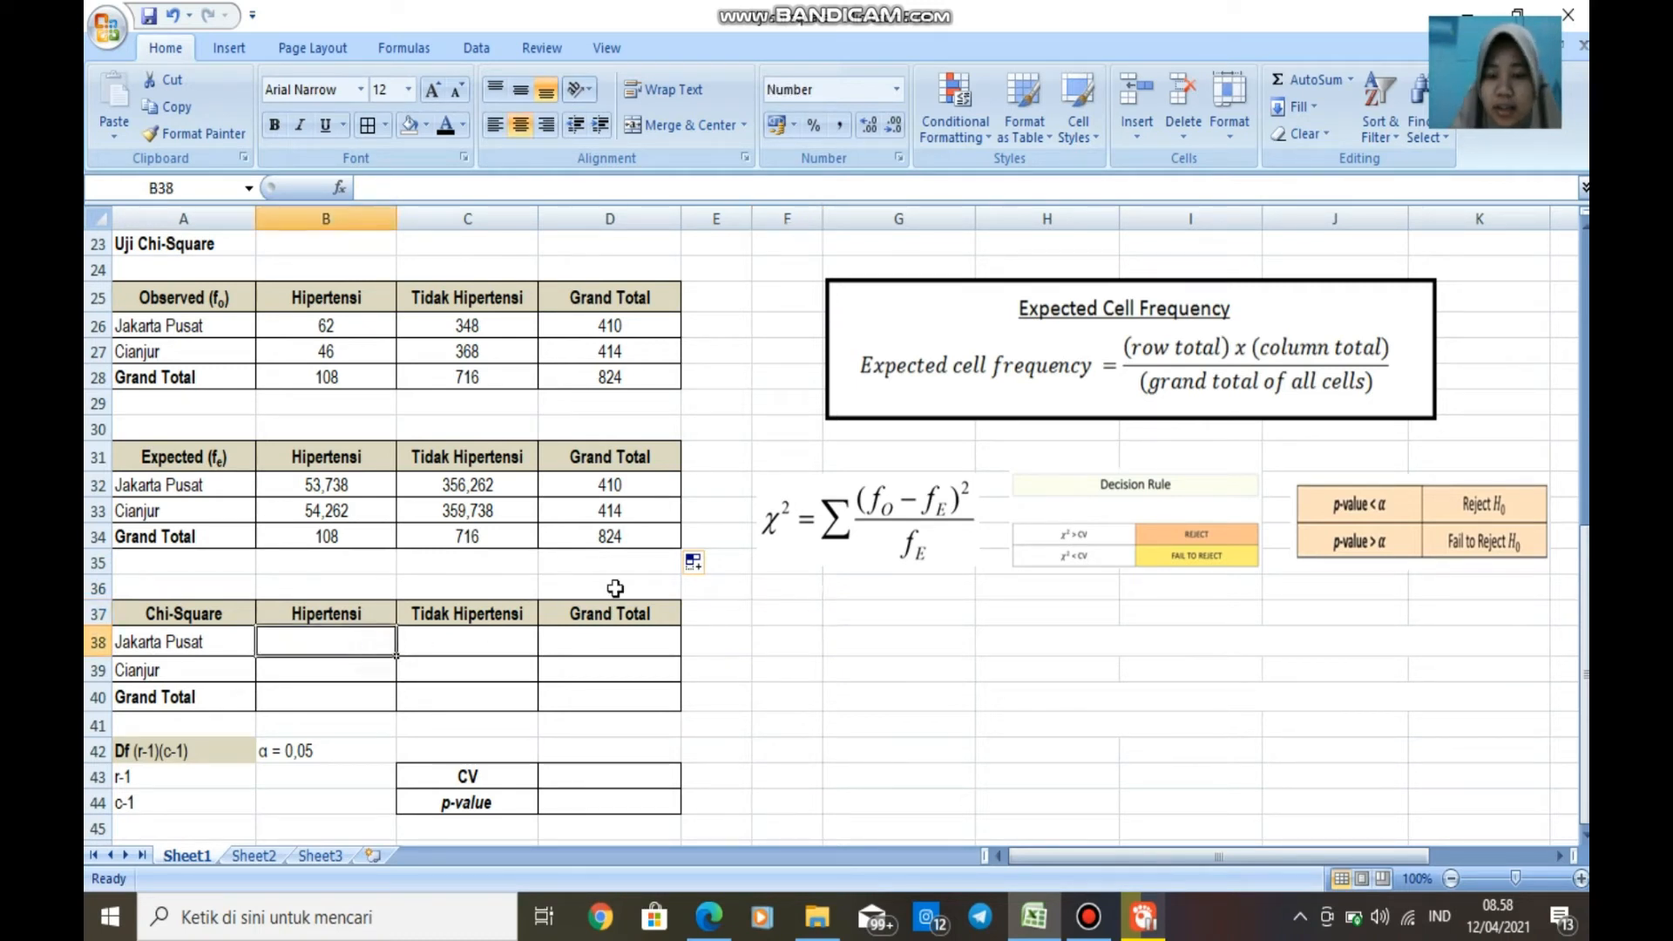
pyautogui.click(809, 537)
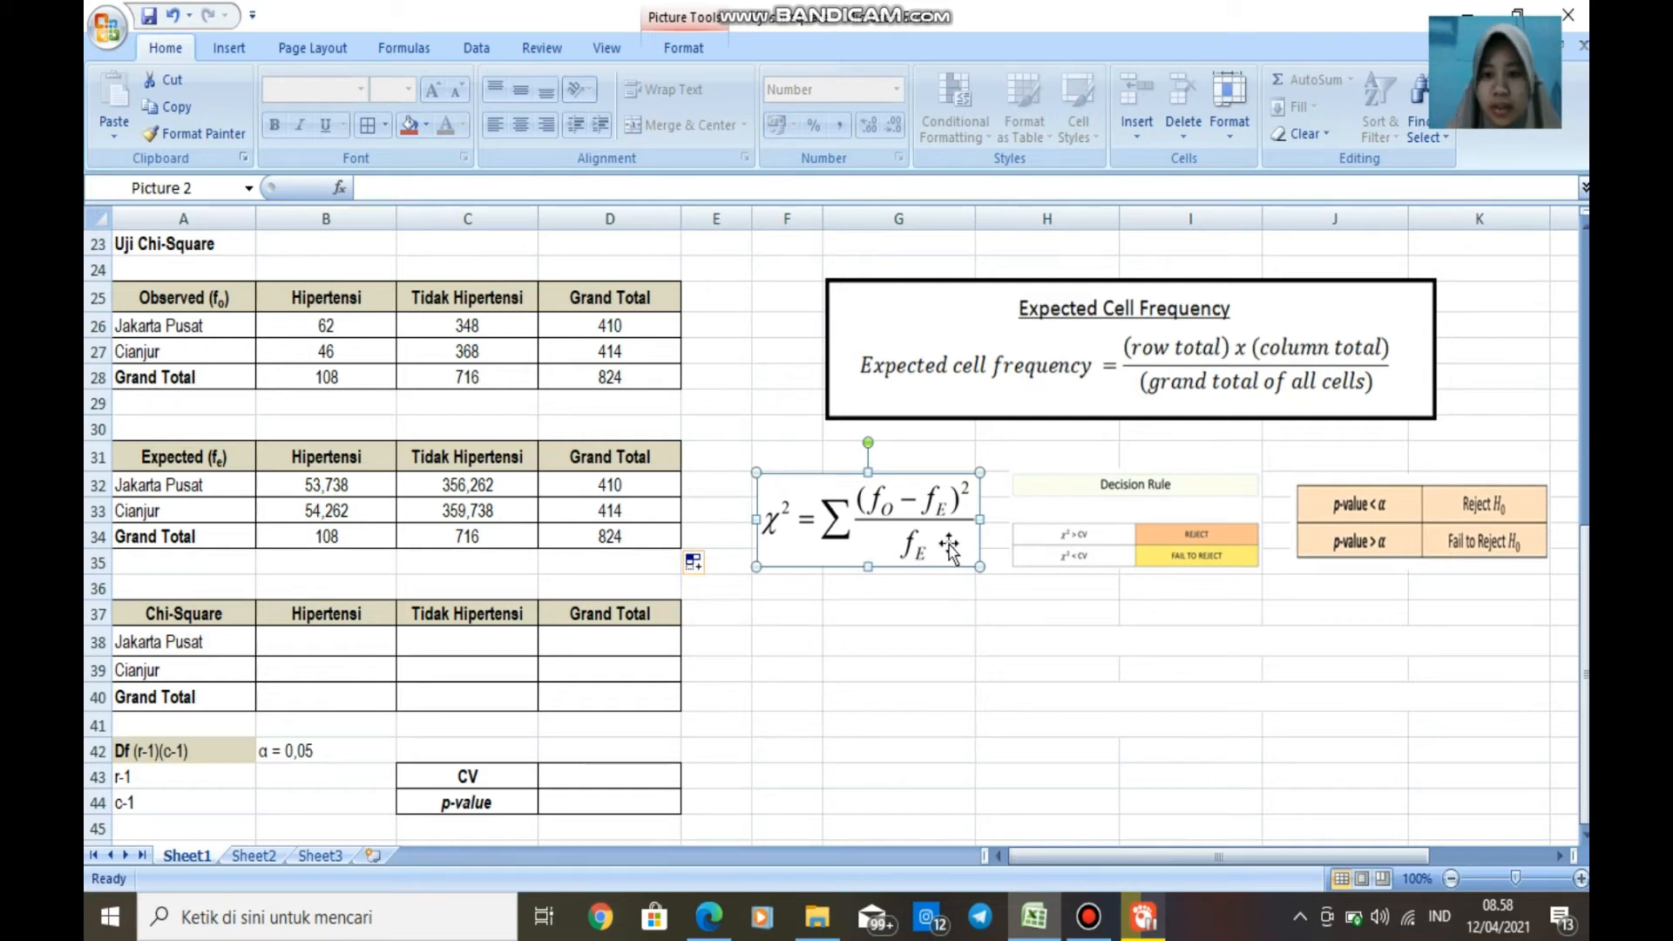
pyautogui.click(281, 640)
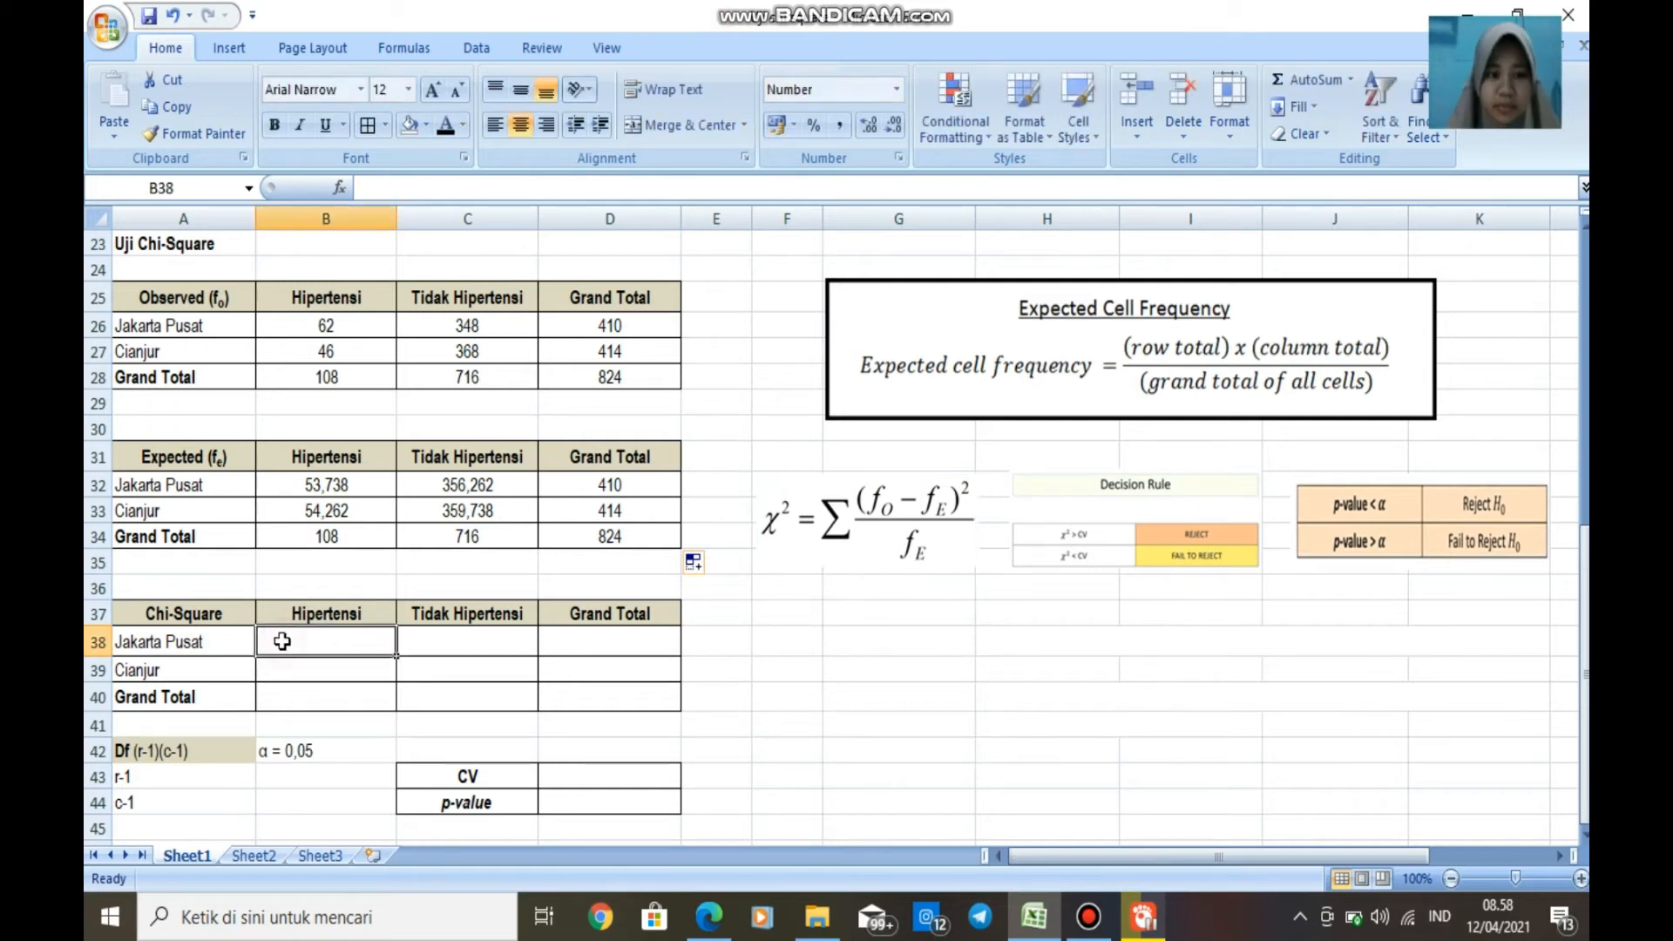
pyautogui.write('=')
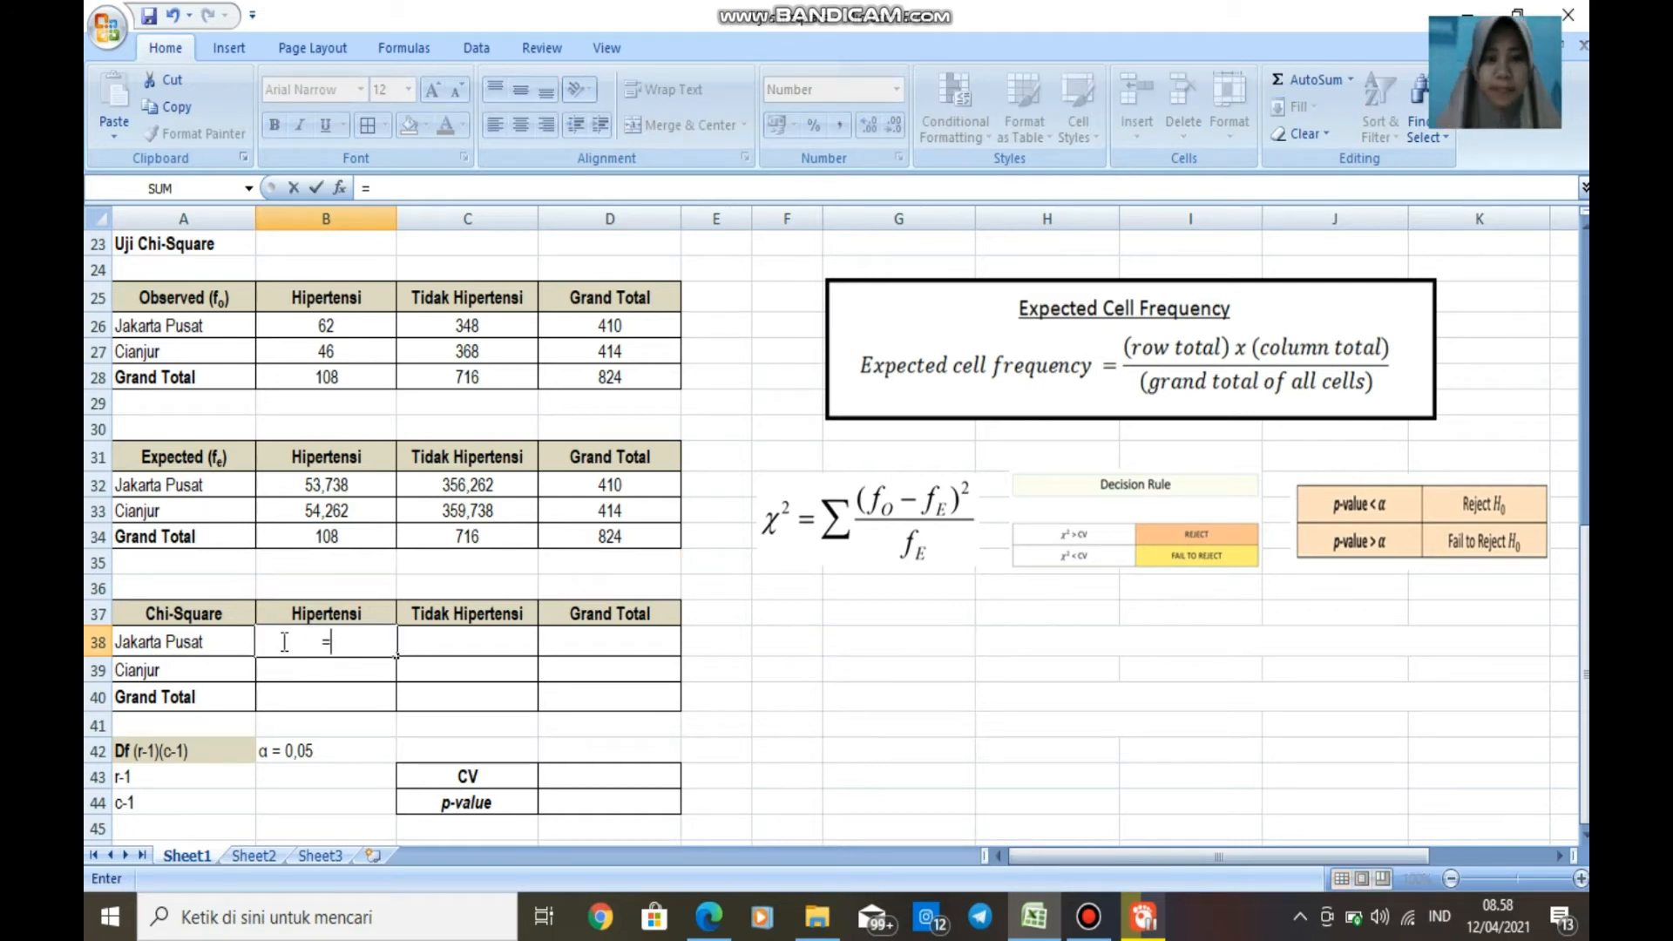
pyautogui.write('(((')
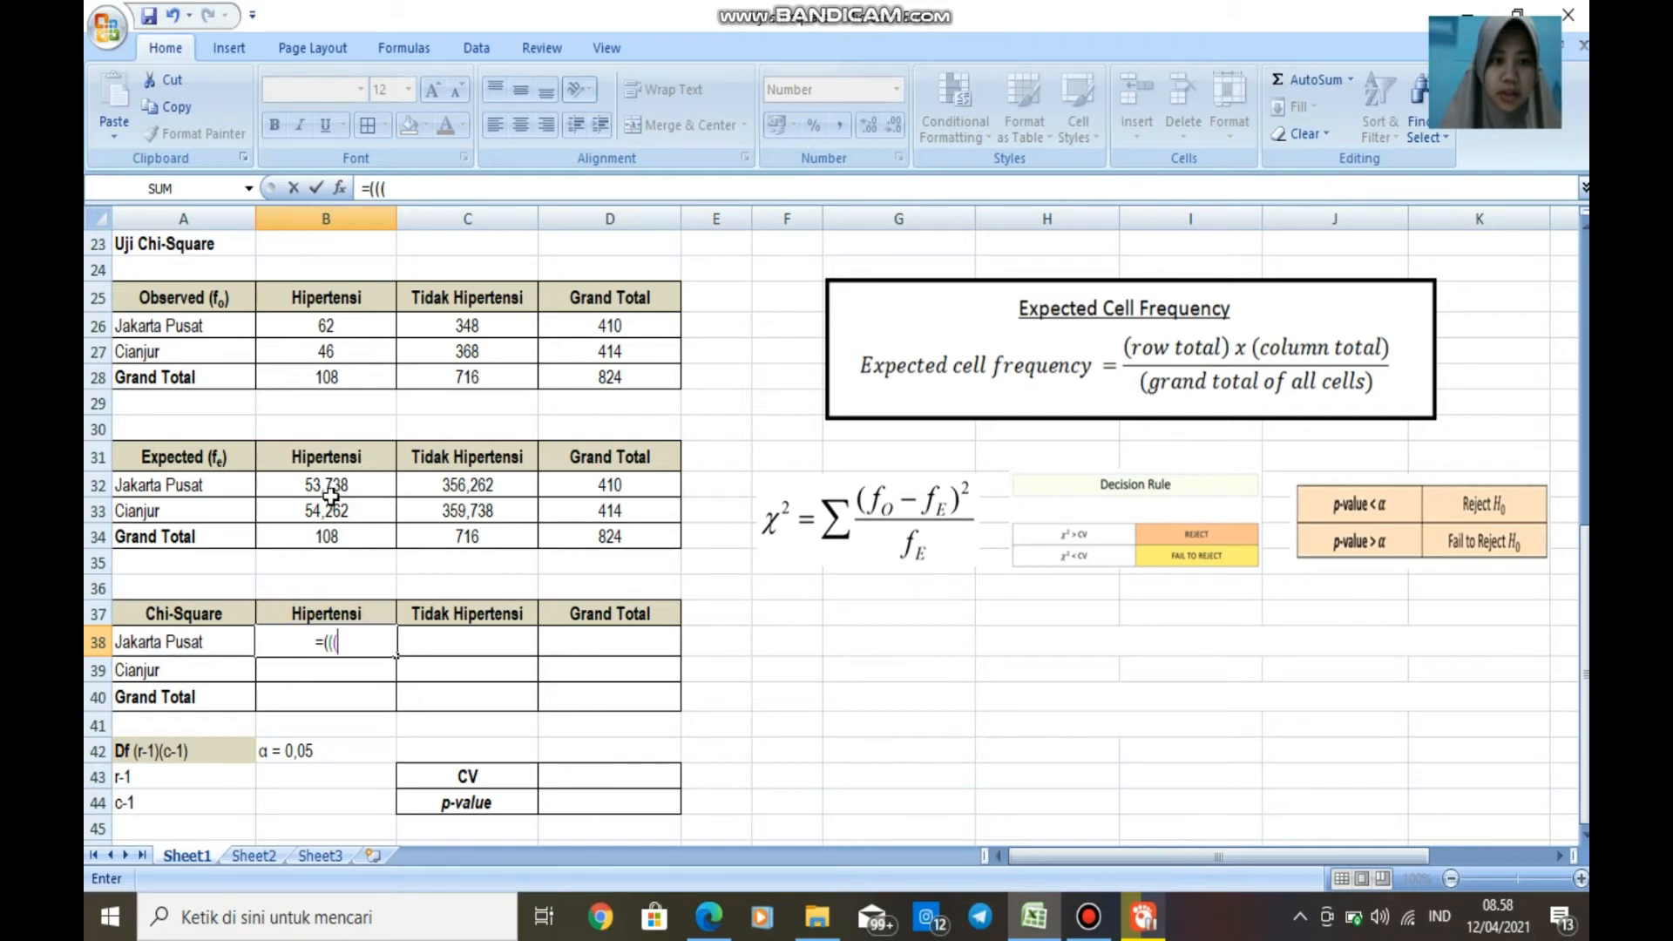
pyautogui.click(350, 326)
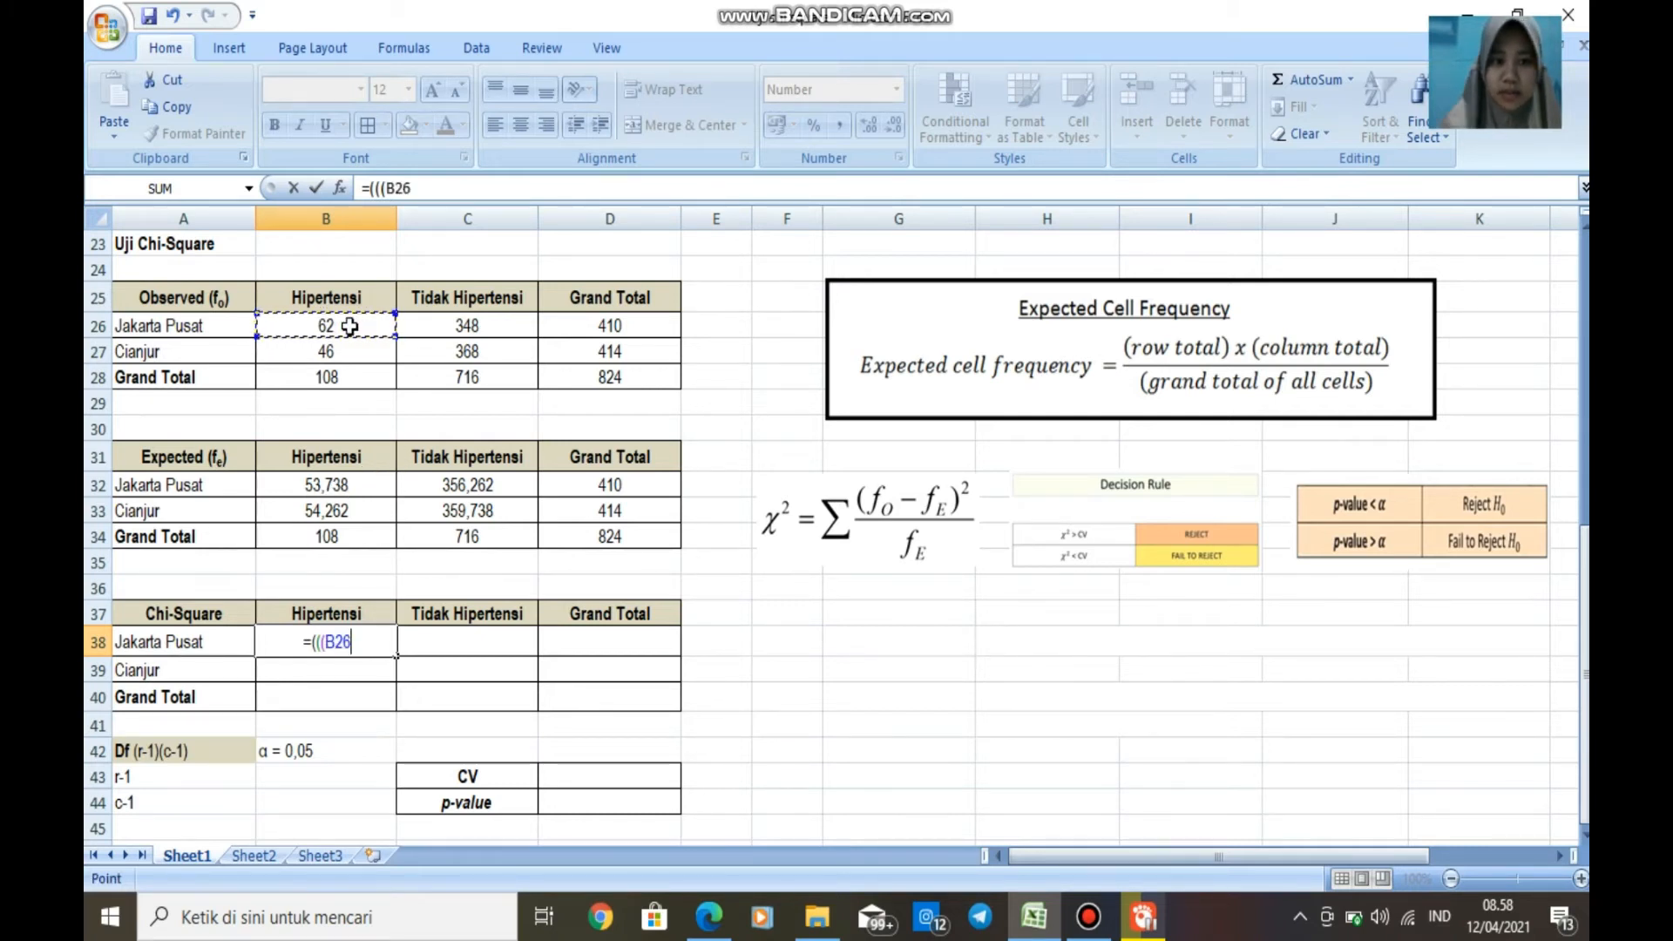
pyautogui.write('-')
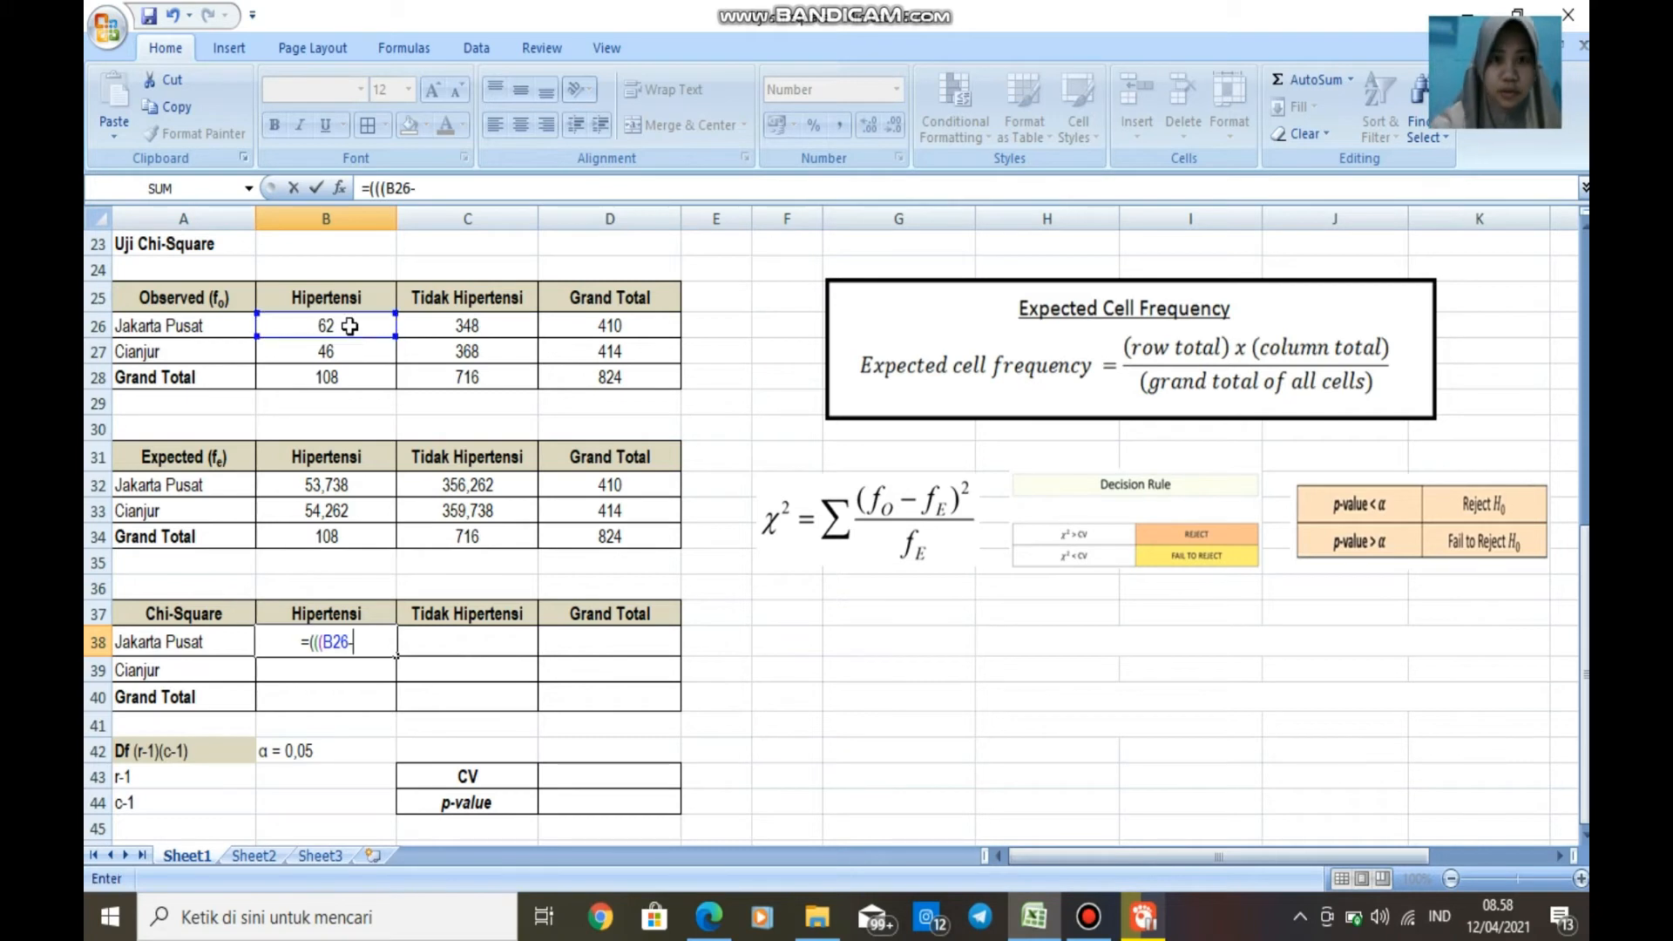
pyautogui.click(322, 480)
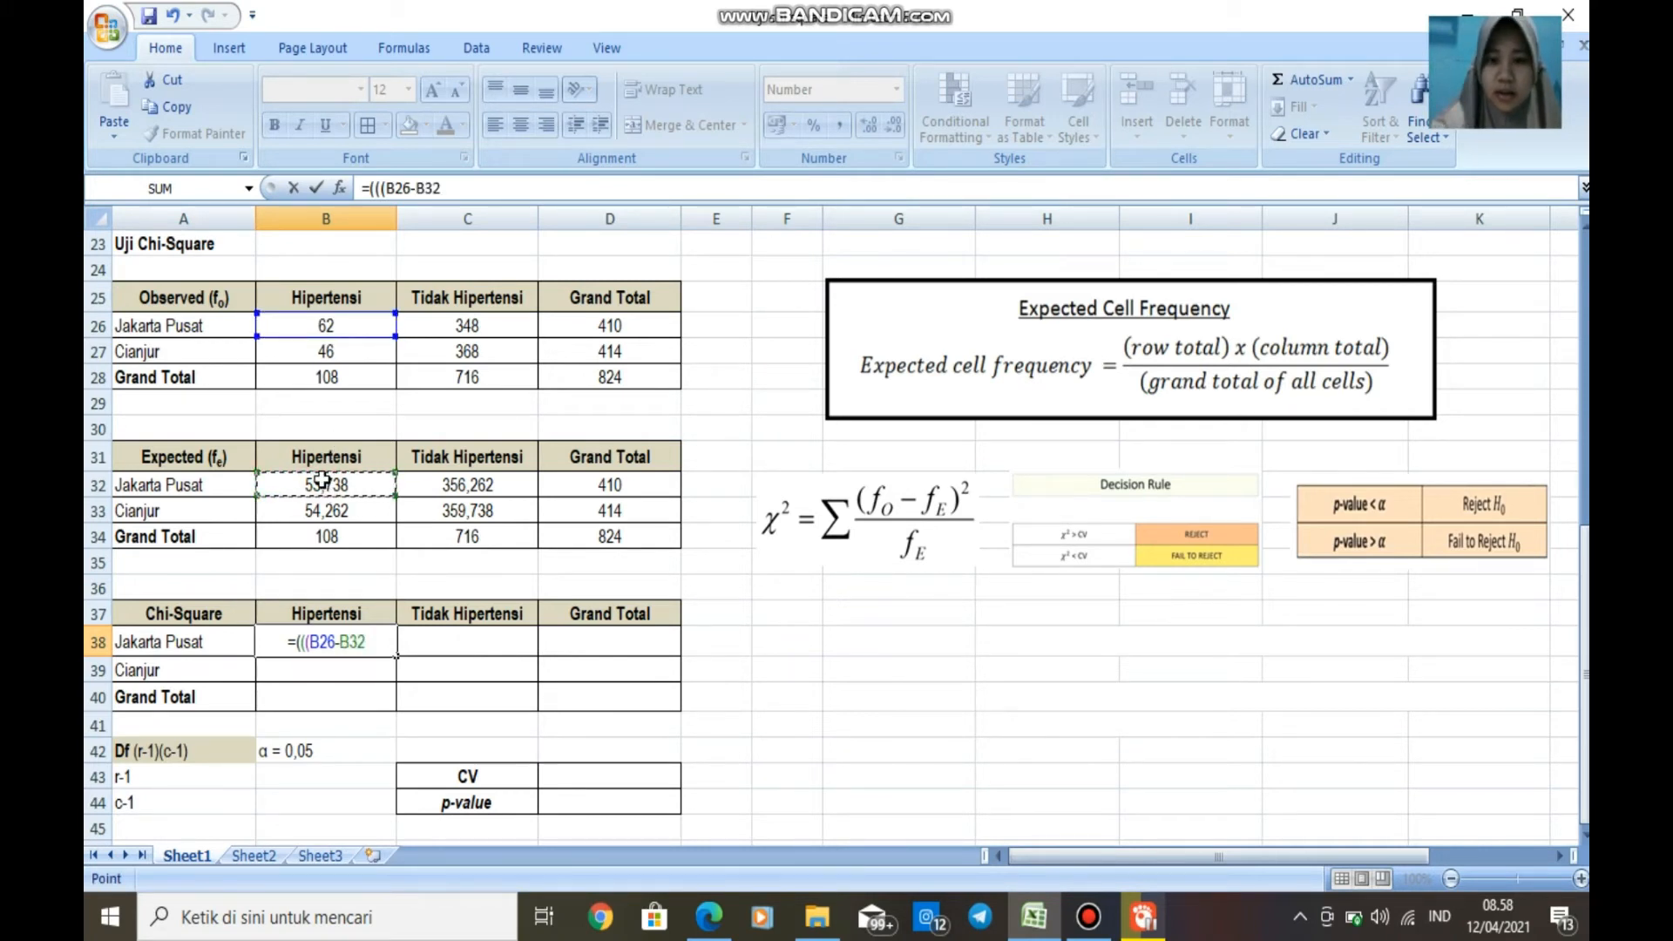
pyautogui.write(')')
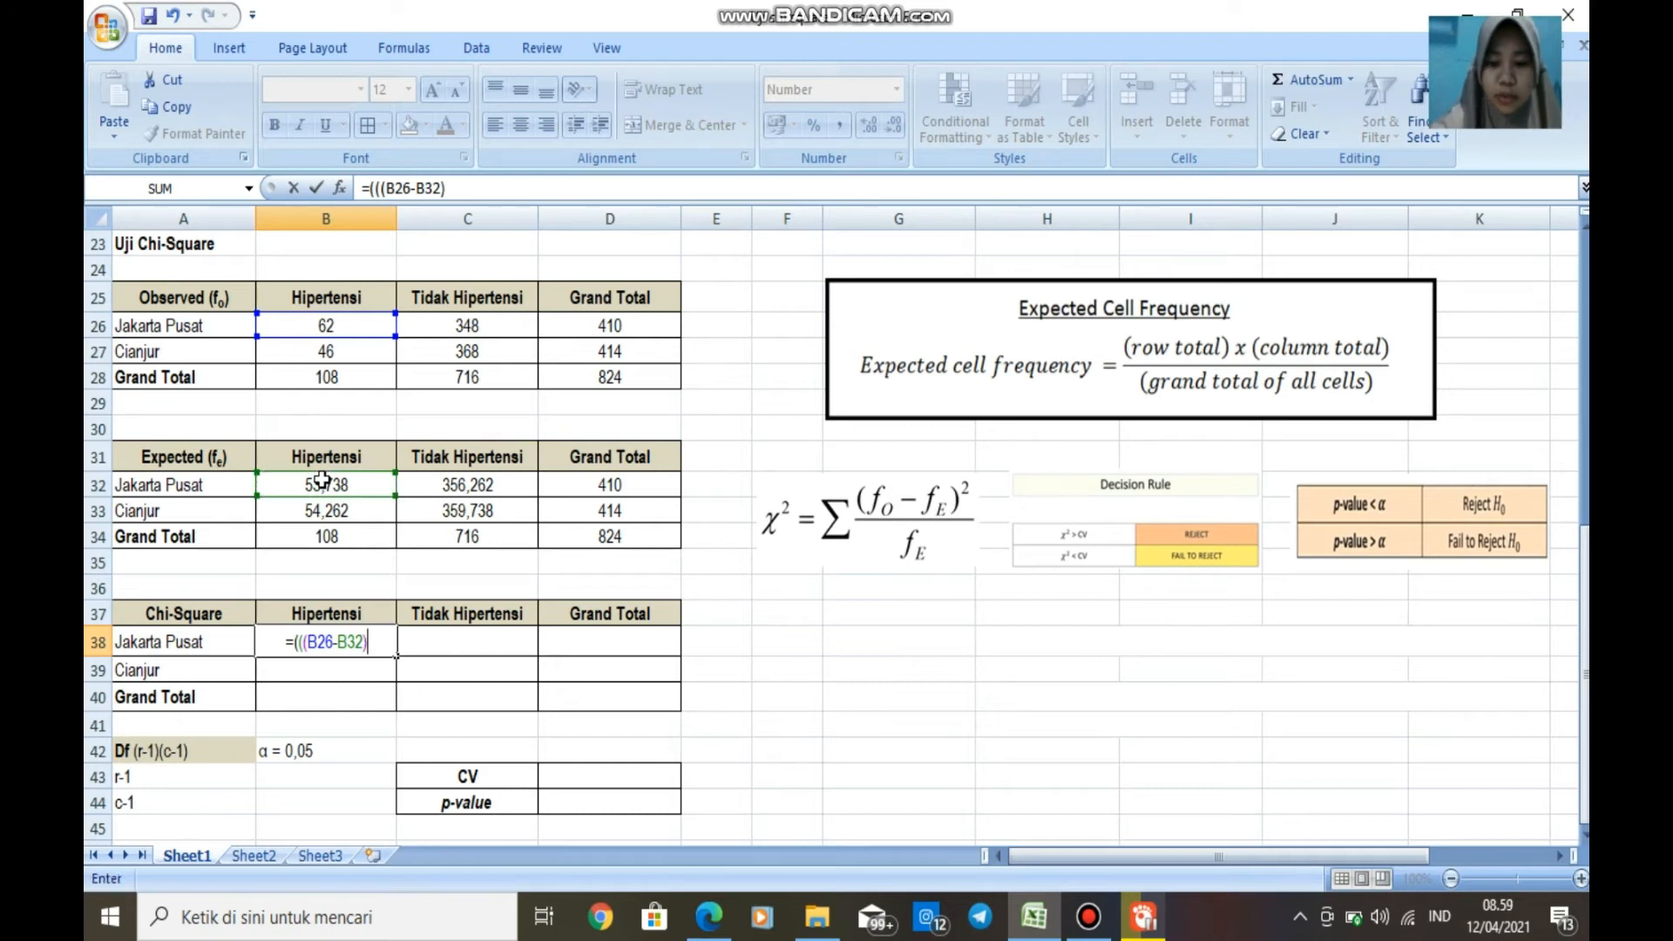
pyautogui.write('^2')
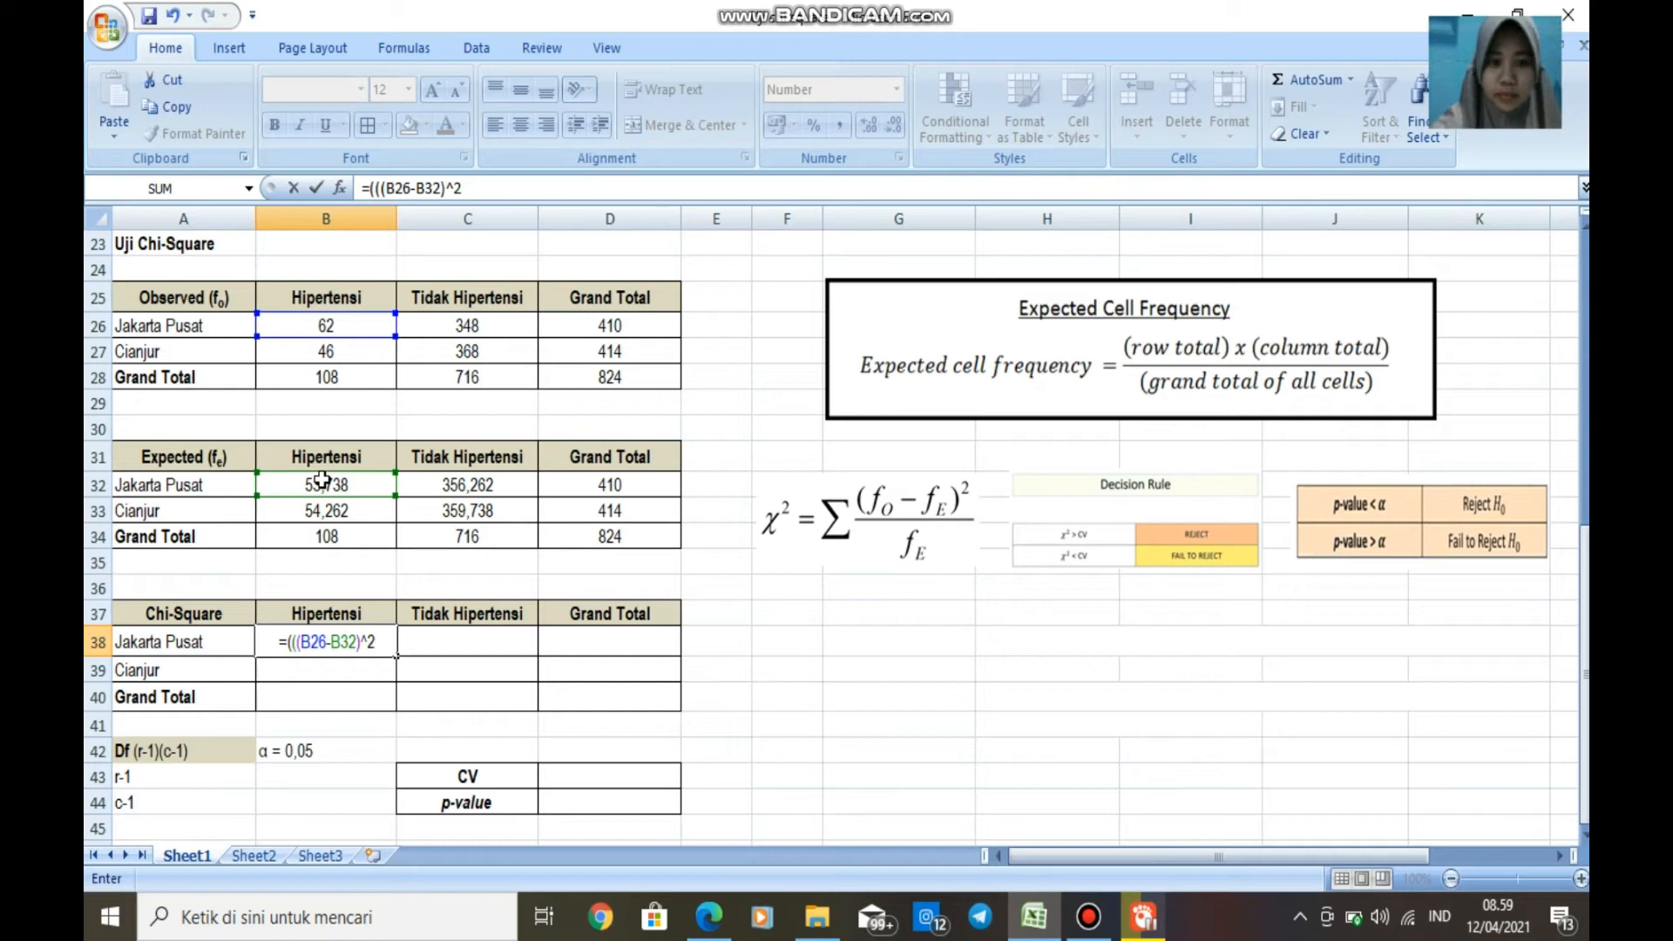
pyautogui.write(')')
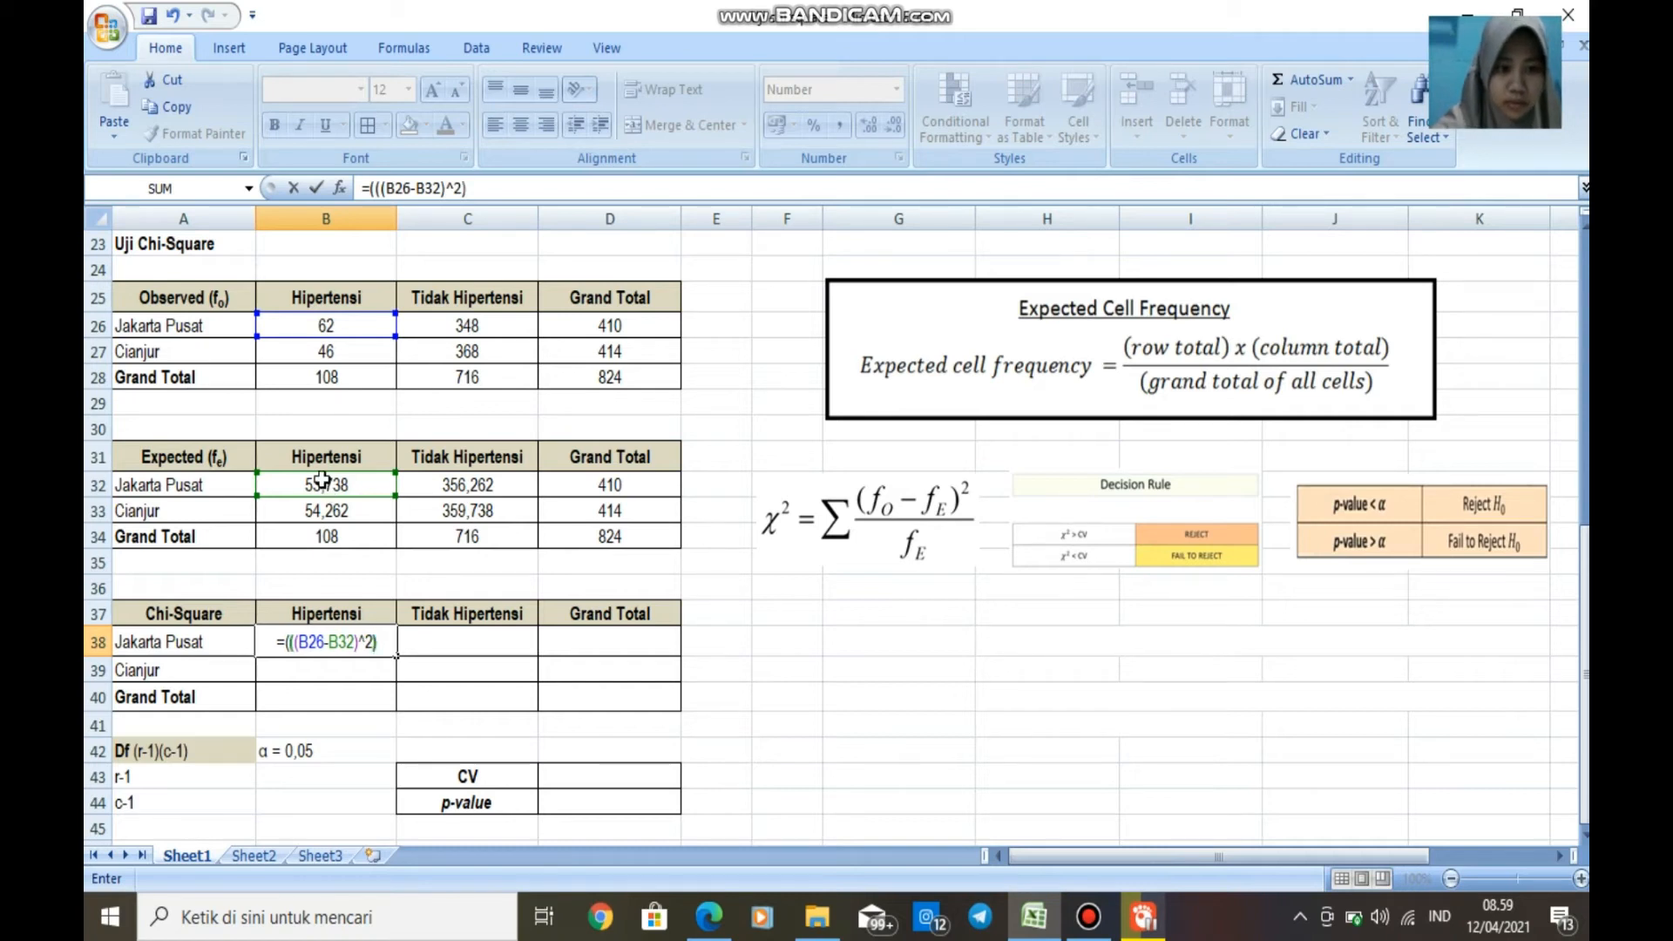
pyautogui.write('/')
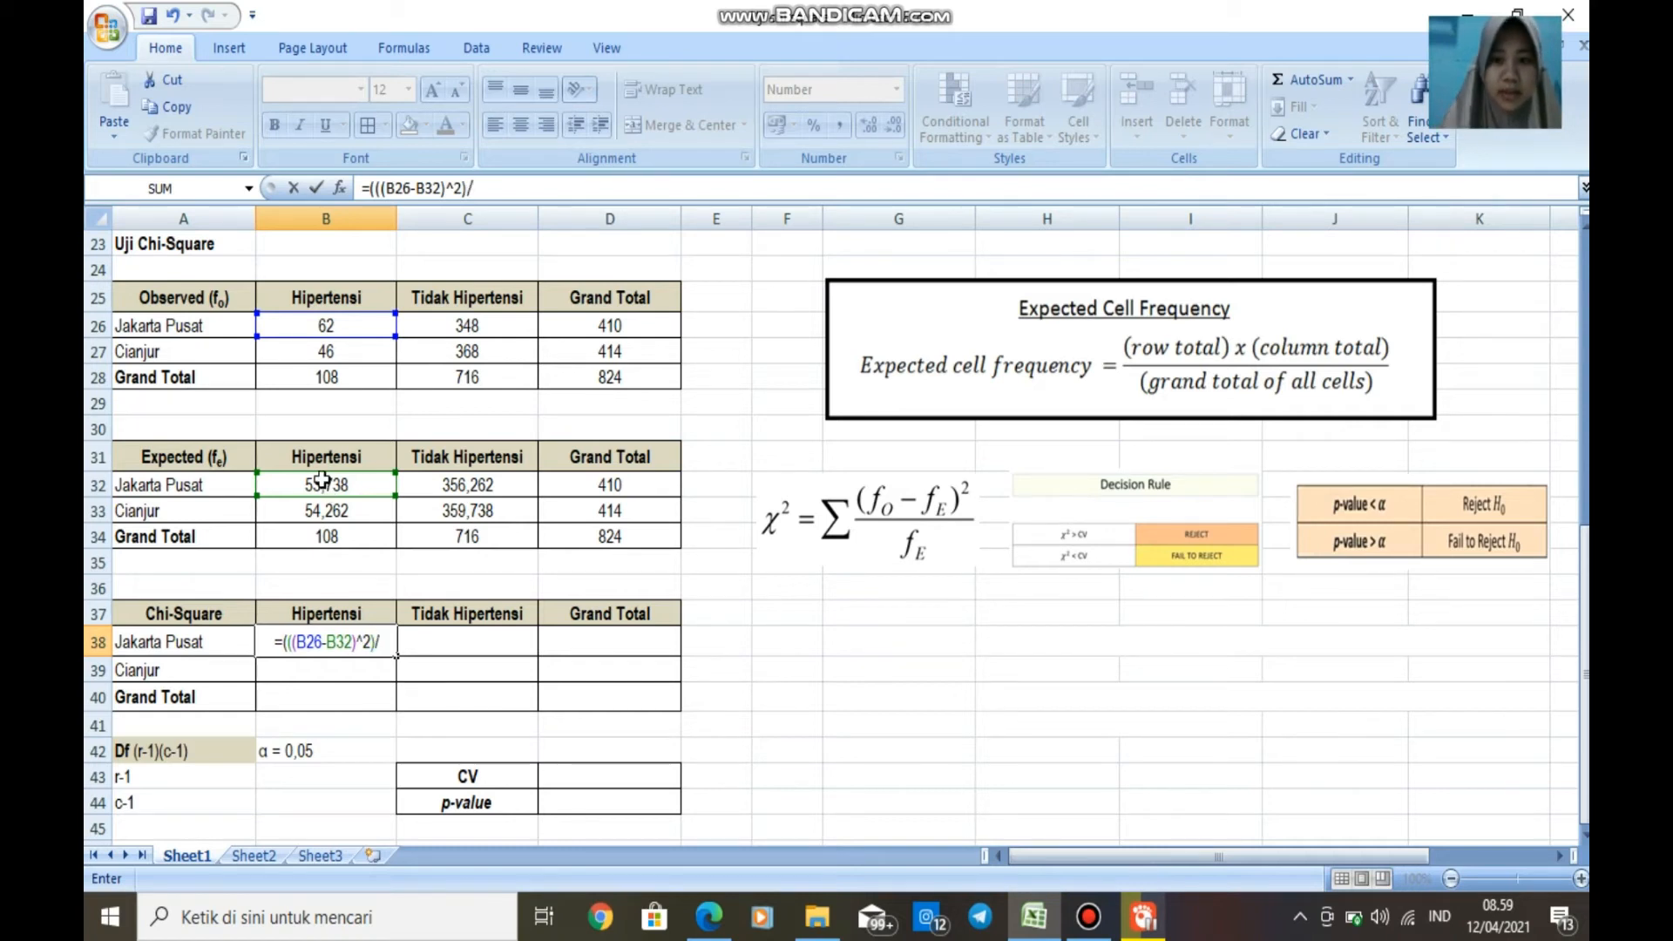
pyautogui.click(339, 484)
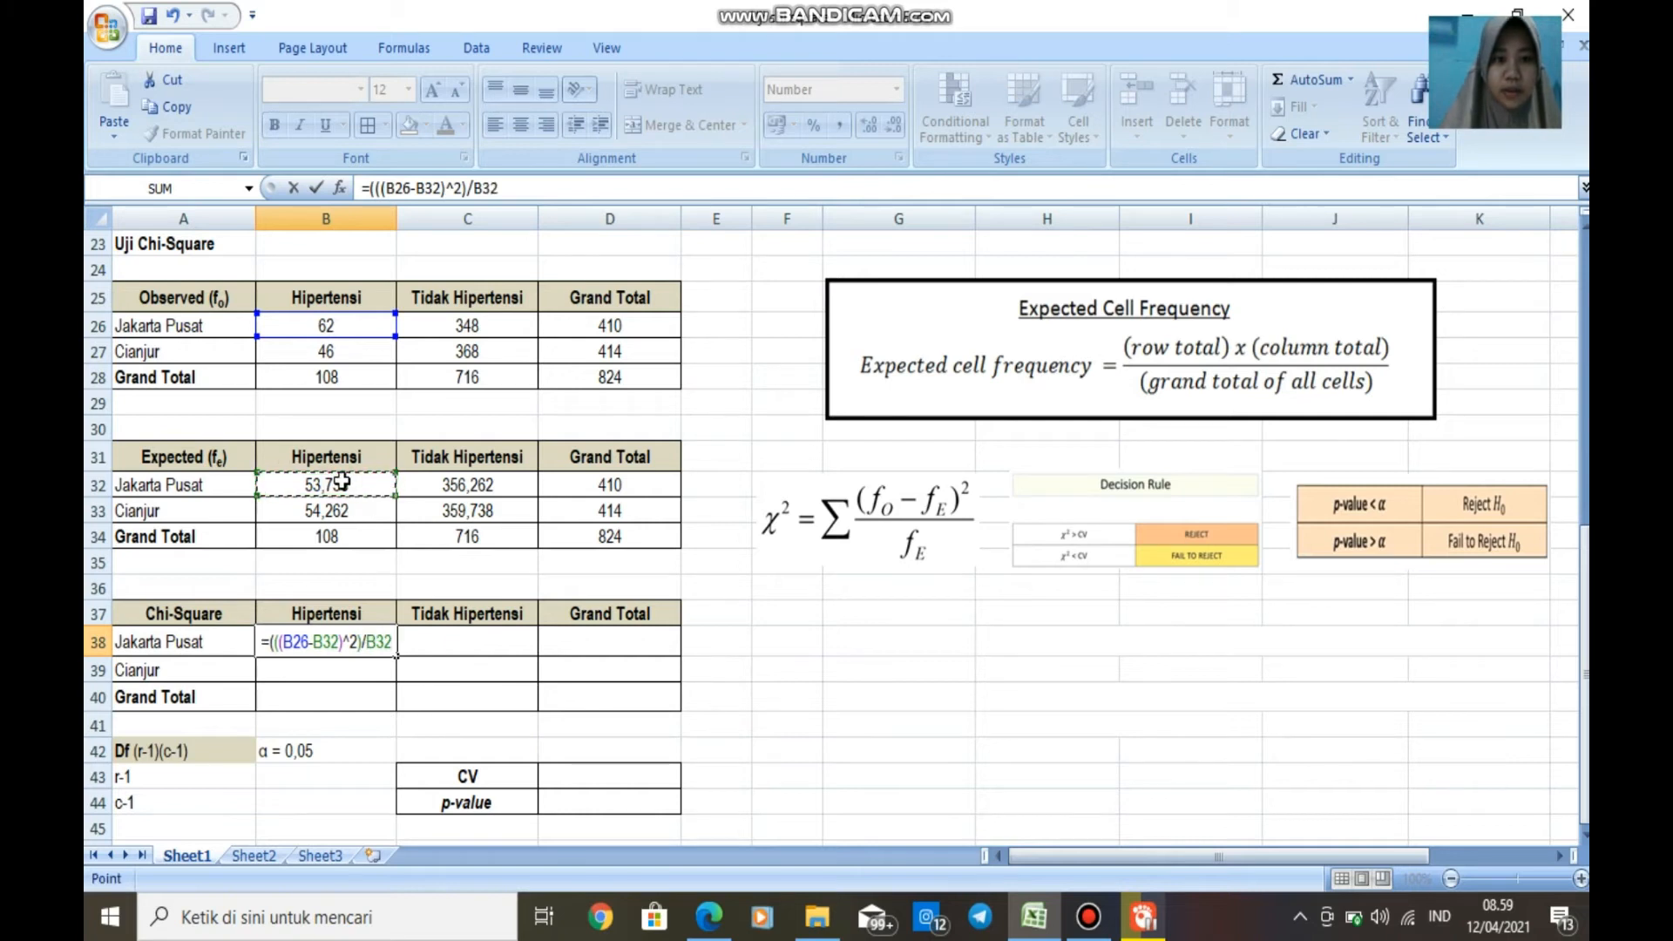
pyautogui.write(')')
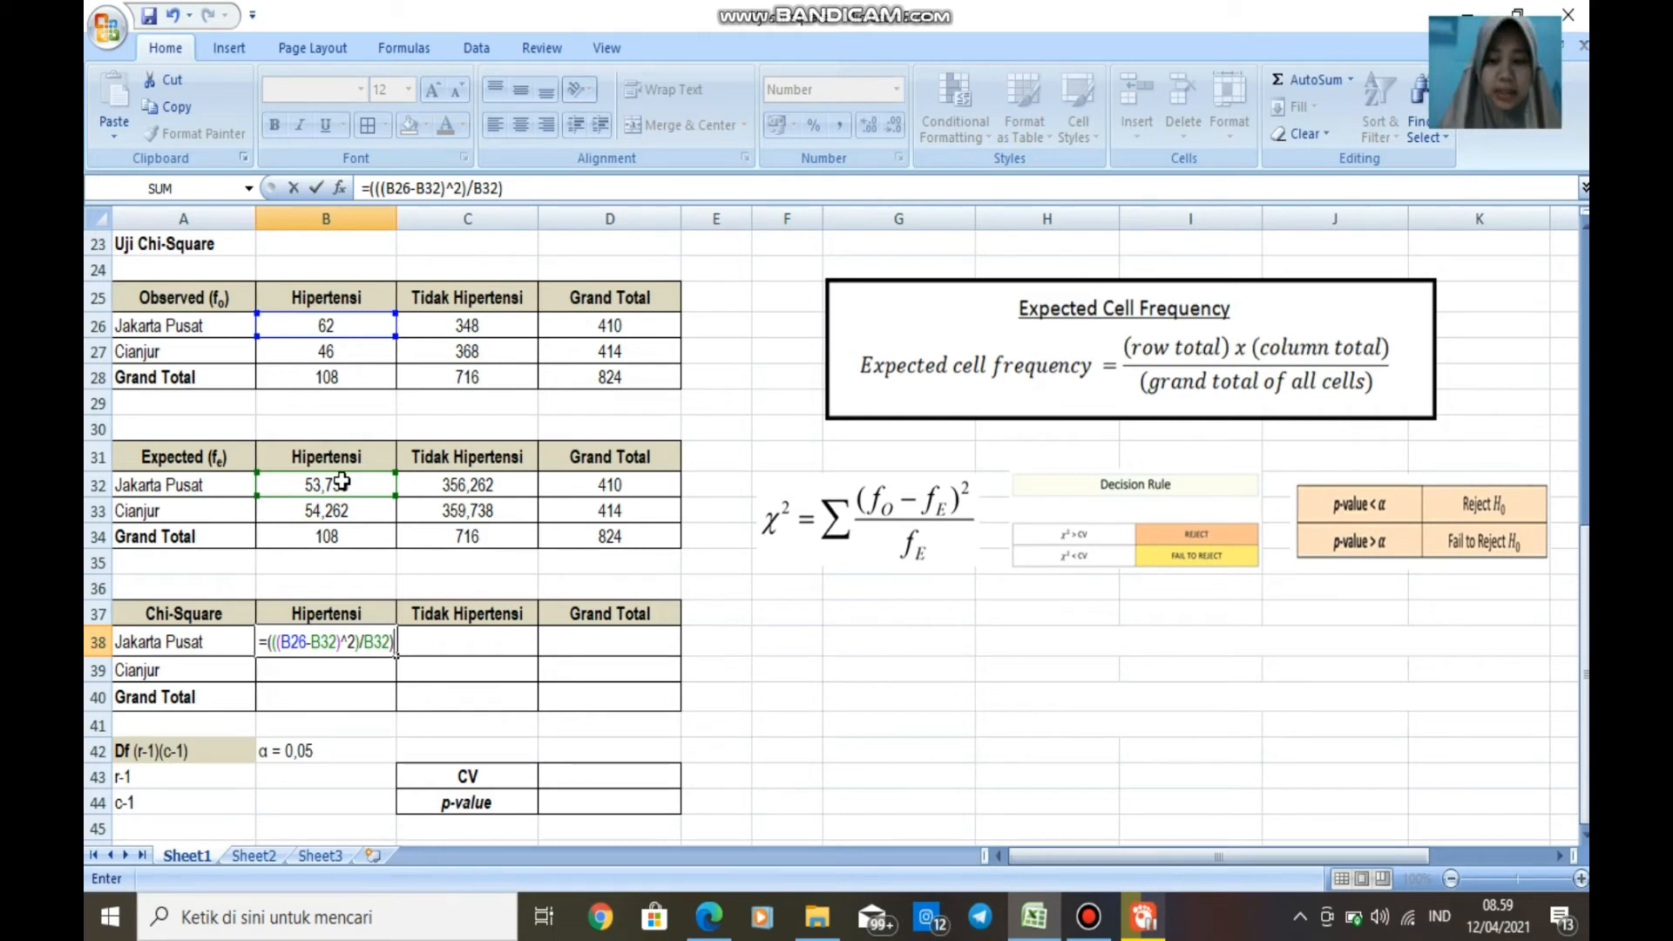
pyautogui.press('Return')
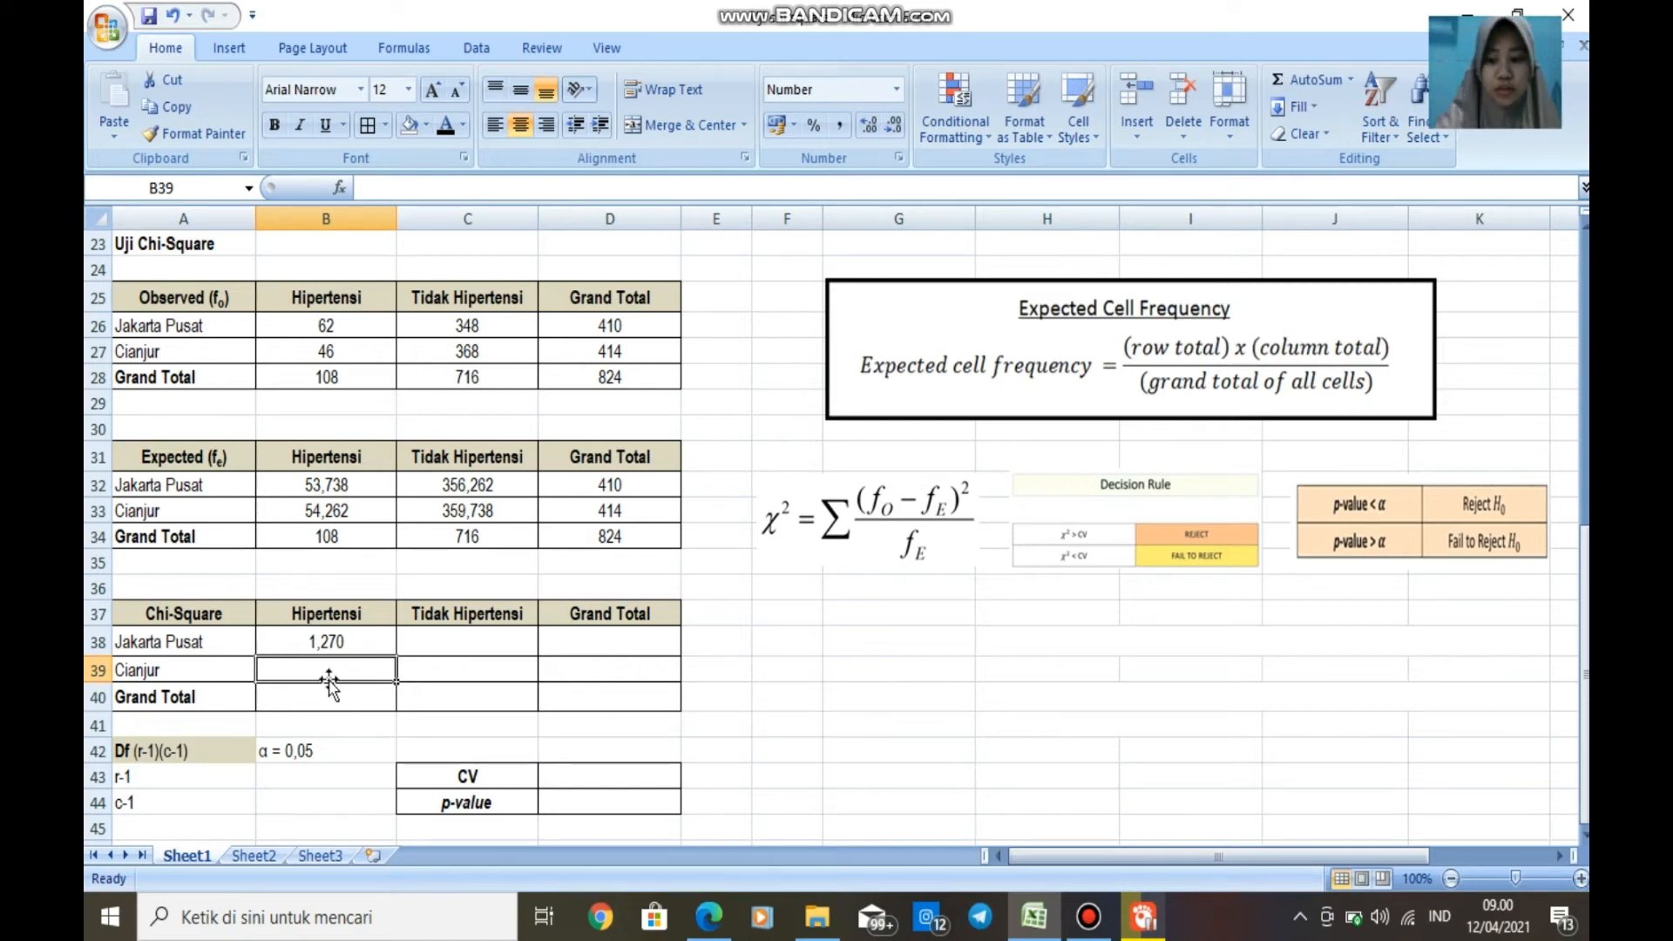
# Calculate the chi-square component for Cianjur's Hipertensi in B39 with the formula =(((B27-B33)^2)/B33).
pyautogui.write('=((')
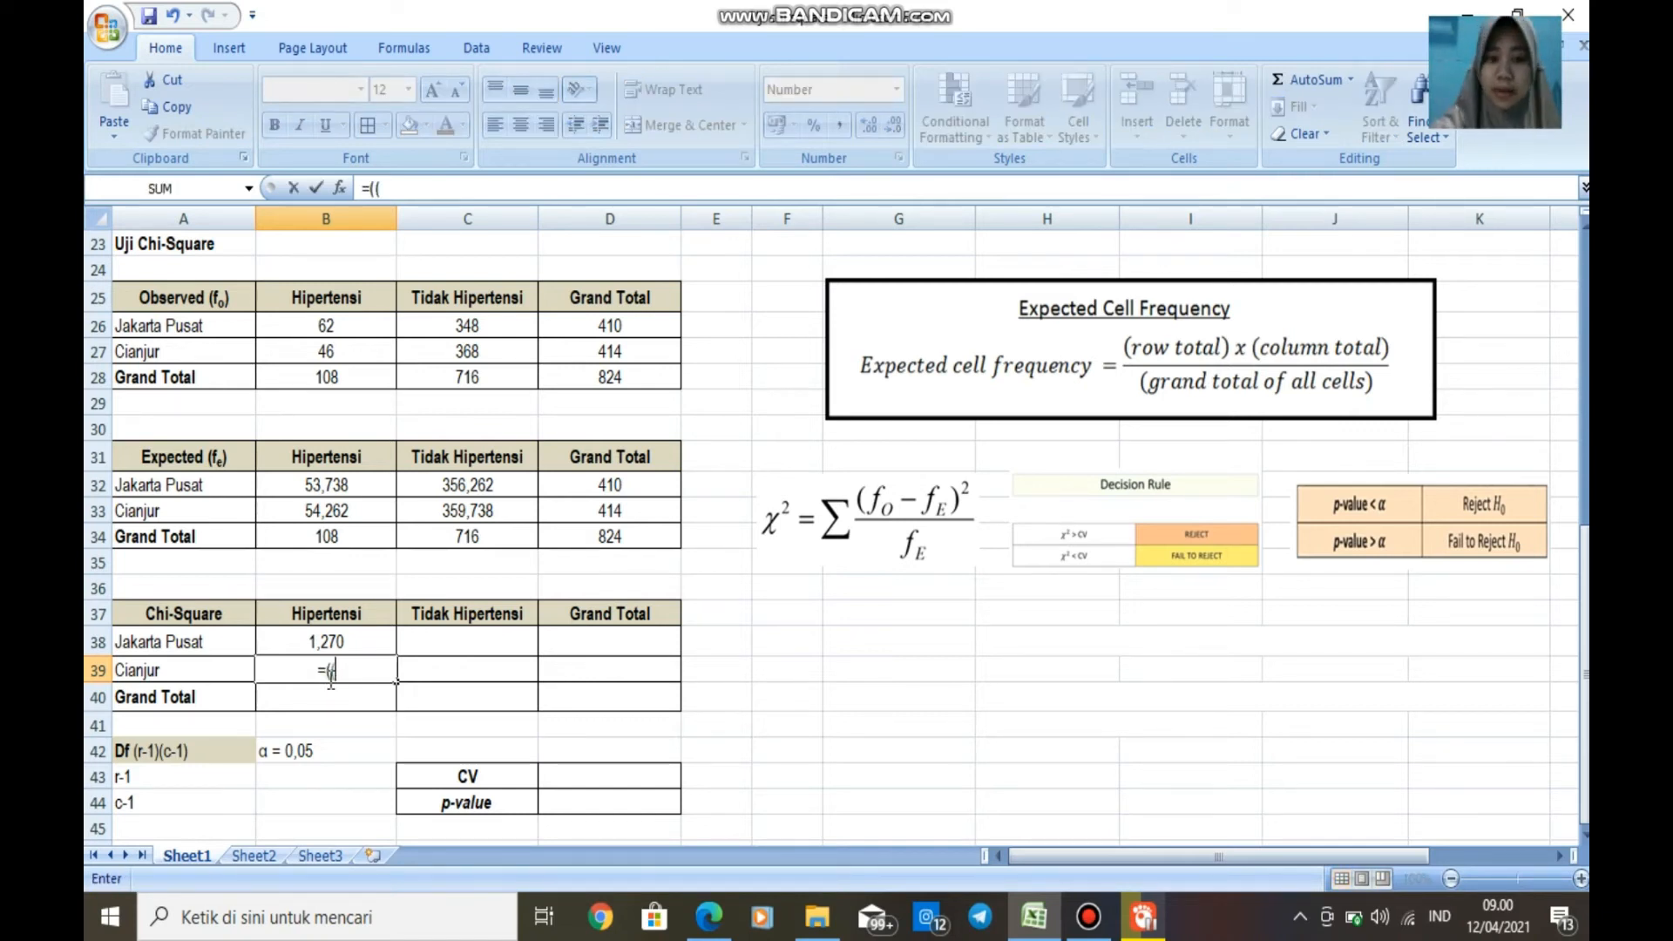
pyautogui.write('(')
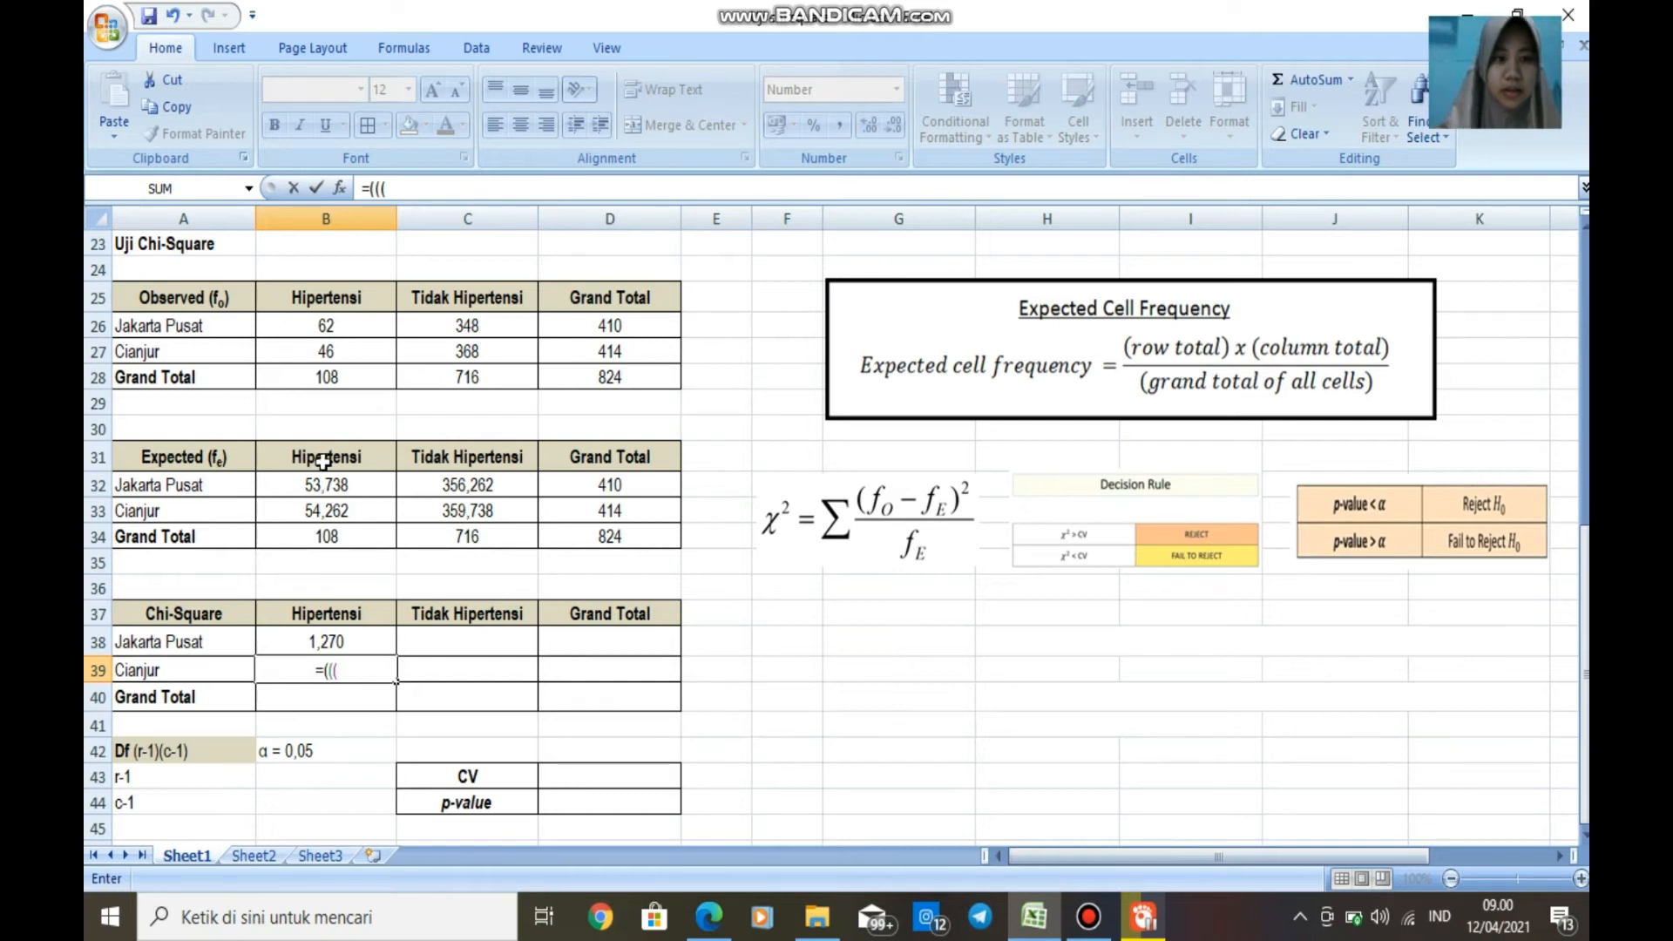
pyautogui.click(347, 357)
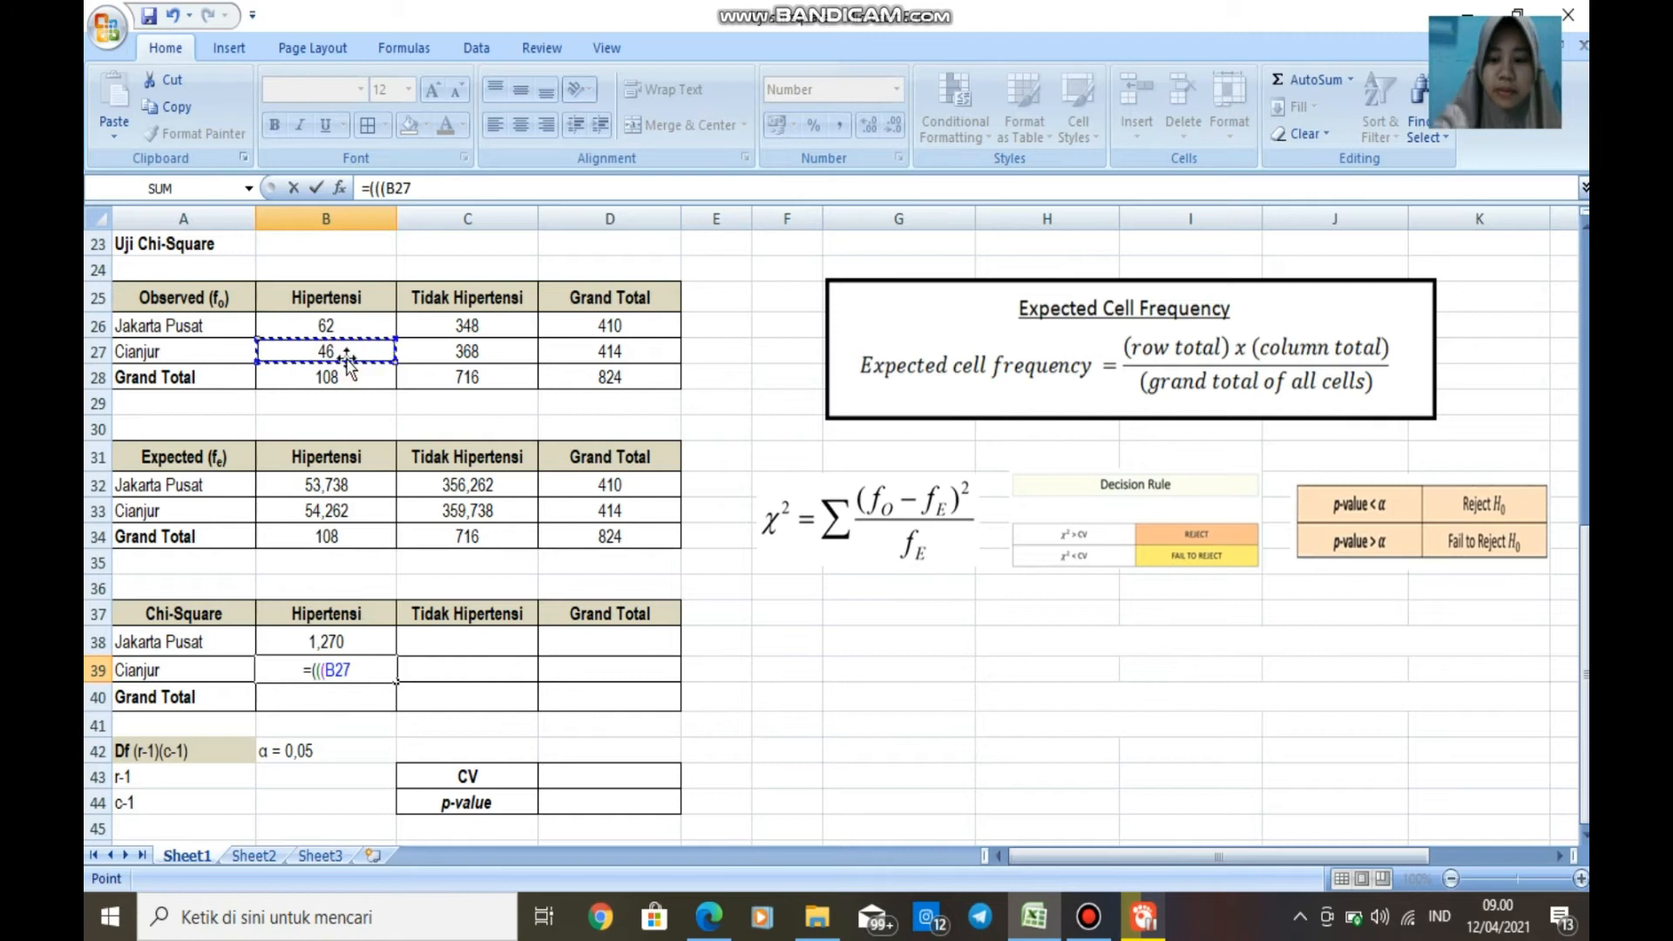
pyautogui.write('-')
pyautogui.click(337, 516)
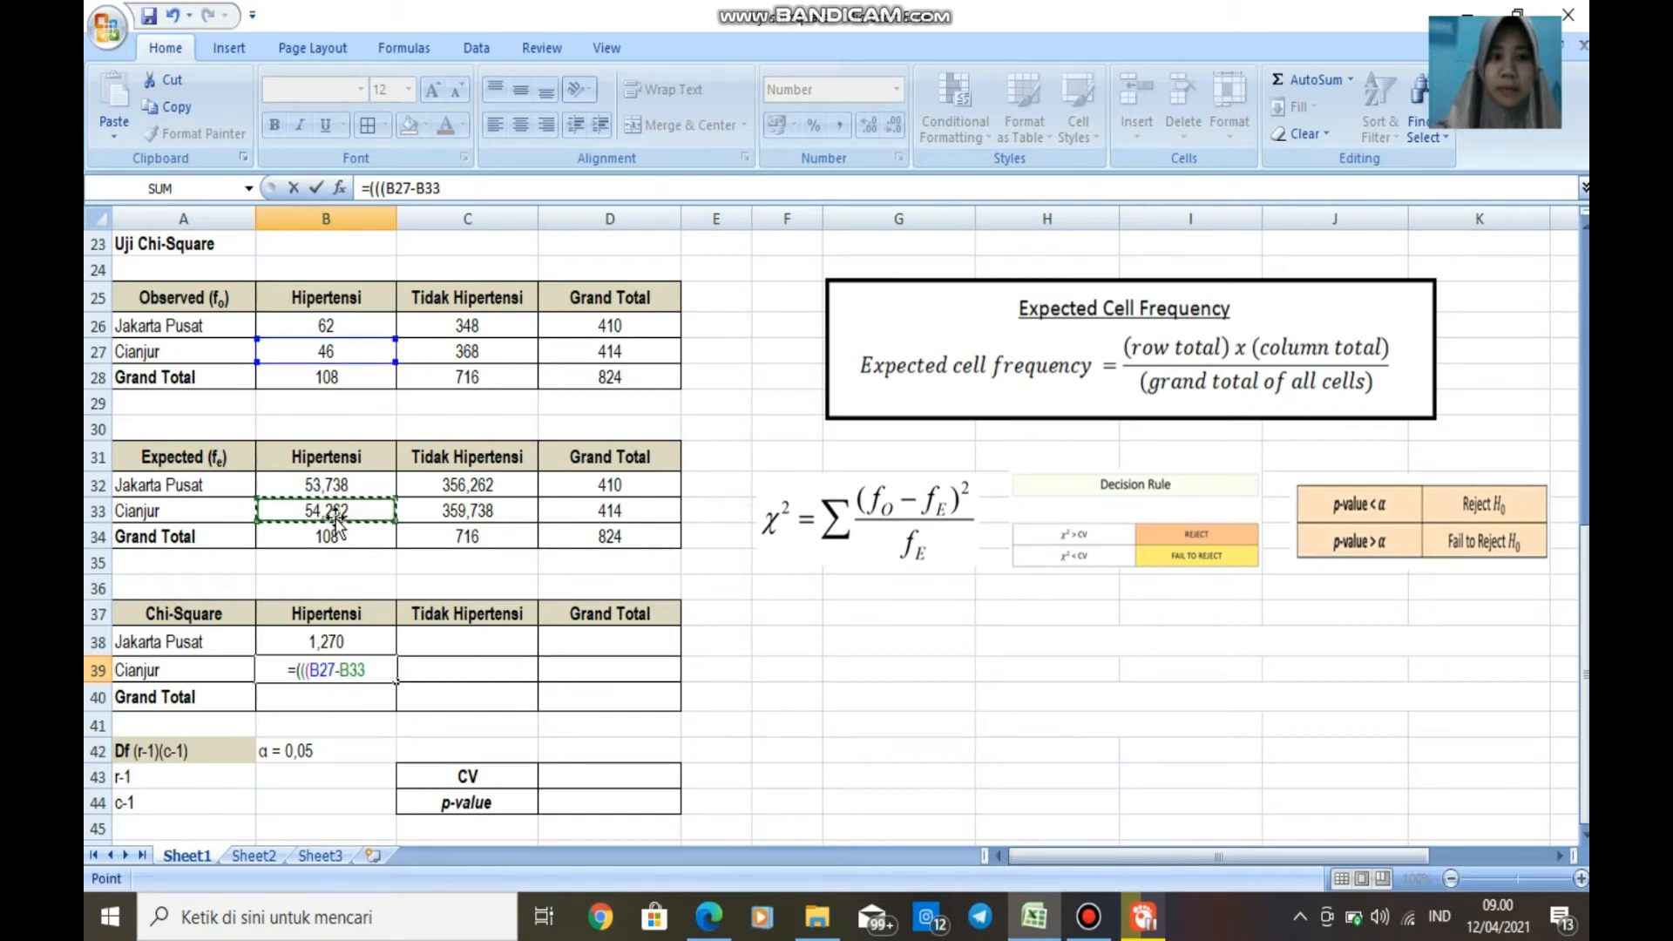
pyautogui.write(')')
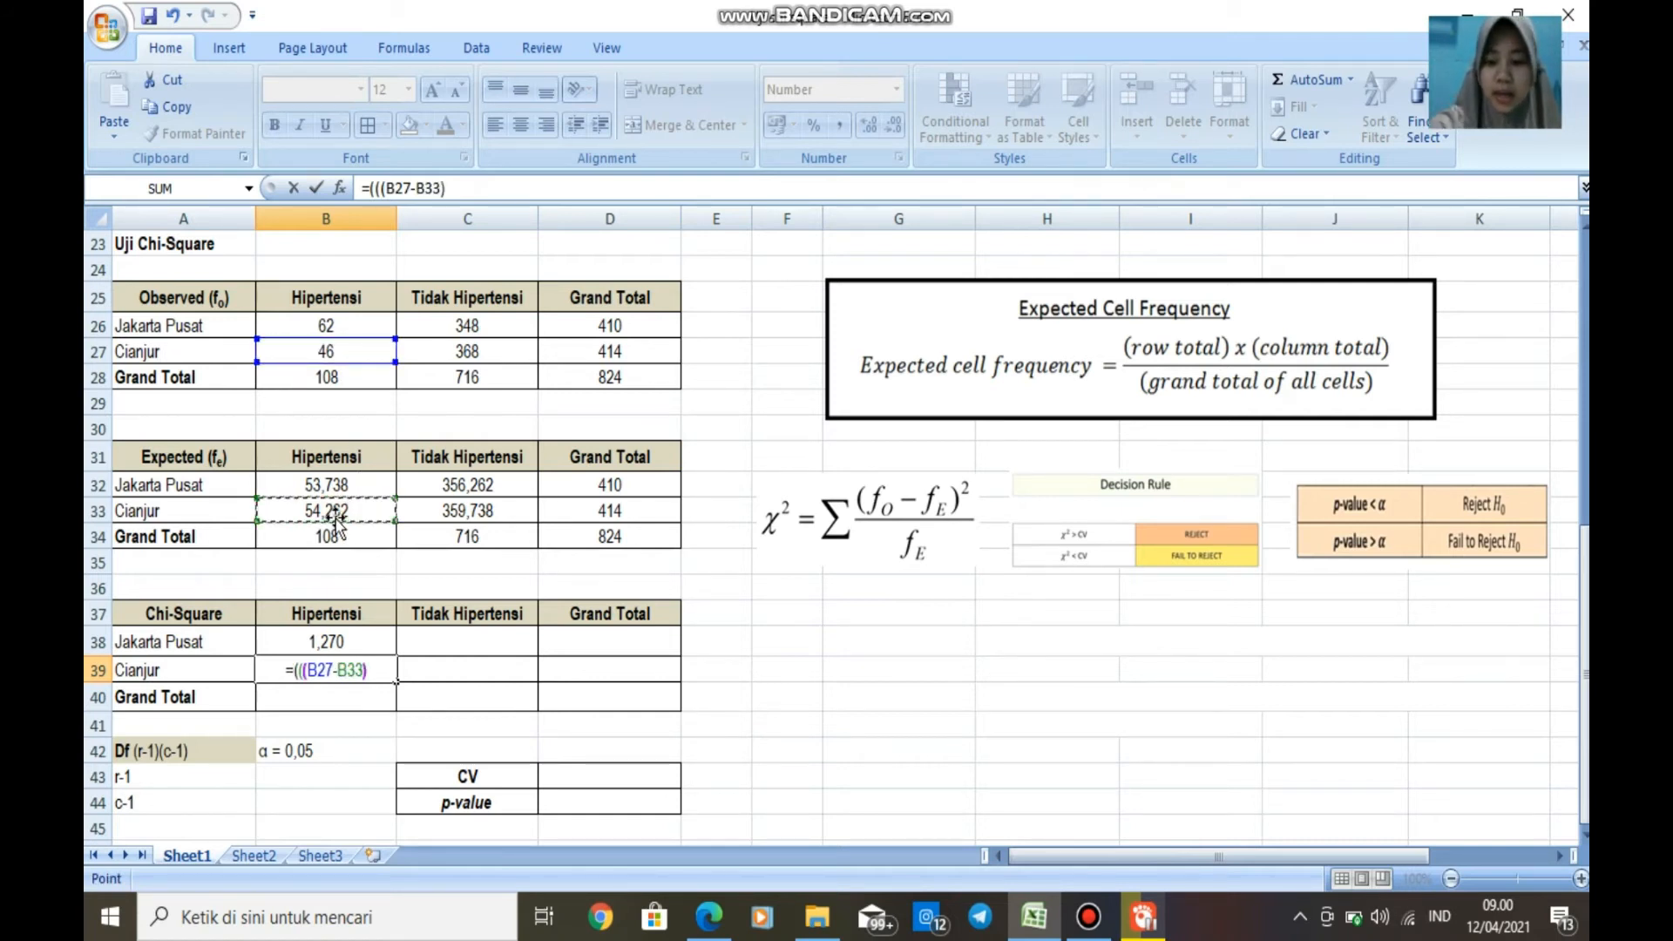
pyautogui.write('^')
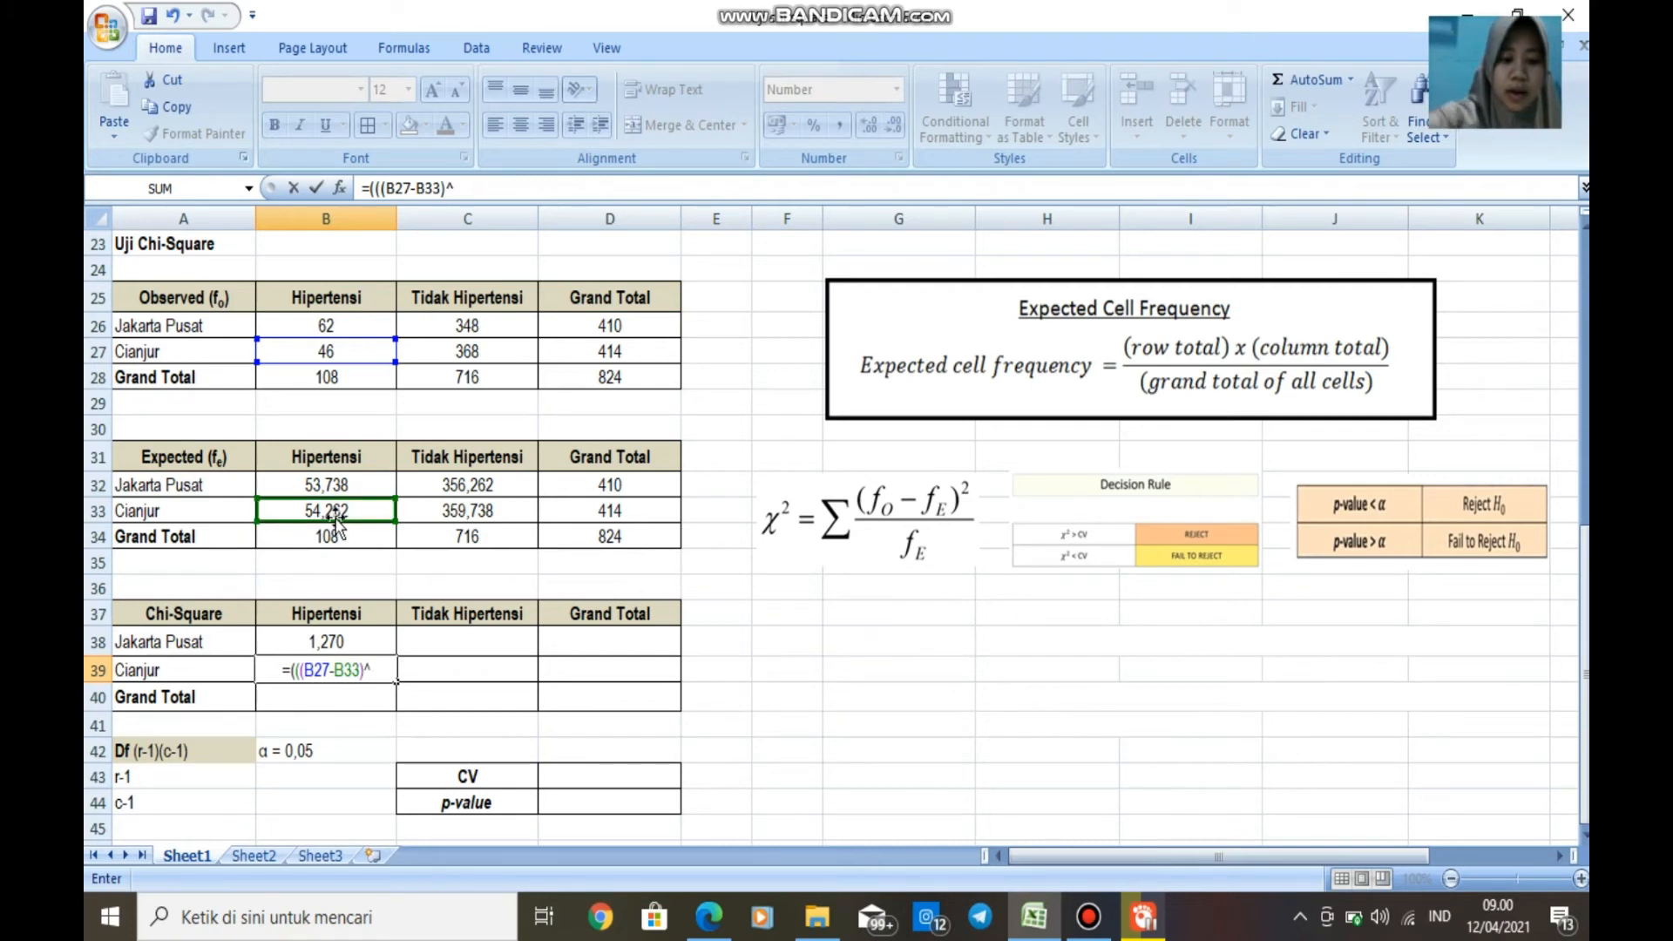
pyautogui.write('2)')
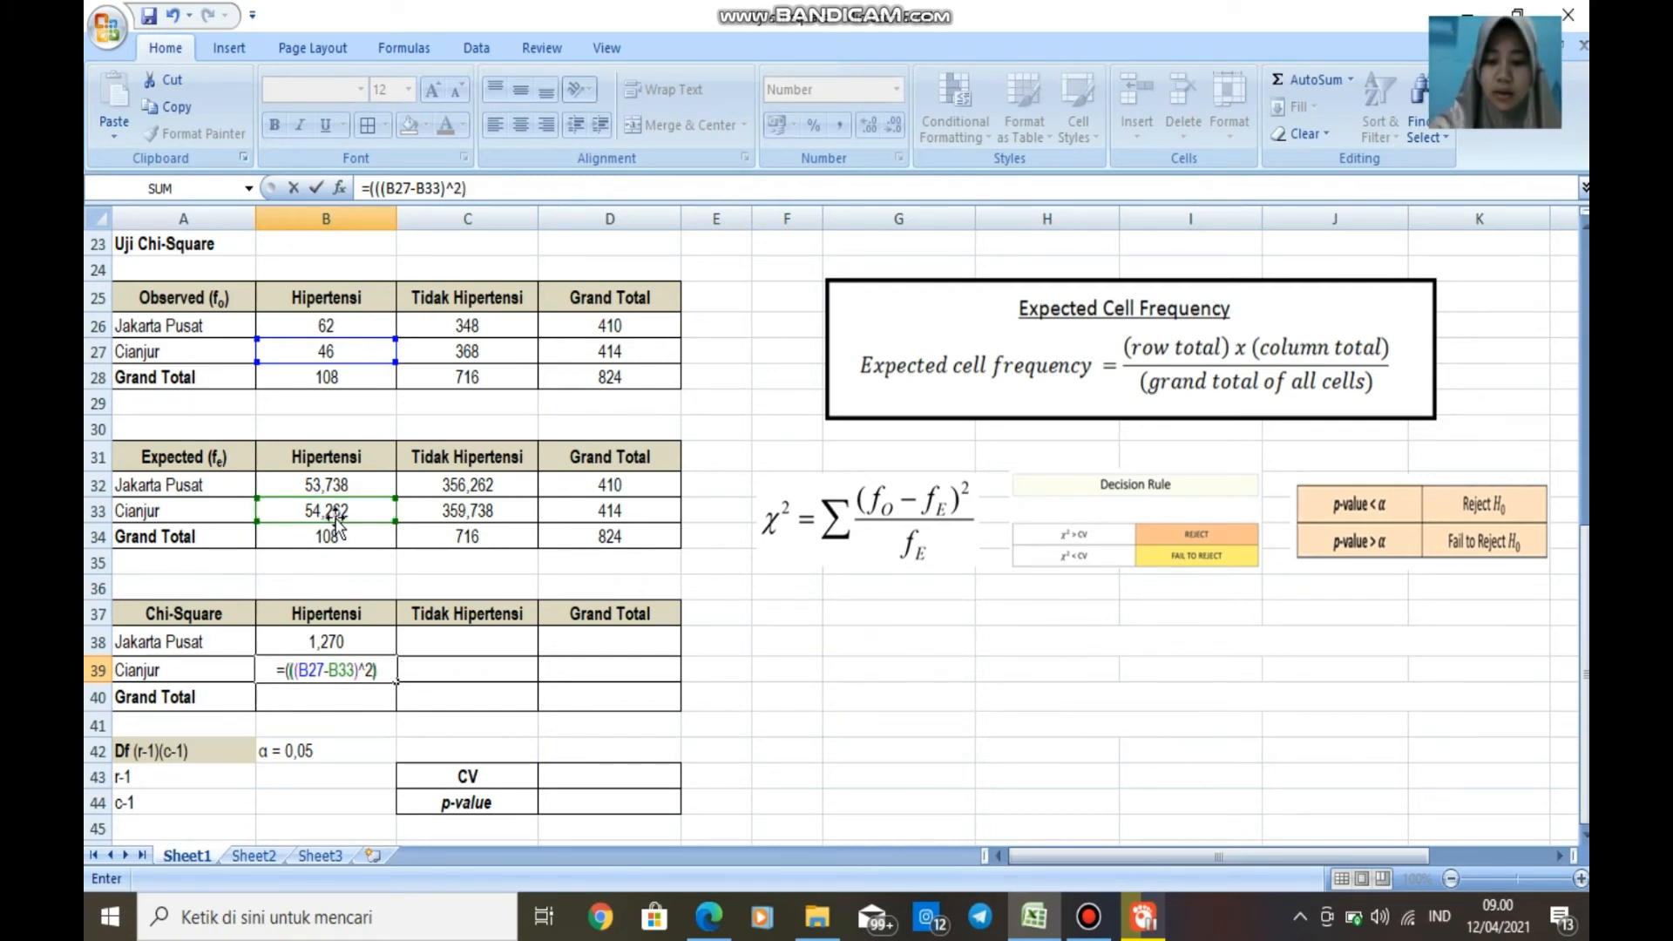
pyautogui.write('/')
pyautogui.click(366, 511)
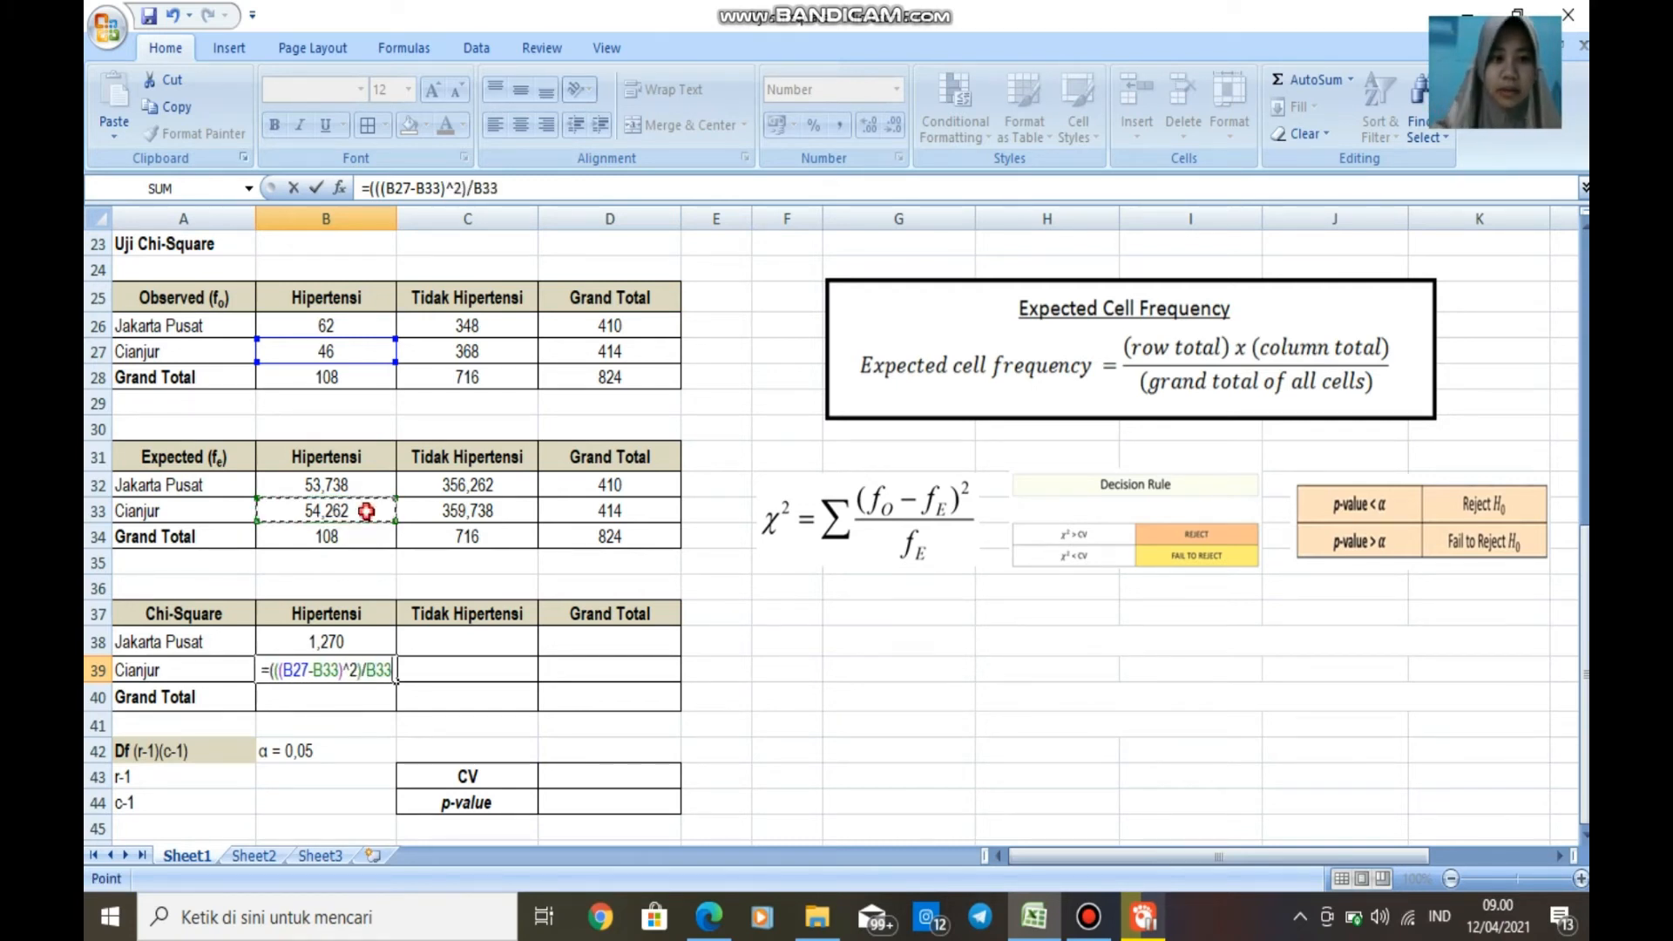
pyautogui.write(')')
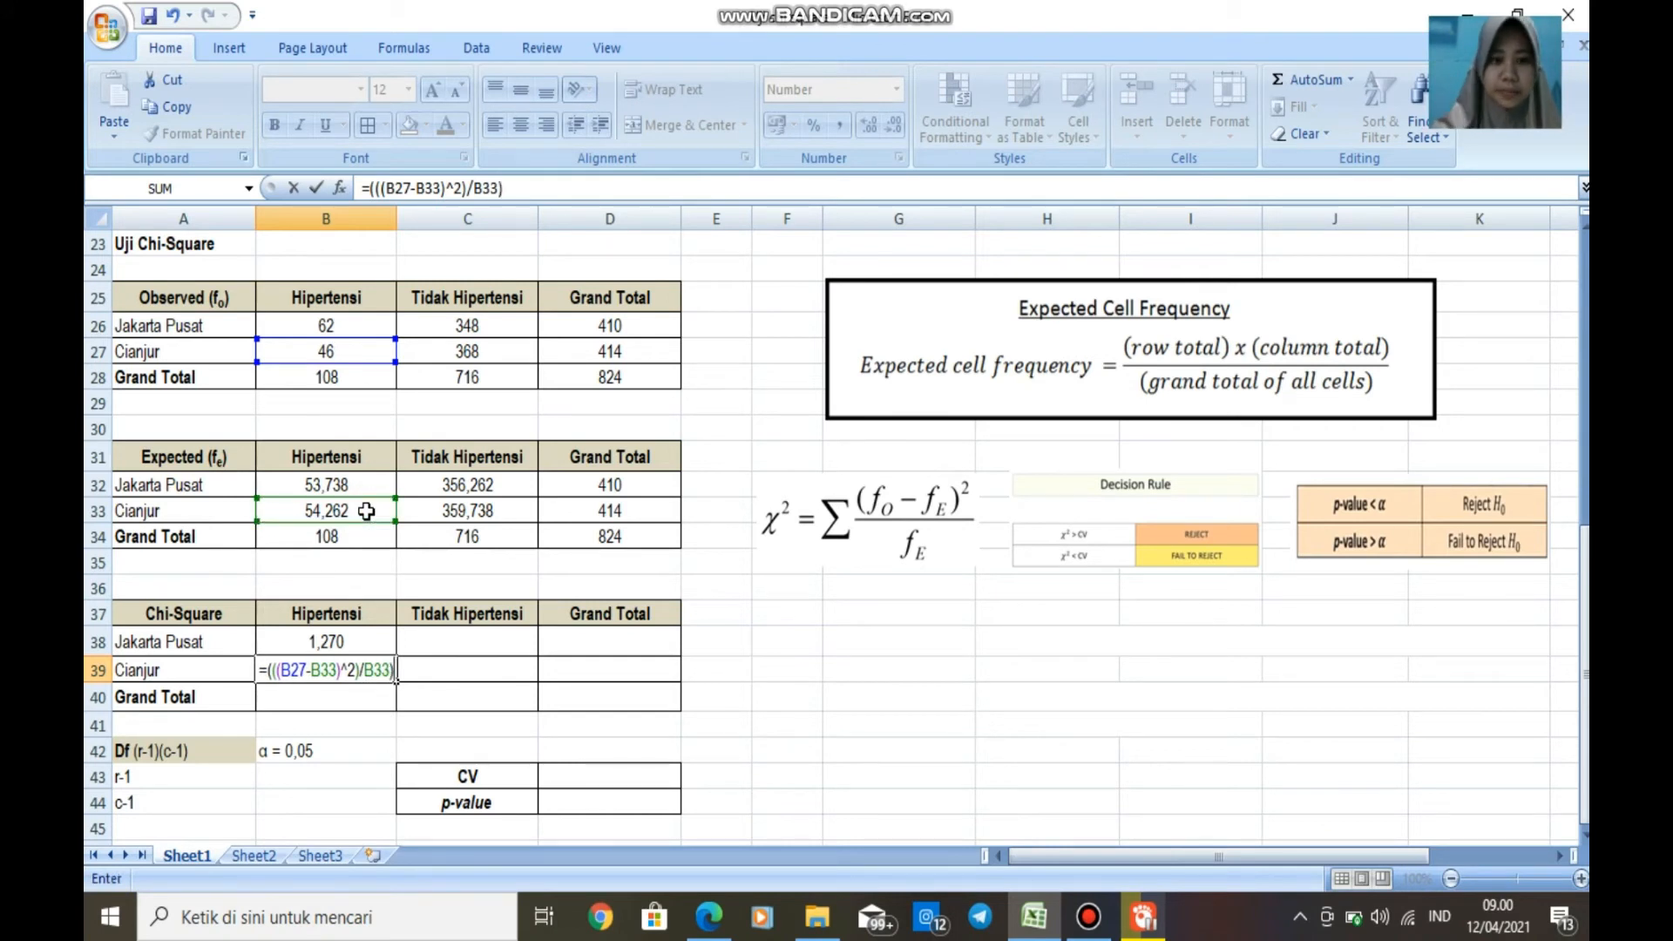
pyautogui.press('Return')
# Calculate the chi-square component for Jakarta Pusat's Tidak Hipertensi in C38 with the formula =(((C26-C32)^2)/C32).
pyautogui.click(450, 635)
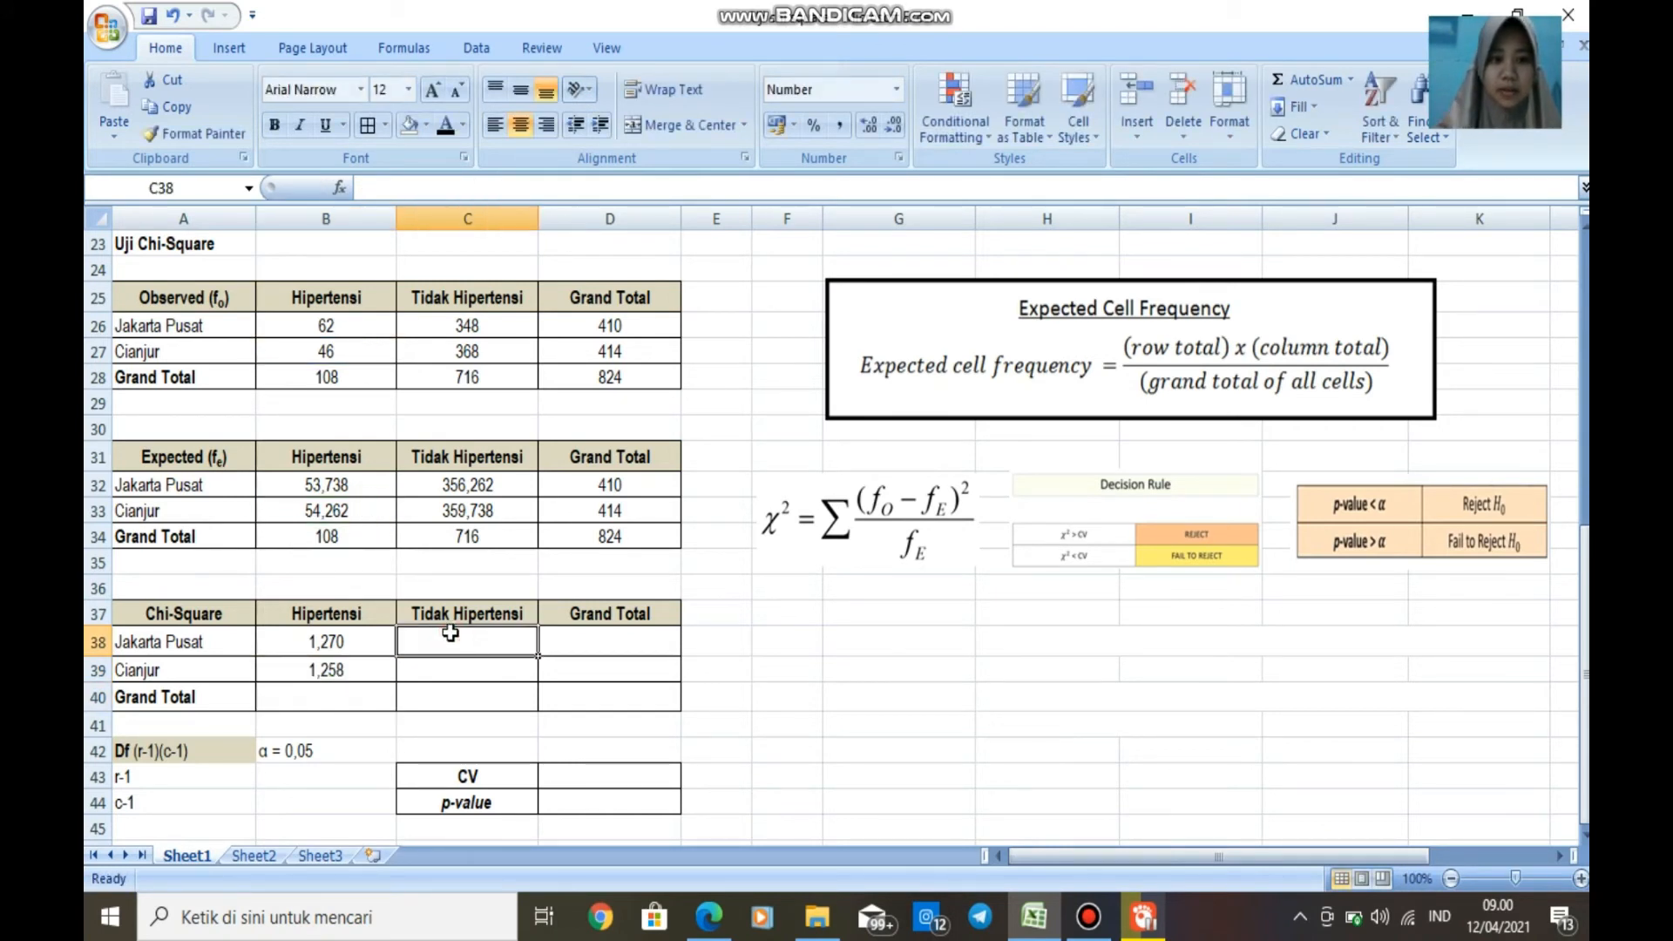
pyautogui.write('=')
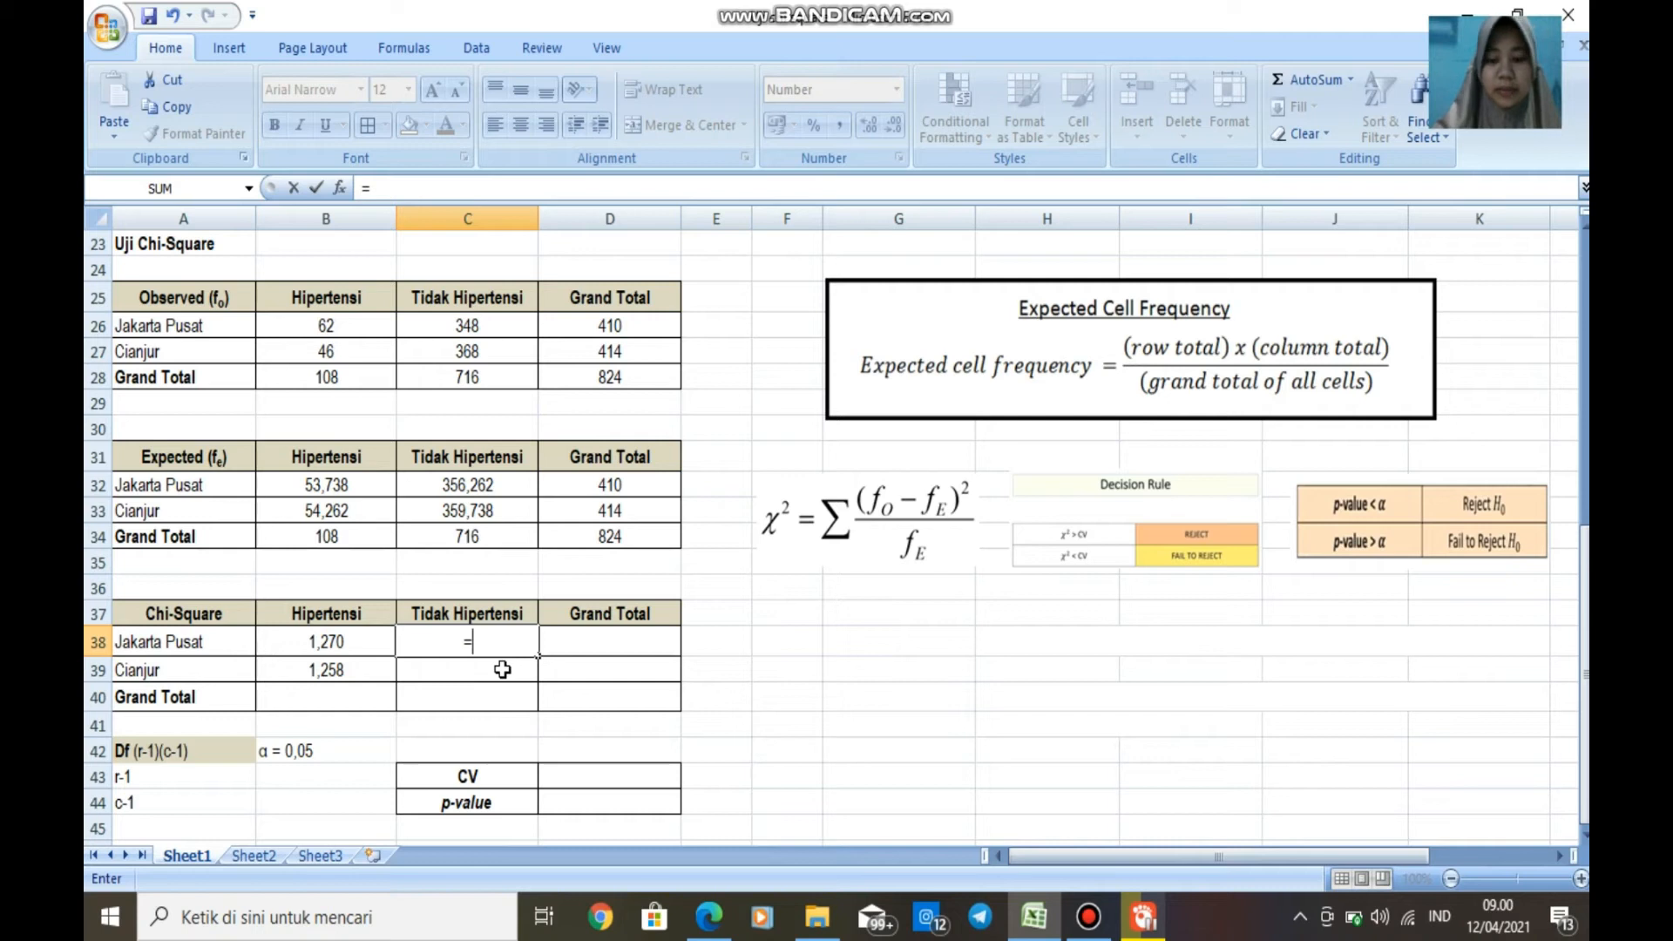
pyautogui.write('(')
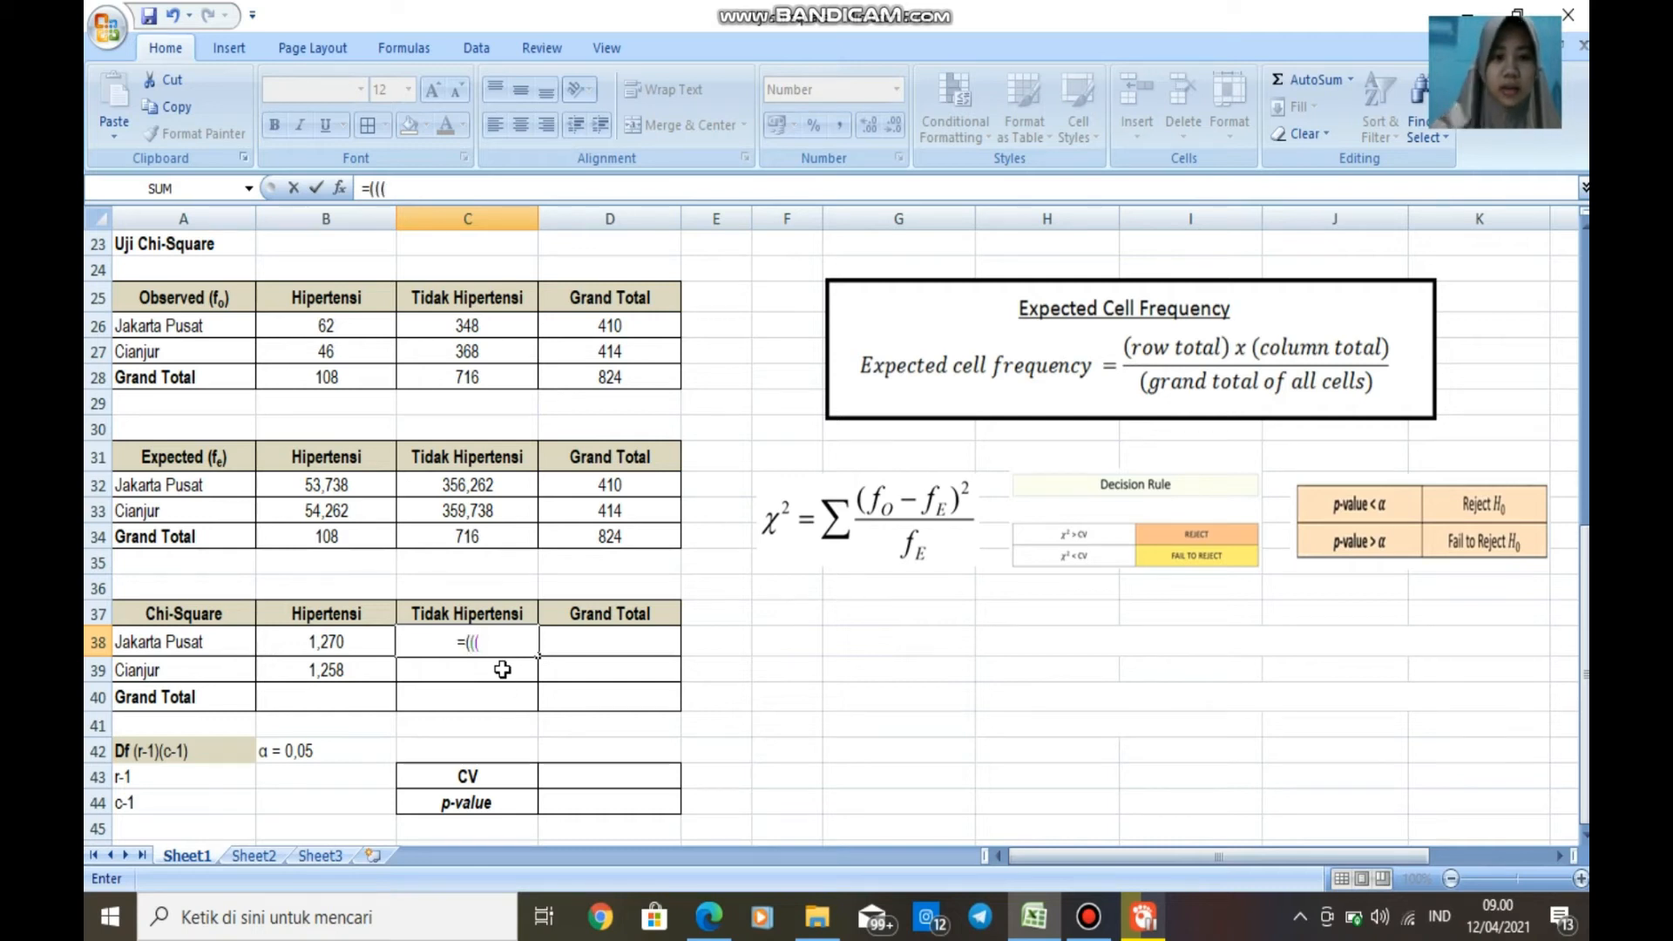
pyautogui.write('((')
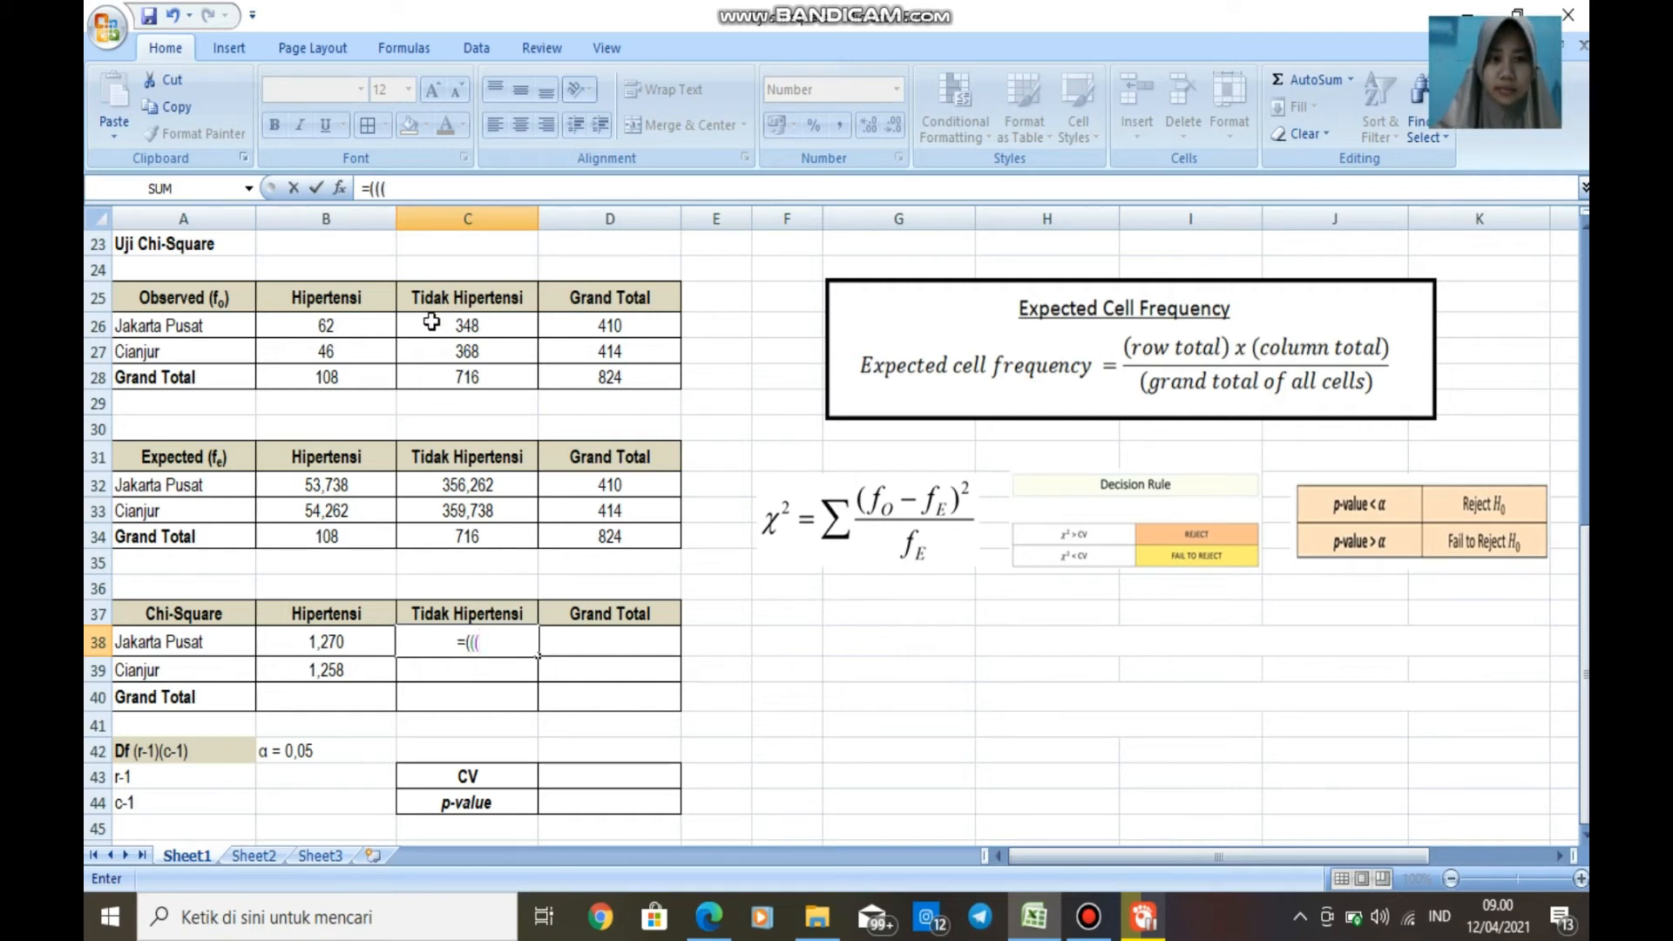
pyautogui.click(432, 322)
pyautogui.write('-')
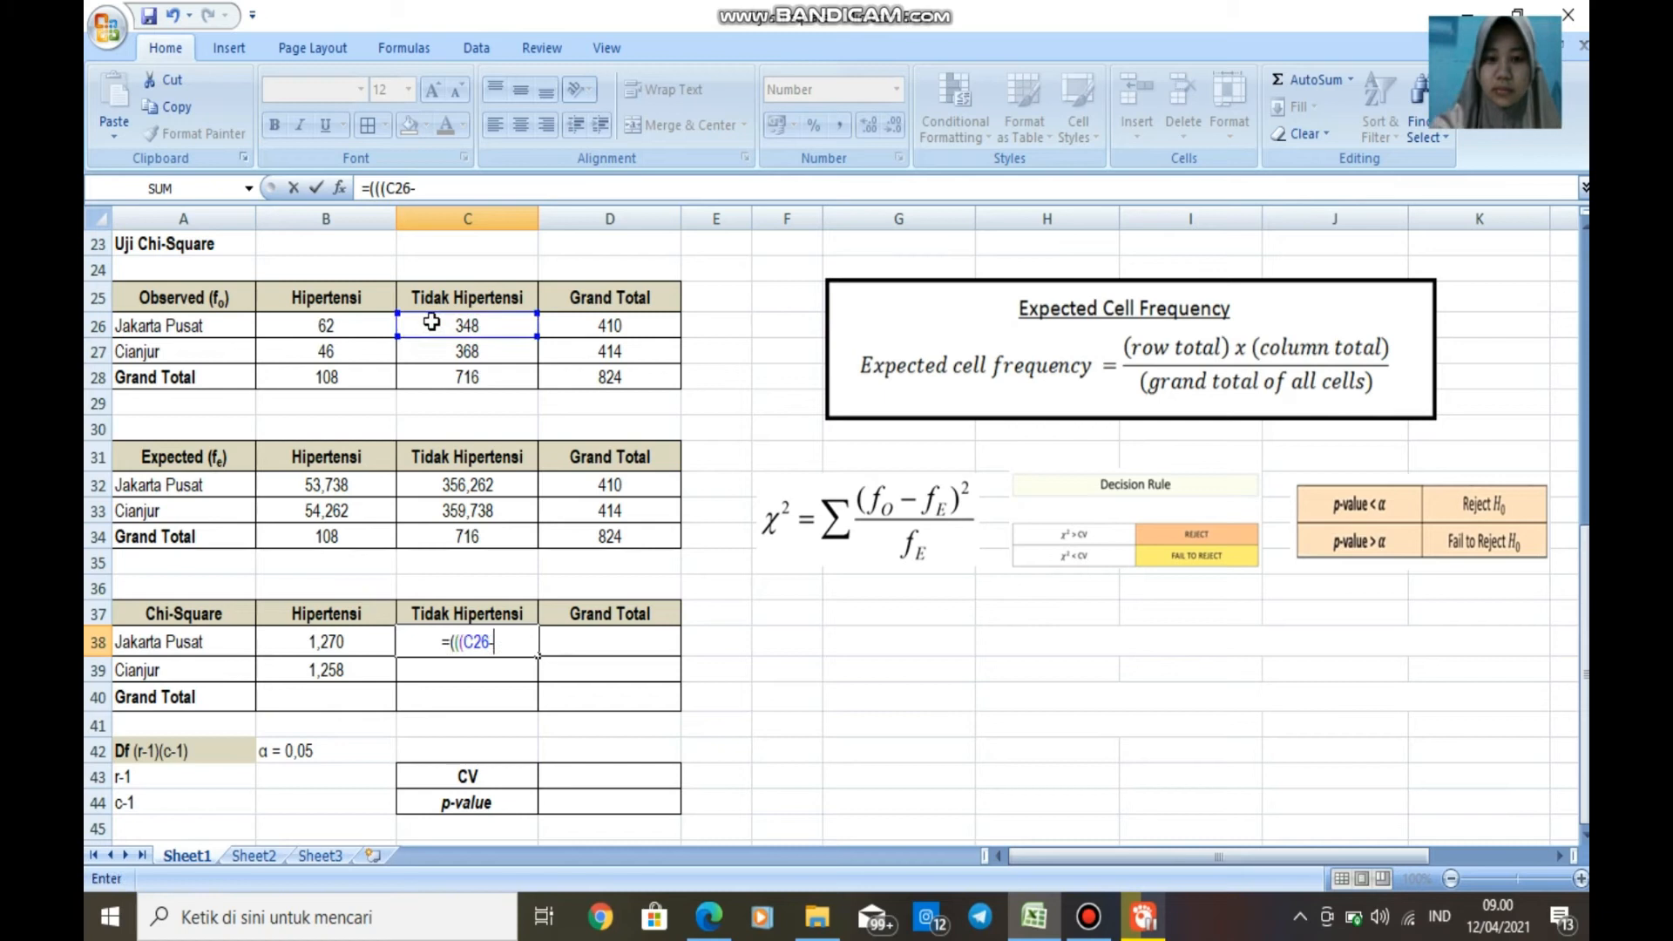
pyautogui.click(510, 485)
pyautogui.write(')')
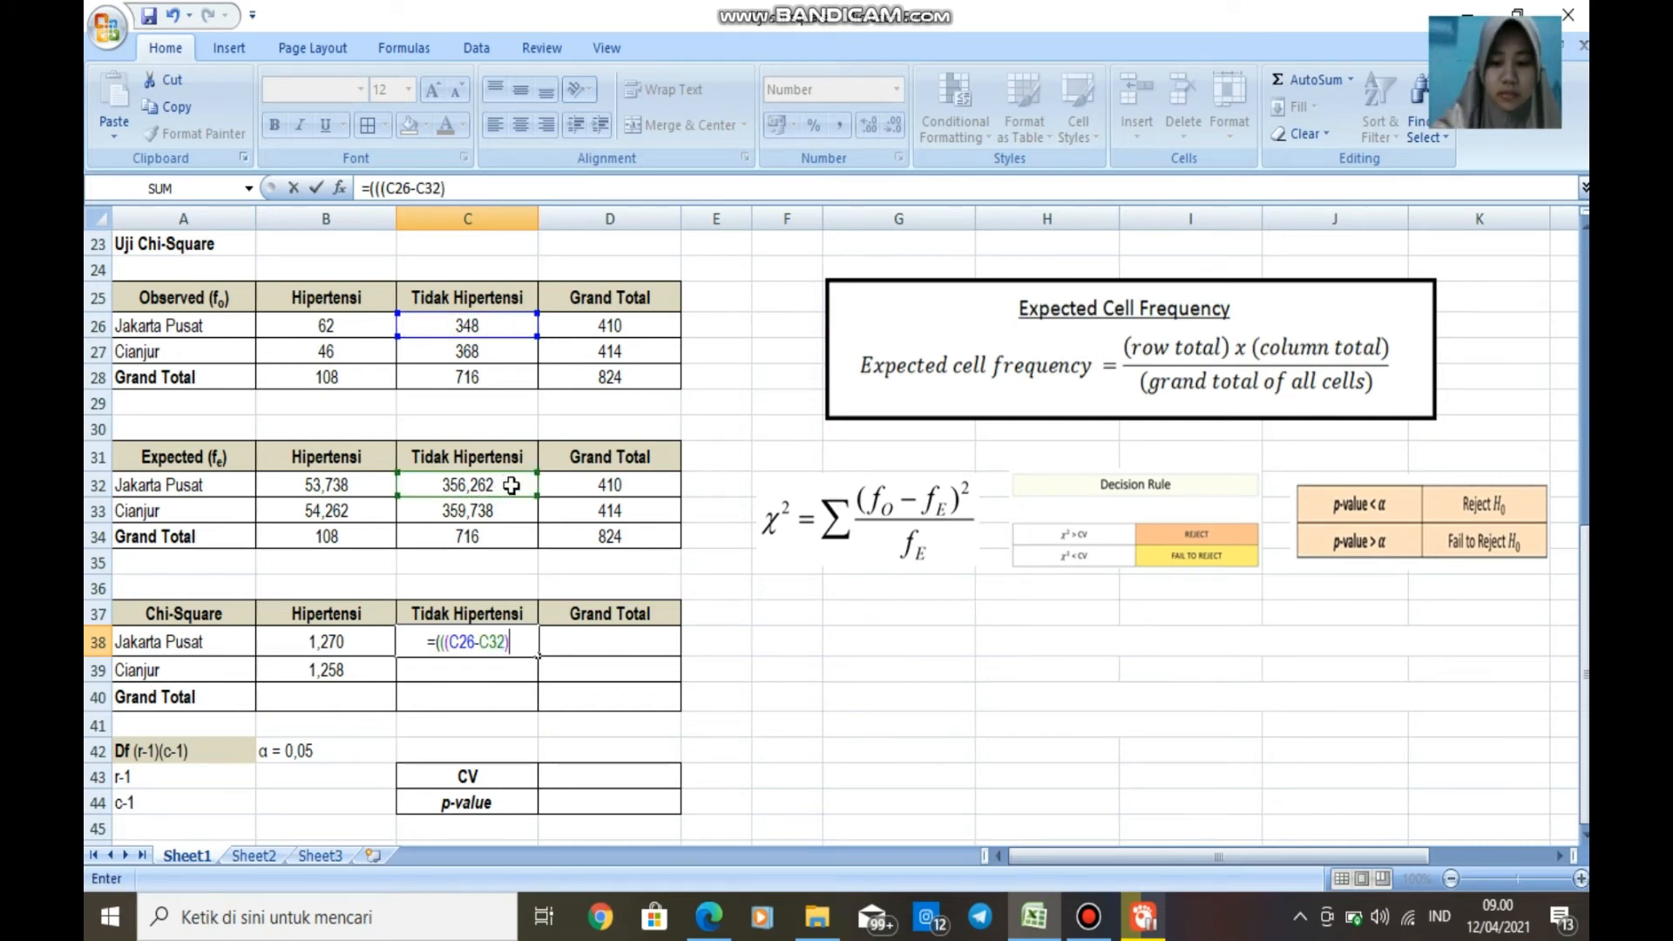
pyautogui.write('^2')
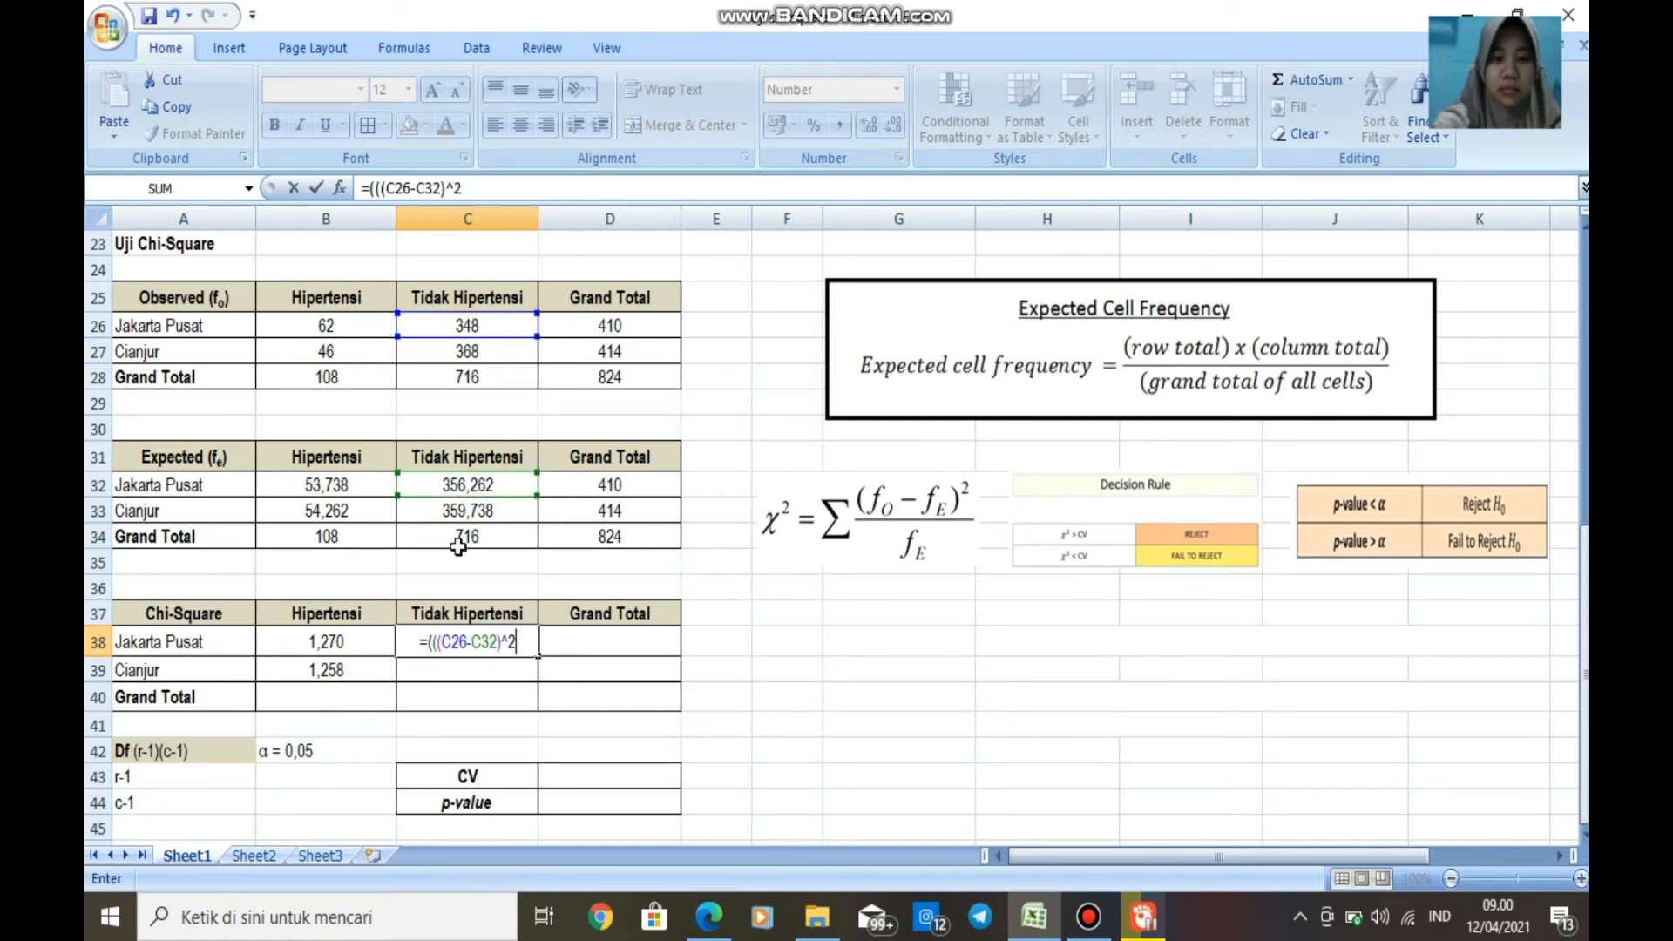
pyautogui.write(')')
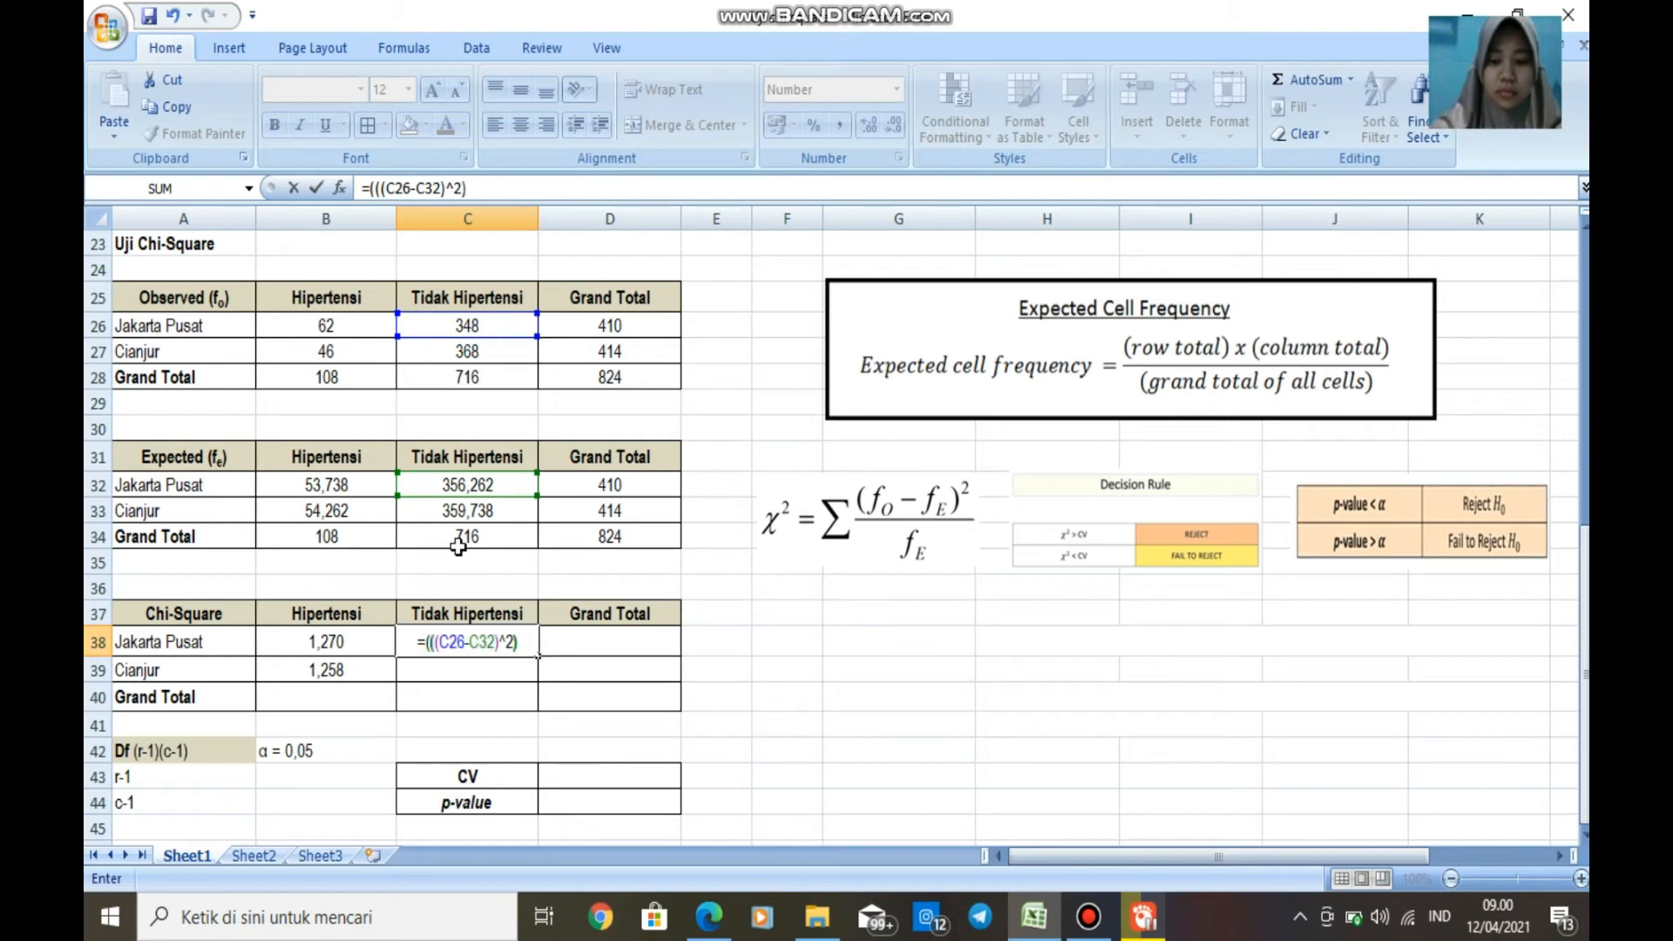
pyautogui.write('/')
pyautogui.click(447, 486)
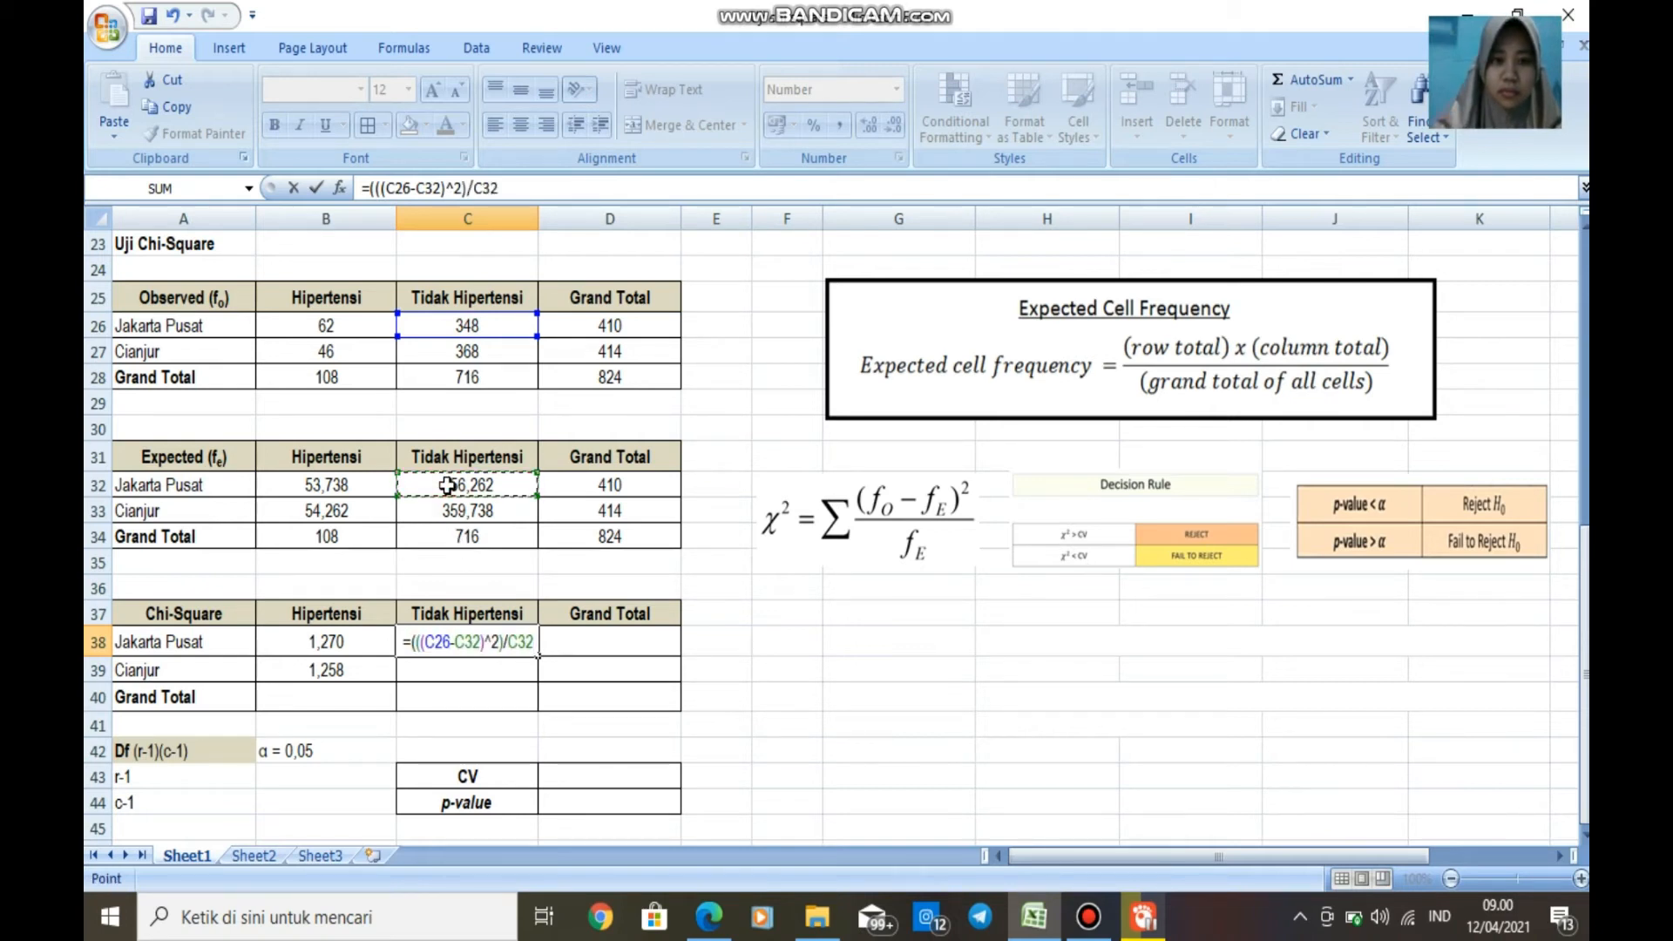
pyautogui.press('Return')
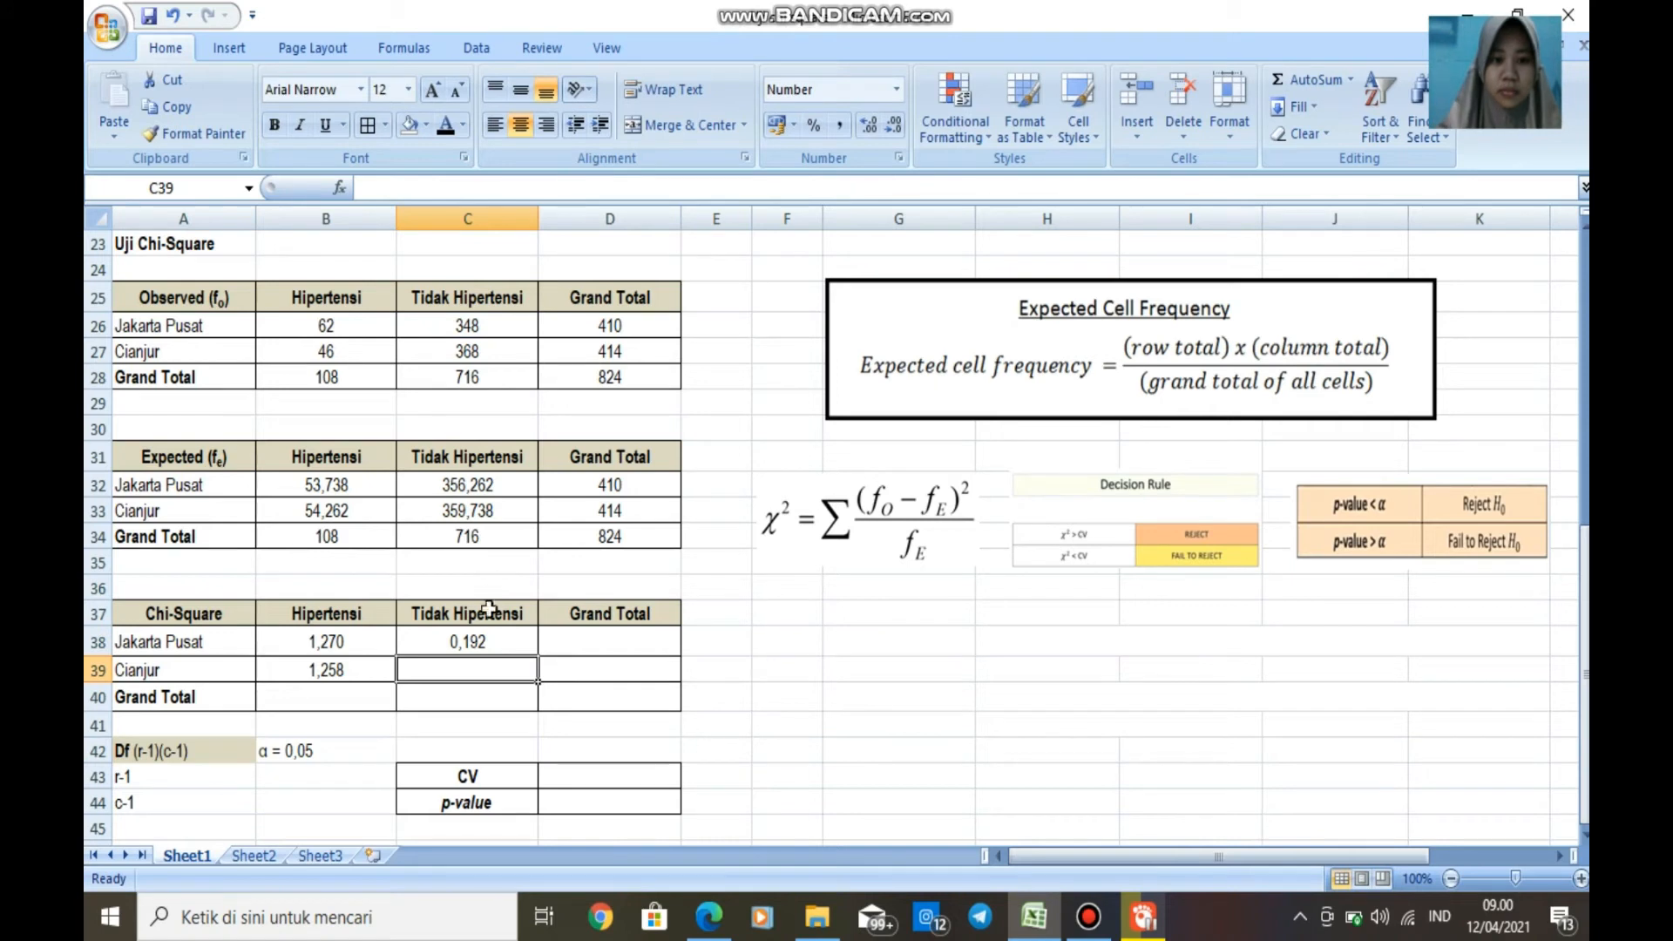
# Calculate the chi-square component for Cianjur's Tidak Hipertensi in C39 with the formula =(((C27-C33)^2)/C33).
pyautogui.write('=')
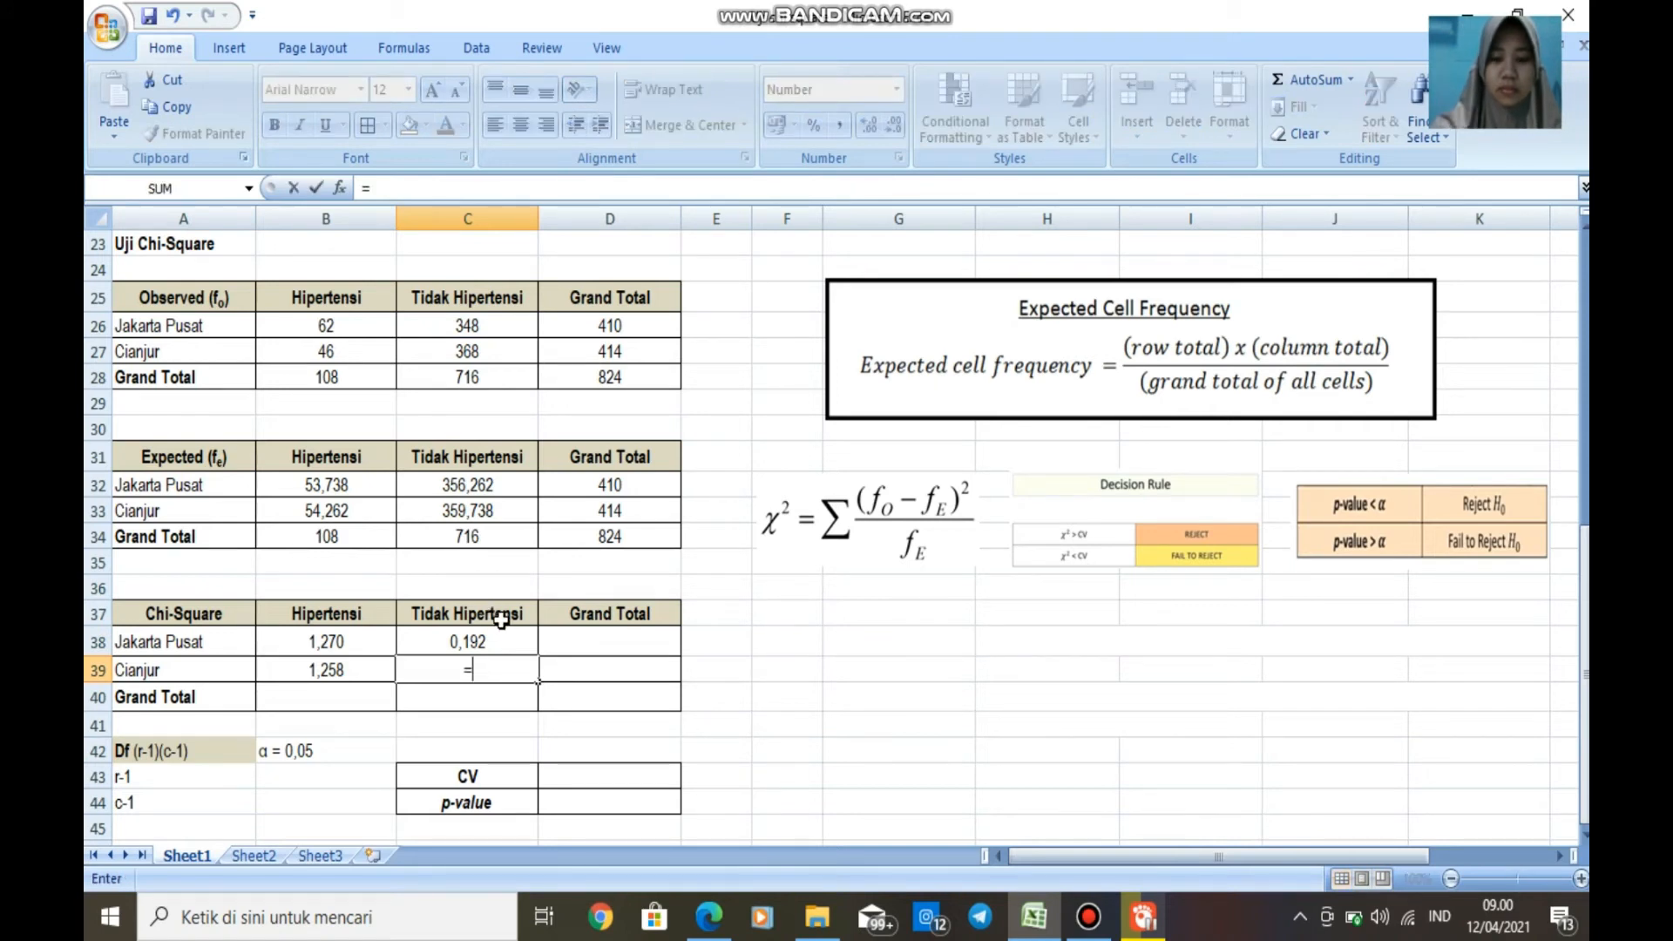
pyautogui.write('(((')
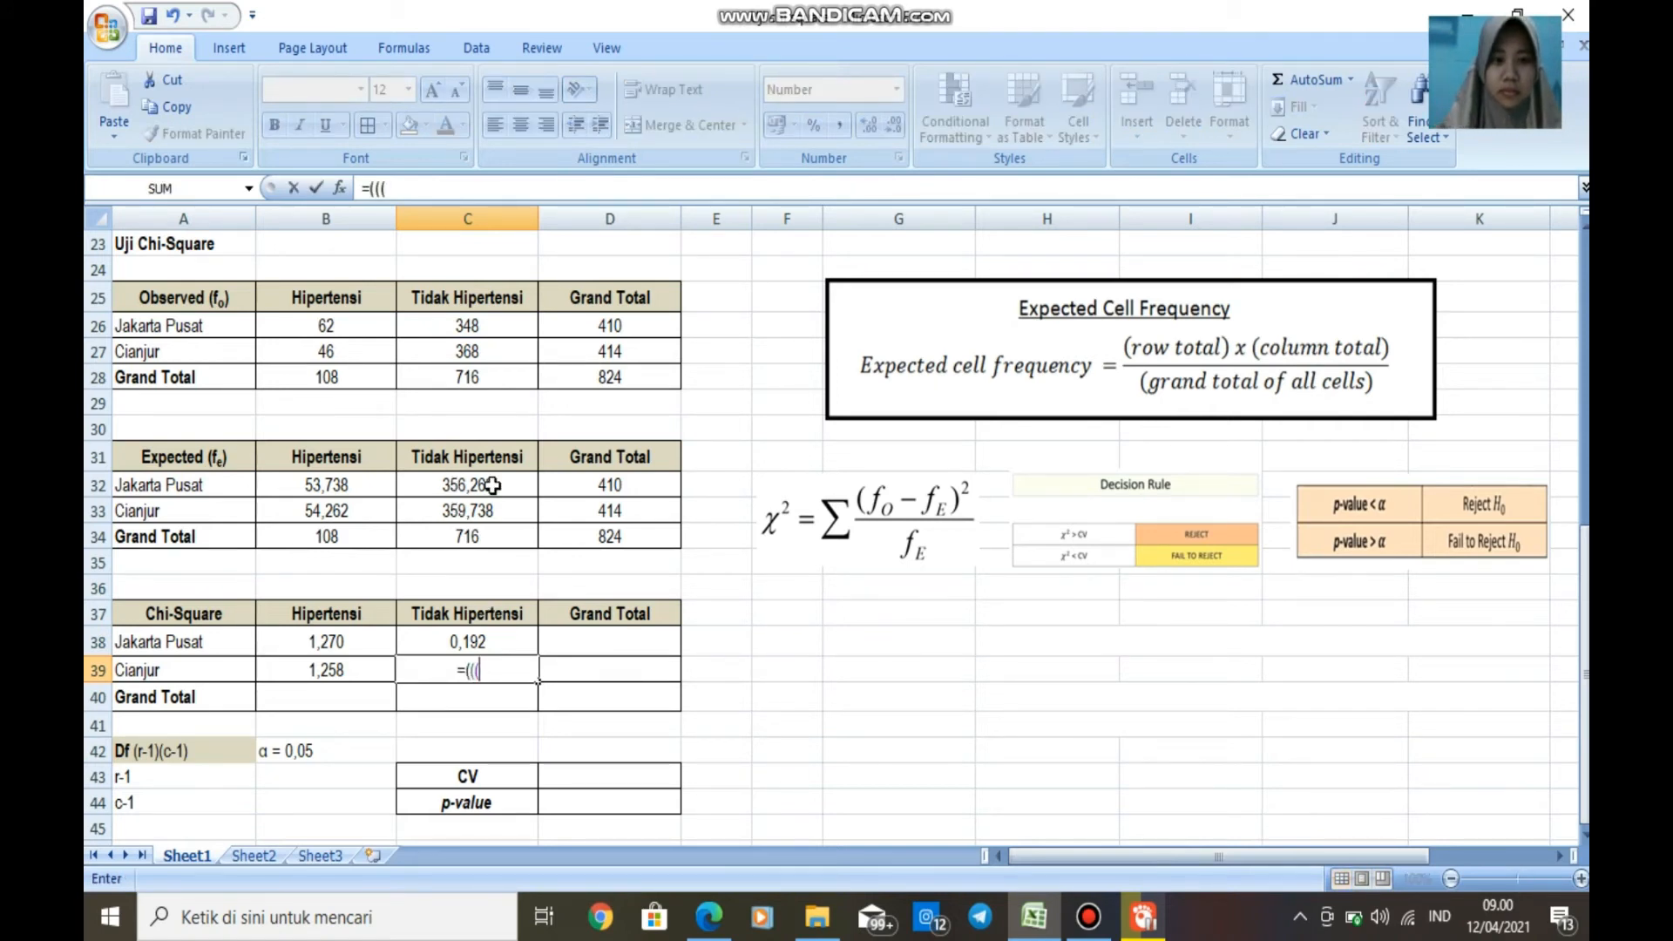
pyautogui.click(466, 351)
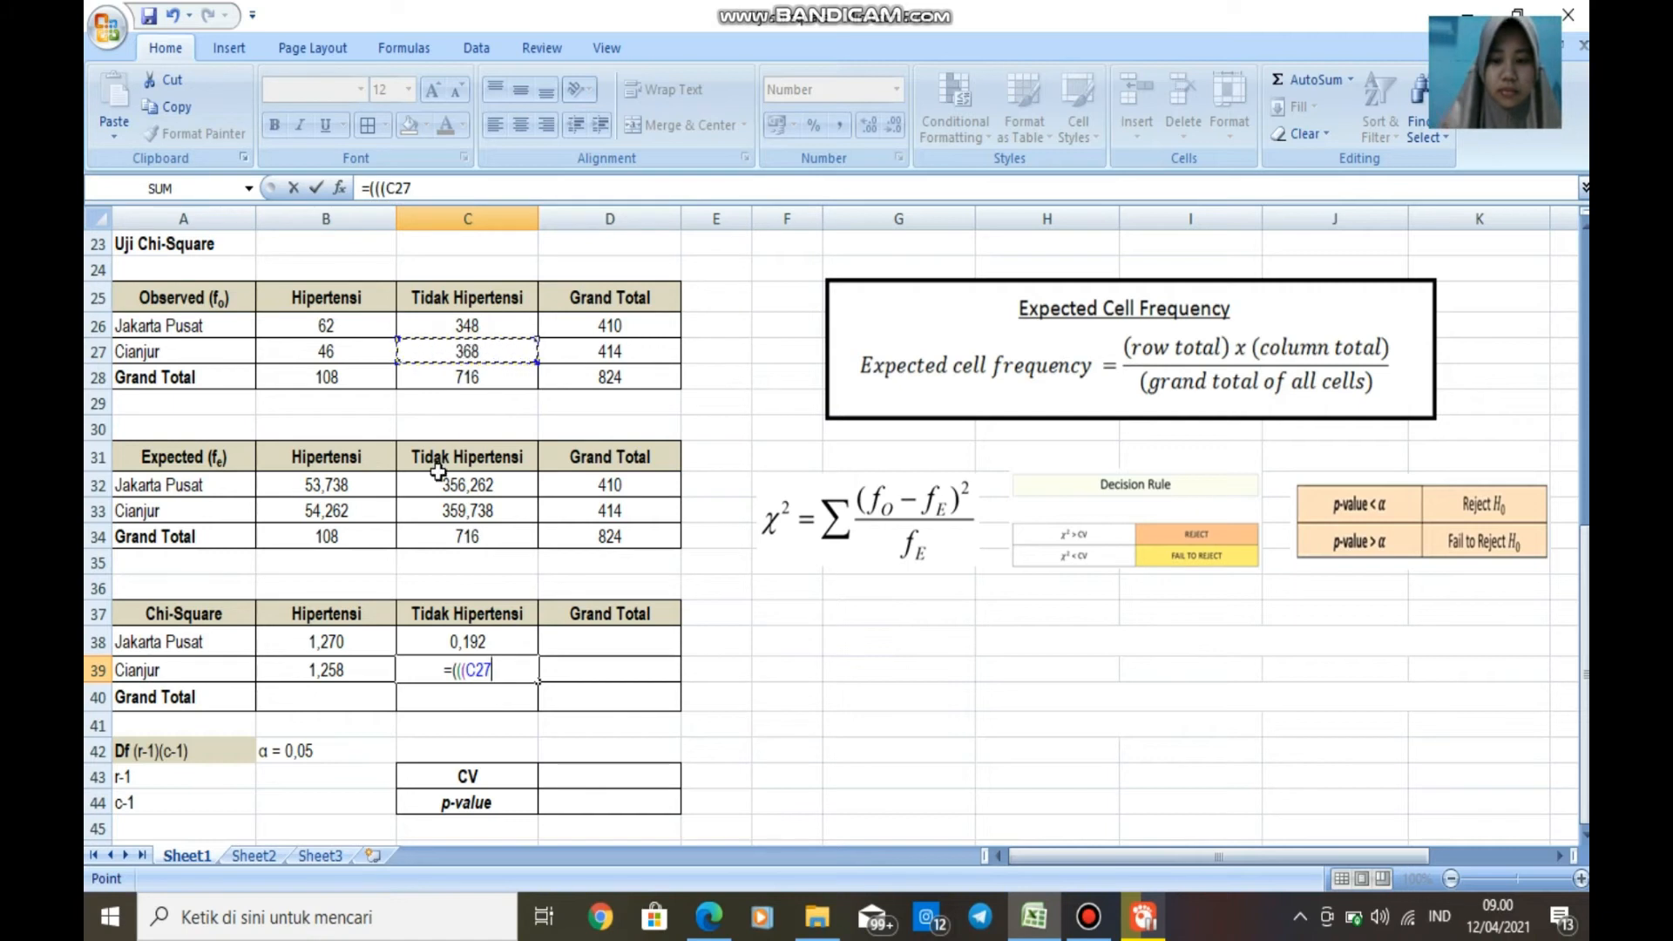
pyautogui.write('-')
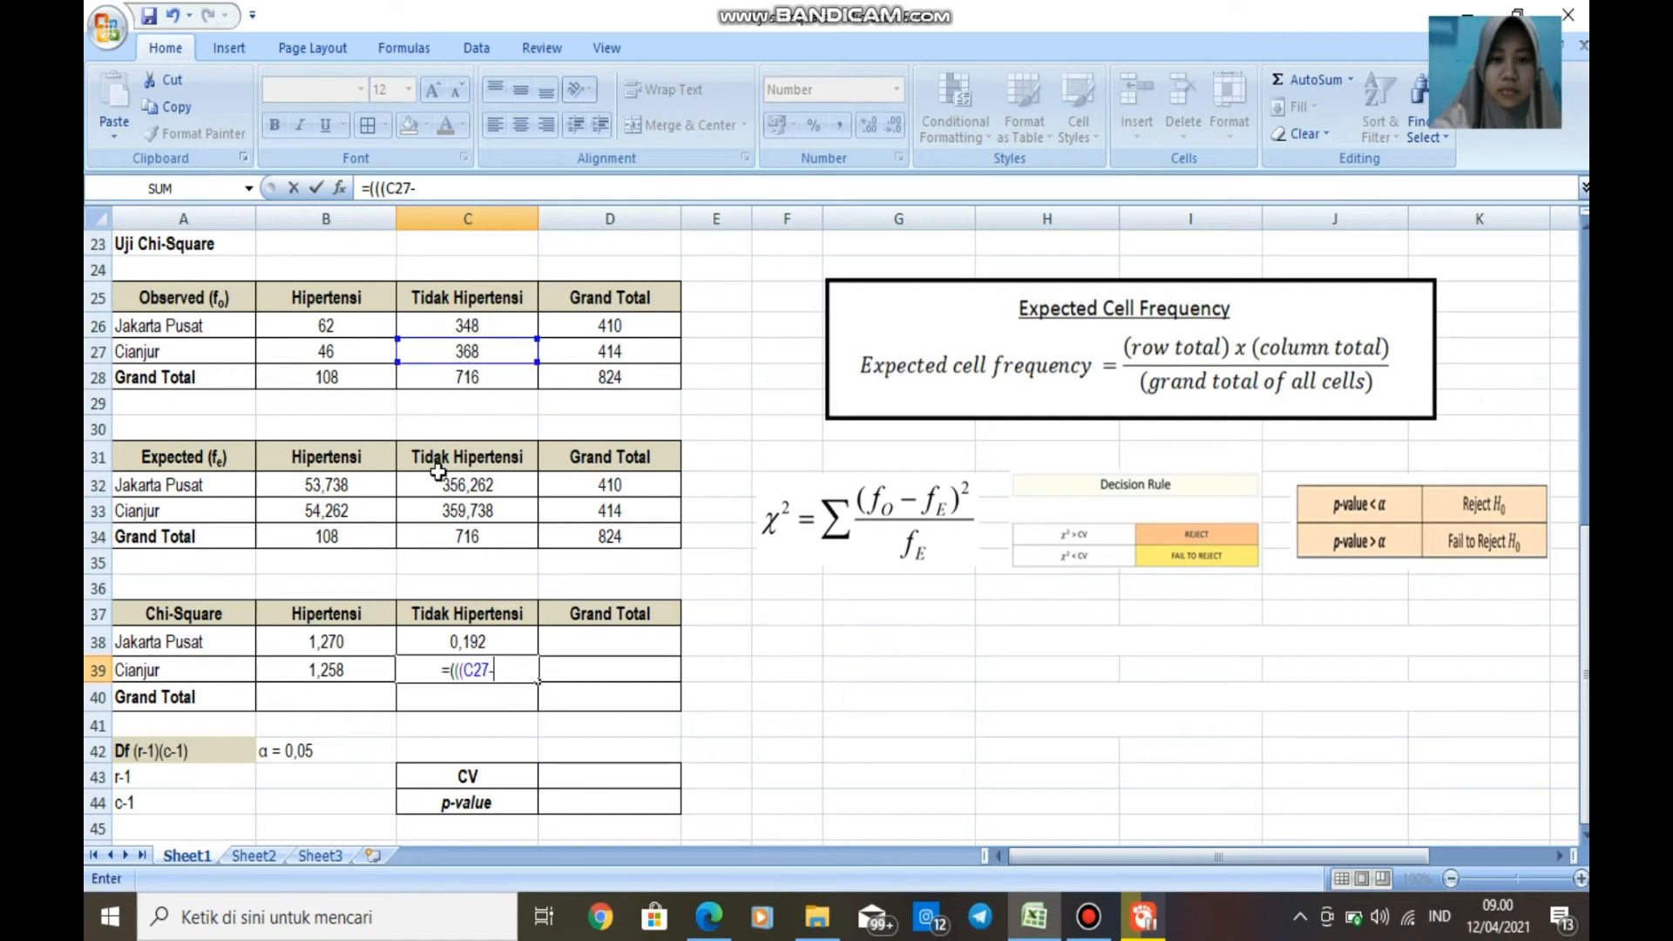
pyautogui.click(469, 510)
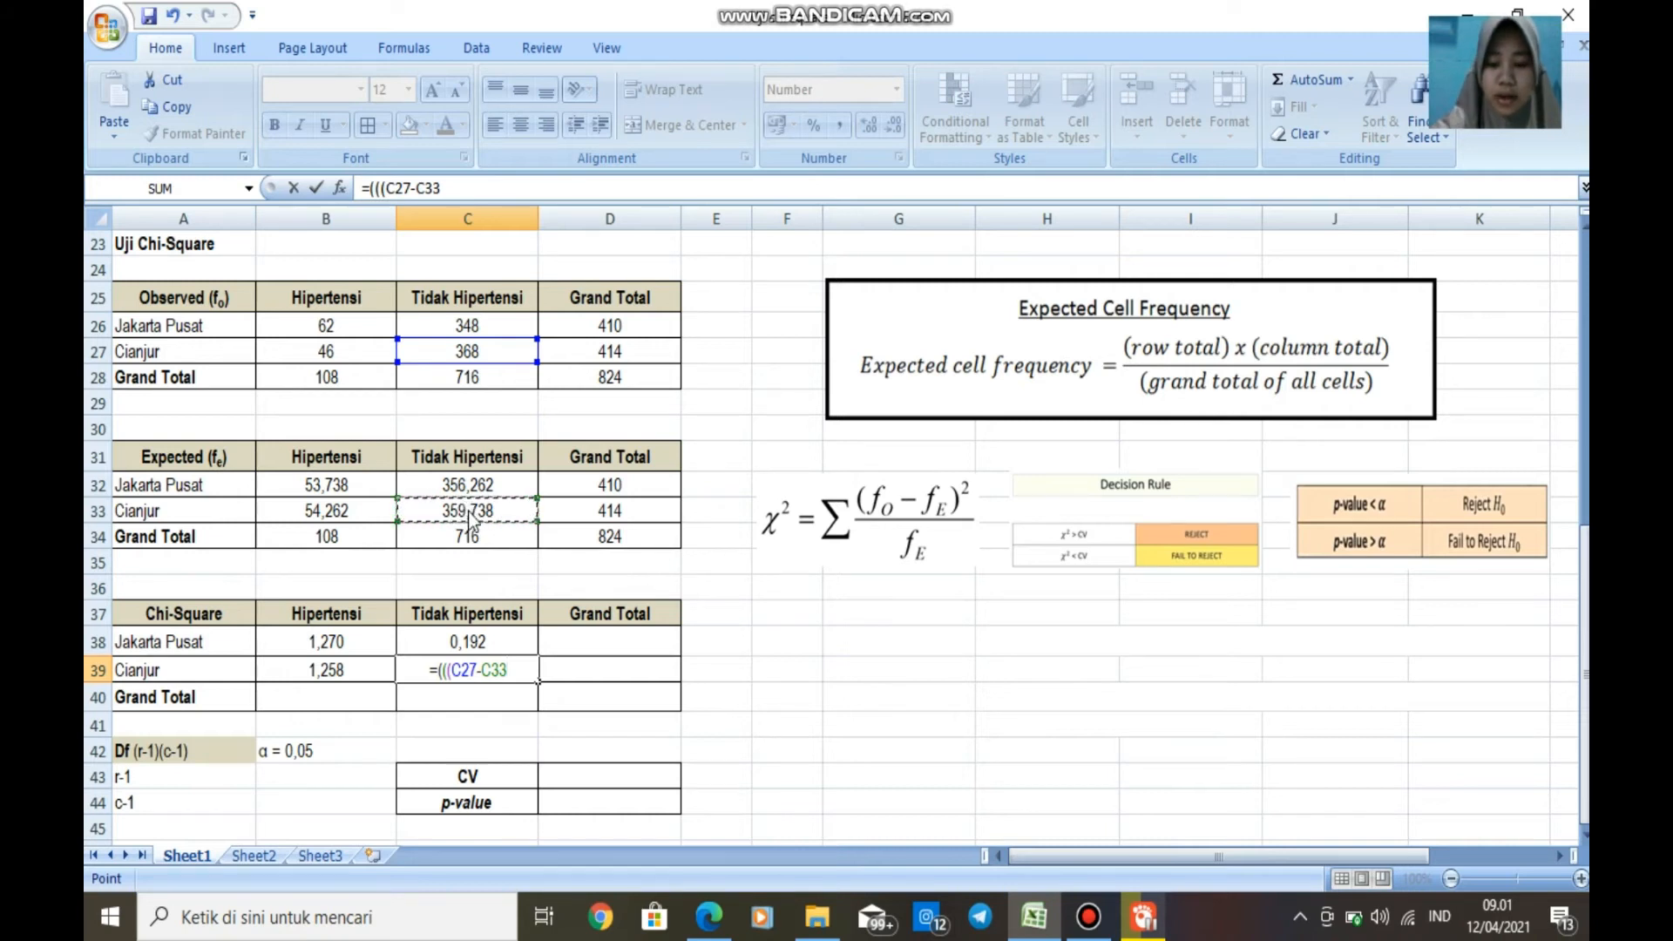
pyautogui.write(')')
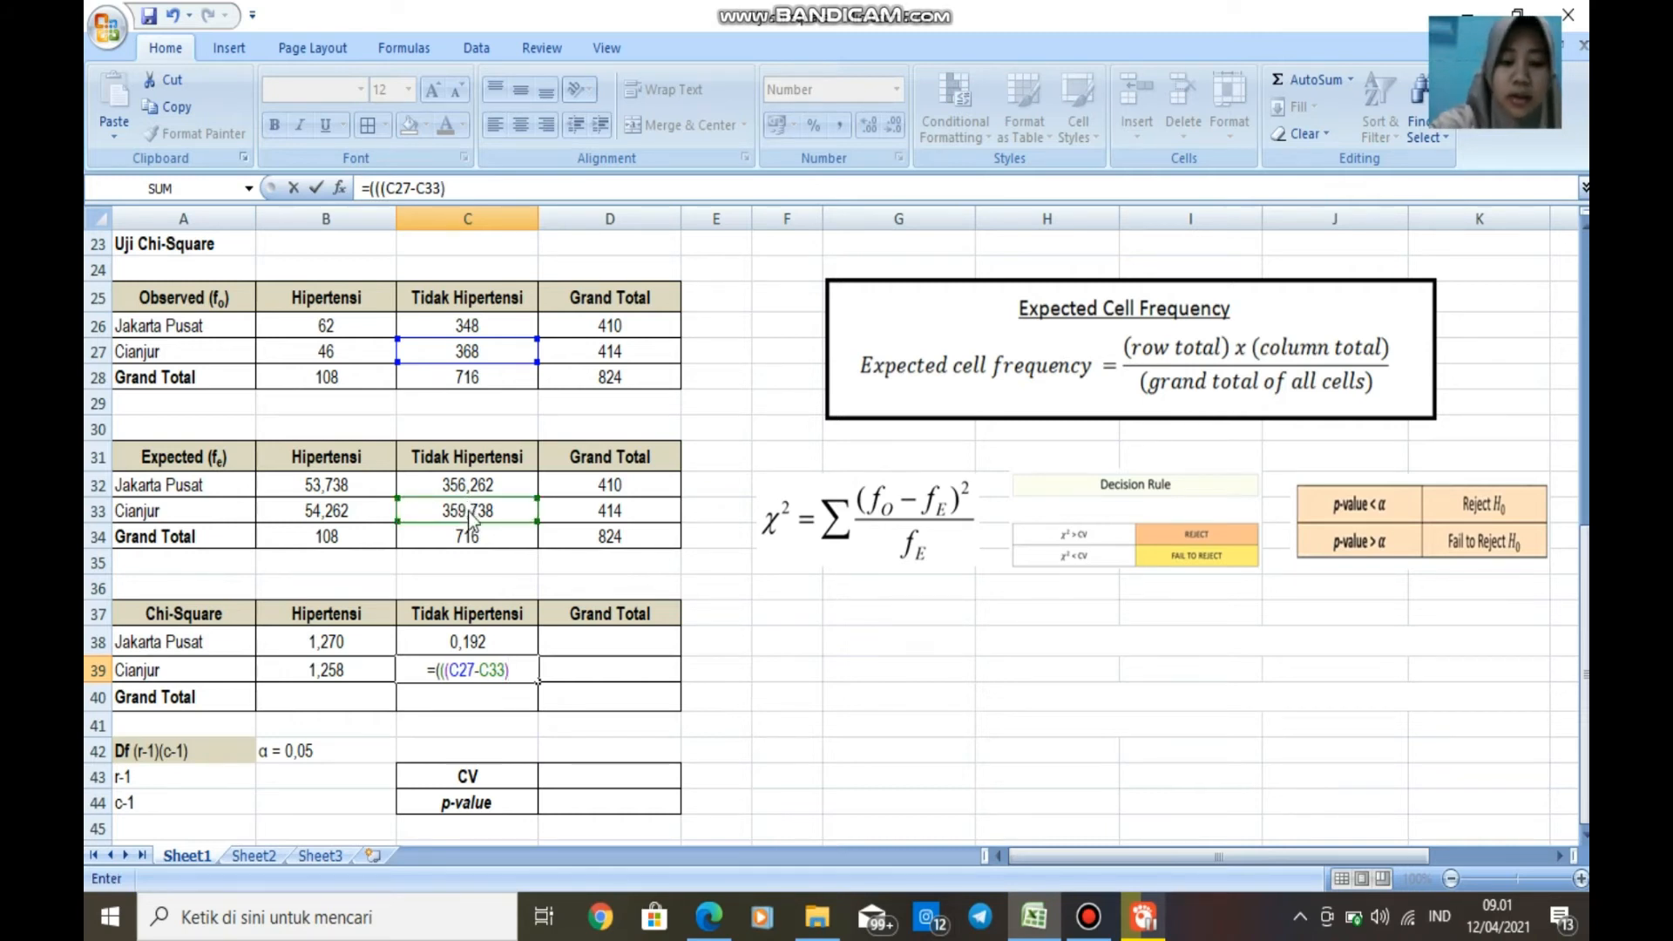
pyautogui.write('^2)/')
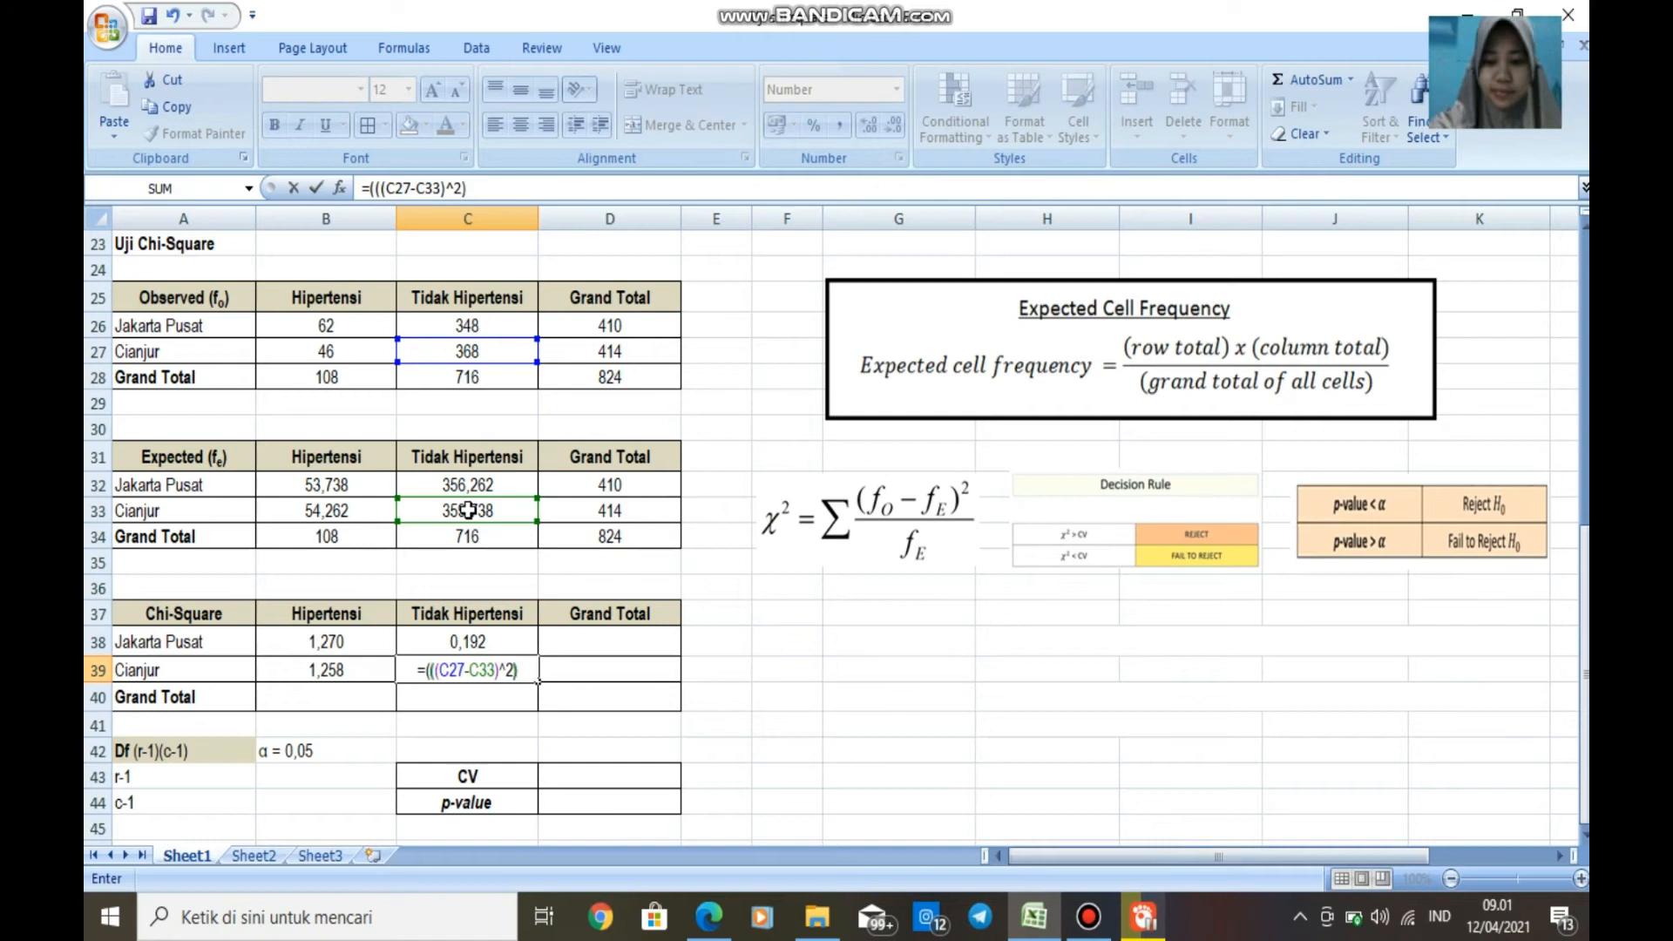
pyautogui.click(494, 512)
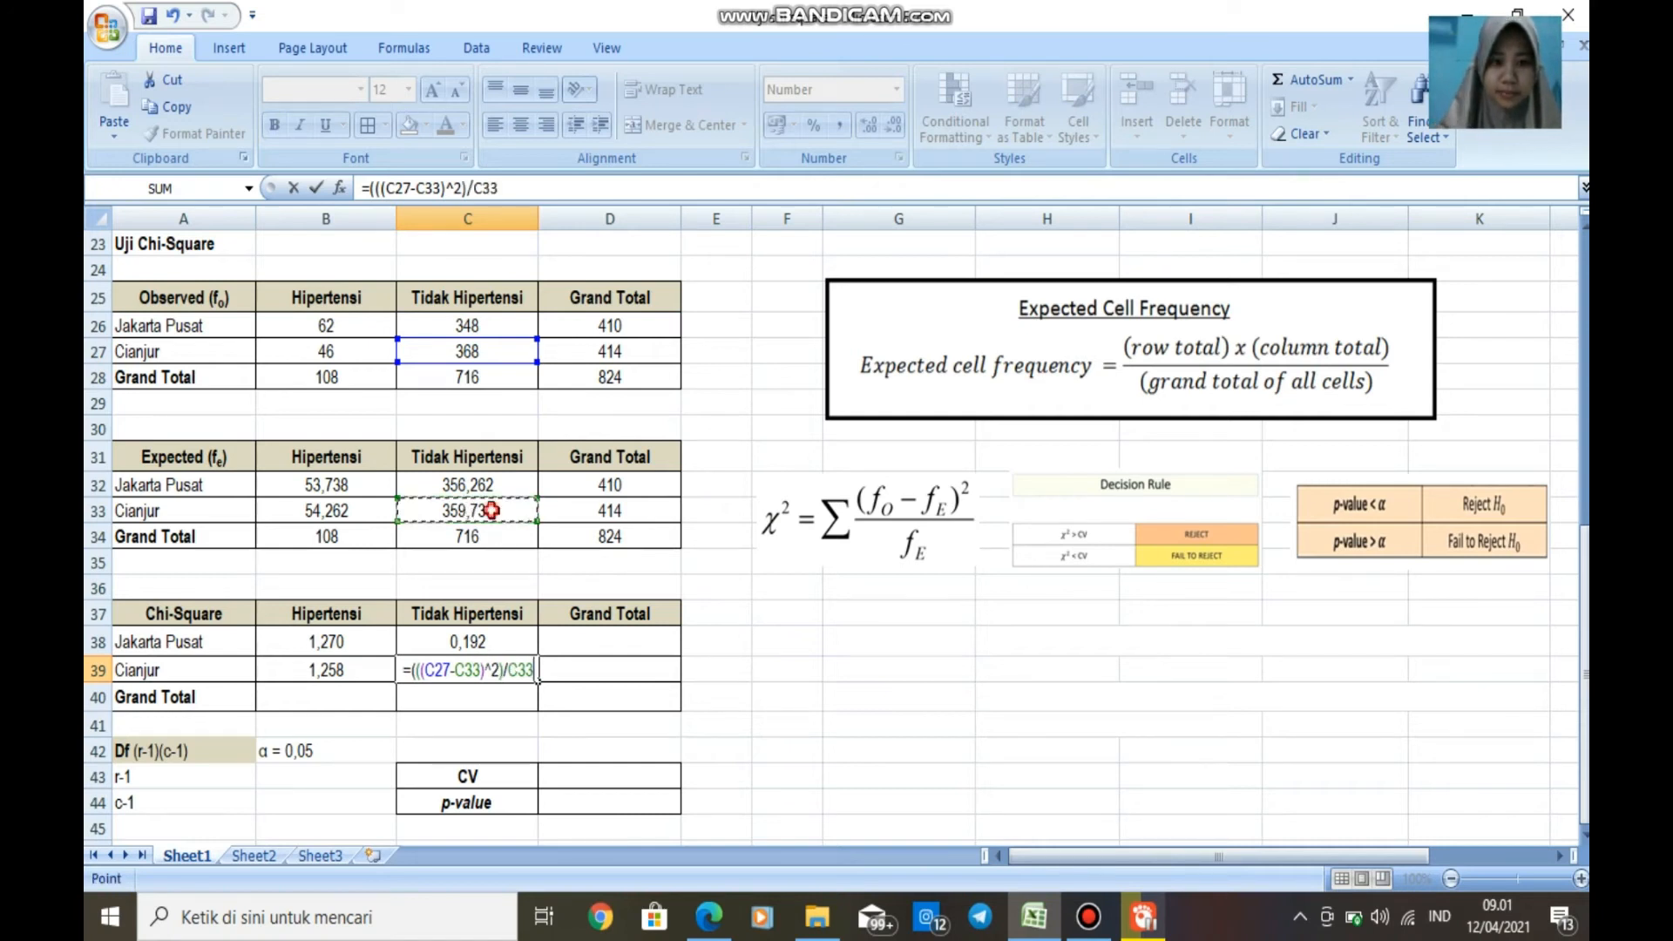
pyautogui.write(')')
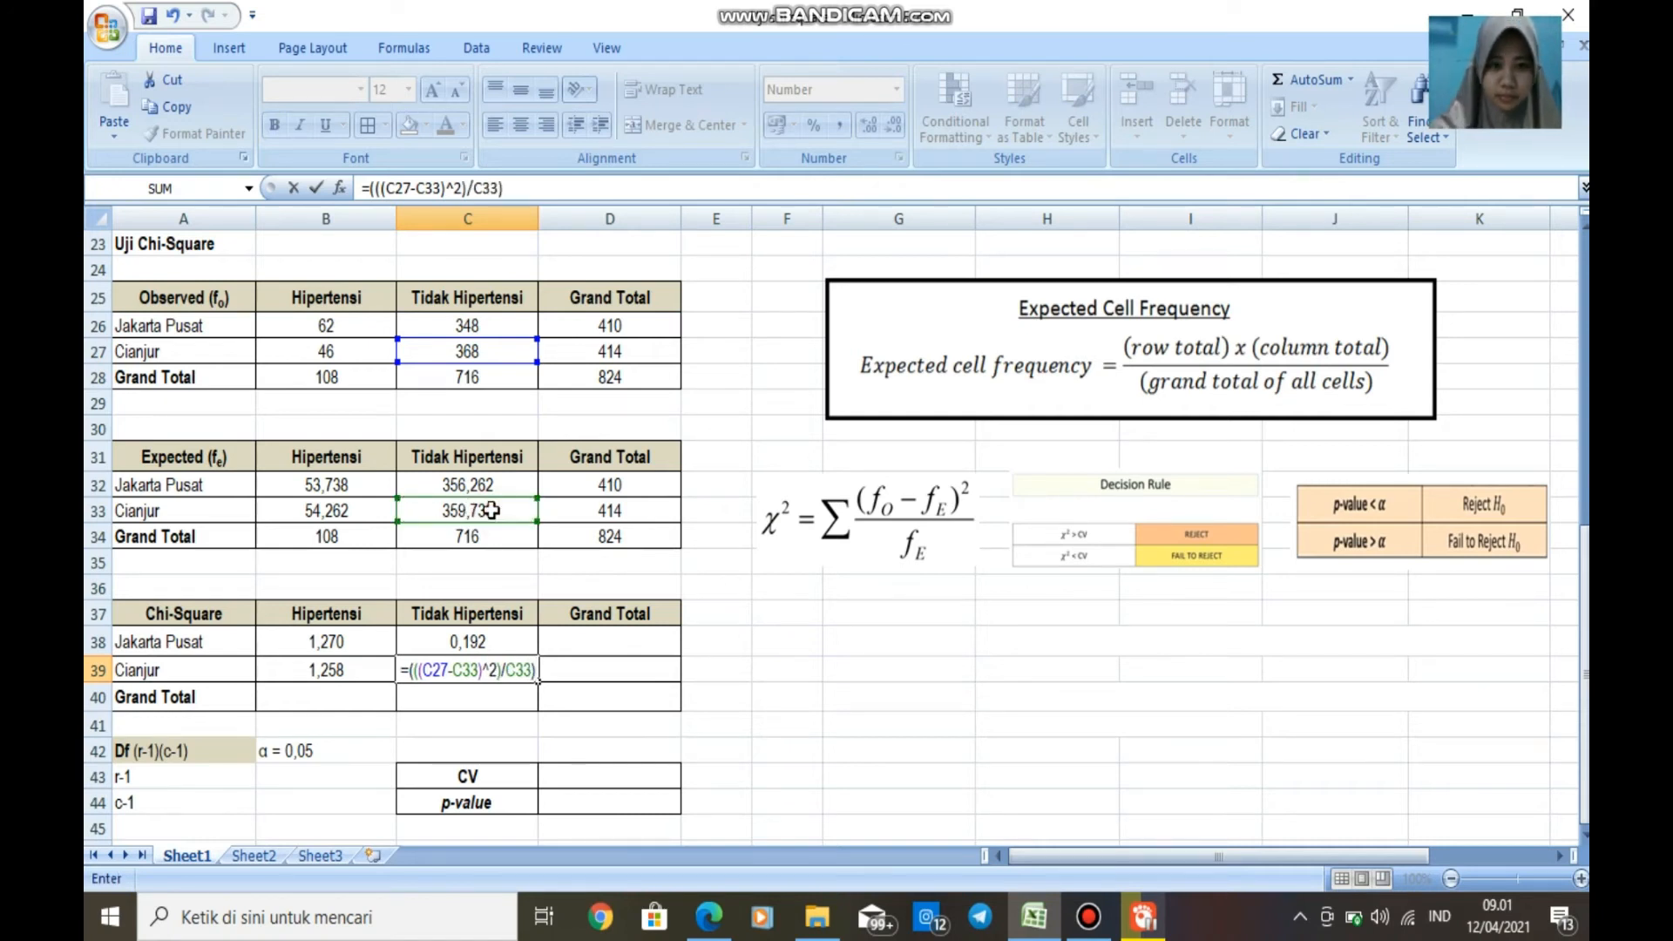
pyautogui.press('Return')
# Sum the Jakarta Pusat and Cianjur rows of the Chi-Square table into the Grand Total cells D38 and D39.
pyautogui.moveTo(296, 643); pyautogui.dragTo(471, 639)
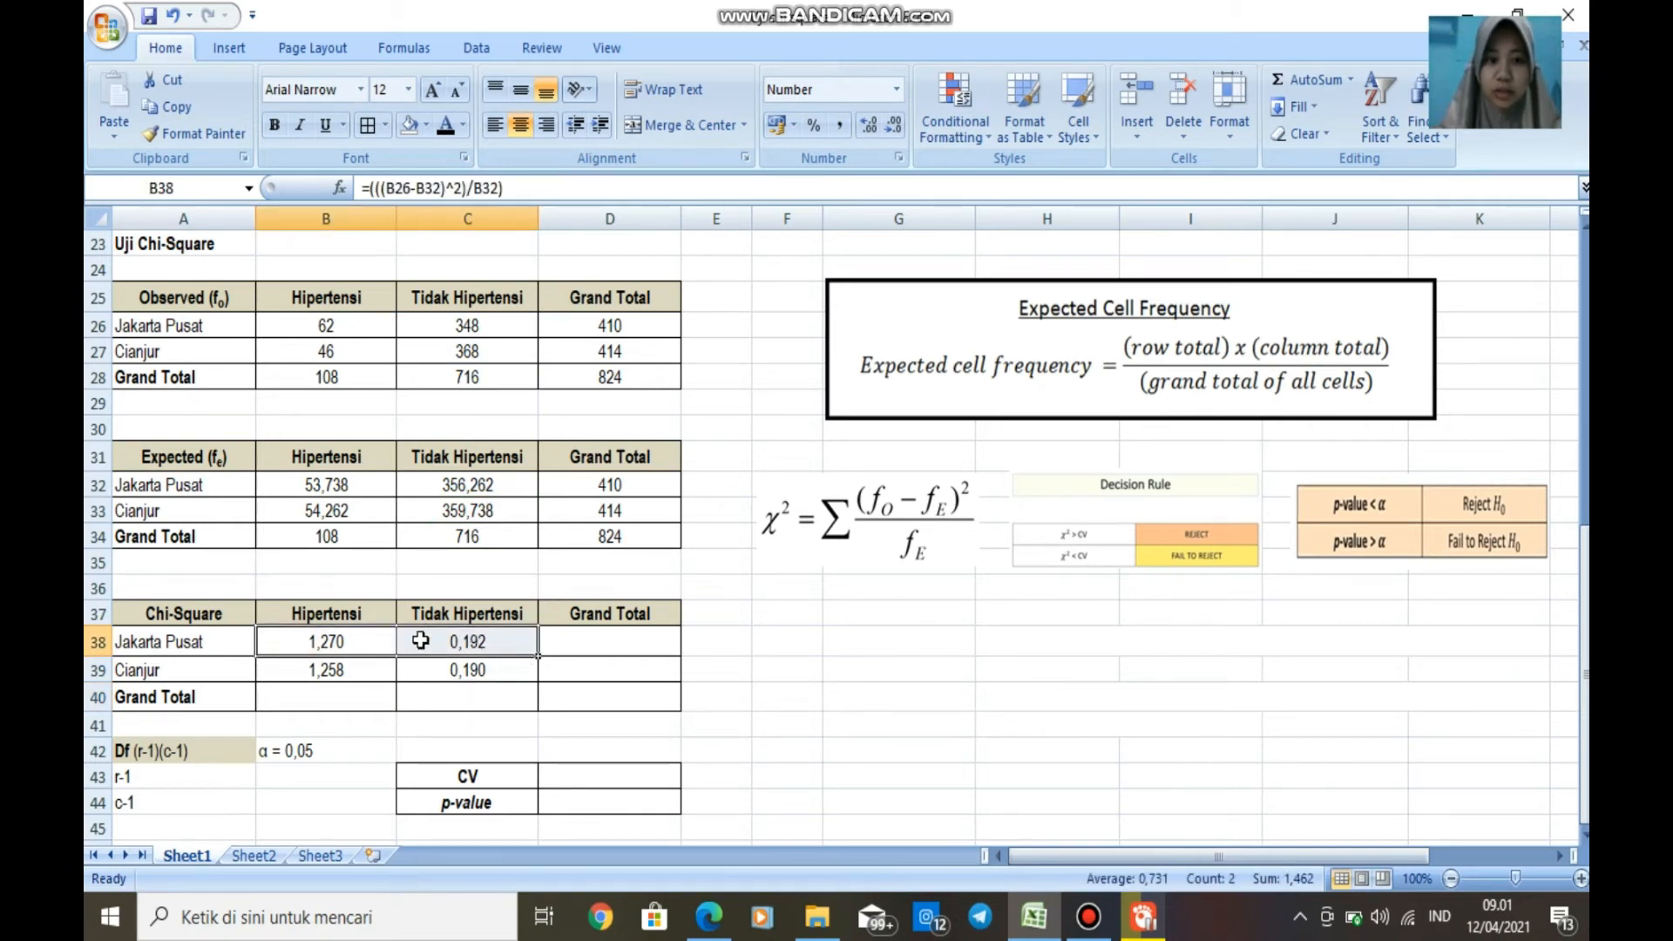
pyautogui.moveTo(365, 641); pyautogui.dragTo(555, 640)
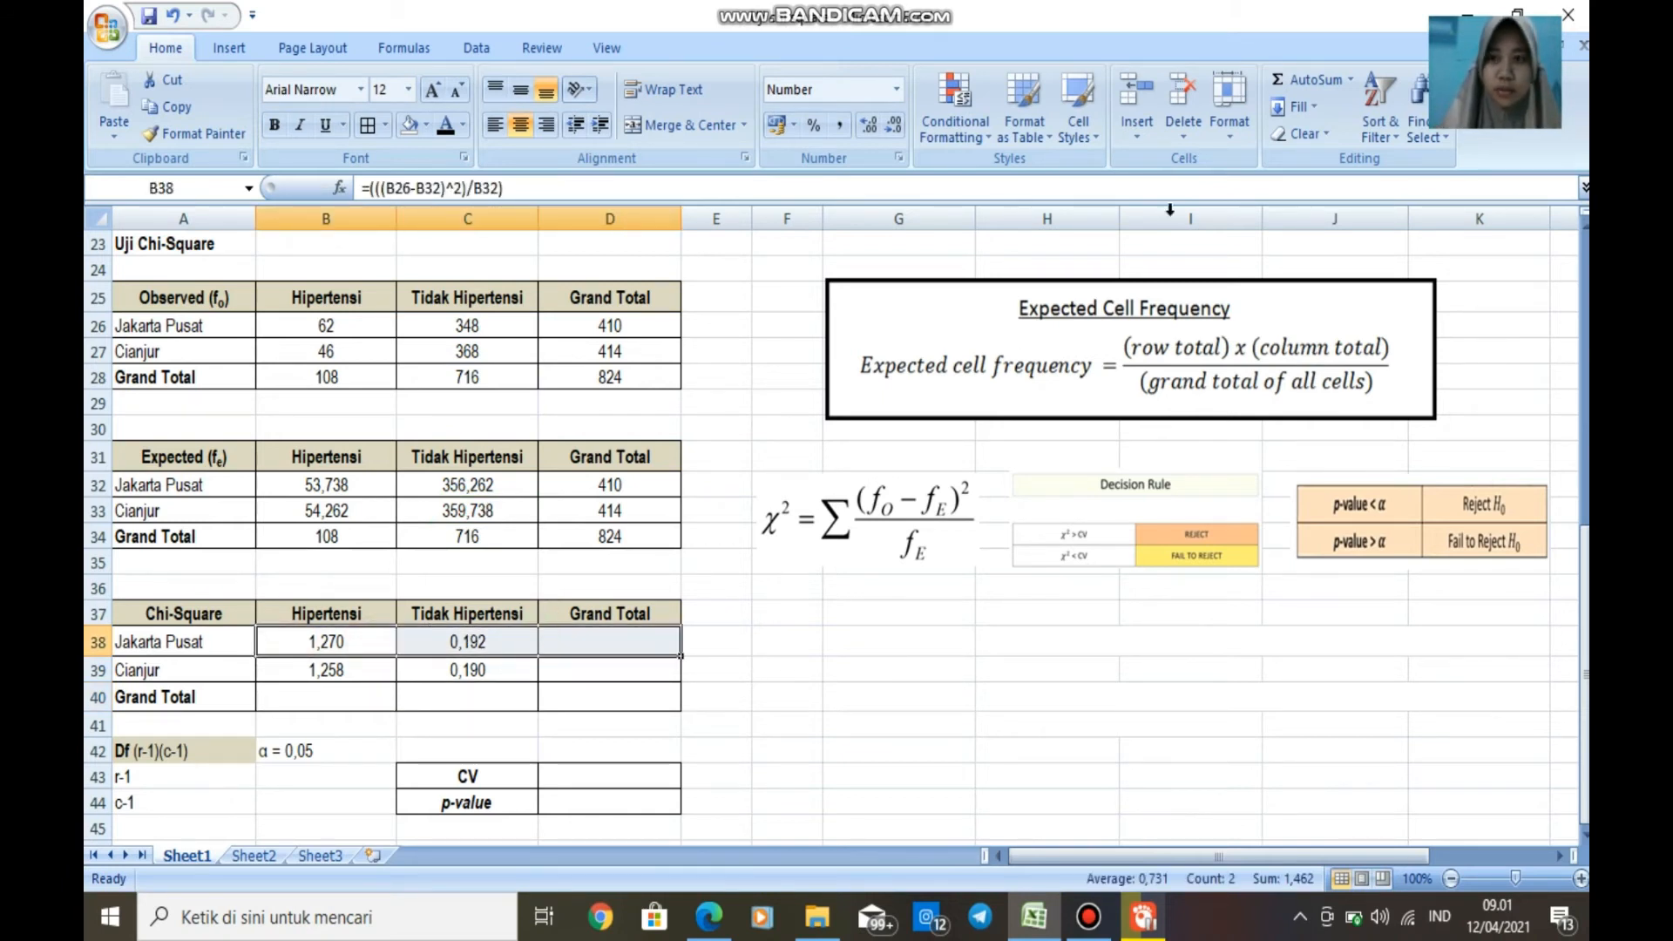
pyautogui.click(1294, 80)
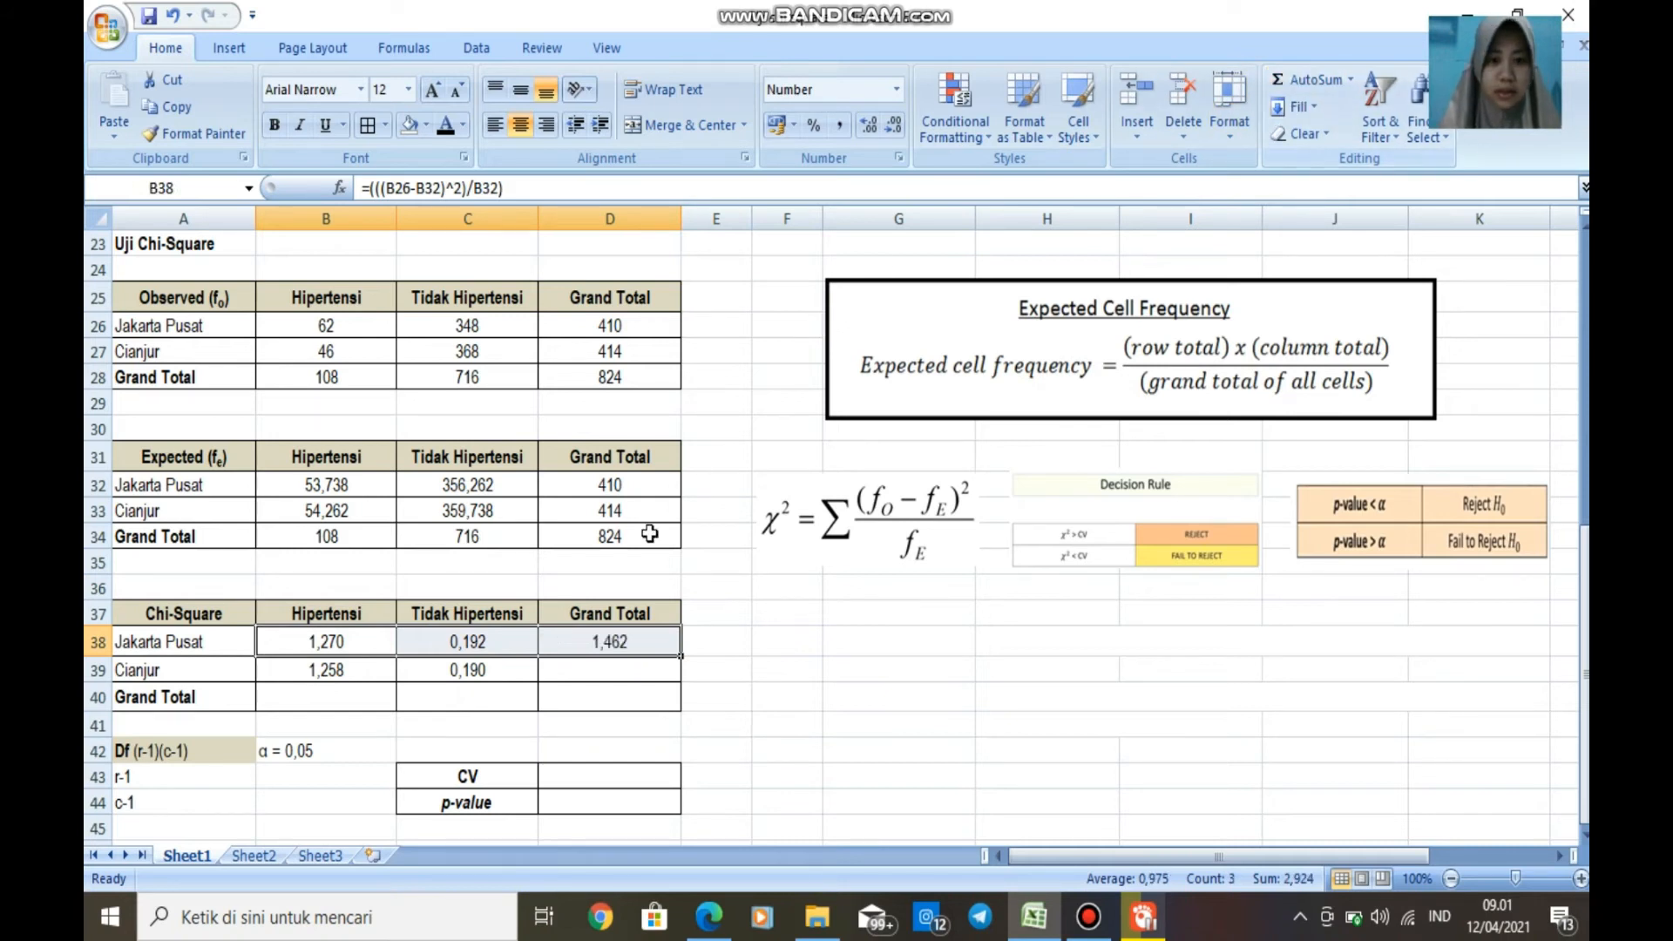
pyautogui.click(336, 672)
pyautogui.moveTo(337, 672); pyautogui.dragTo(555, 669)
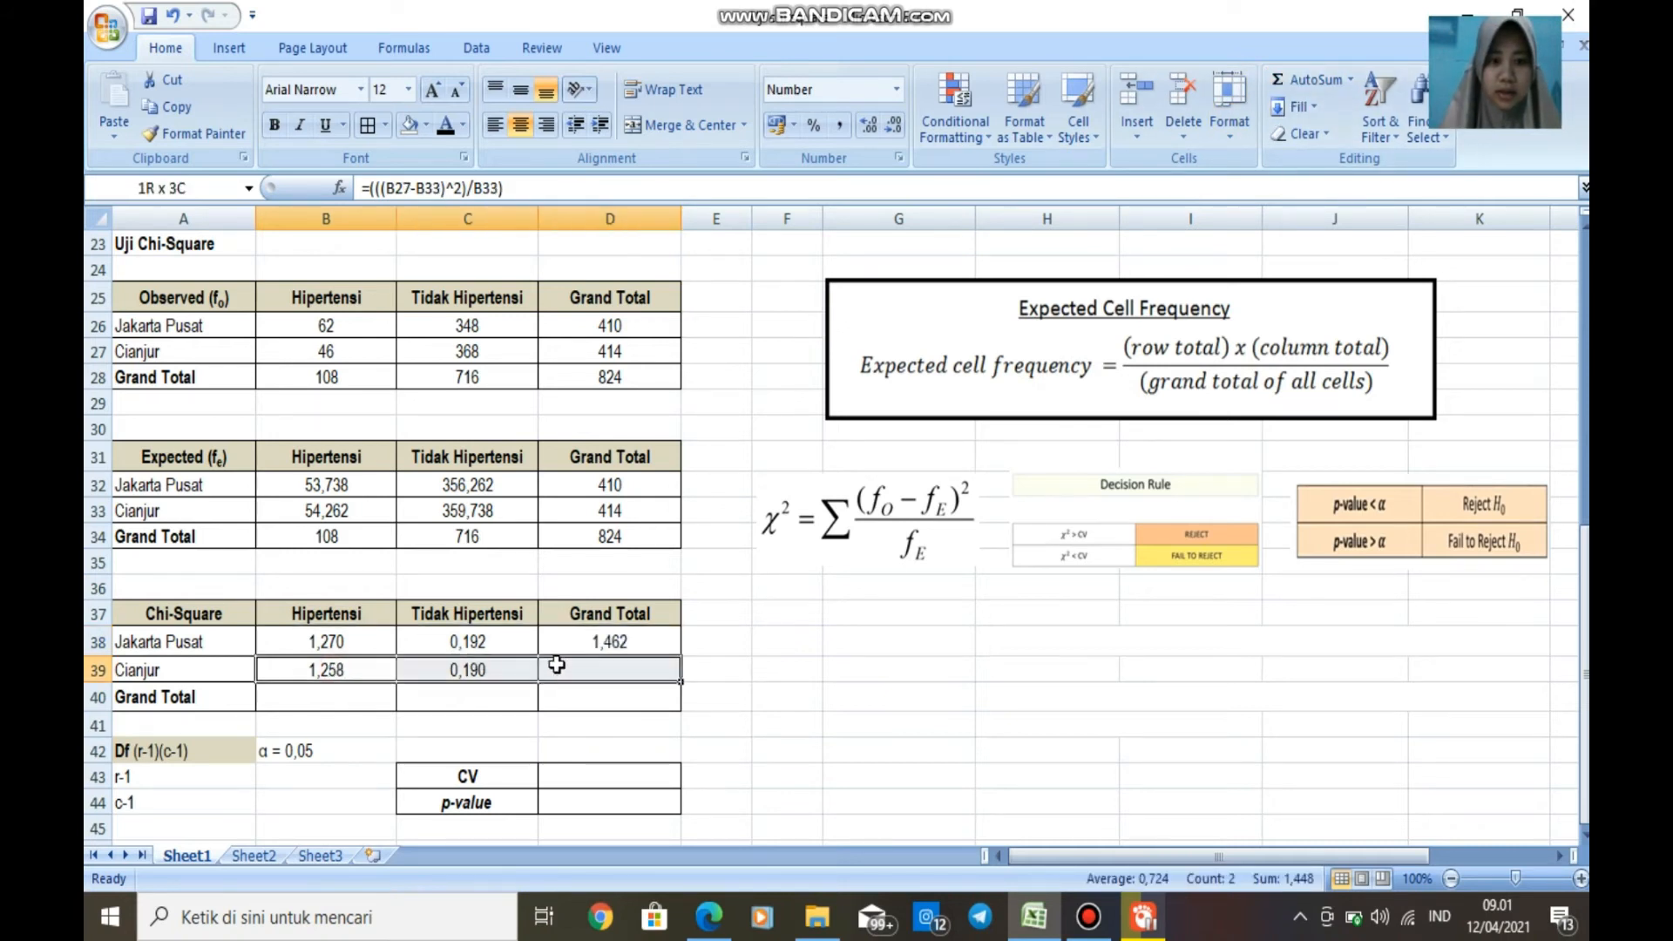
pyautogui.click(1311, 79)
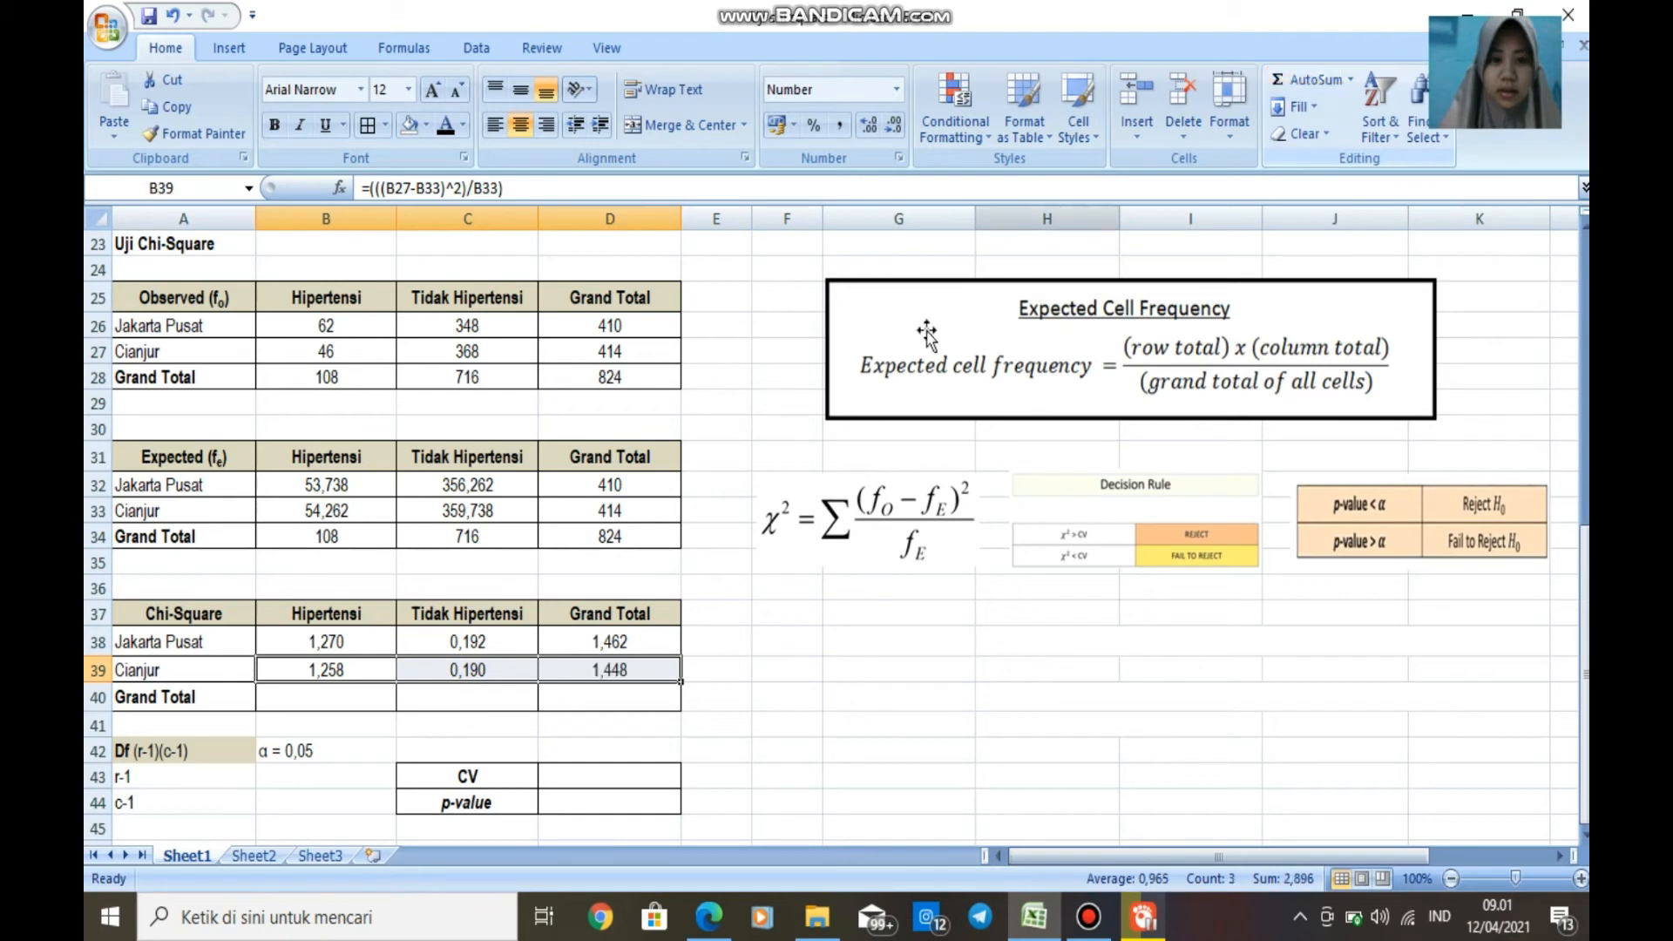
# Sum the Hipertensi, Tidak Hipertensi and Grand Total columns of the Chi-Square table into B40, C40 and D40.
pyautogui.moveTo(362, 646); pyautogui.dragTo(356, 693)
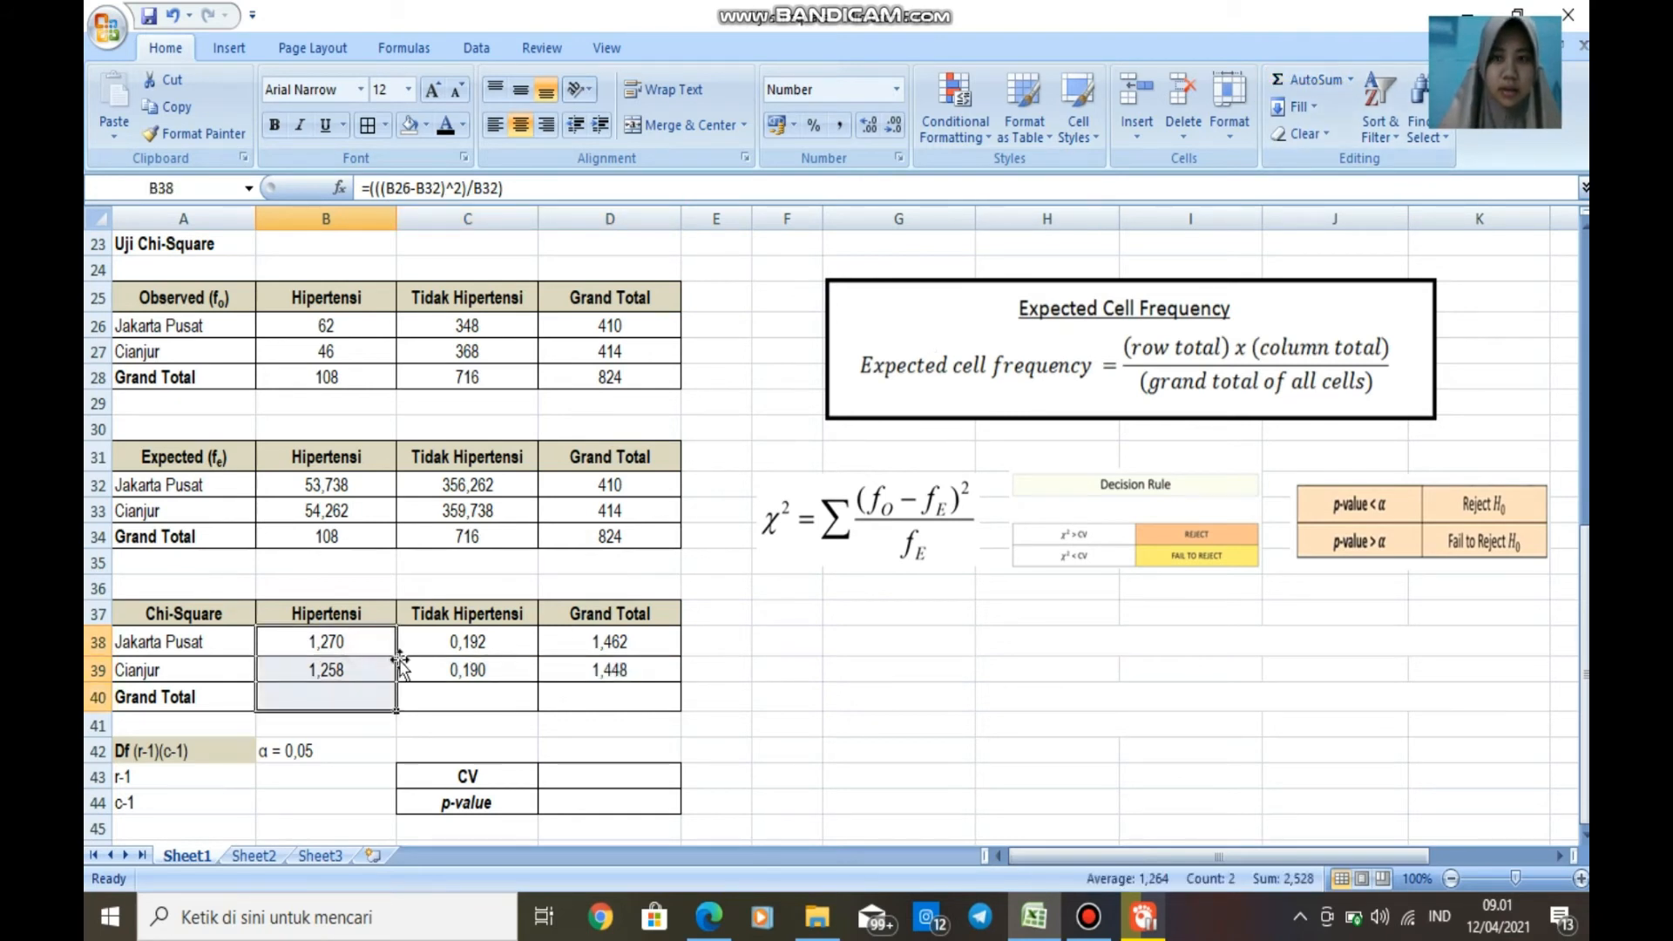
pyautogui.click(1311, 79)
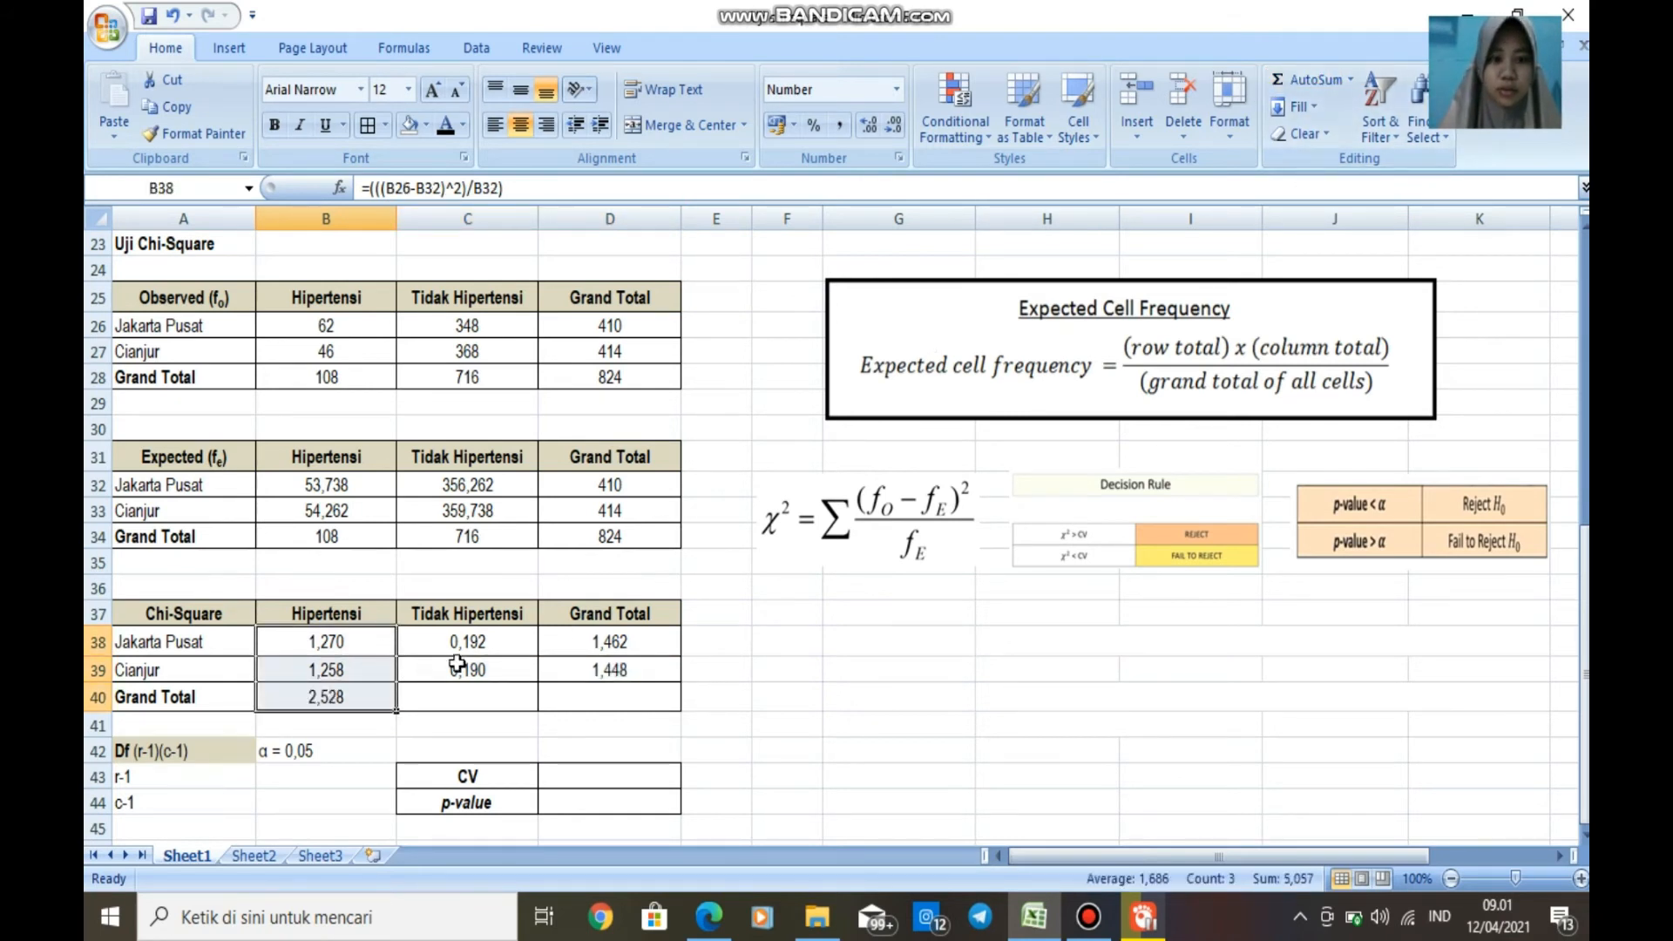
pyautogui.moveTo(463, 642); pyautogui.dragTo(460, 698)
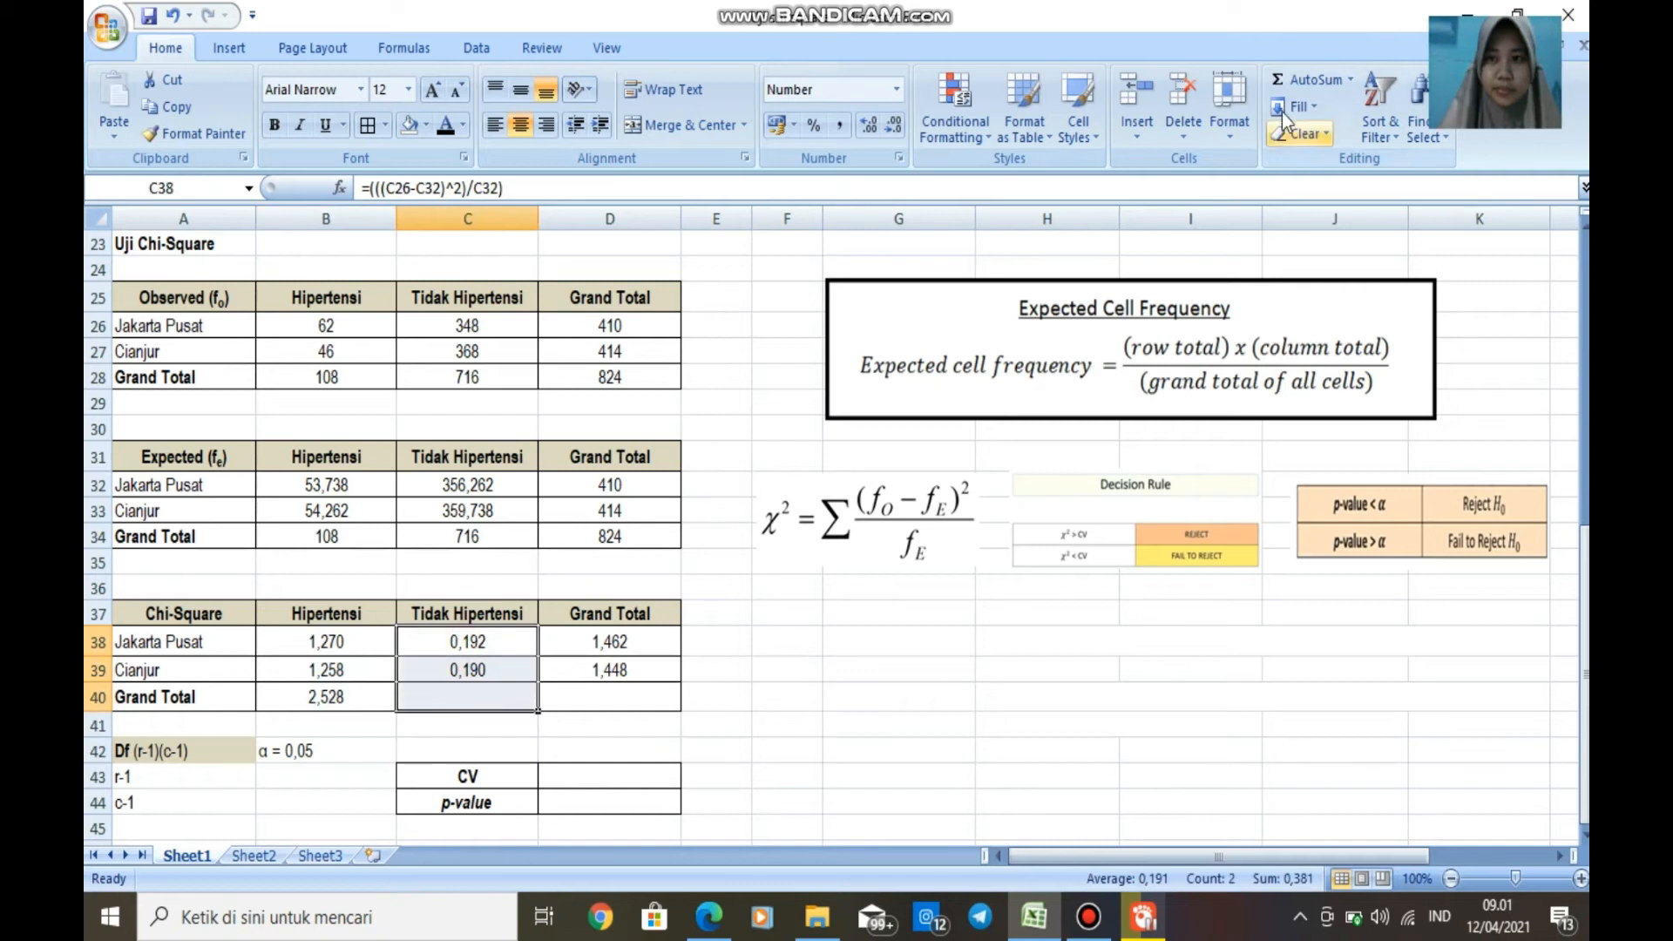
pyautogui.click(1289, 82)
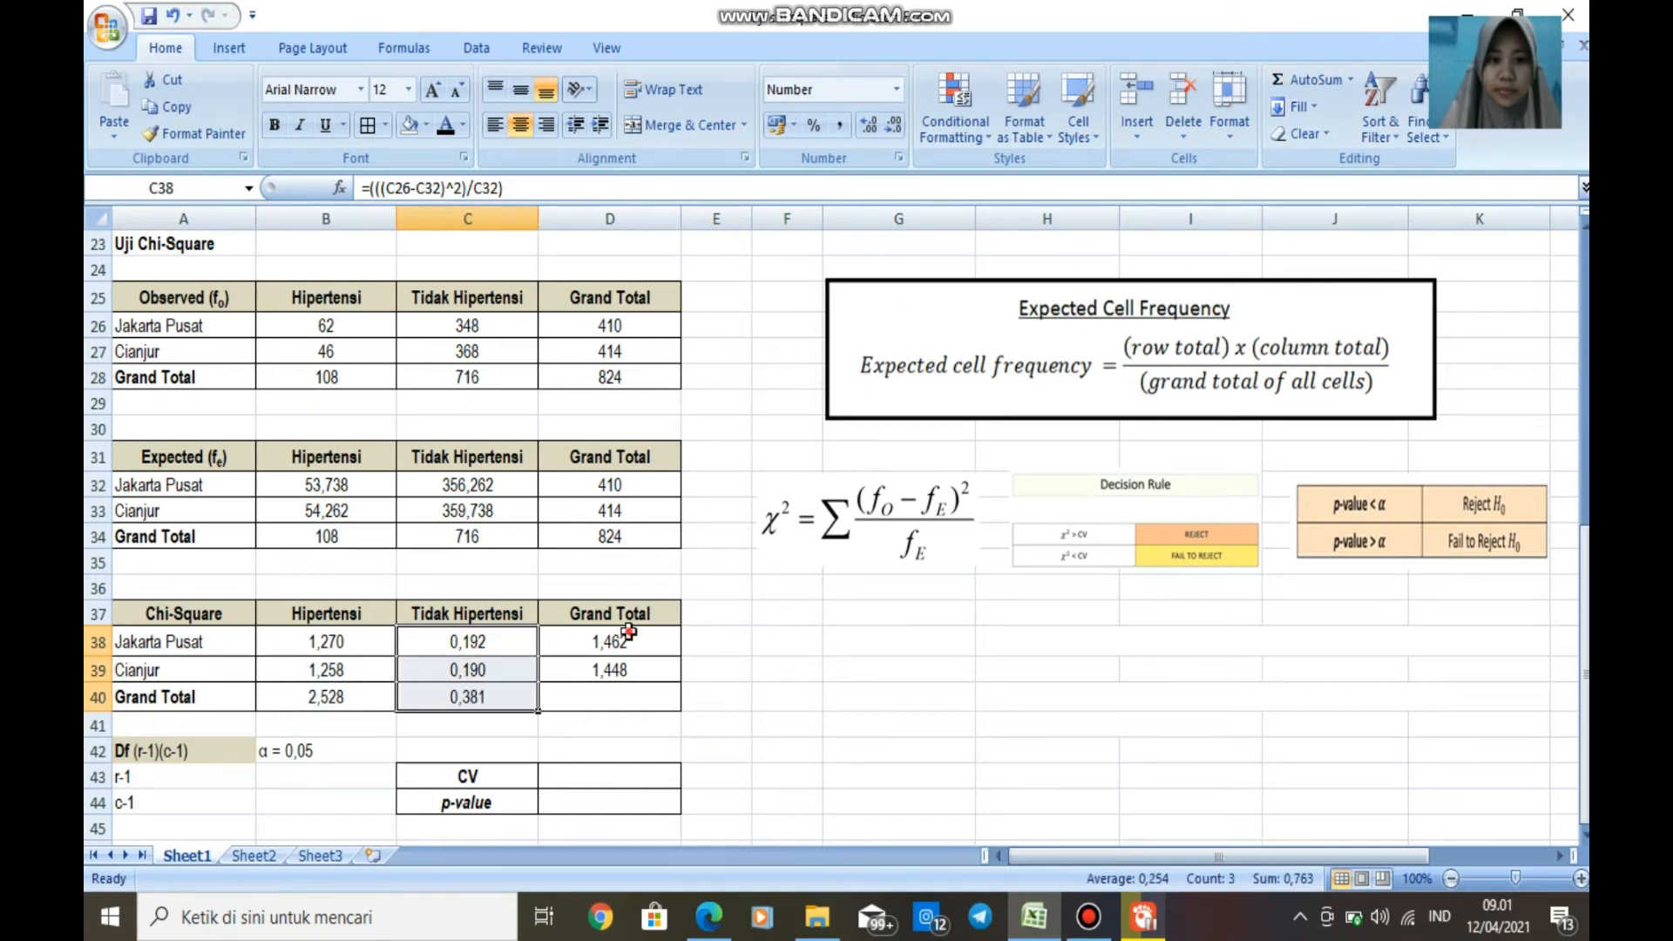
pyautogui.moveTo(628, 634); pyautogui.dragTo(649, 689)
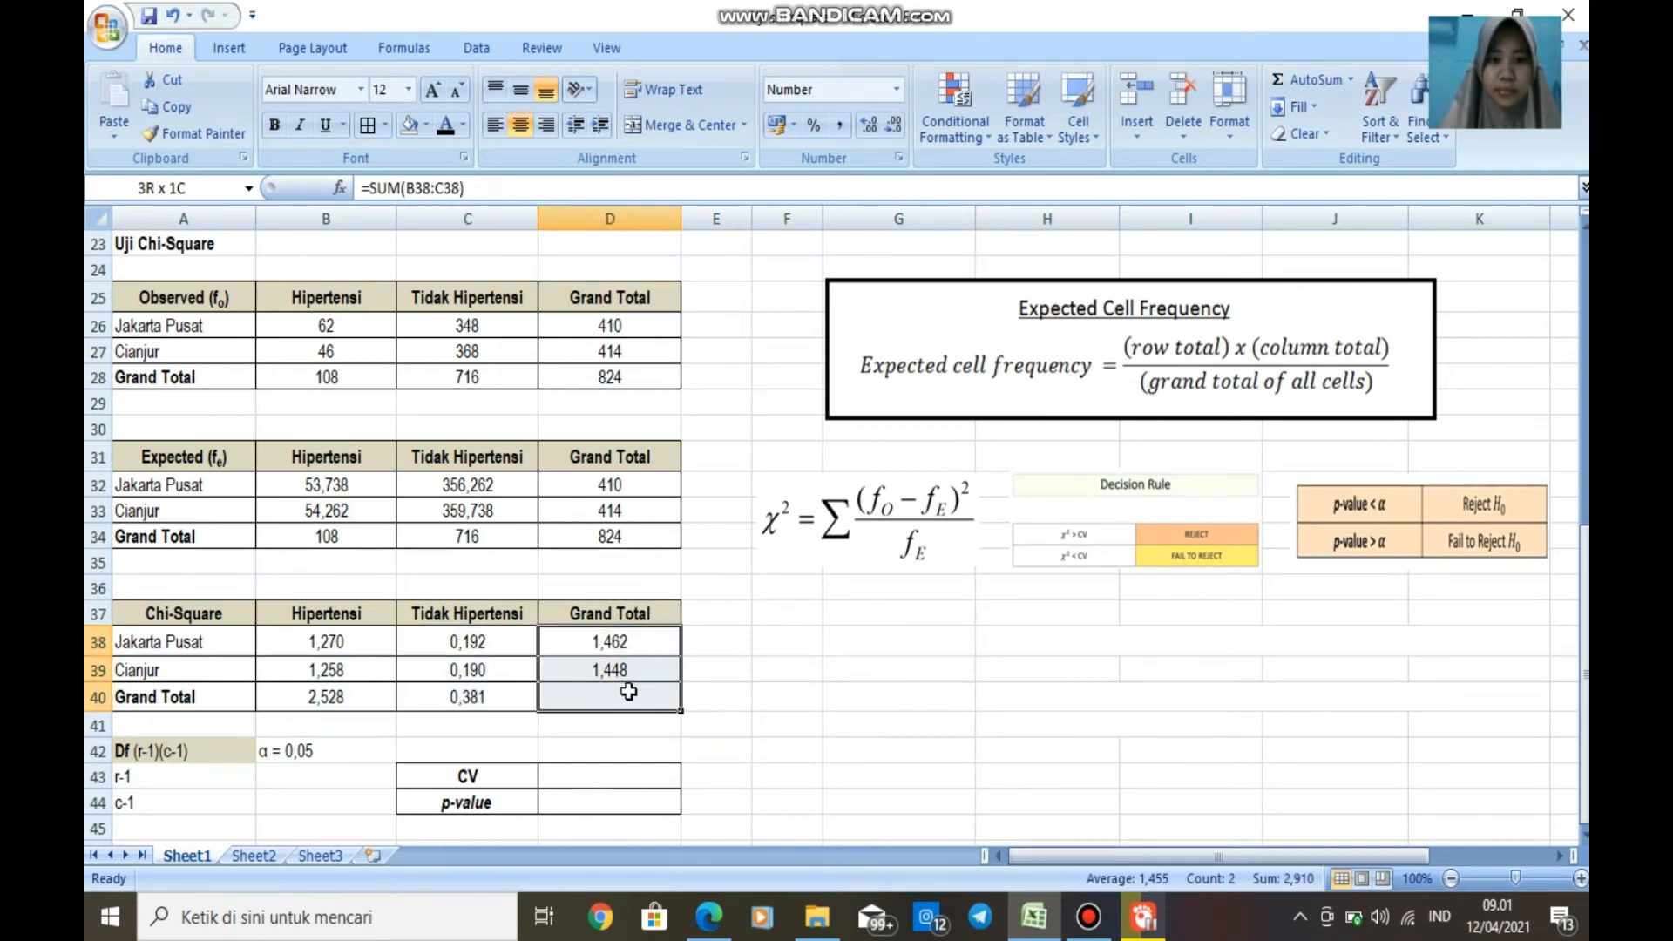
pyautogui.click(1289, 81)
pyautogui.click(928, 620)
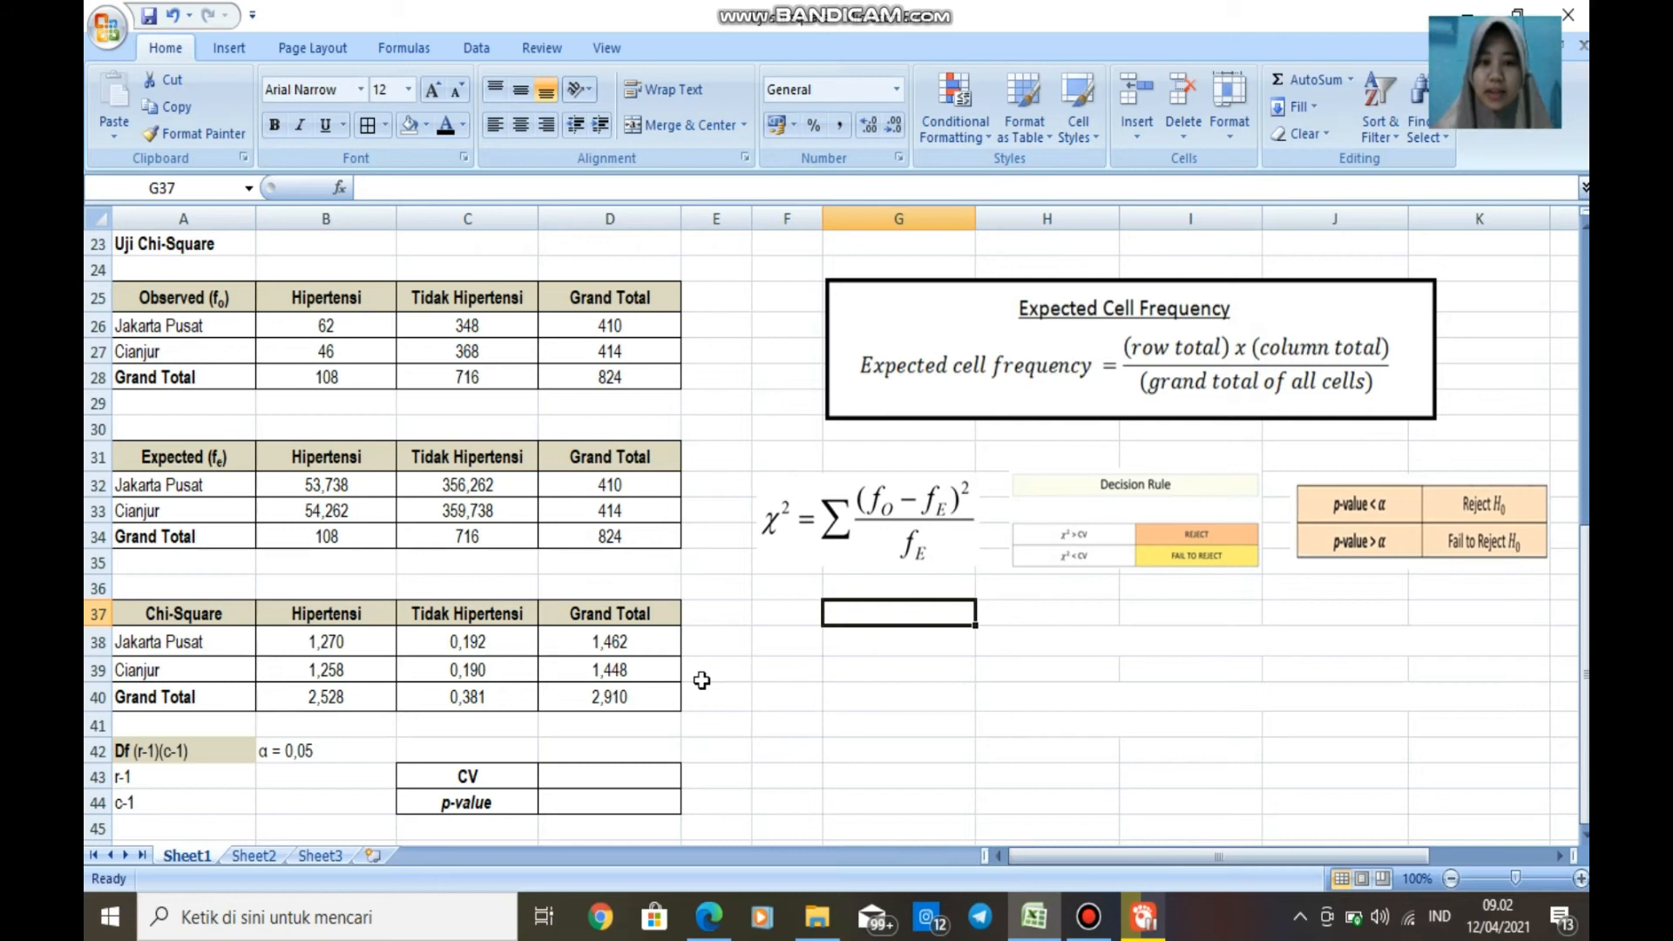
pyautogui.click(625, 709)
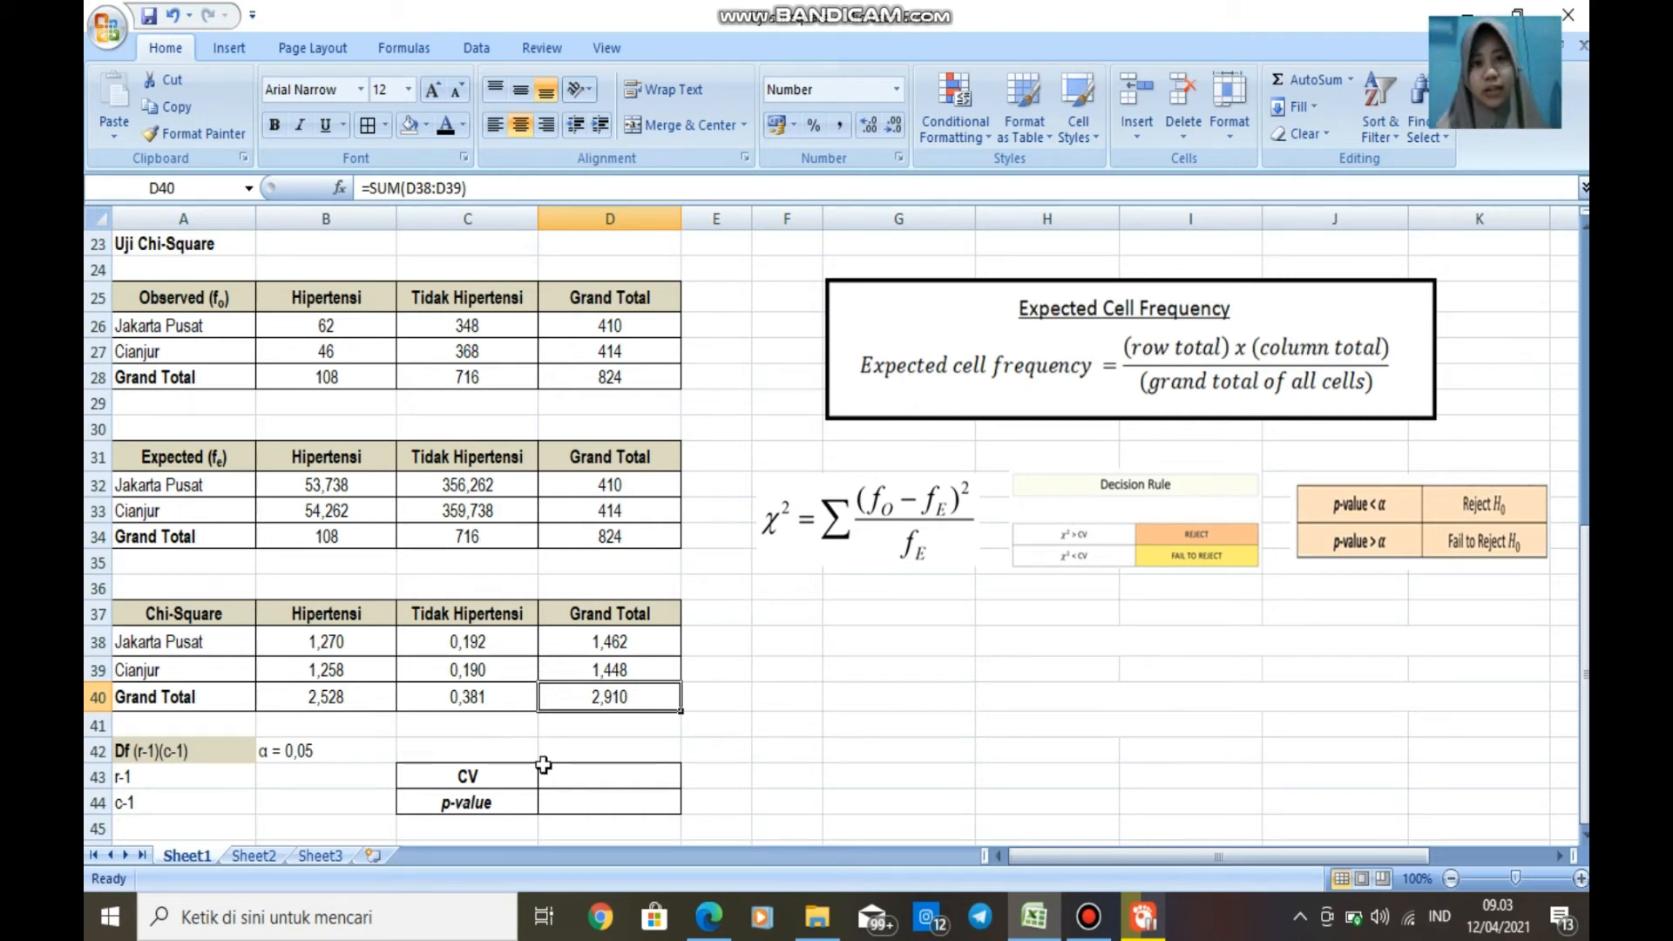
pyautogui.click(572, 774)
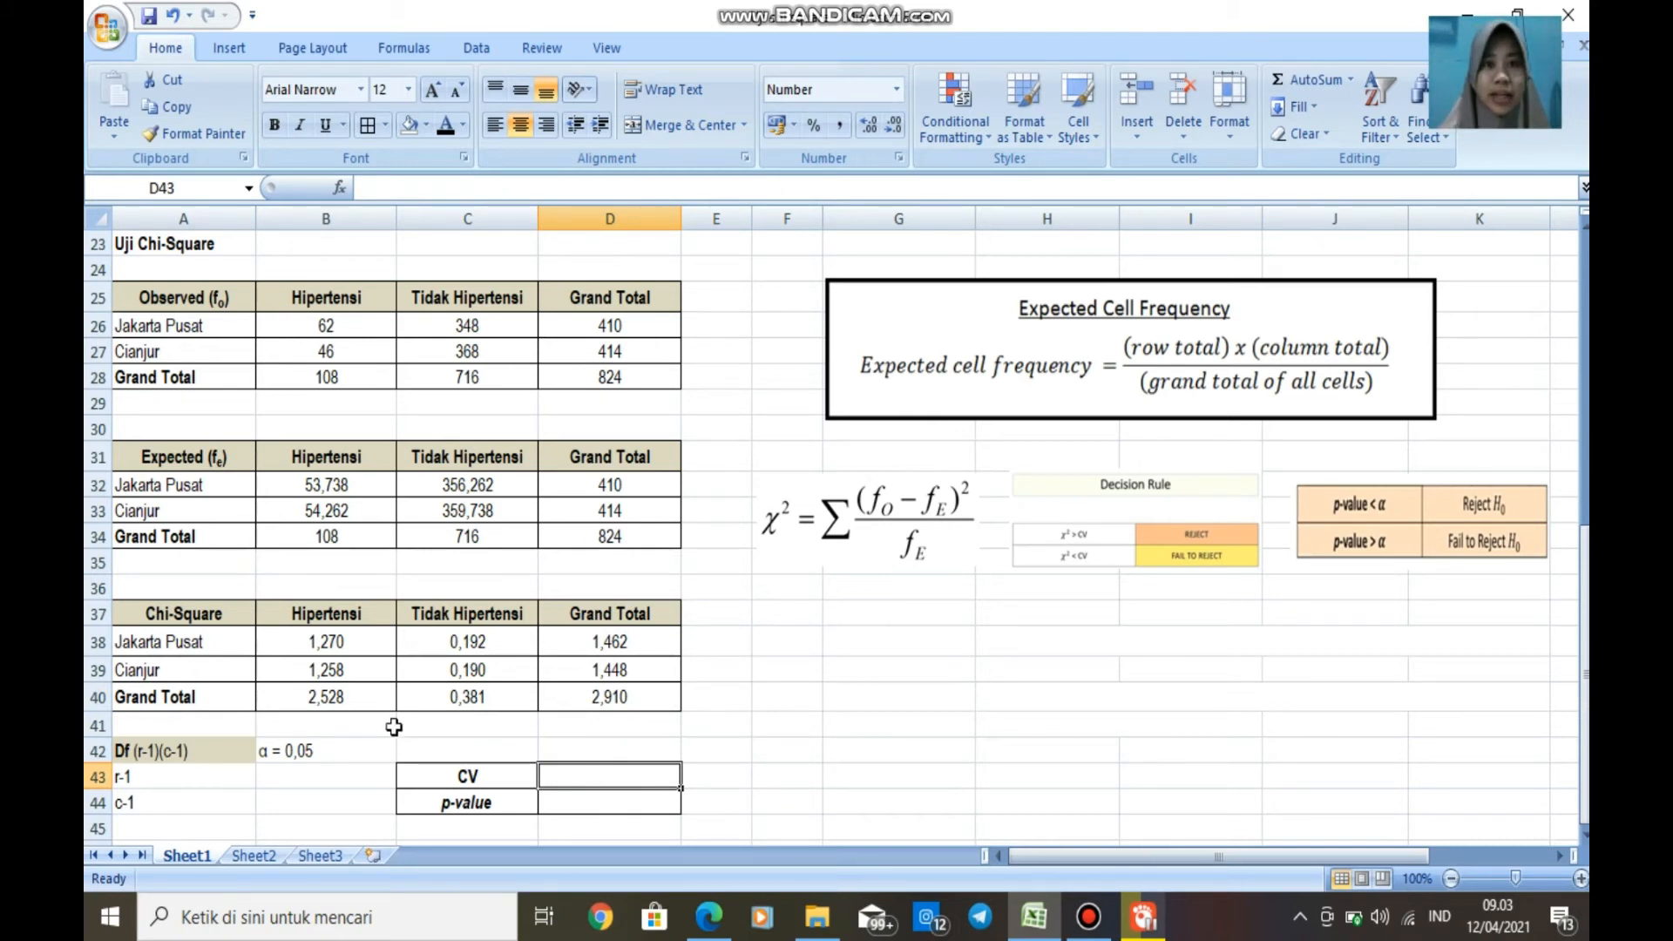
pyautogui.click(224, 755)
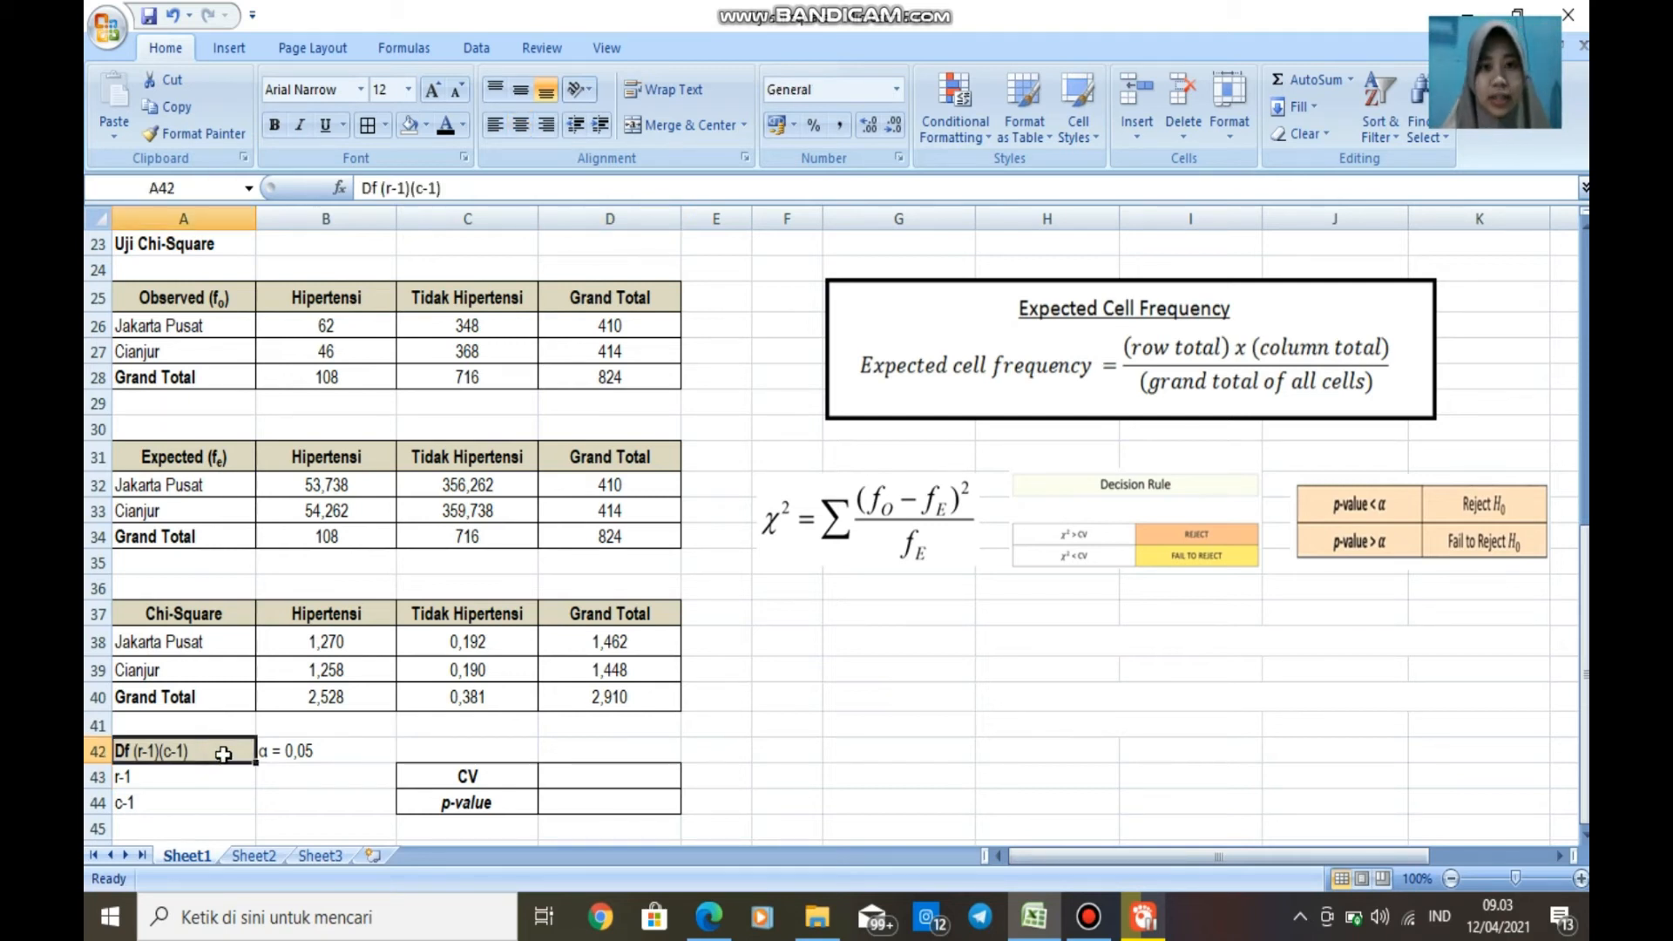
pyautogui.click(162, 775)
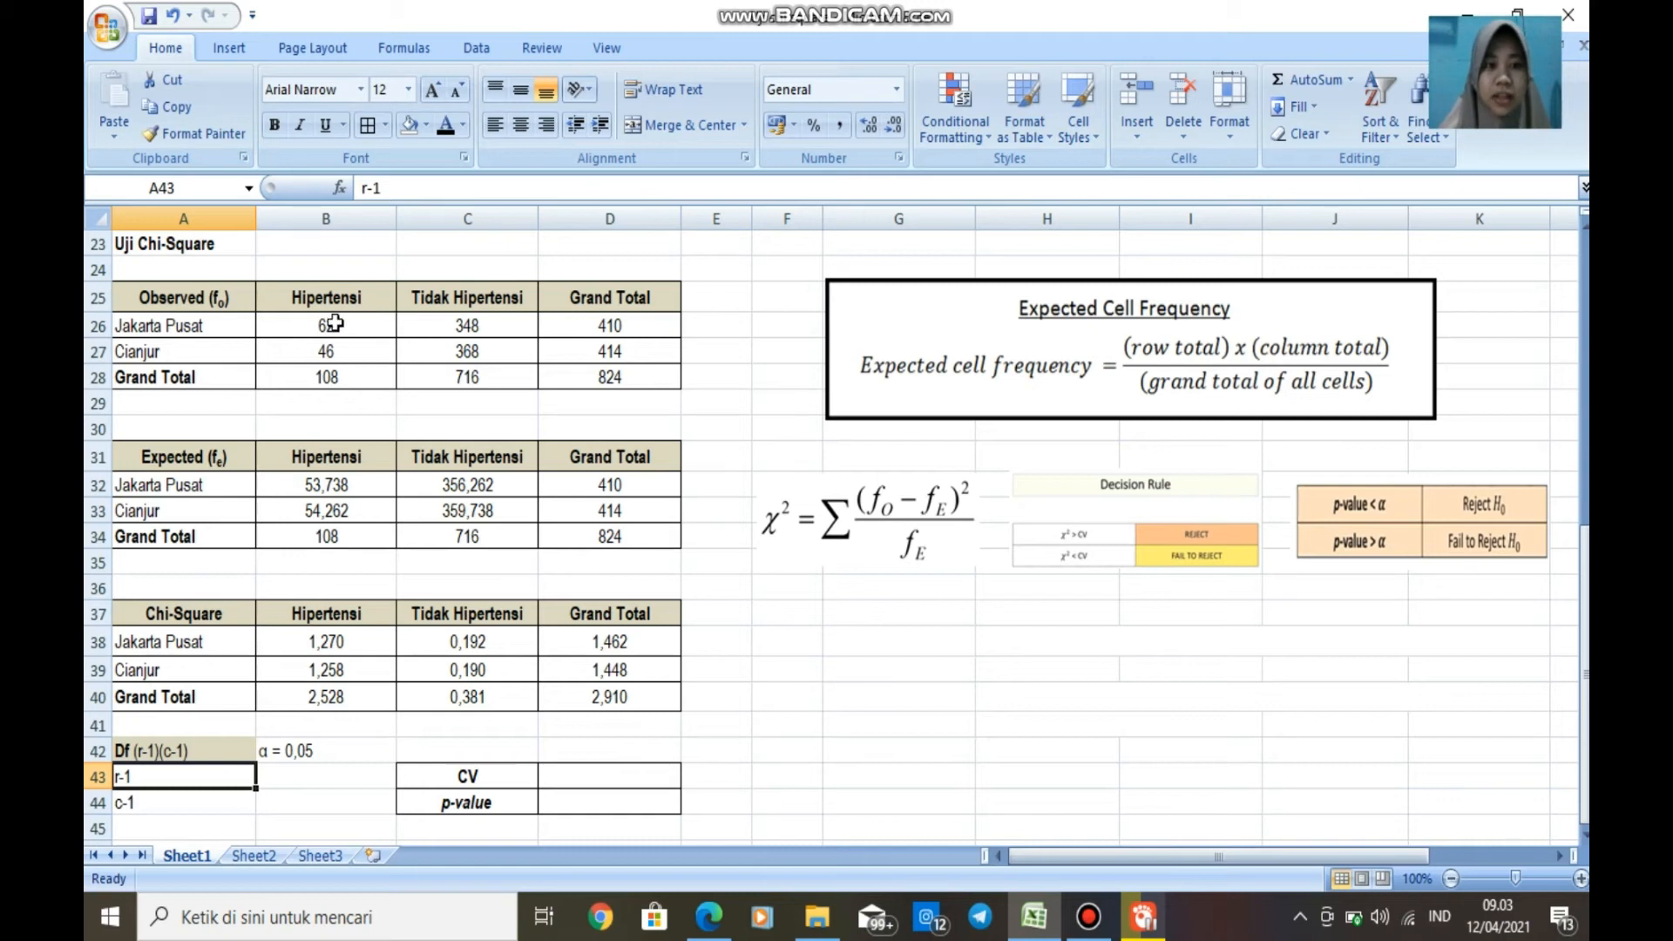
pyautogui.click(173, 806)
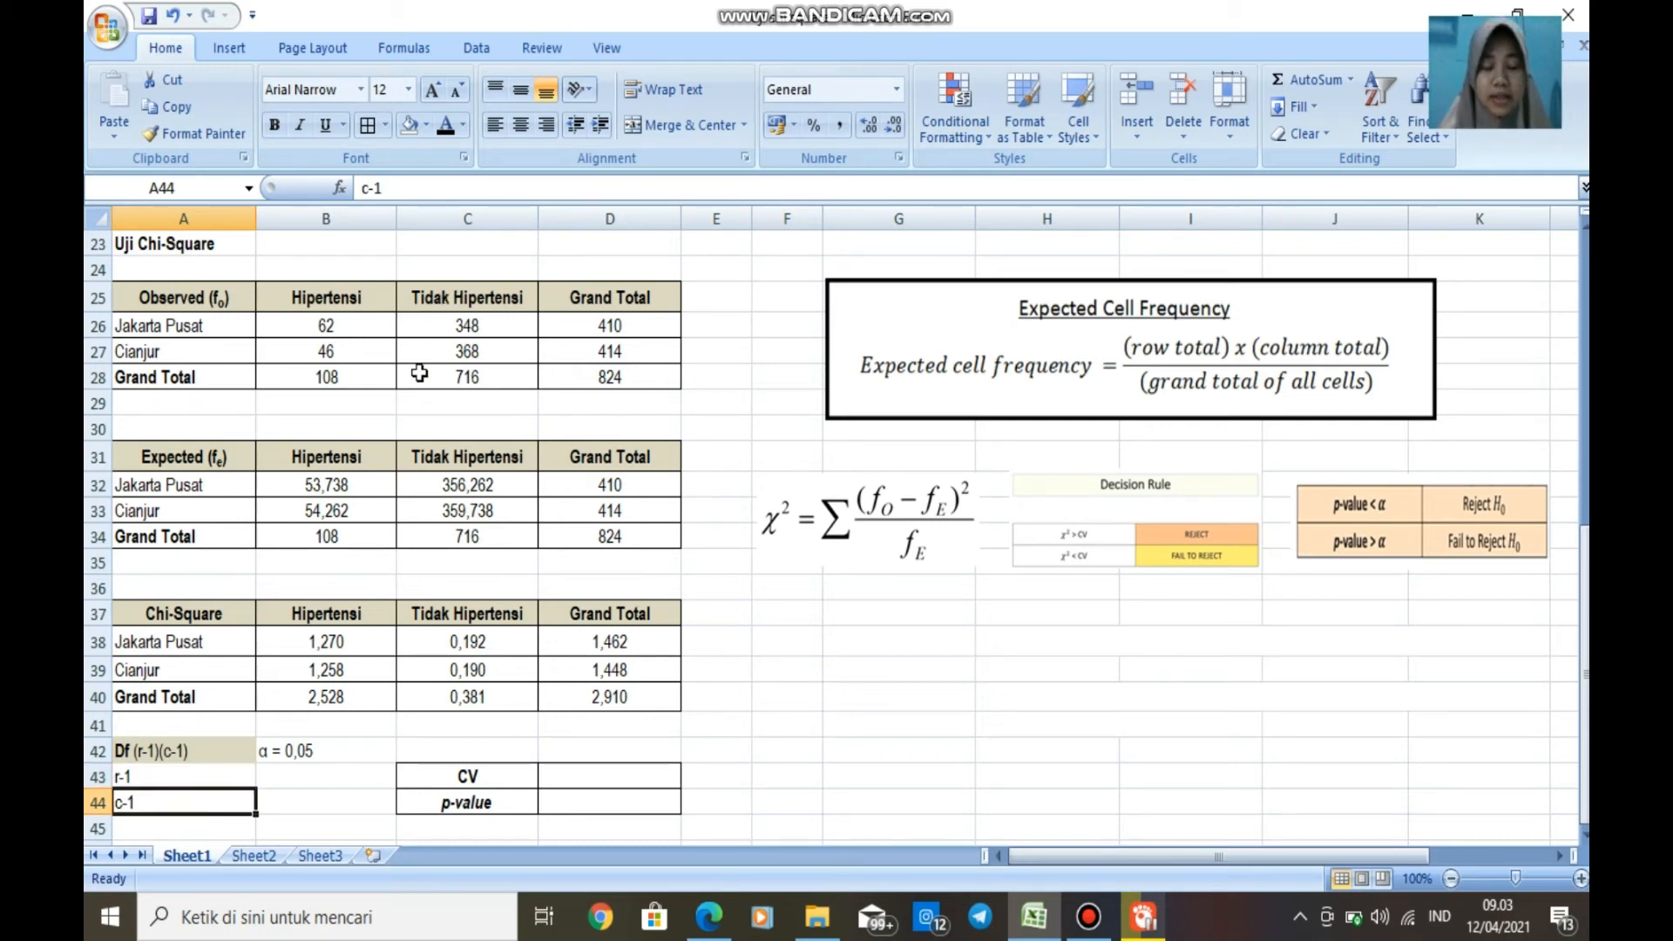
# Complete the row degrees-of-freedom entry in A43 so it reads "r-1 = 2-1 = 1".
pyautogui.click(235, 778)
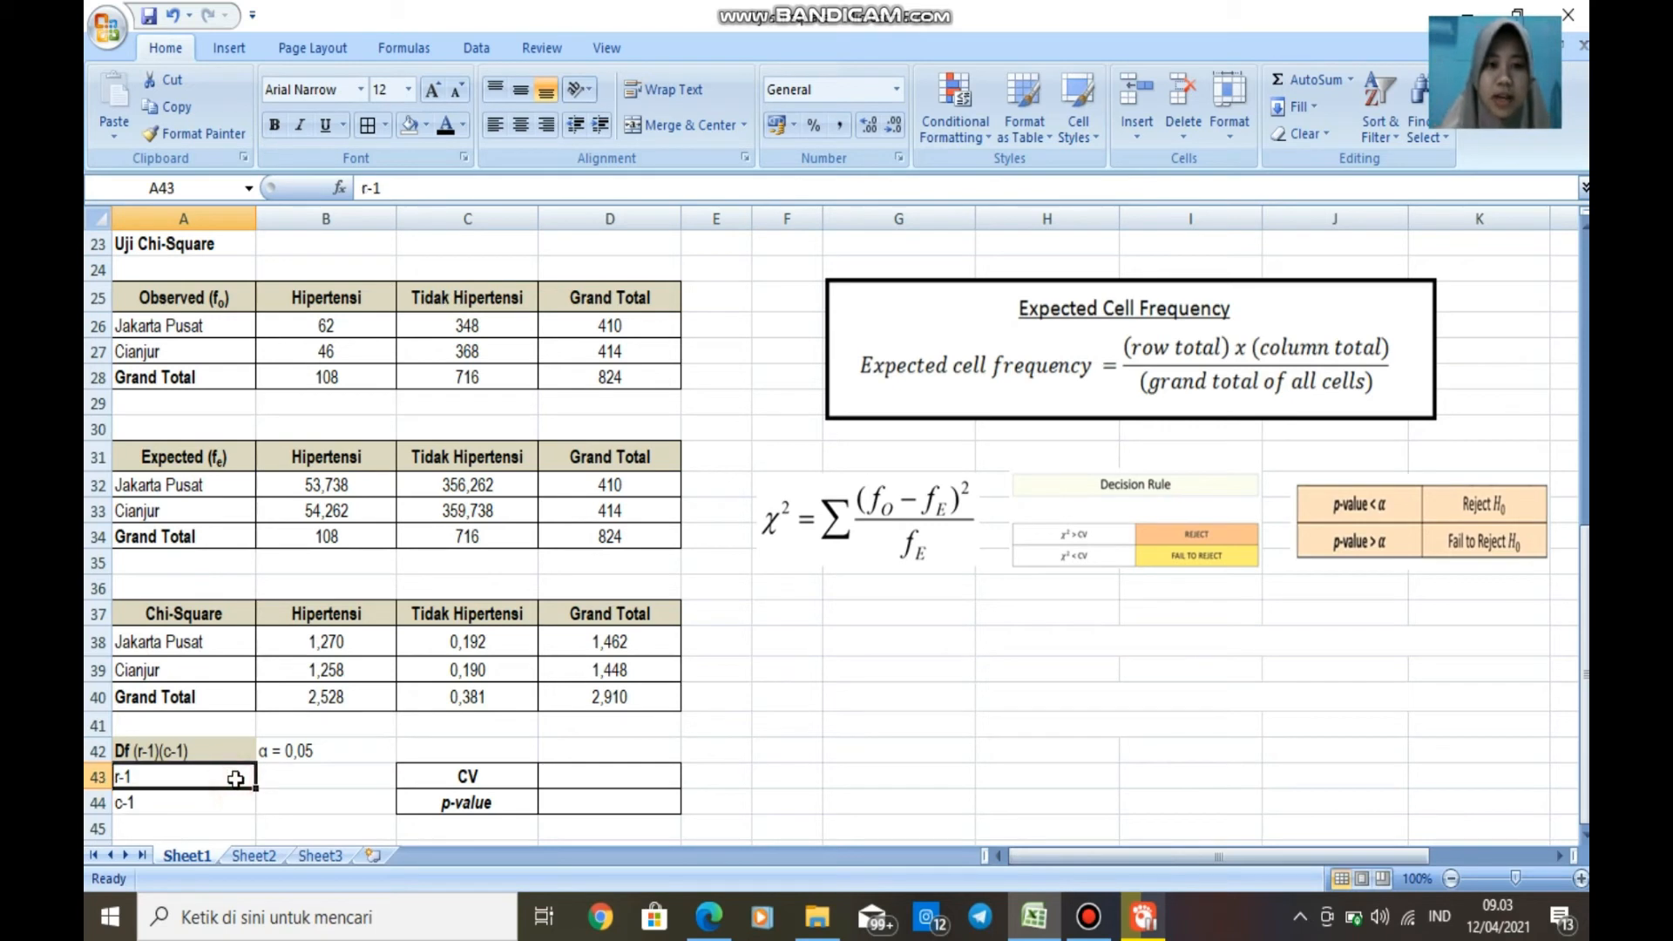
pyautogui.doubleClick(229, 778)
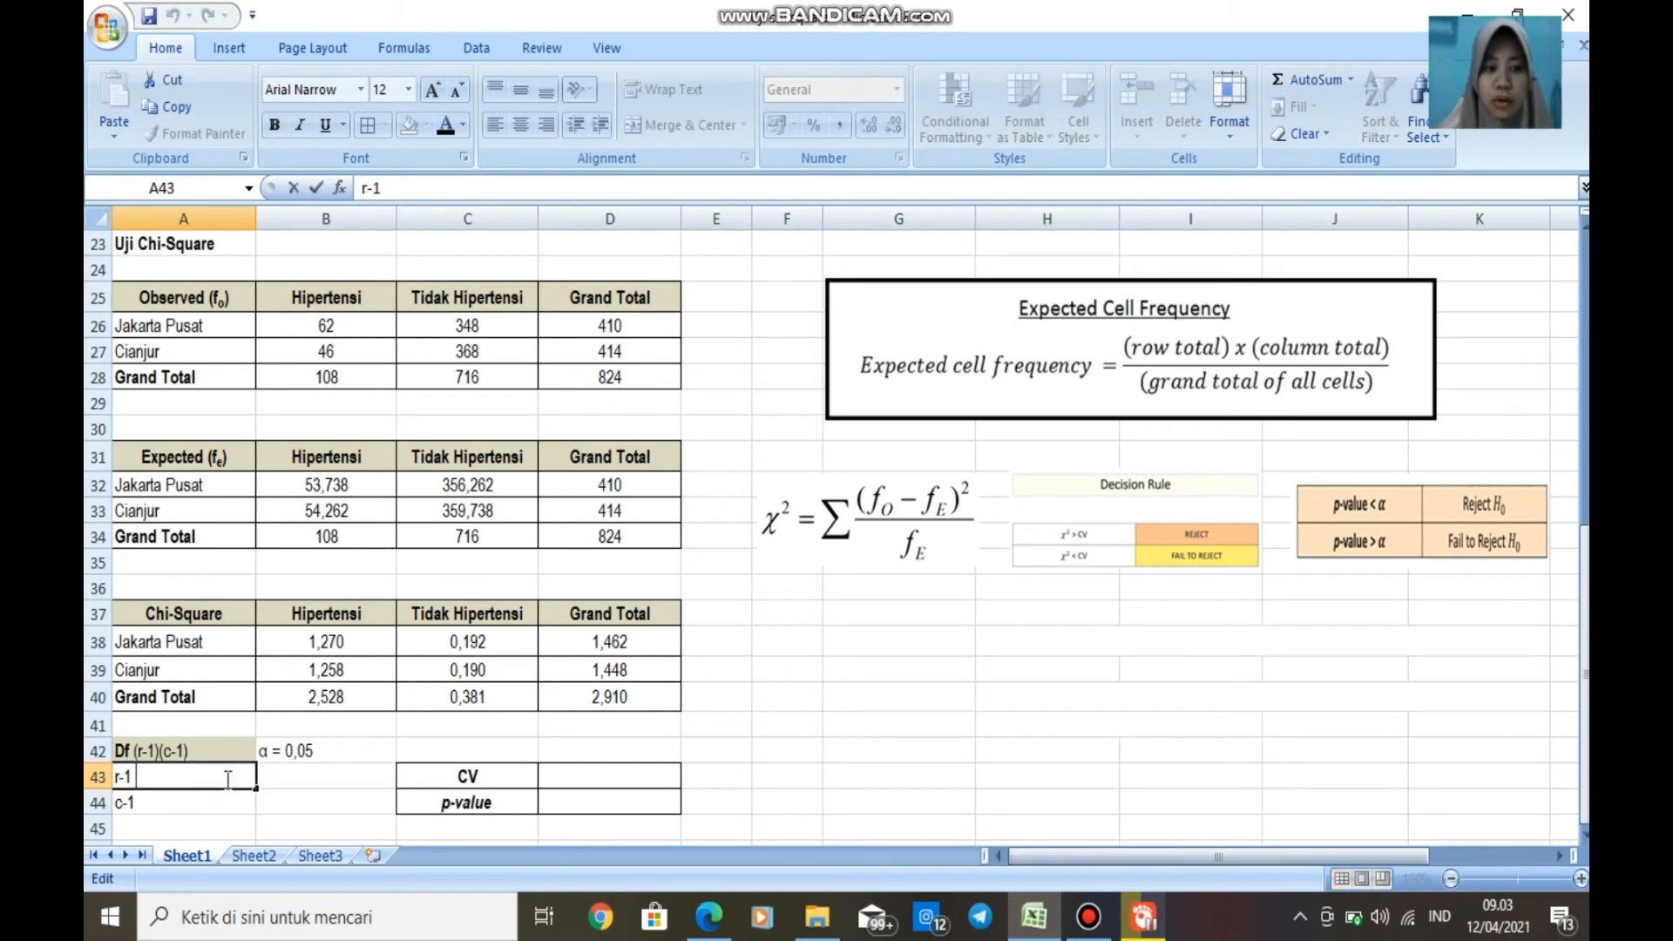
pyautogui.write('= 2')
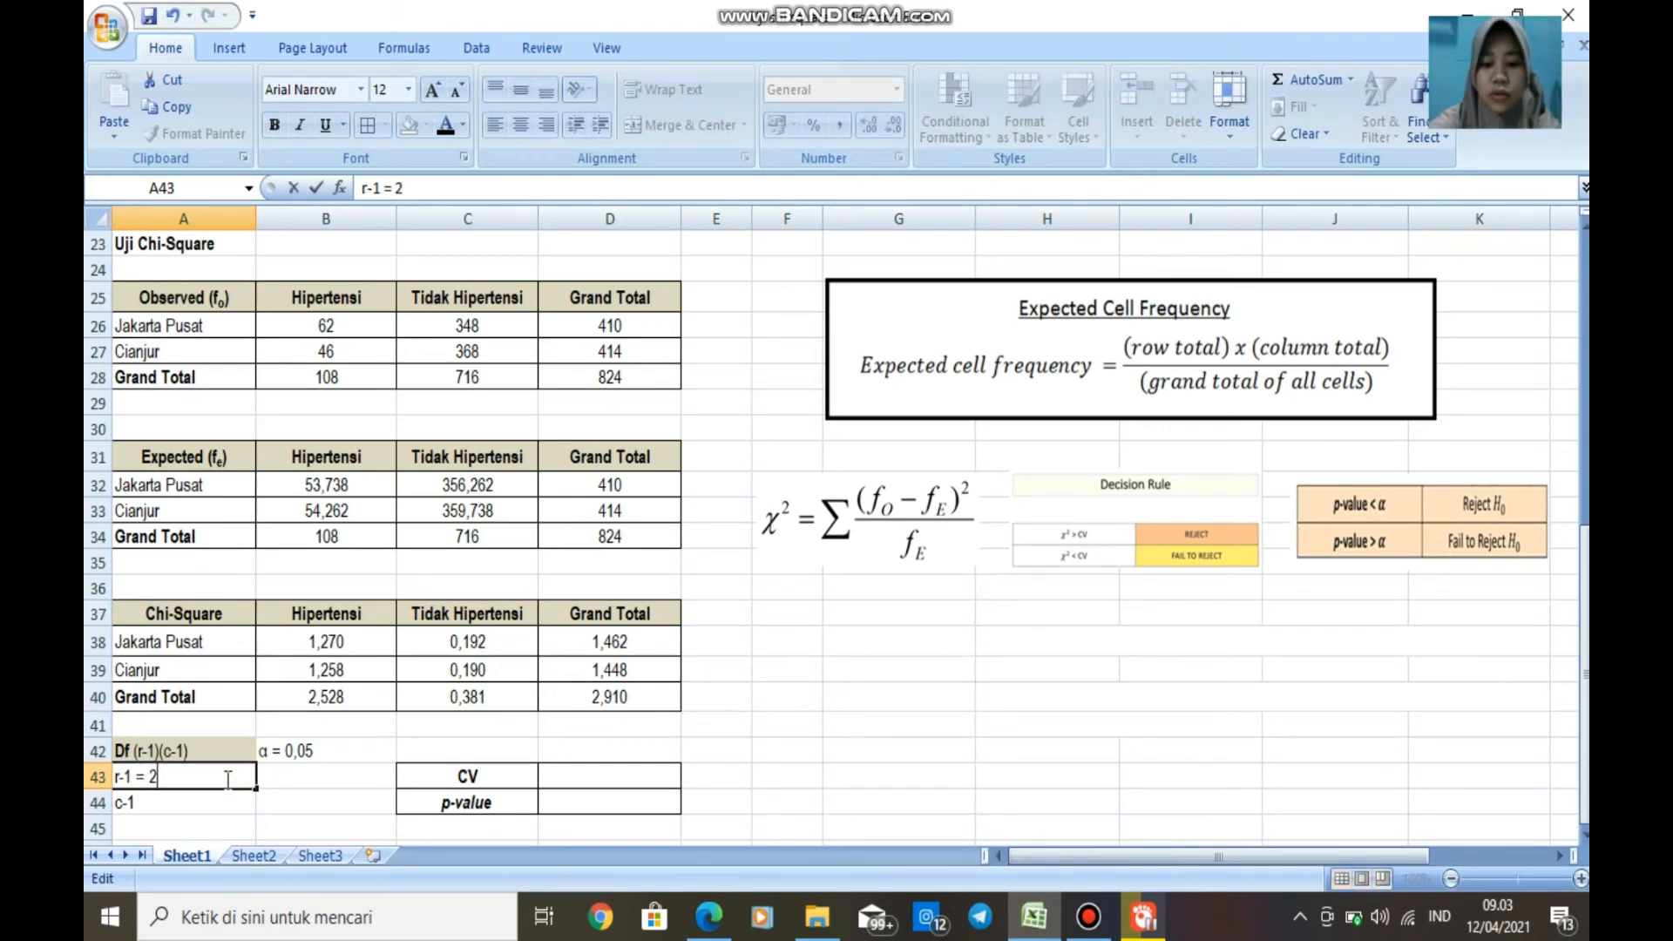
pyautogui.write('-1')
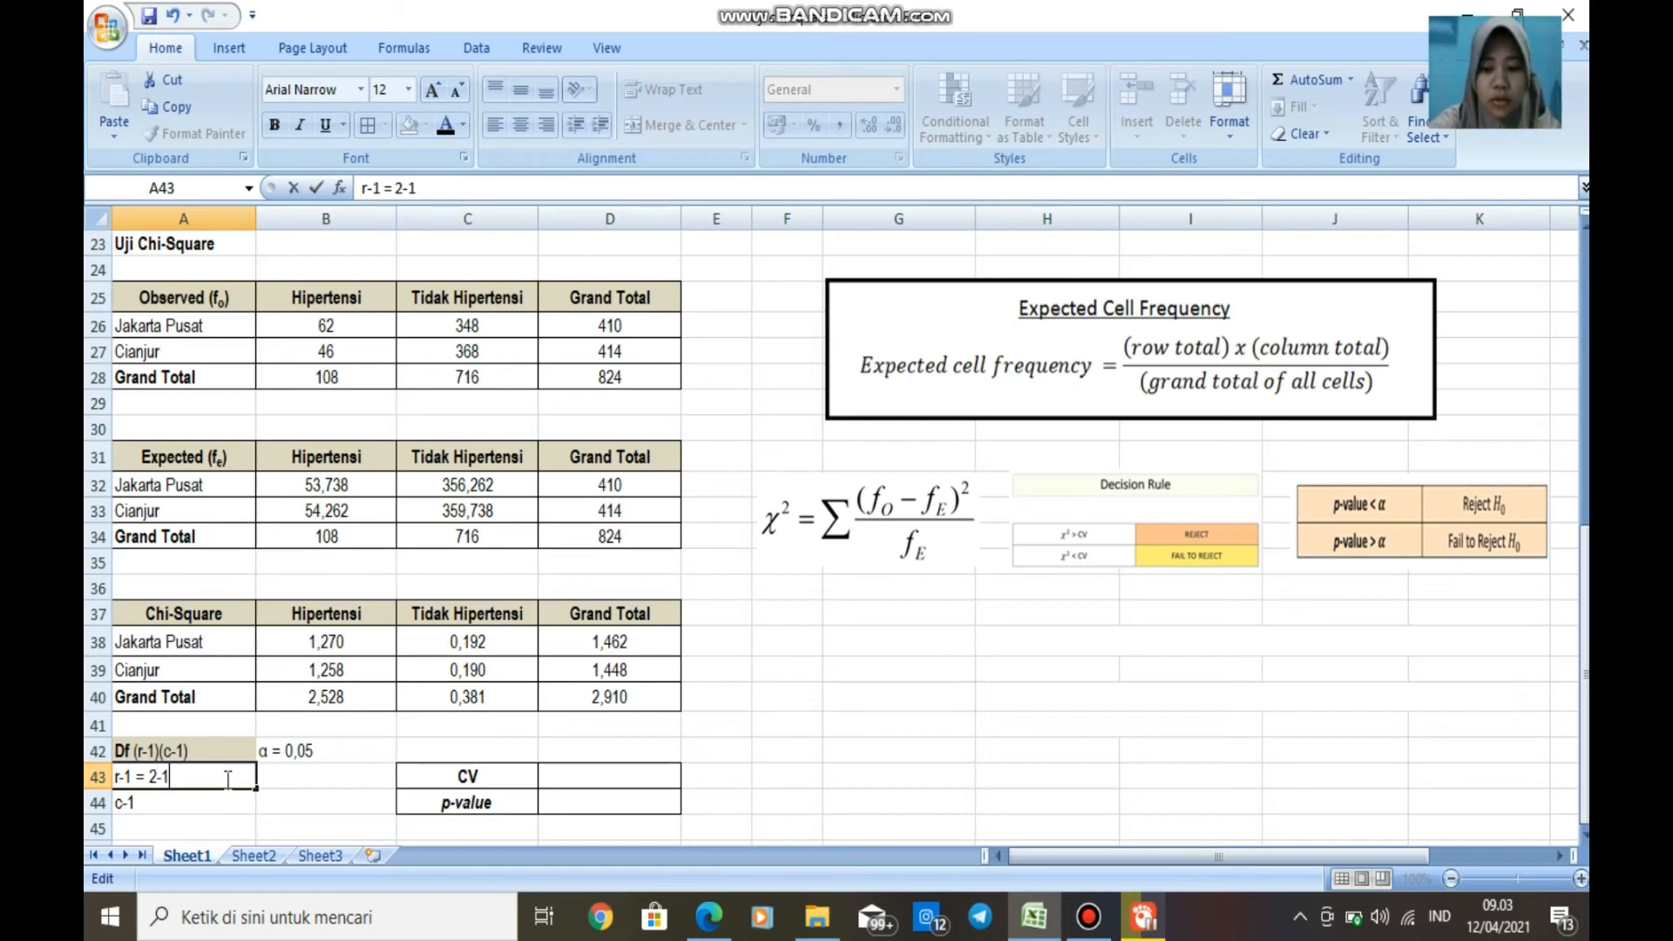
pyautogui.write(' = 1')
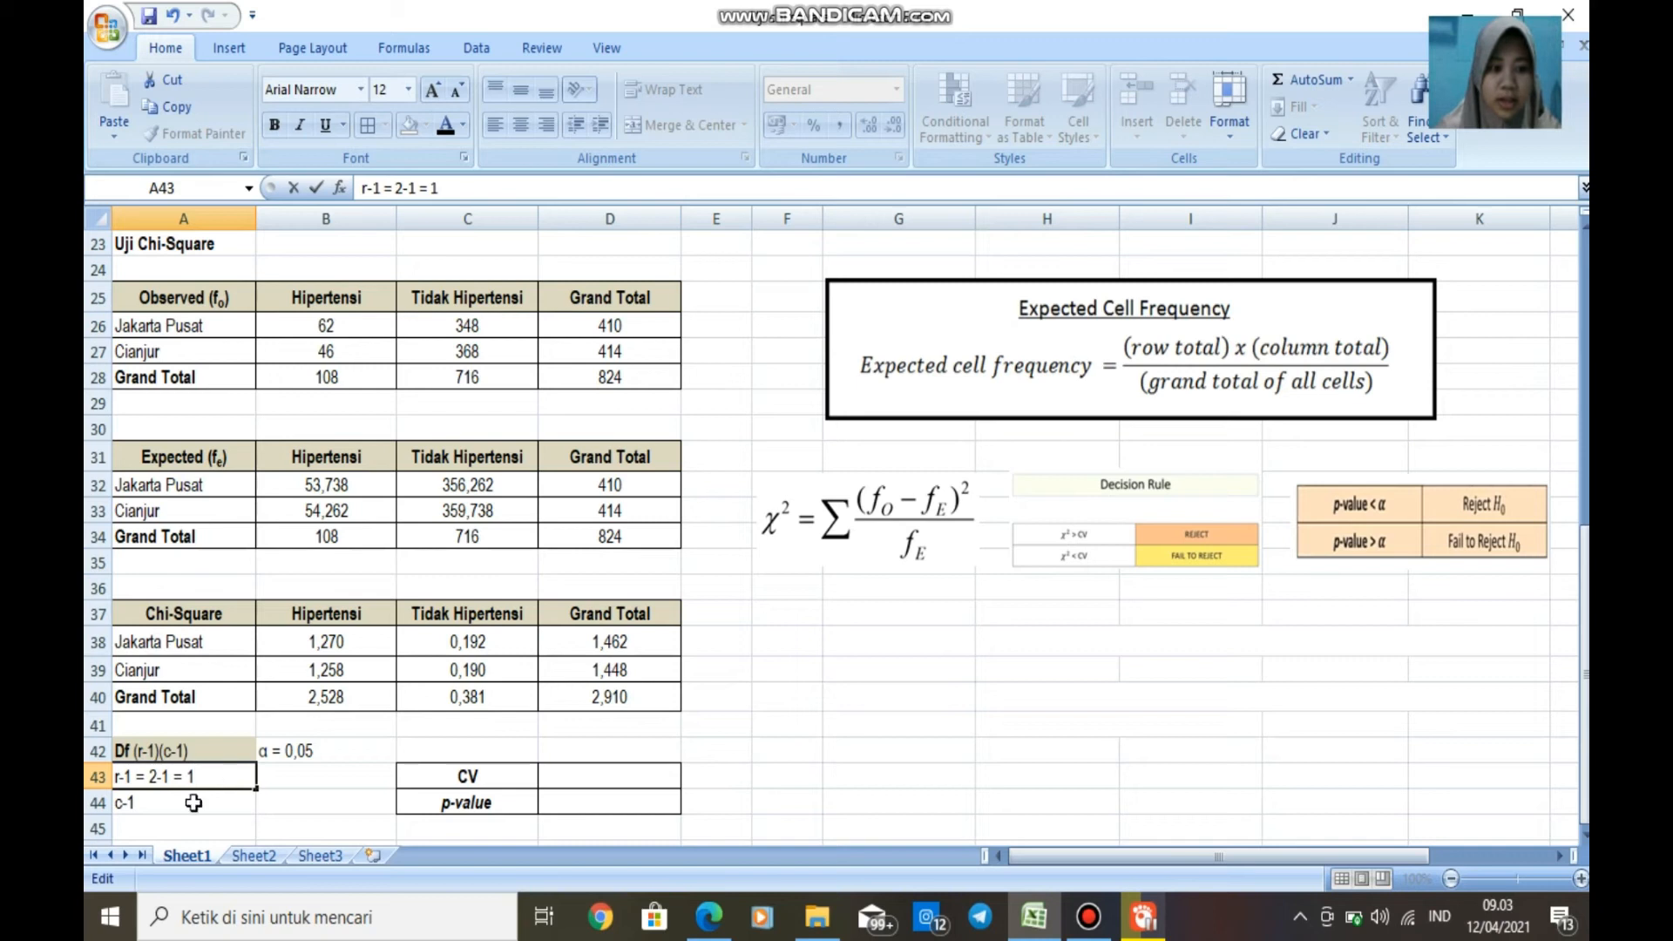
# Complete the column degrees-of-freedom entry in A44 so it reads "c-1 = 2-1 = 1".
pyautogui.click(192, 800)
pyautogui.doubleClick(194, 804)
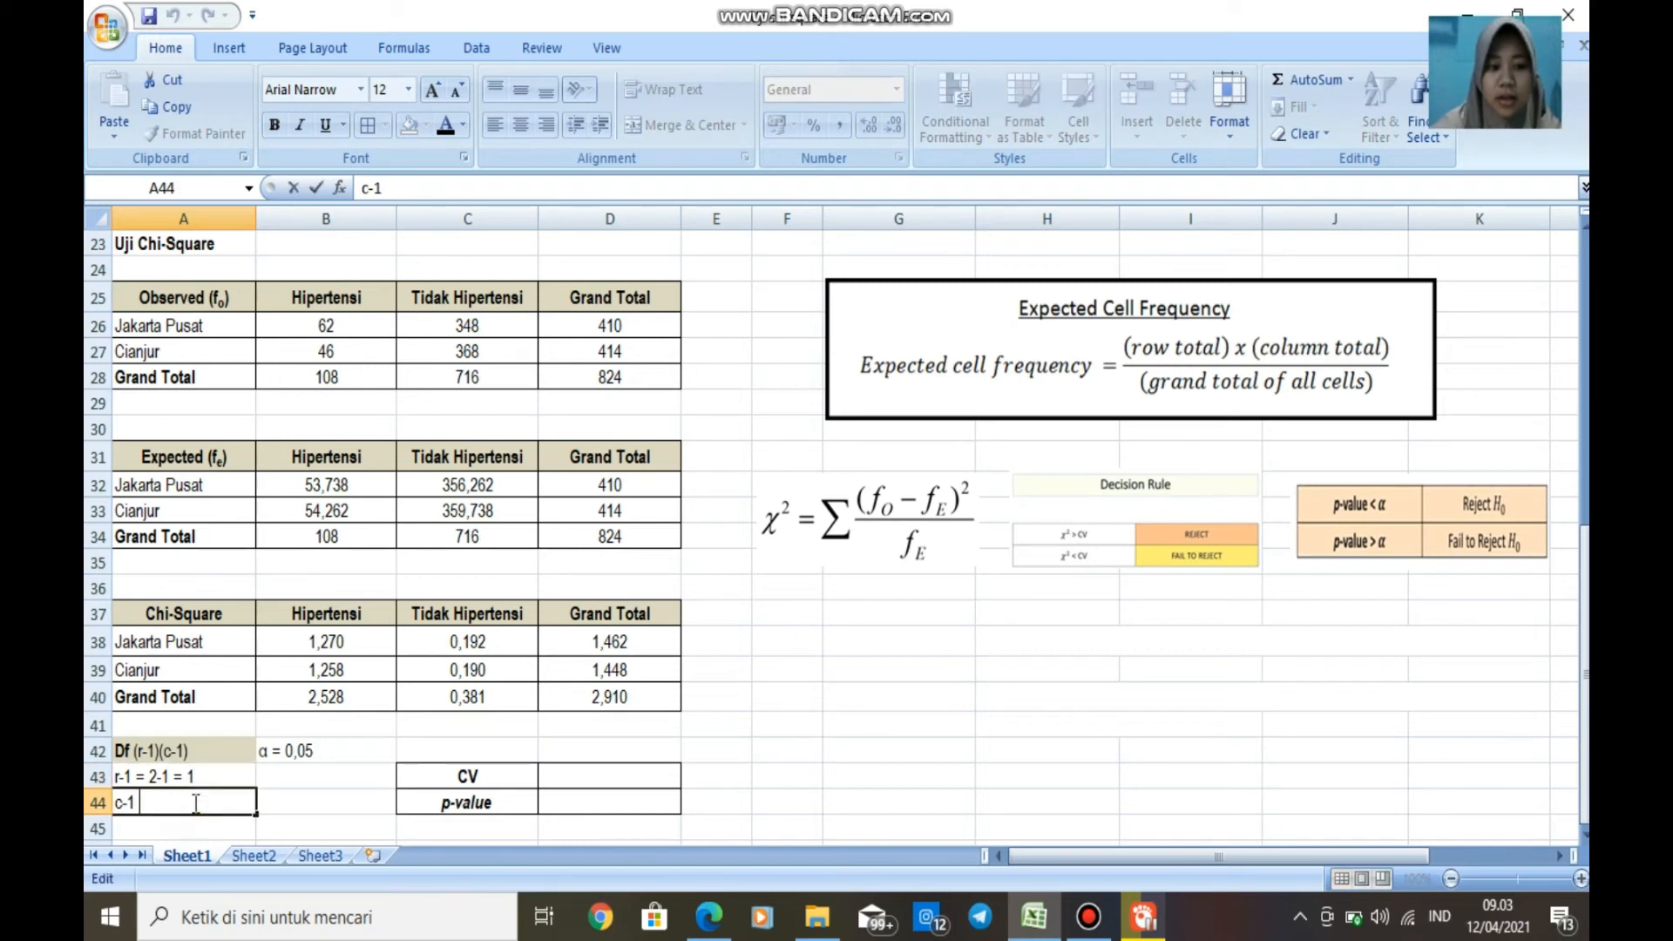
pyautogui.write('= 2-1 =')
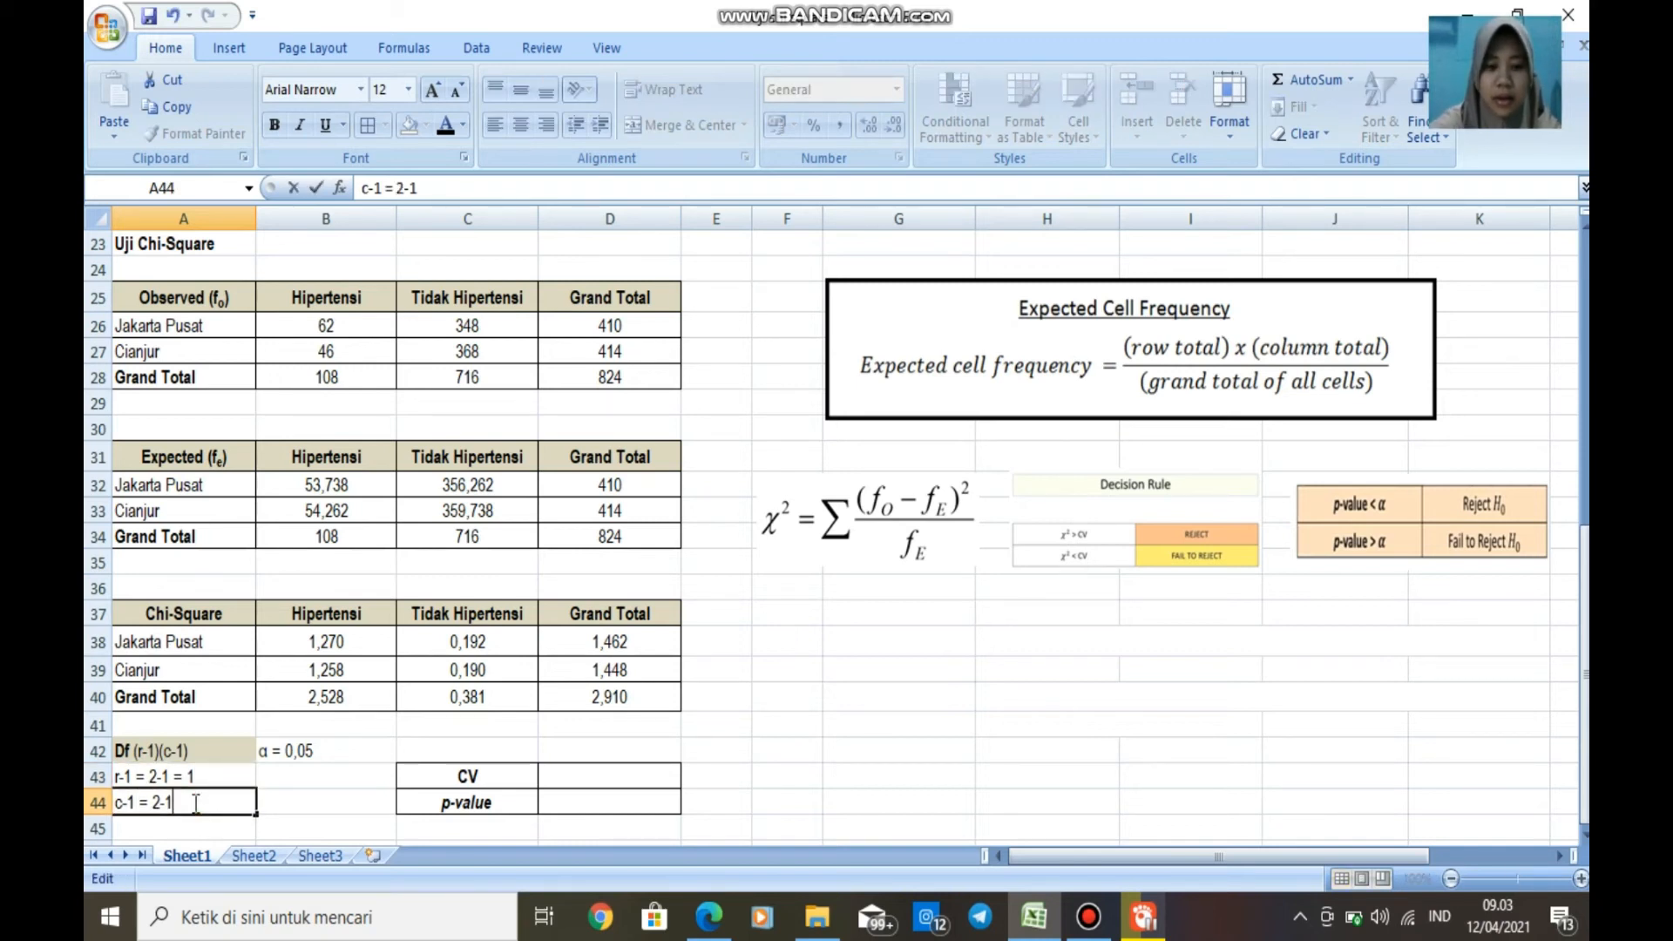
pyautogui.write(' 1')
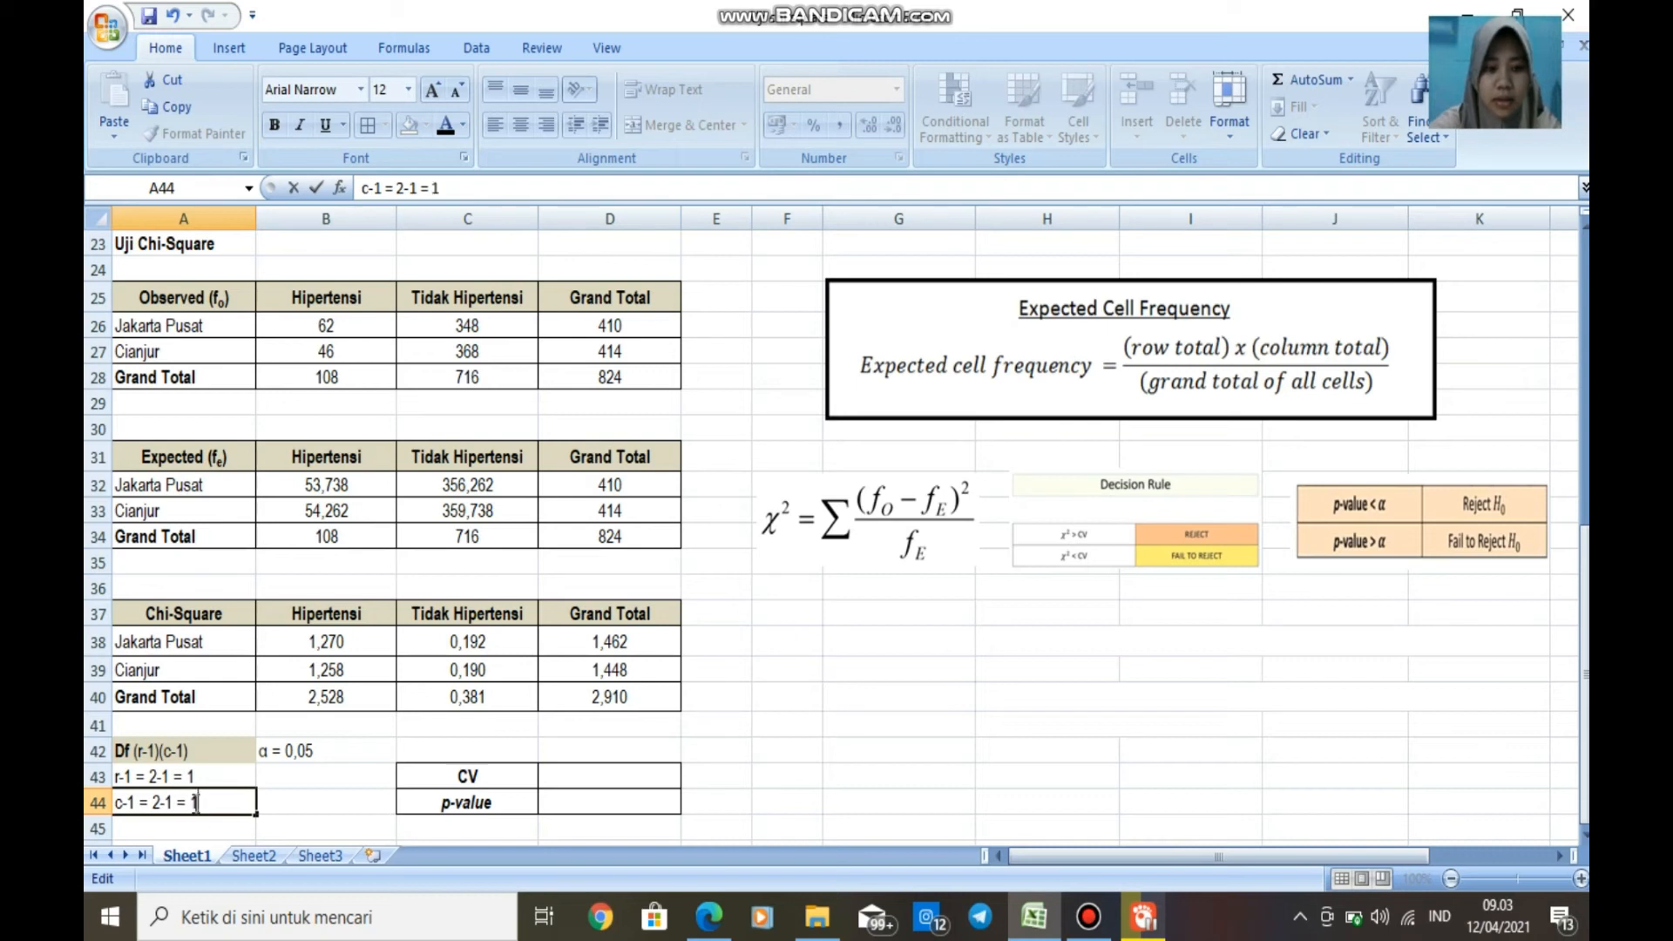
pyautogui.click(321, 781)
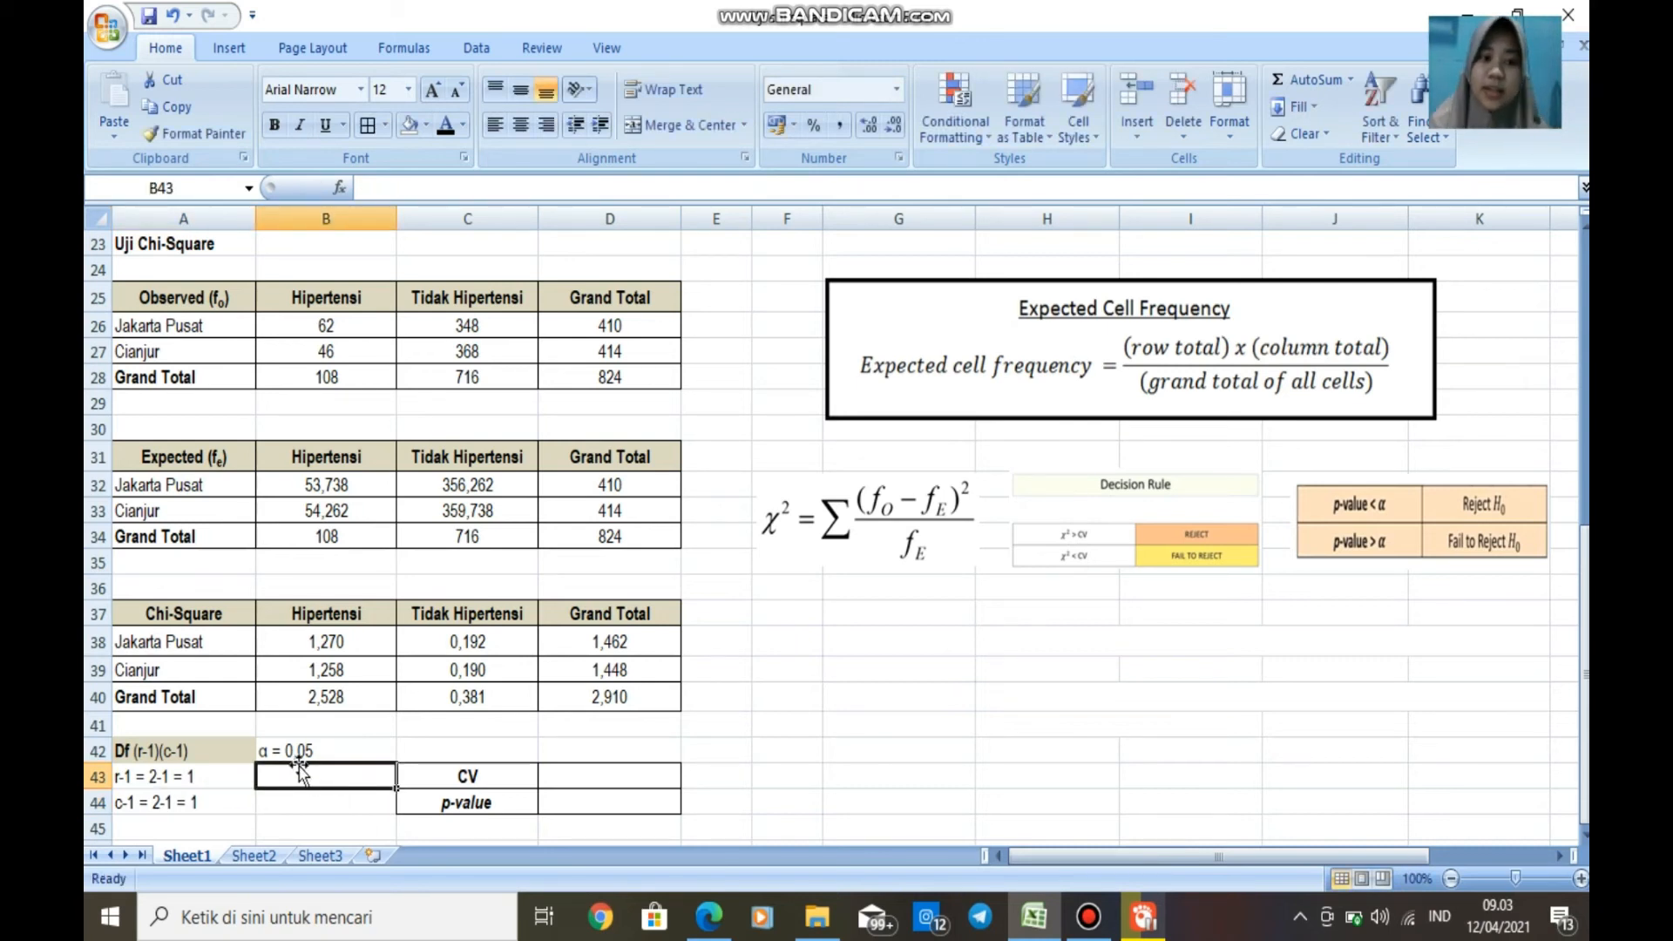
pyautogui.click(183, 835)
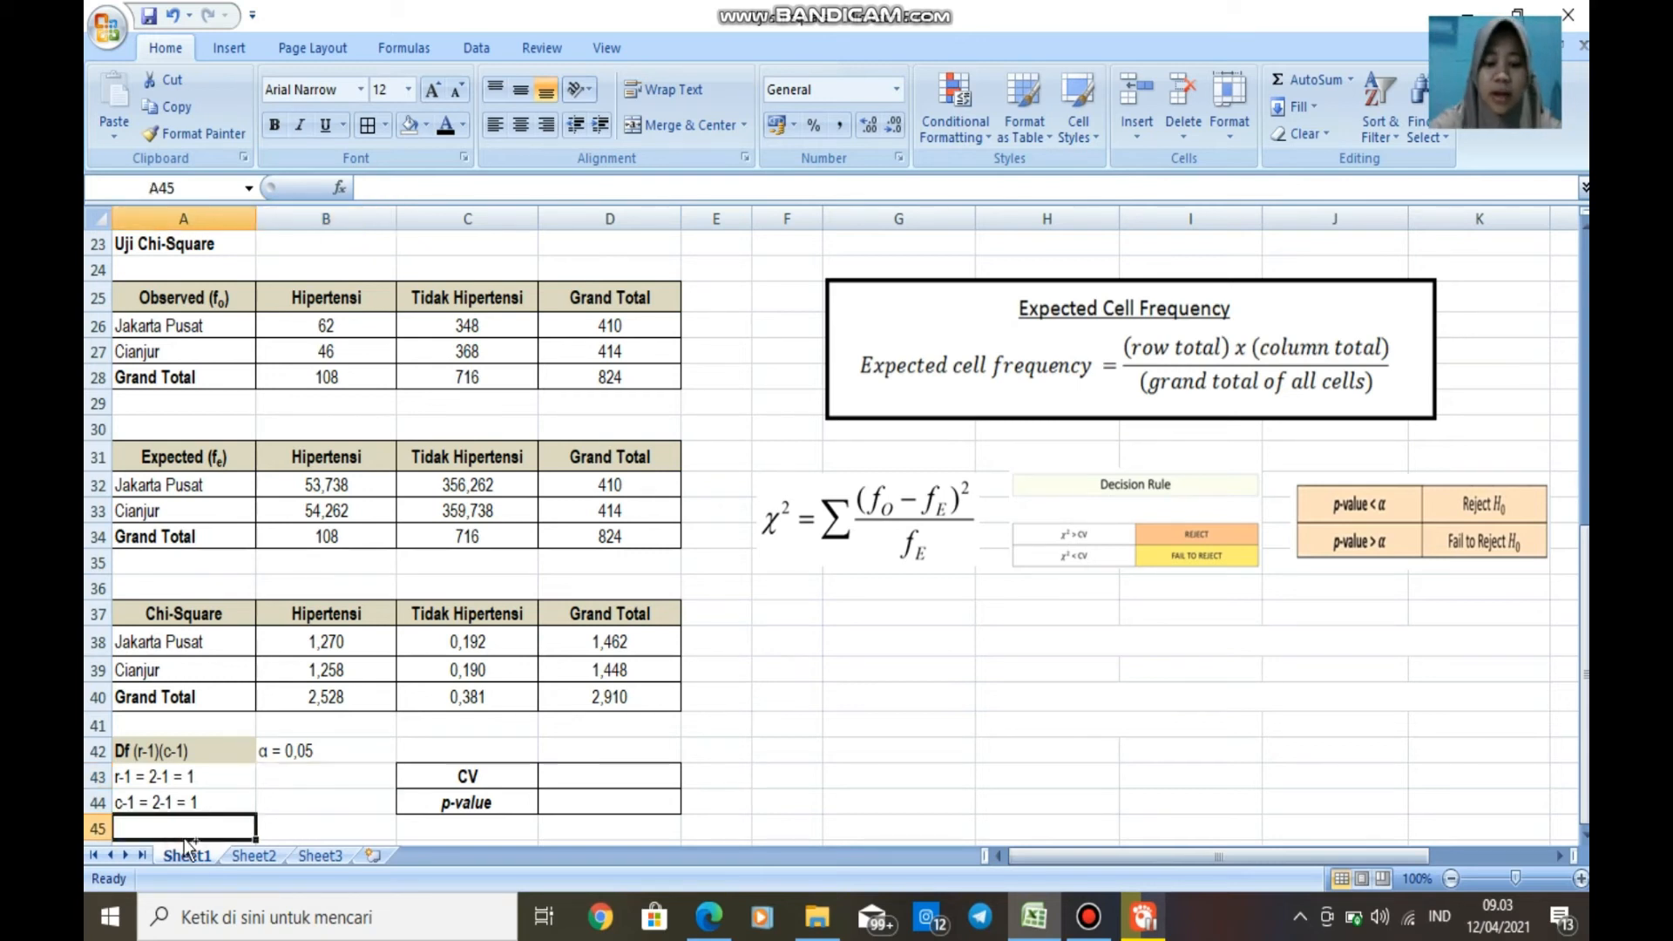
# Enter "df = 1" in cell A45, below the row and column degrees-of-freedom entries.
pyautogui.write('s')
pyautogui.press('BackSpace')
pyautogui.write('df')
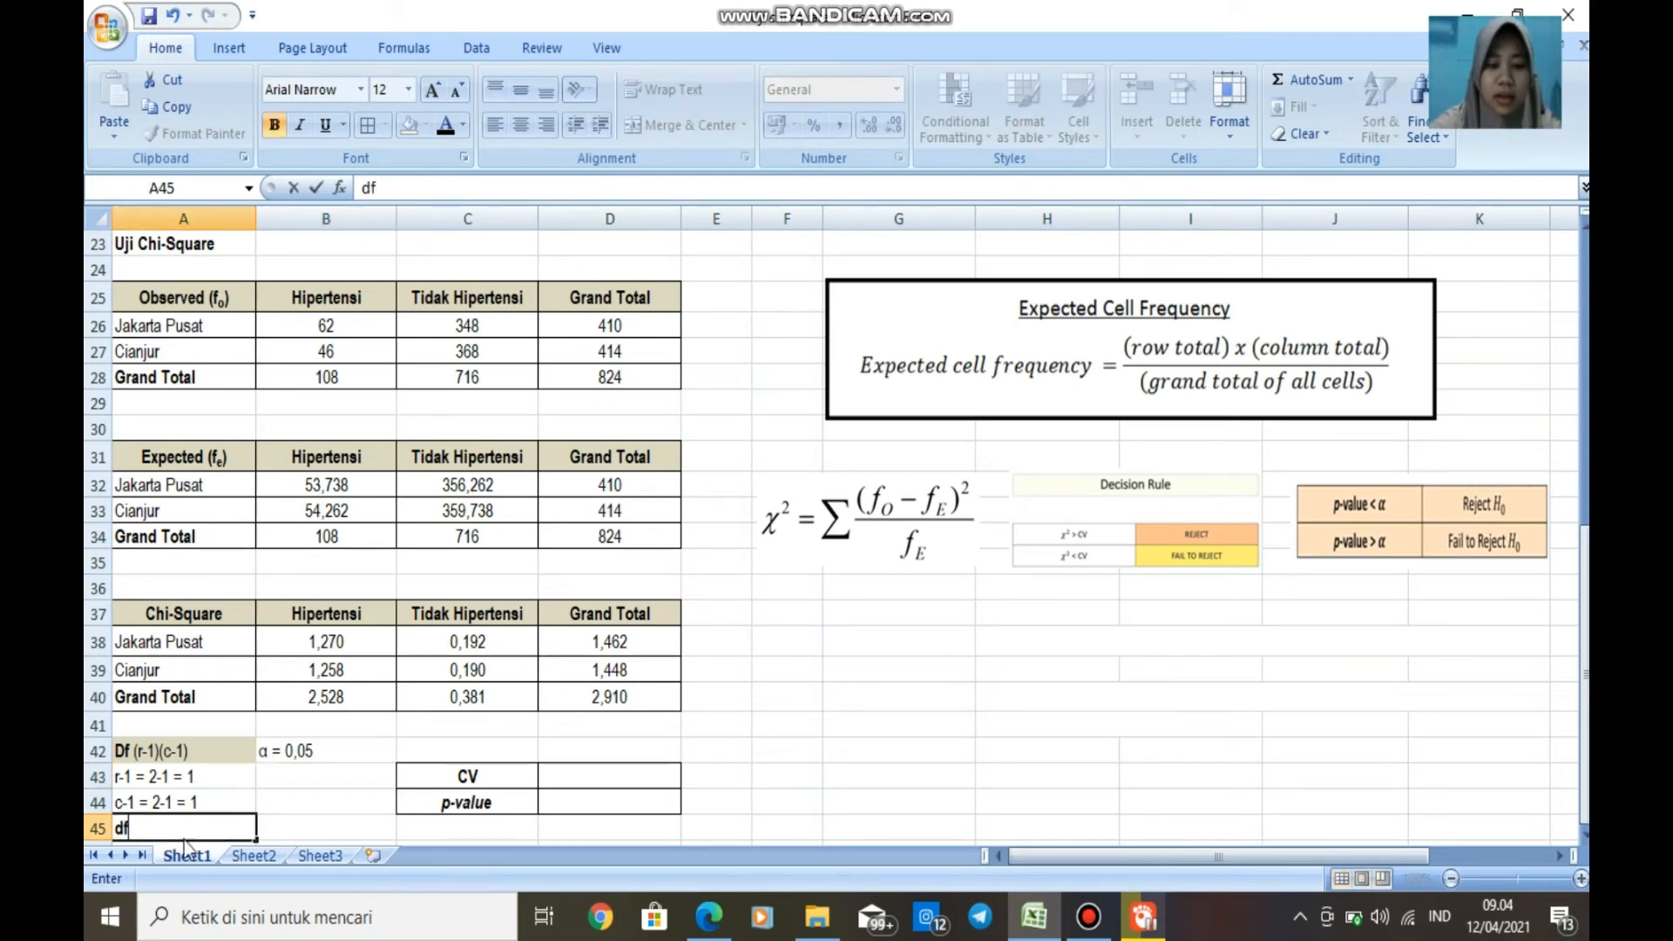
pyautogui.write(' =')
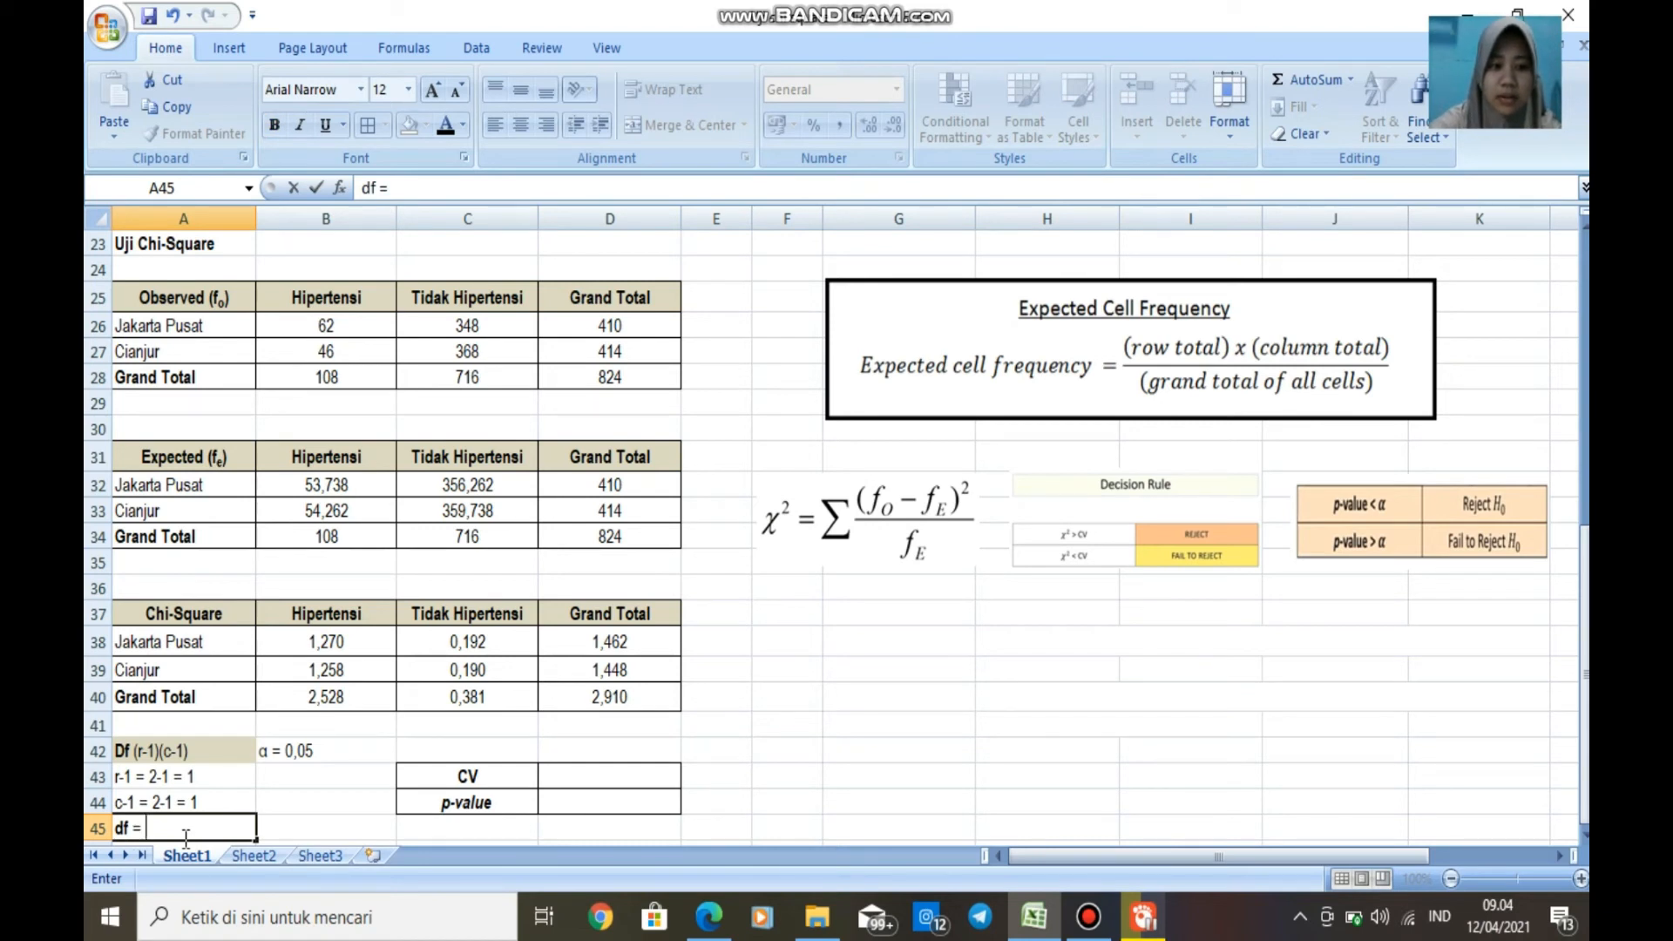
pyautogui.write(' 1')
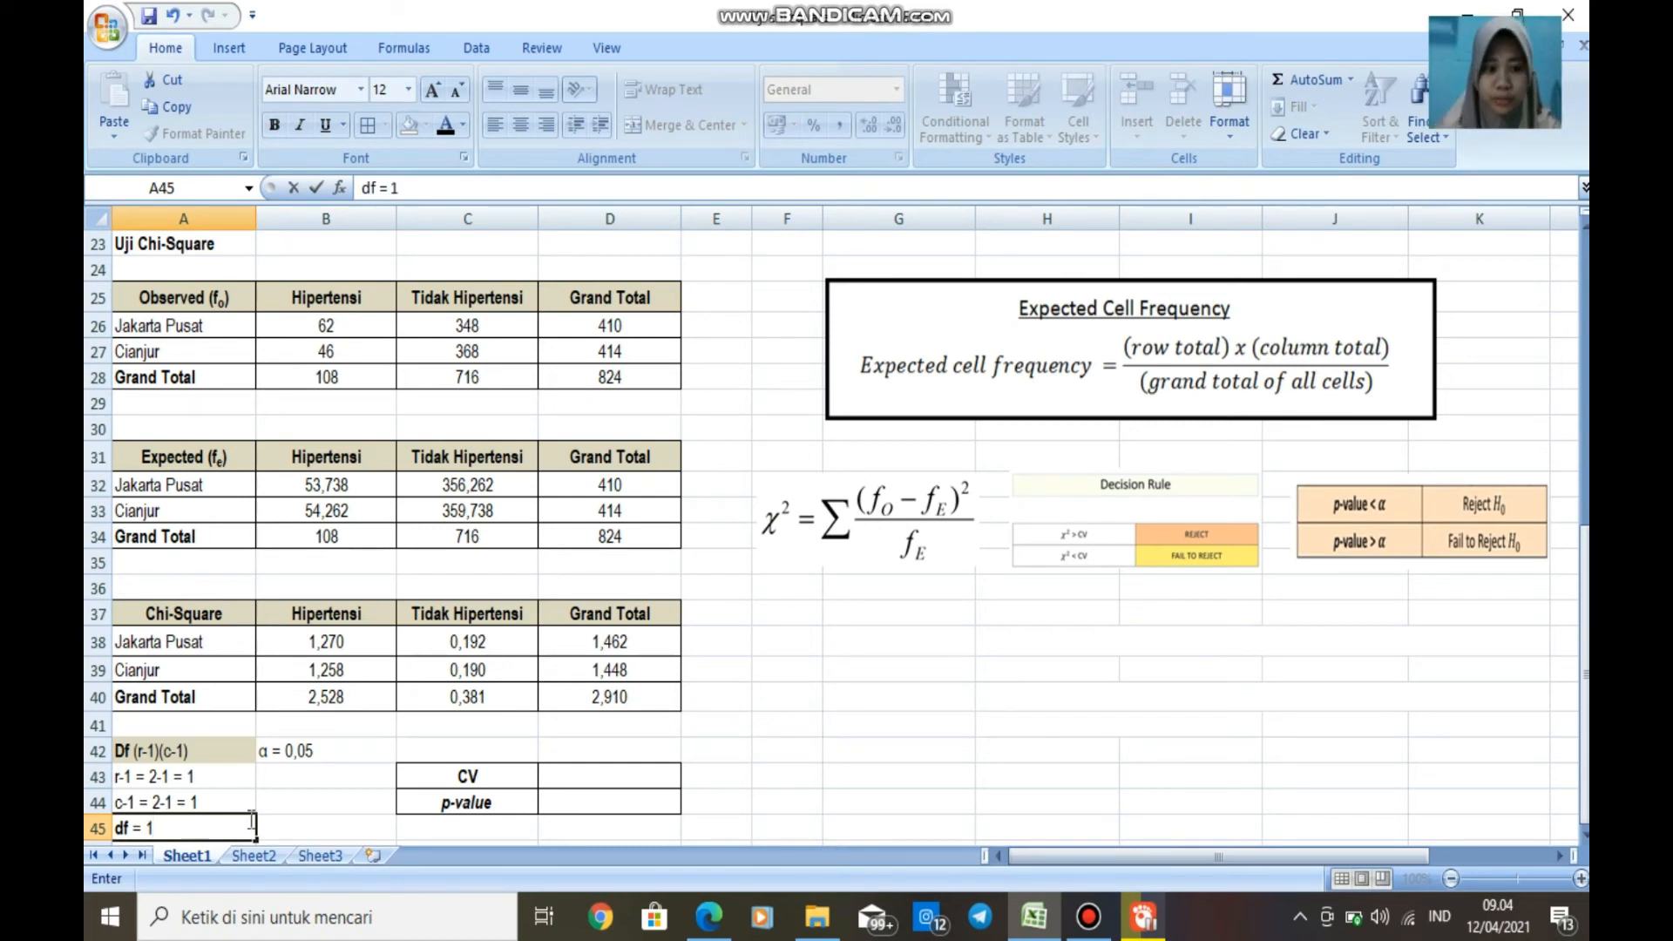
pyautogui.press('Up')
# Shade the degrees-of-freedom result in A45 with a darker tan fill.
pyautogui.click(188, 827)
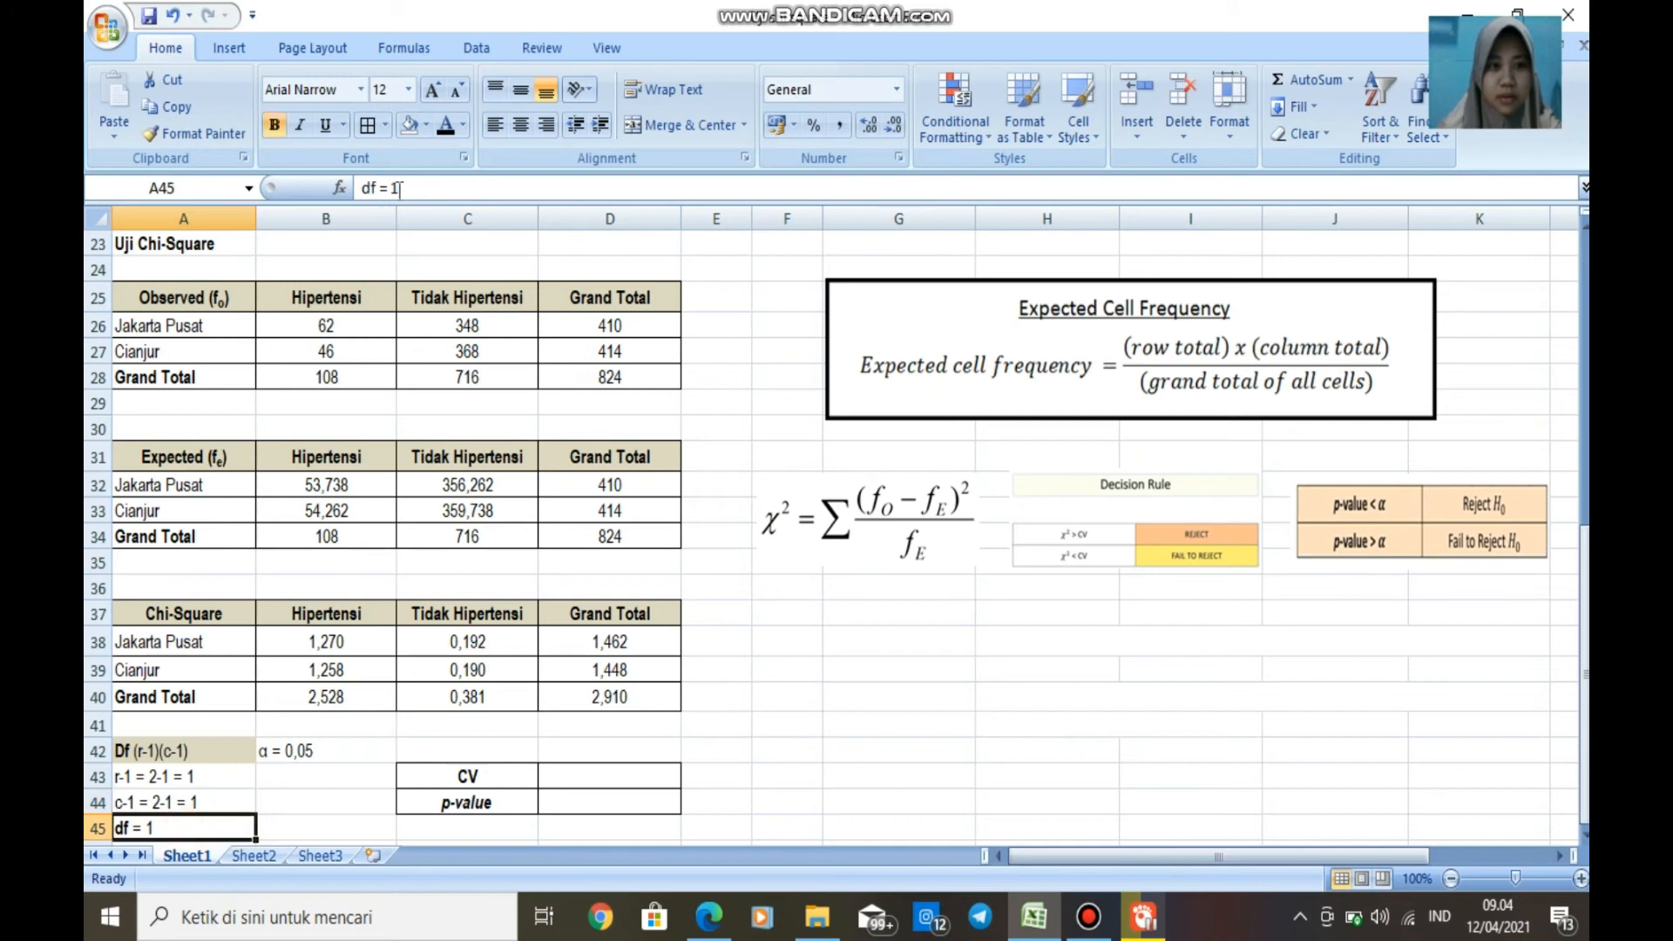
pyautogui.click(428, 125)
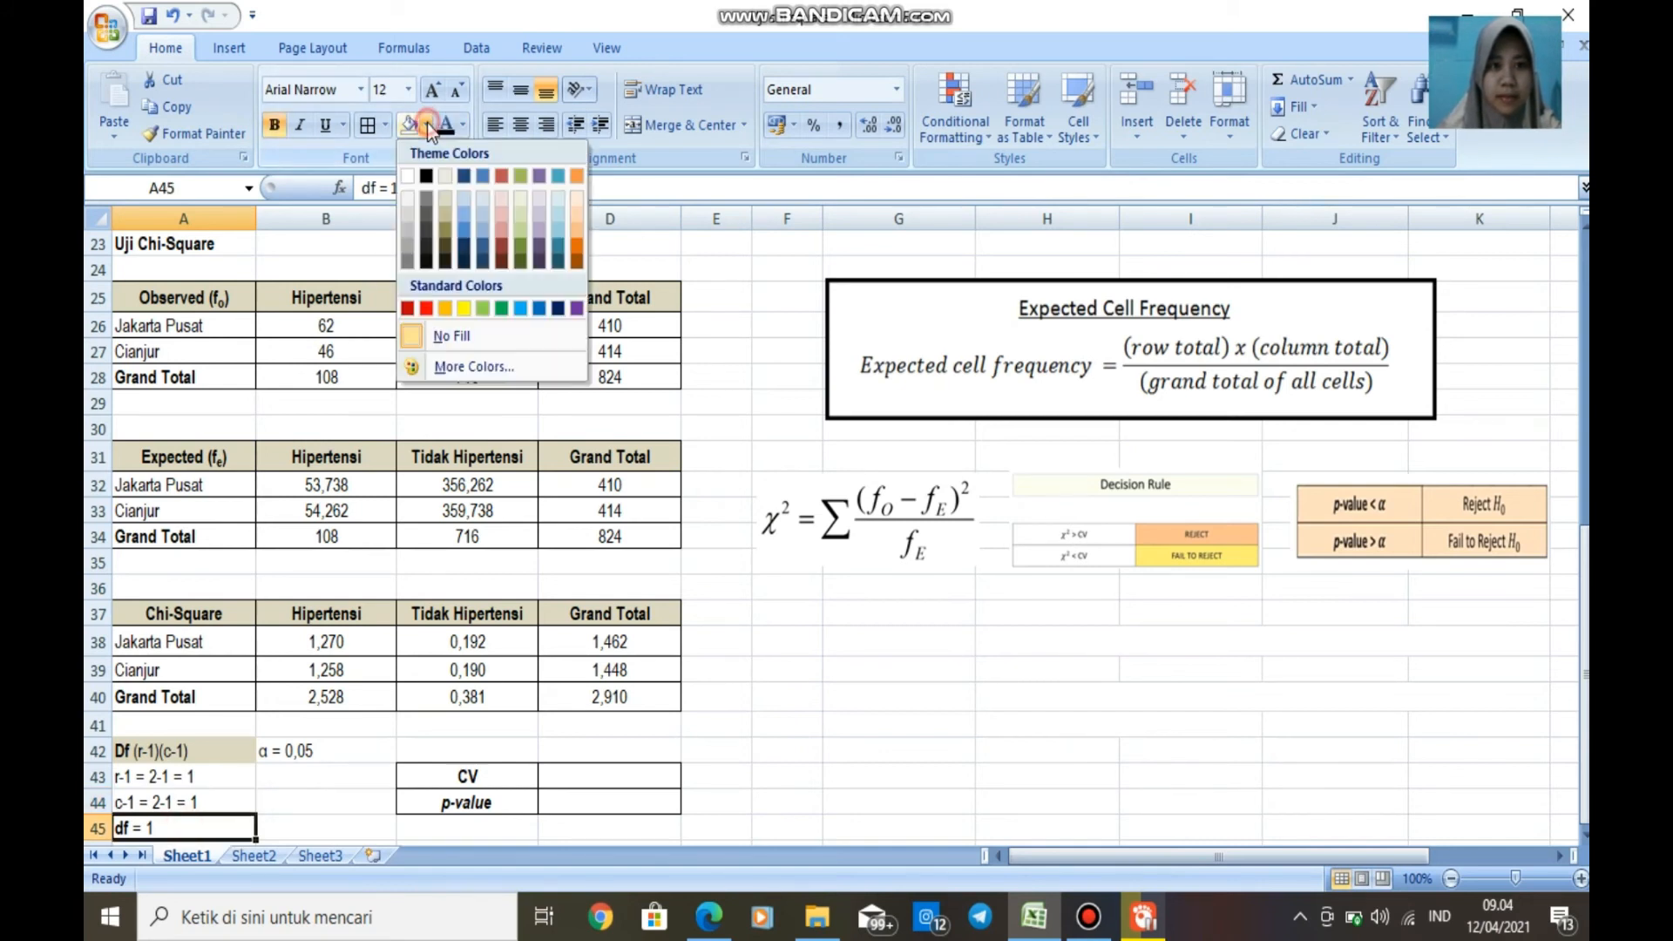
pyautogui.click(443, 211)
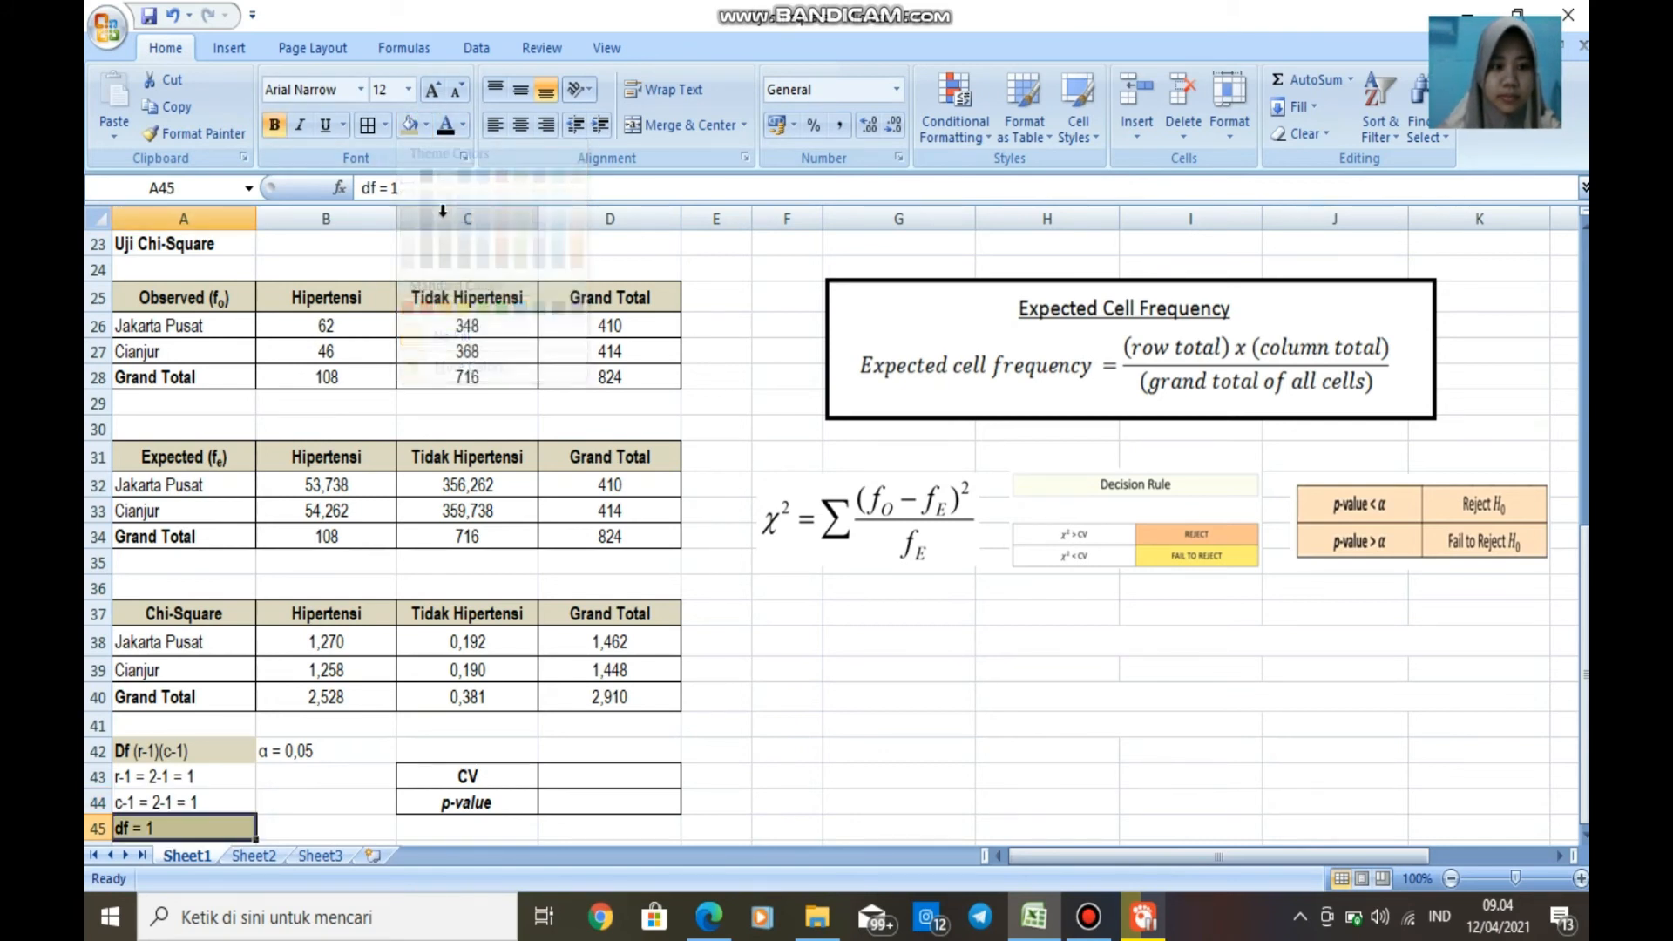
# Calculate the critical value in D43 with =CHIINV(0,05;1), using α = 0,05 and one degree of freedom.
pyautogui.click(307, 795)
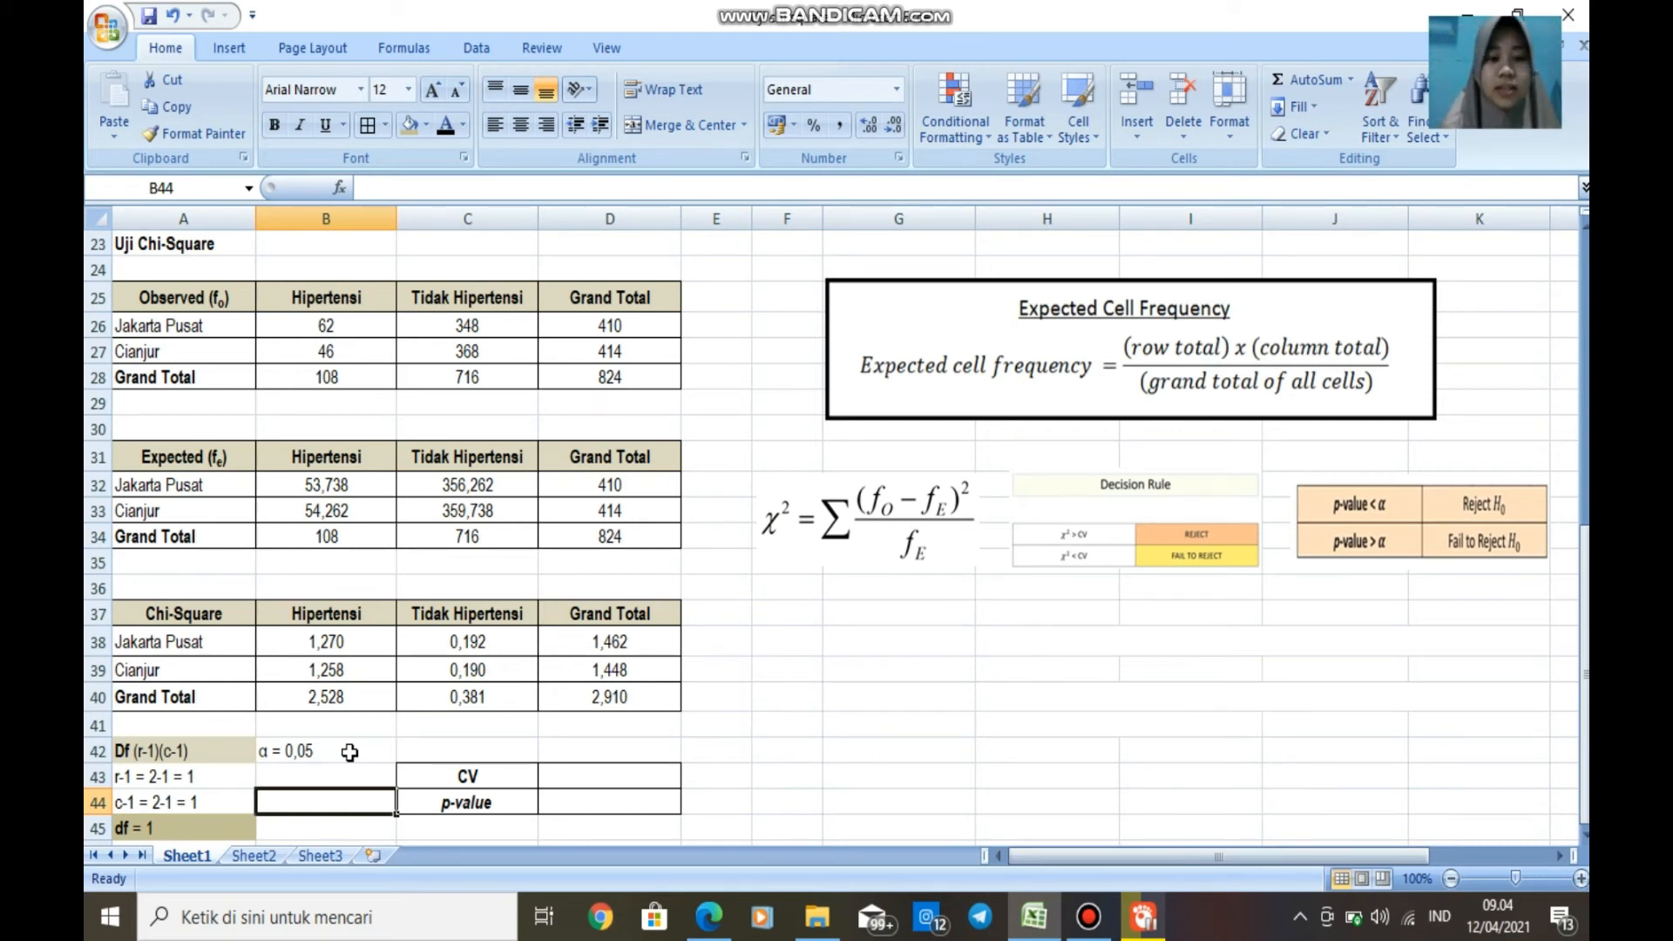
pyautogui.click(350, 752)
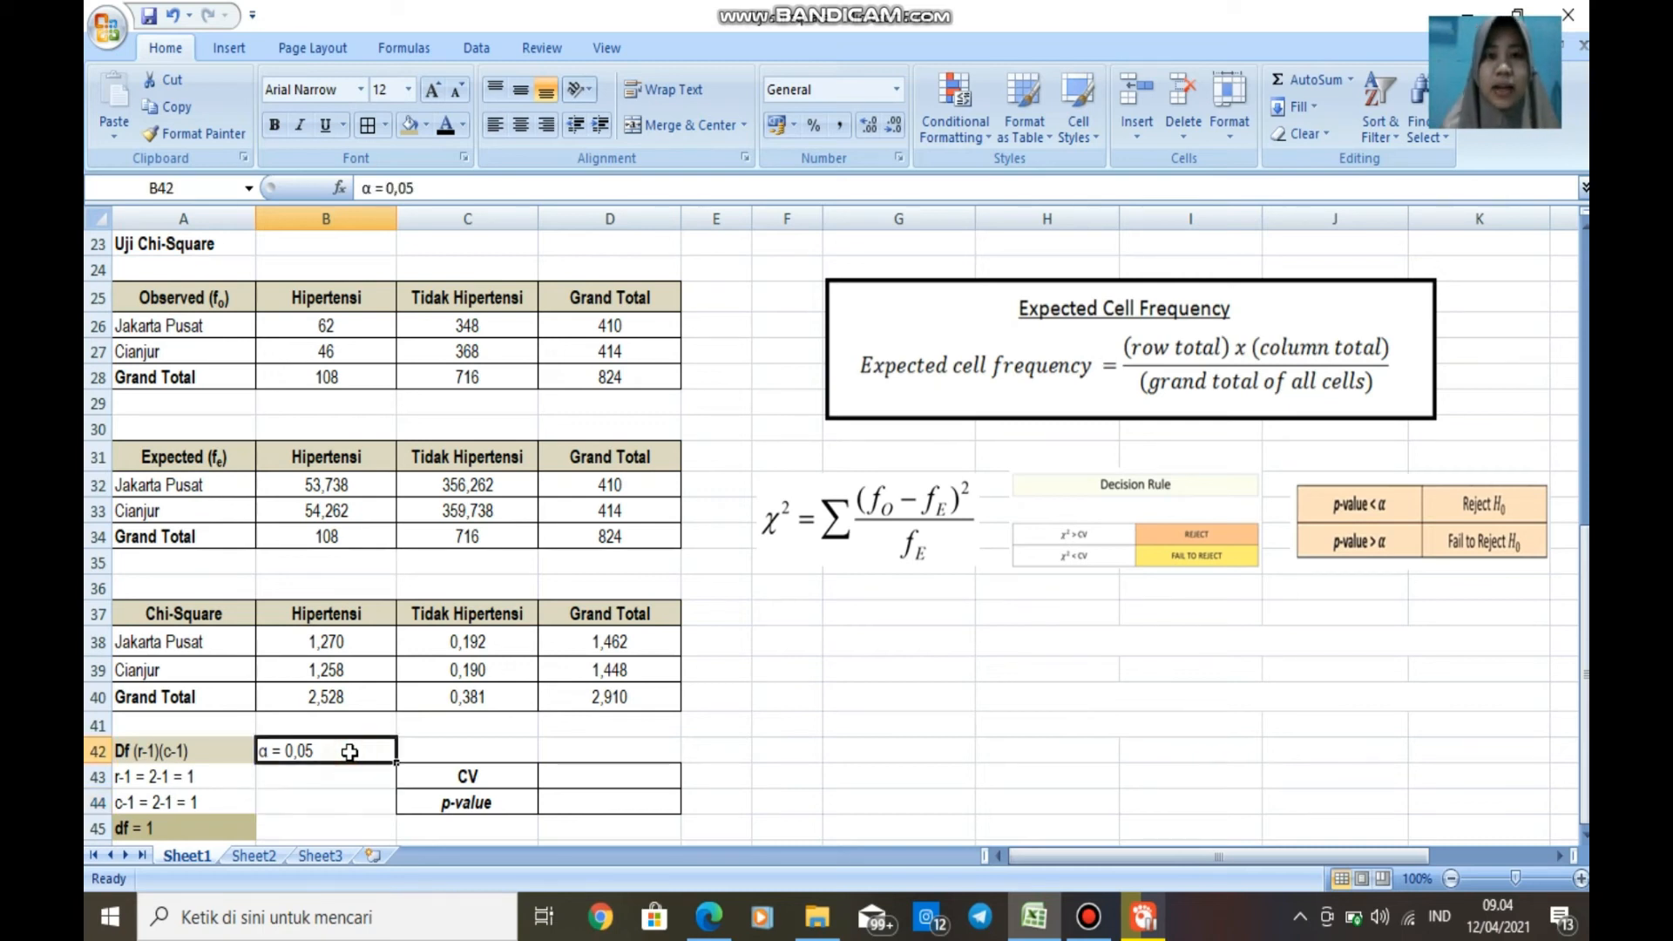
pyautogui.click(589, 775)
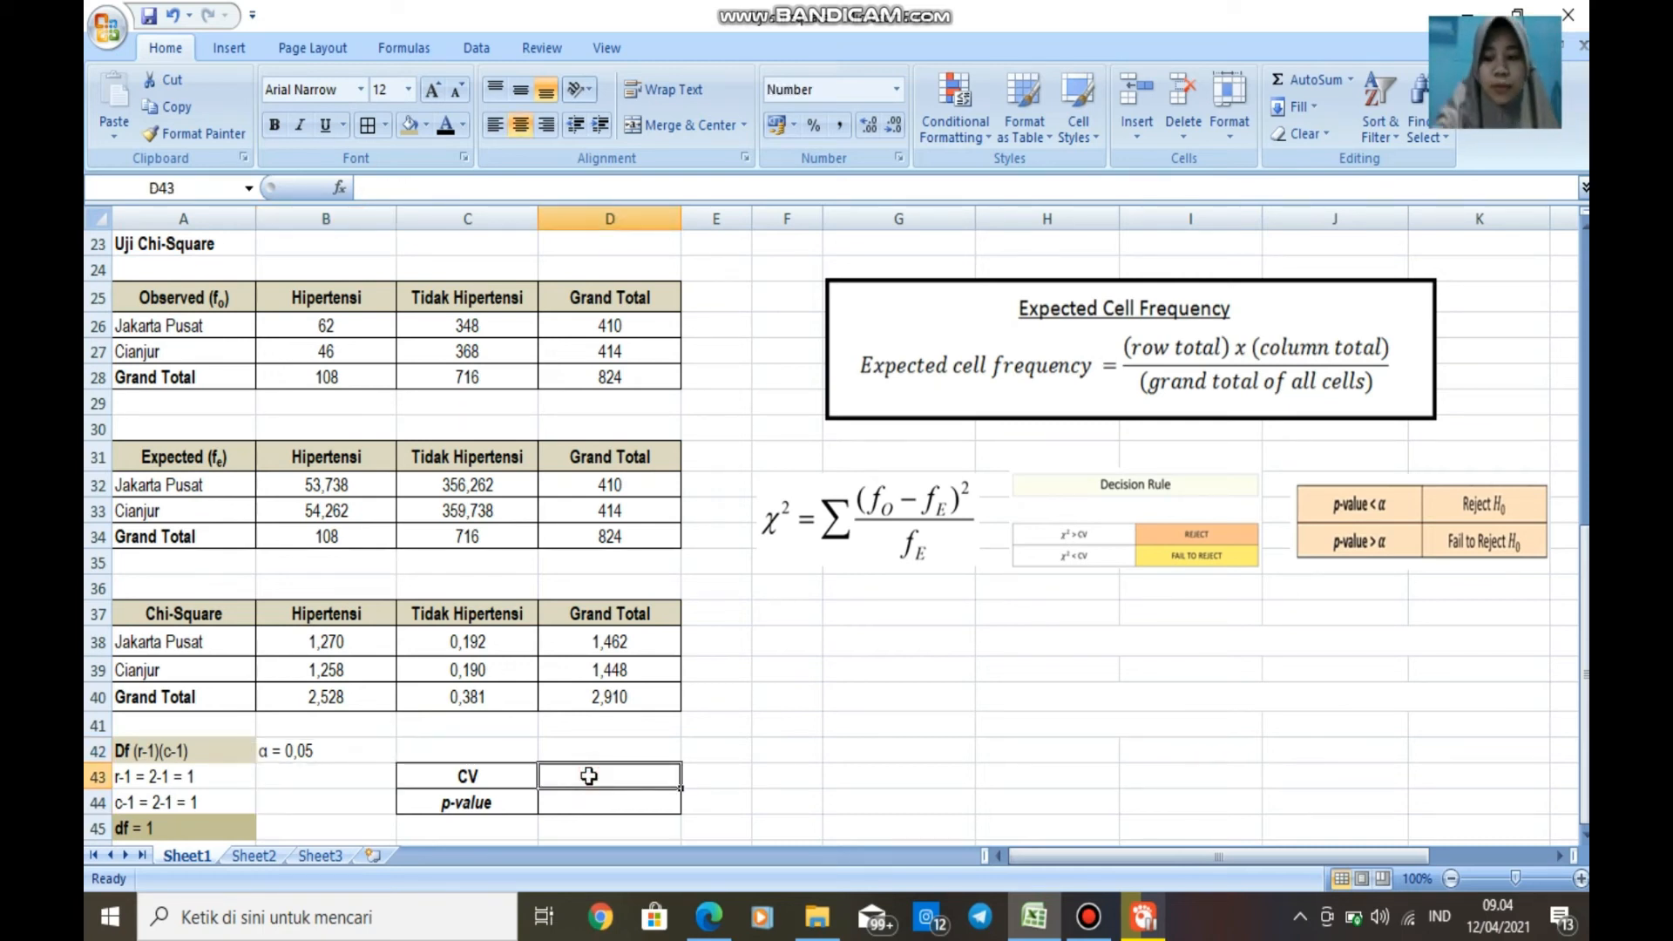
pyautogui.write('=')
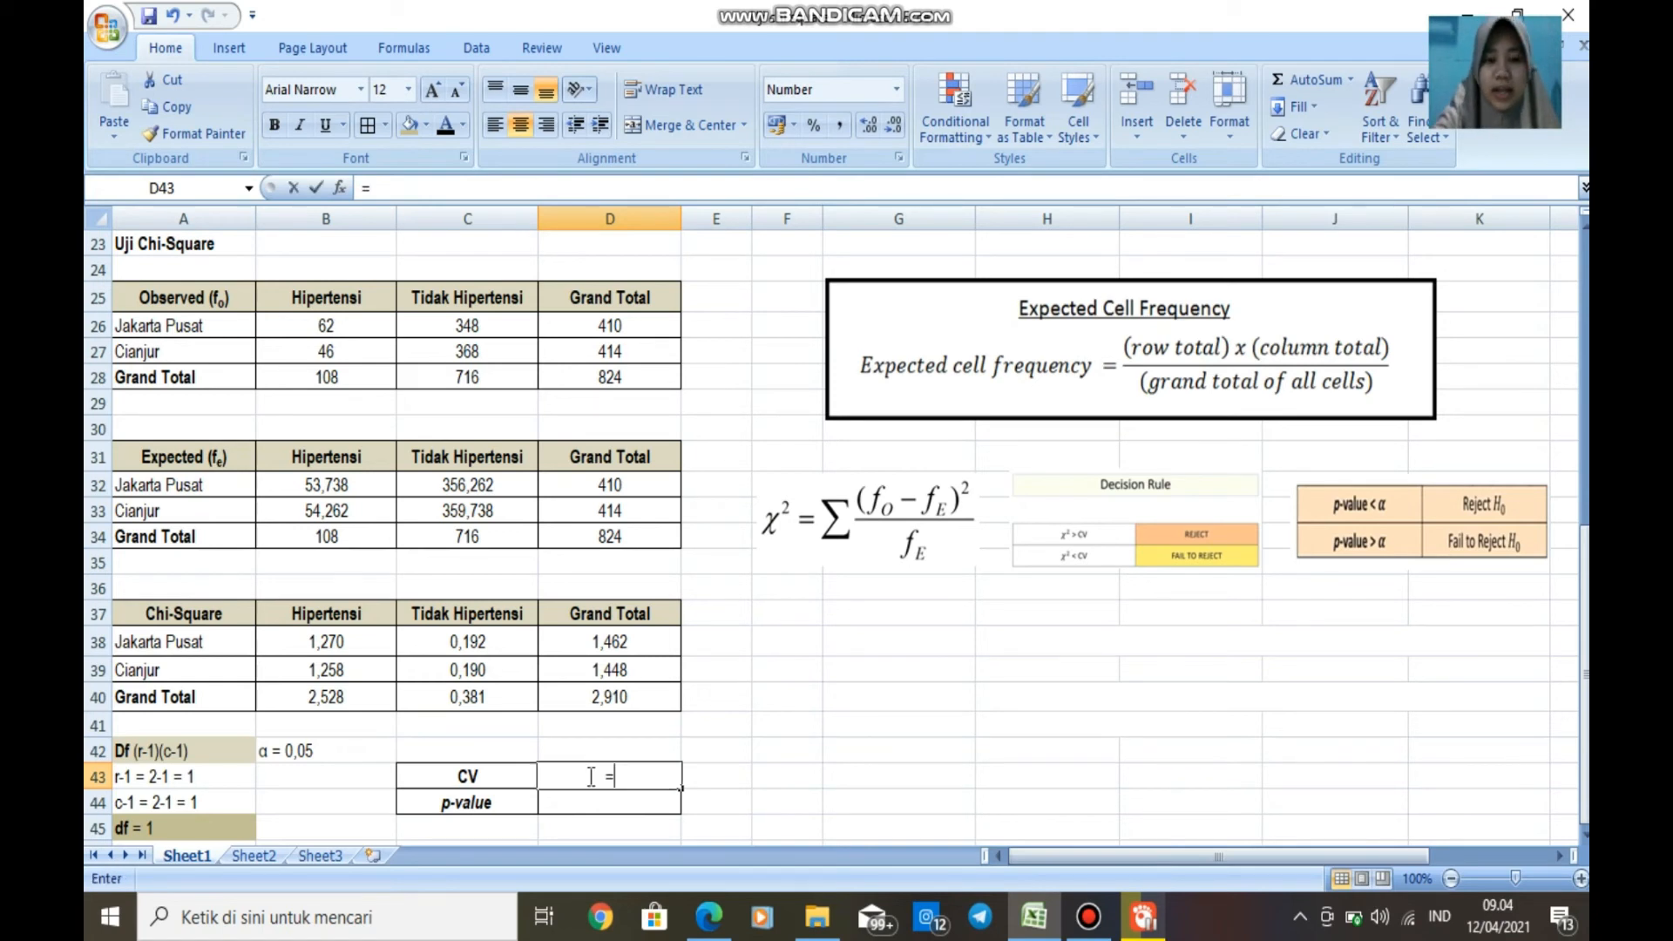
pyautogui.write('ch')
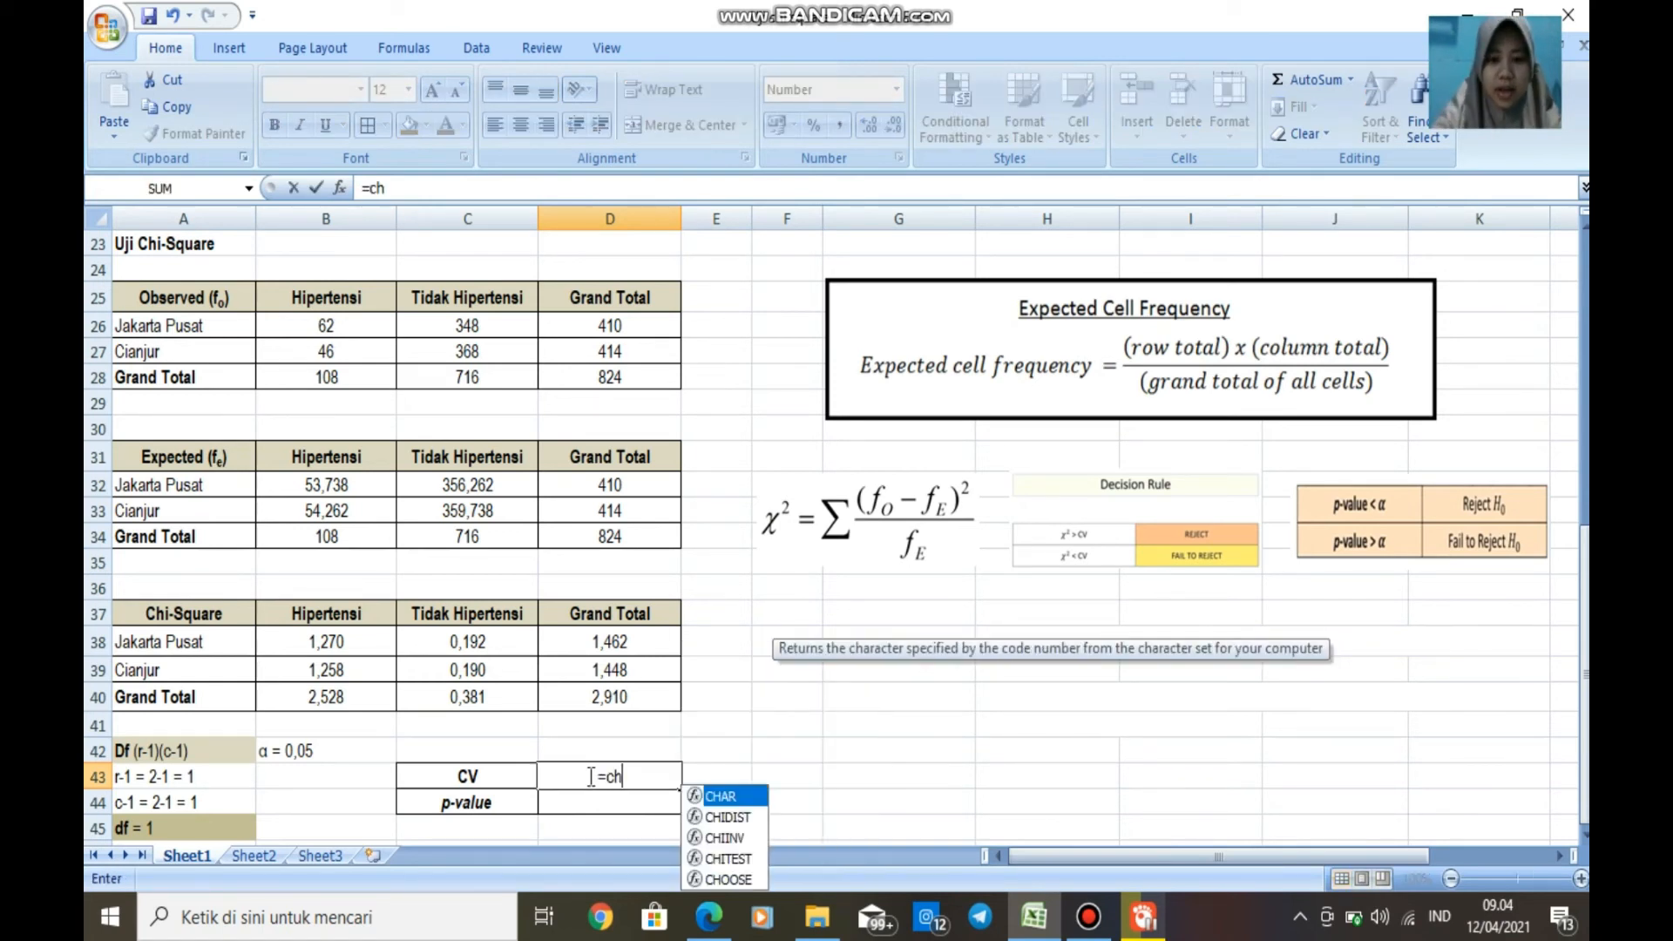
pyautogui.doubleClick(736, 838)
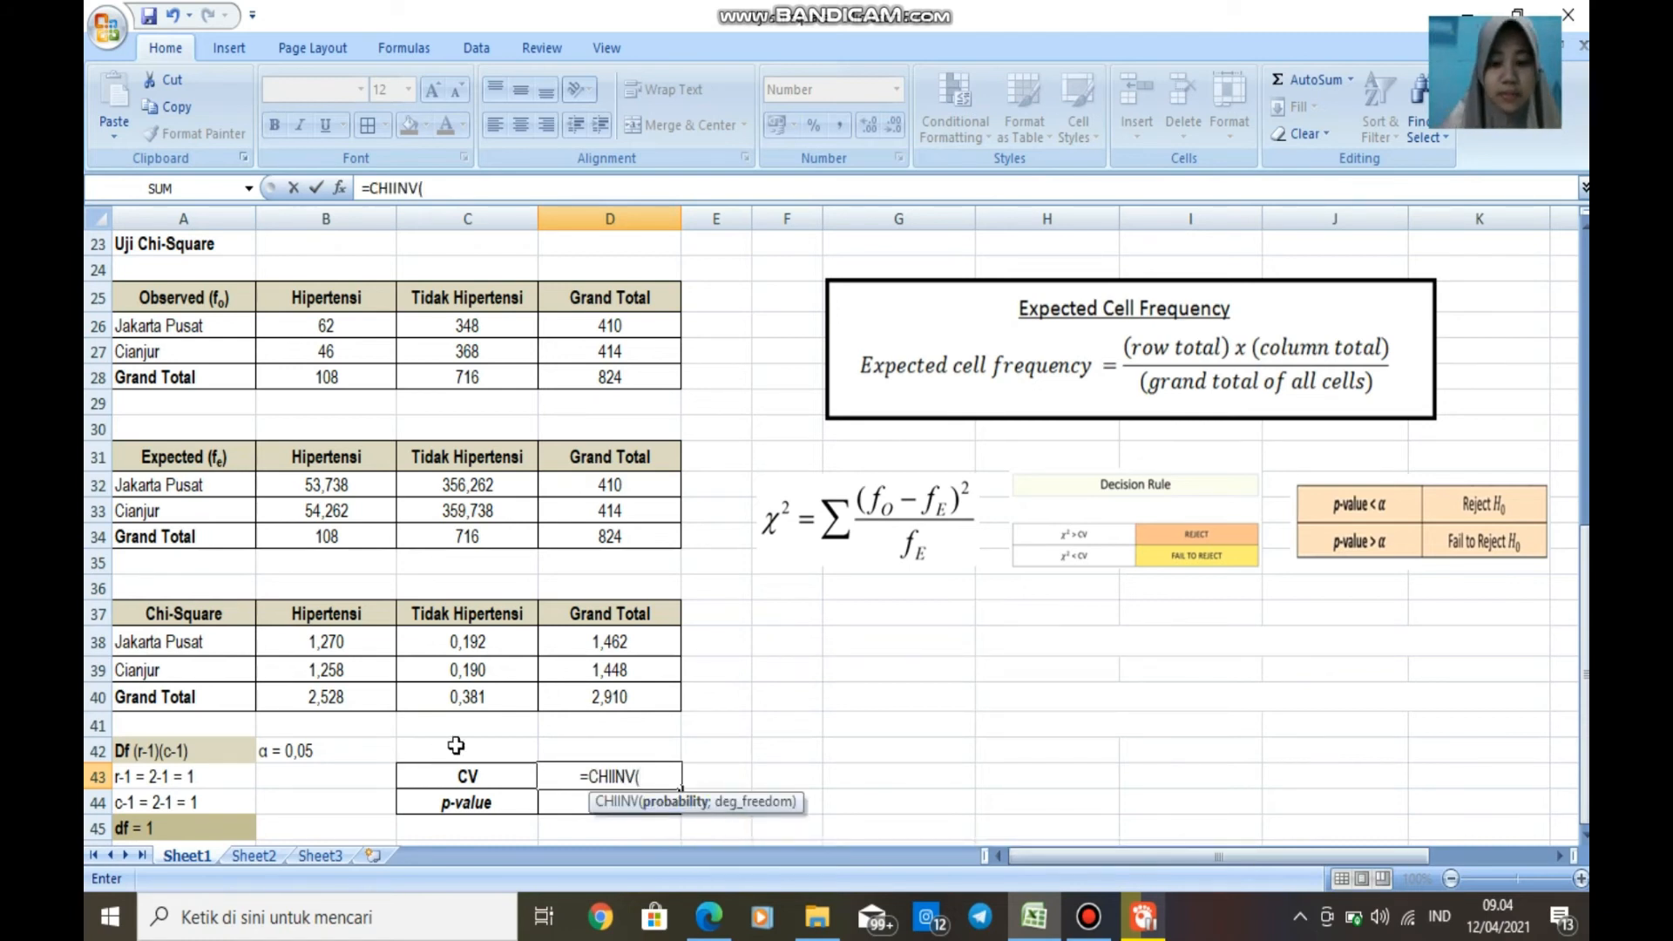
pyautogui.write('0,05')
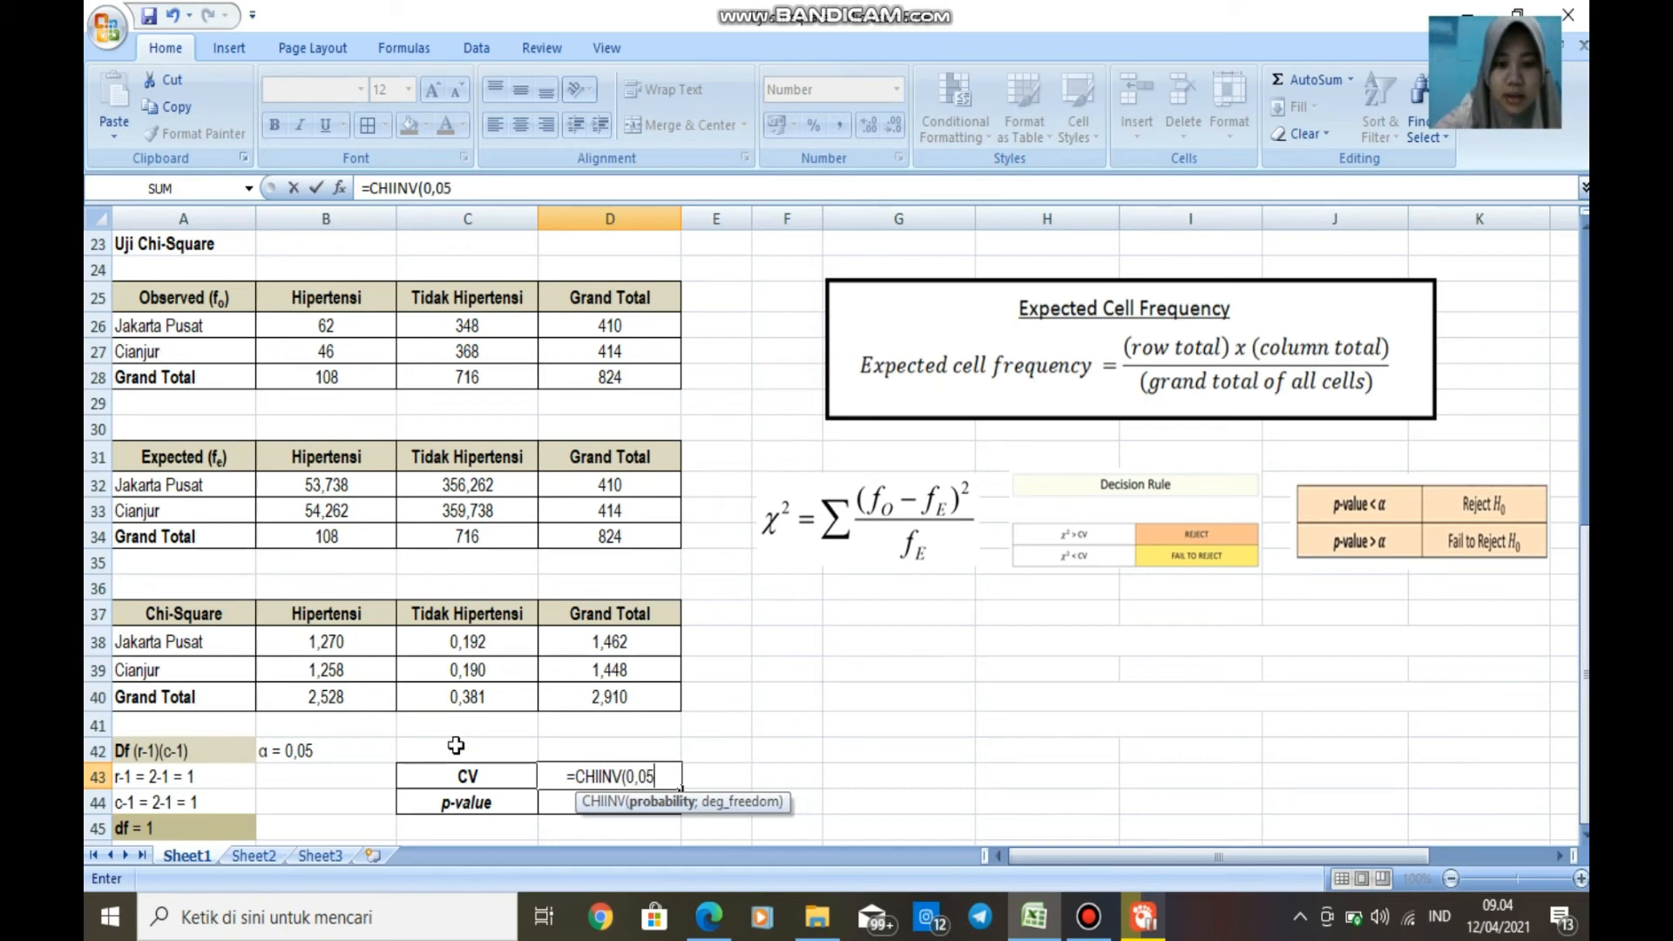
pyautogui.write(';')
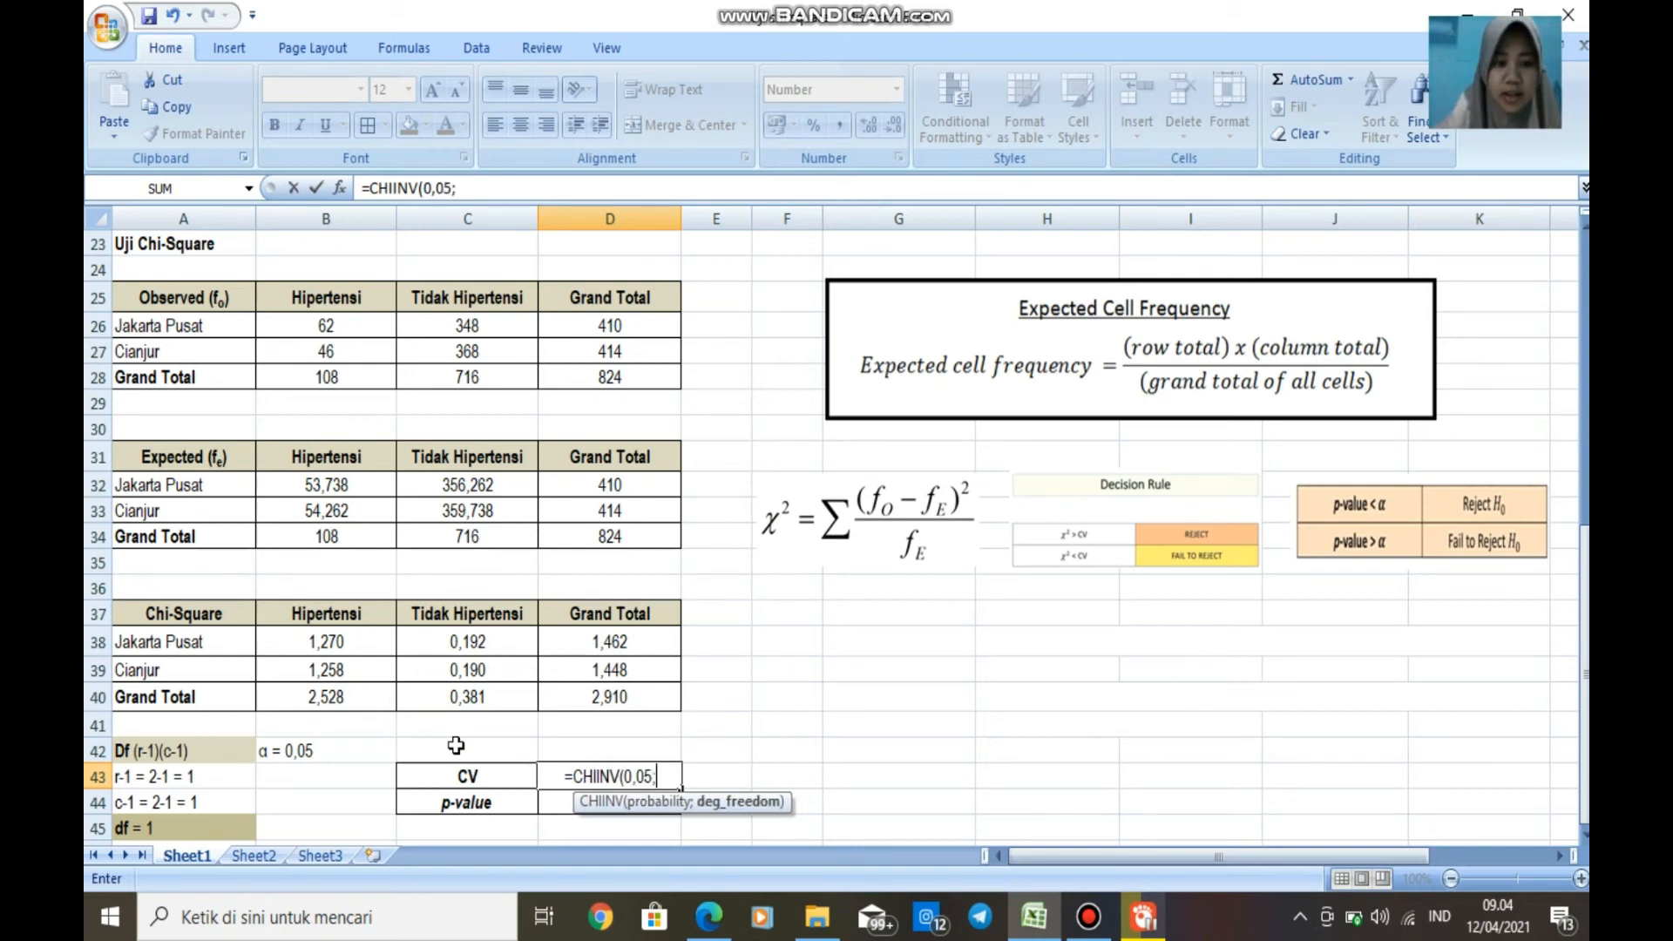
pyautogui.write('1')
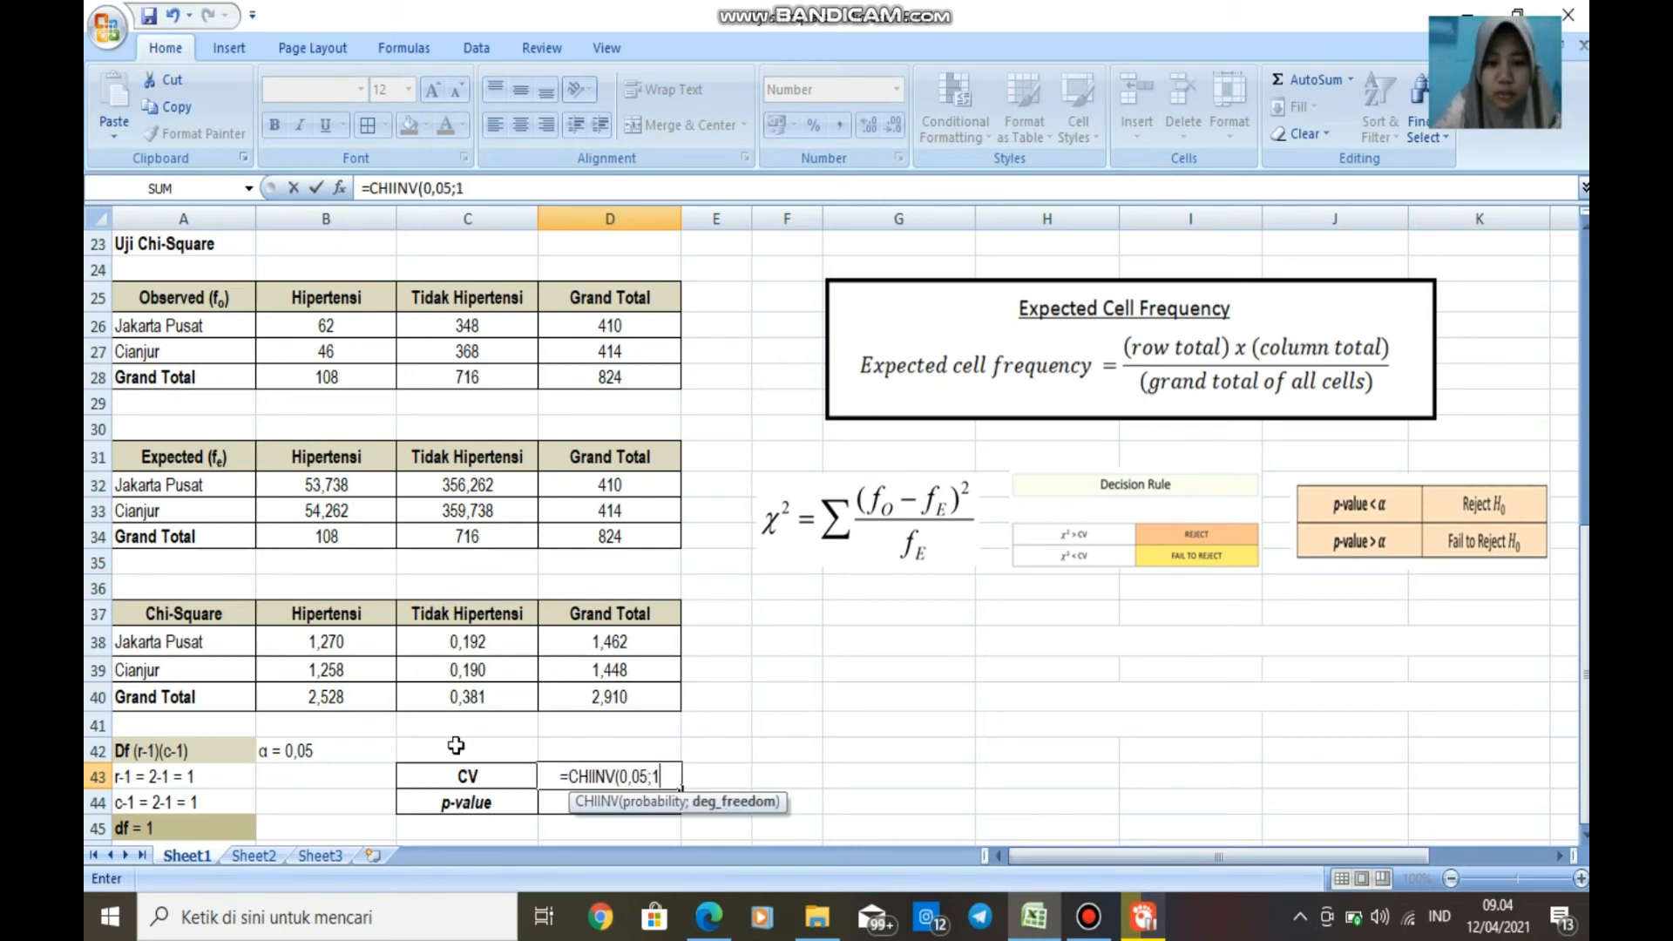
pyautogui.write(')')
pyautogui.press('Return')
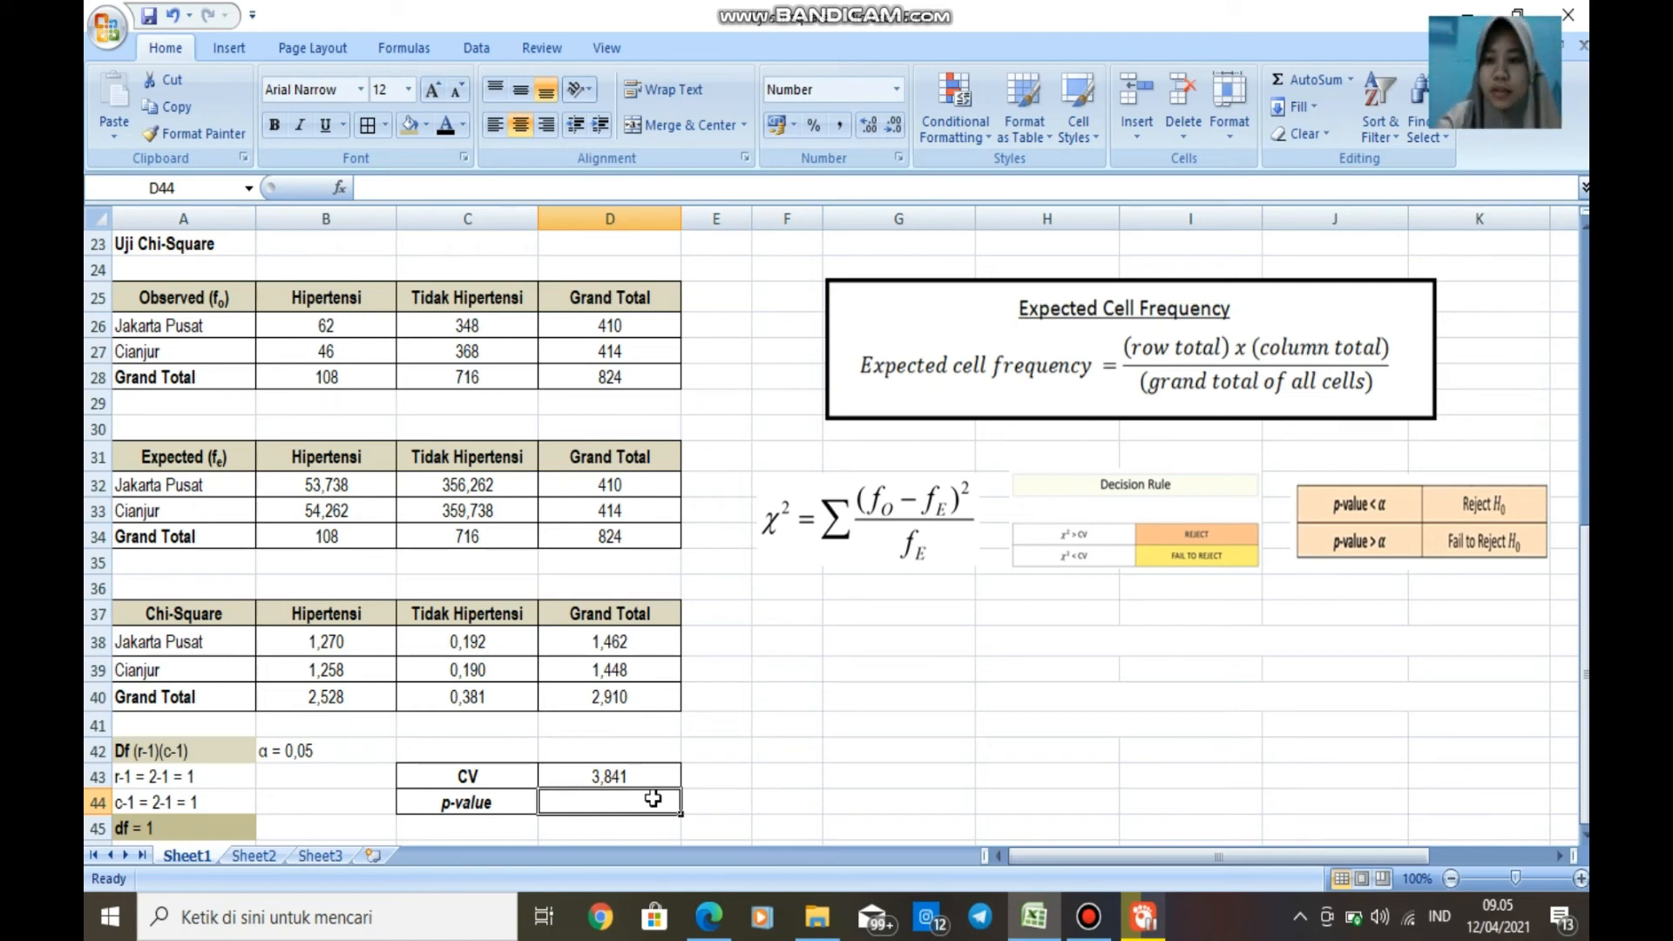
# Calculate the p-value in D44 with =CHITEST(B26:C27;B32:C33), comparing the observed and expected frequencies.
pyautogui.write('=ch')
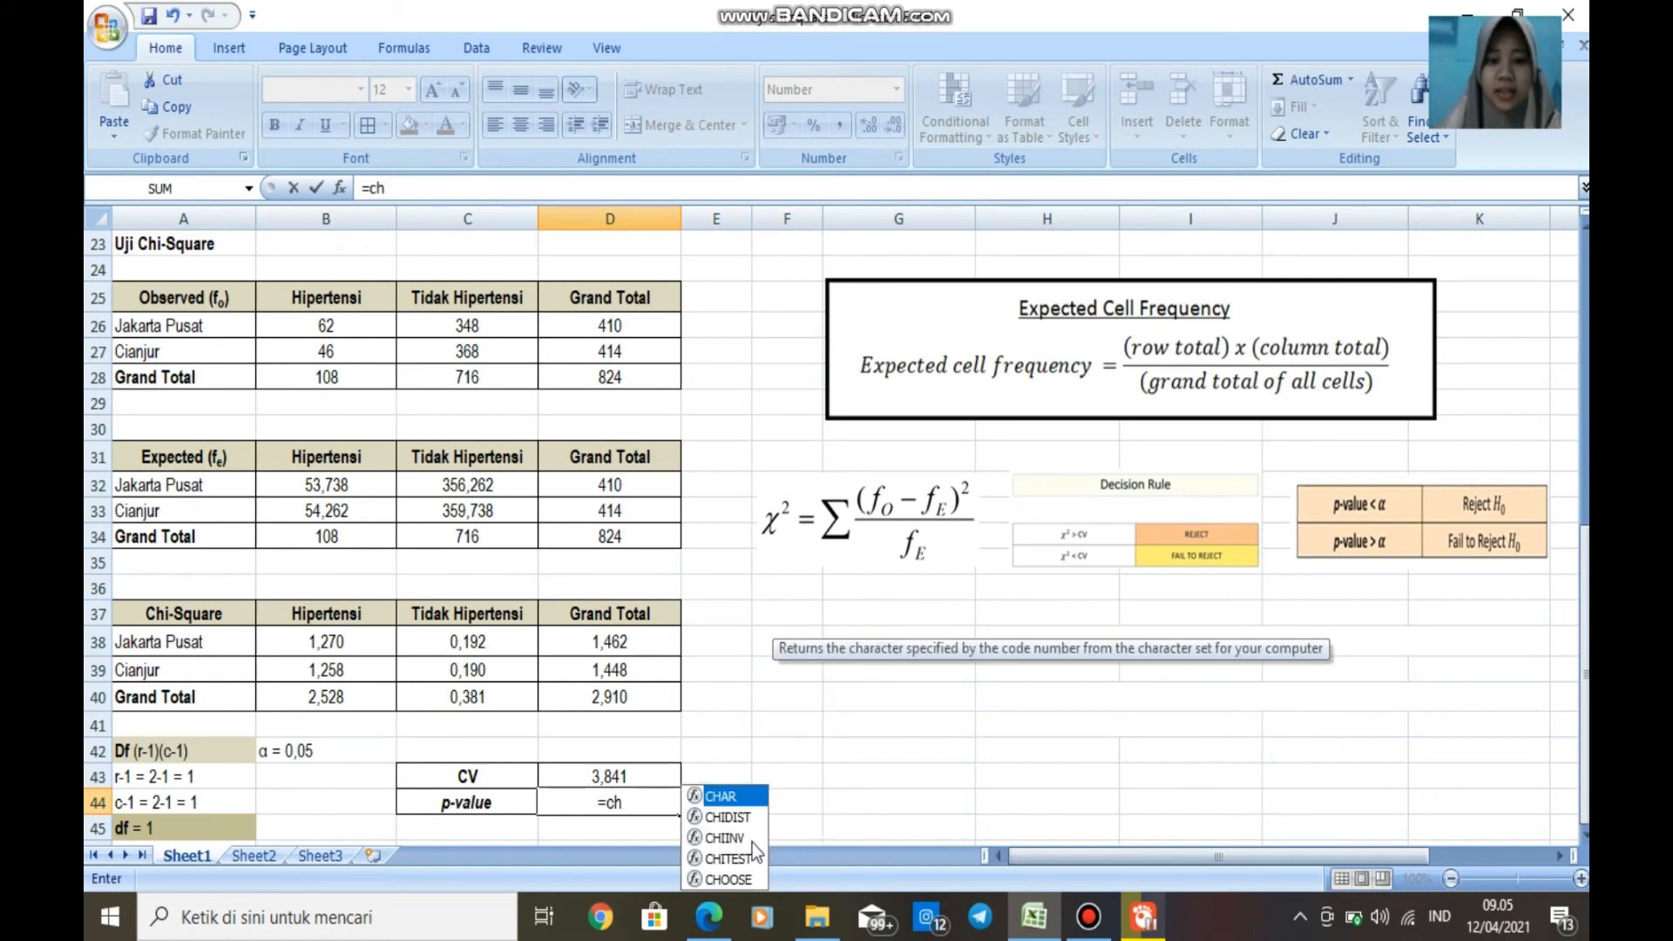
pyautogui.doubleClick(732, 861)
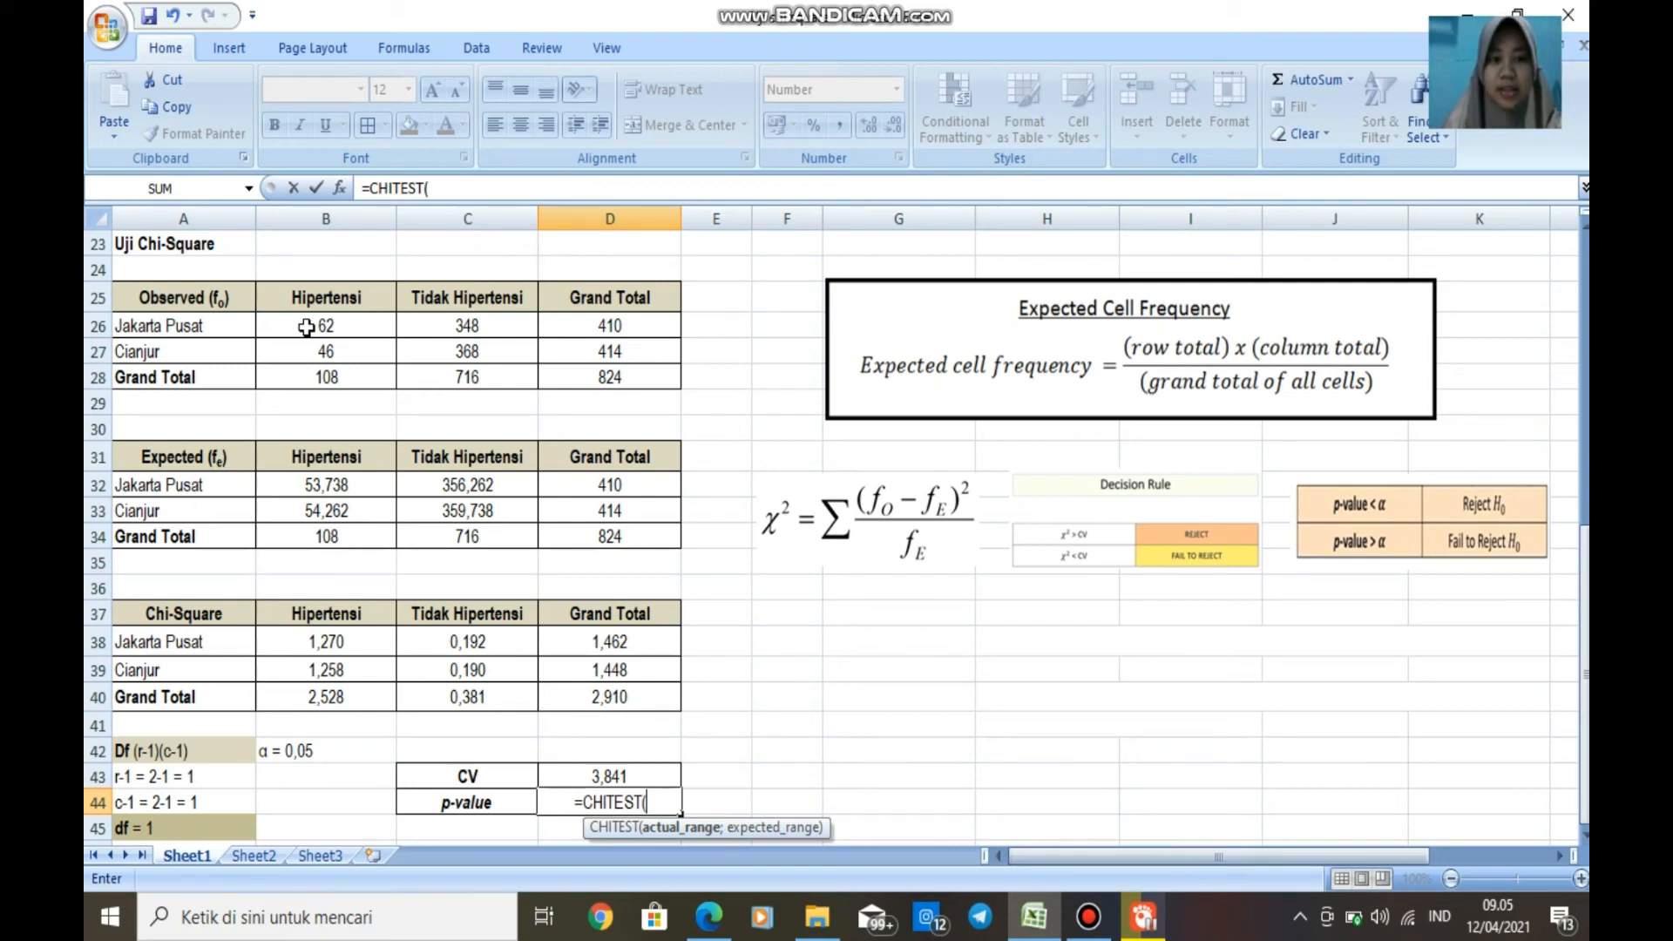
pyautogui.moveTo(307, 327); pyautogui.dragTo(423, 343)
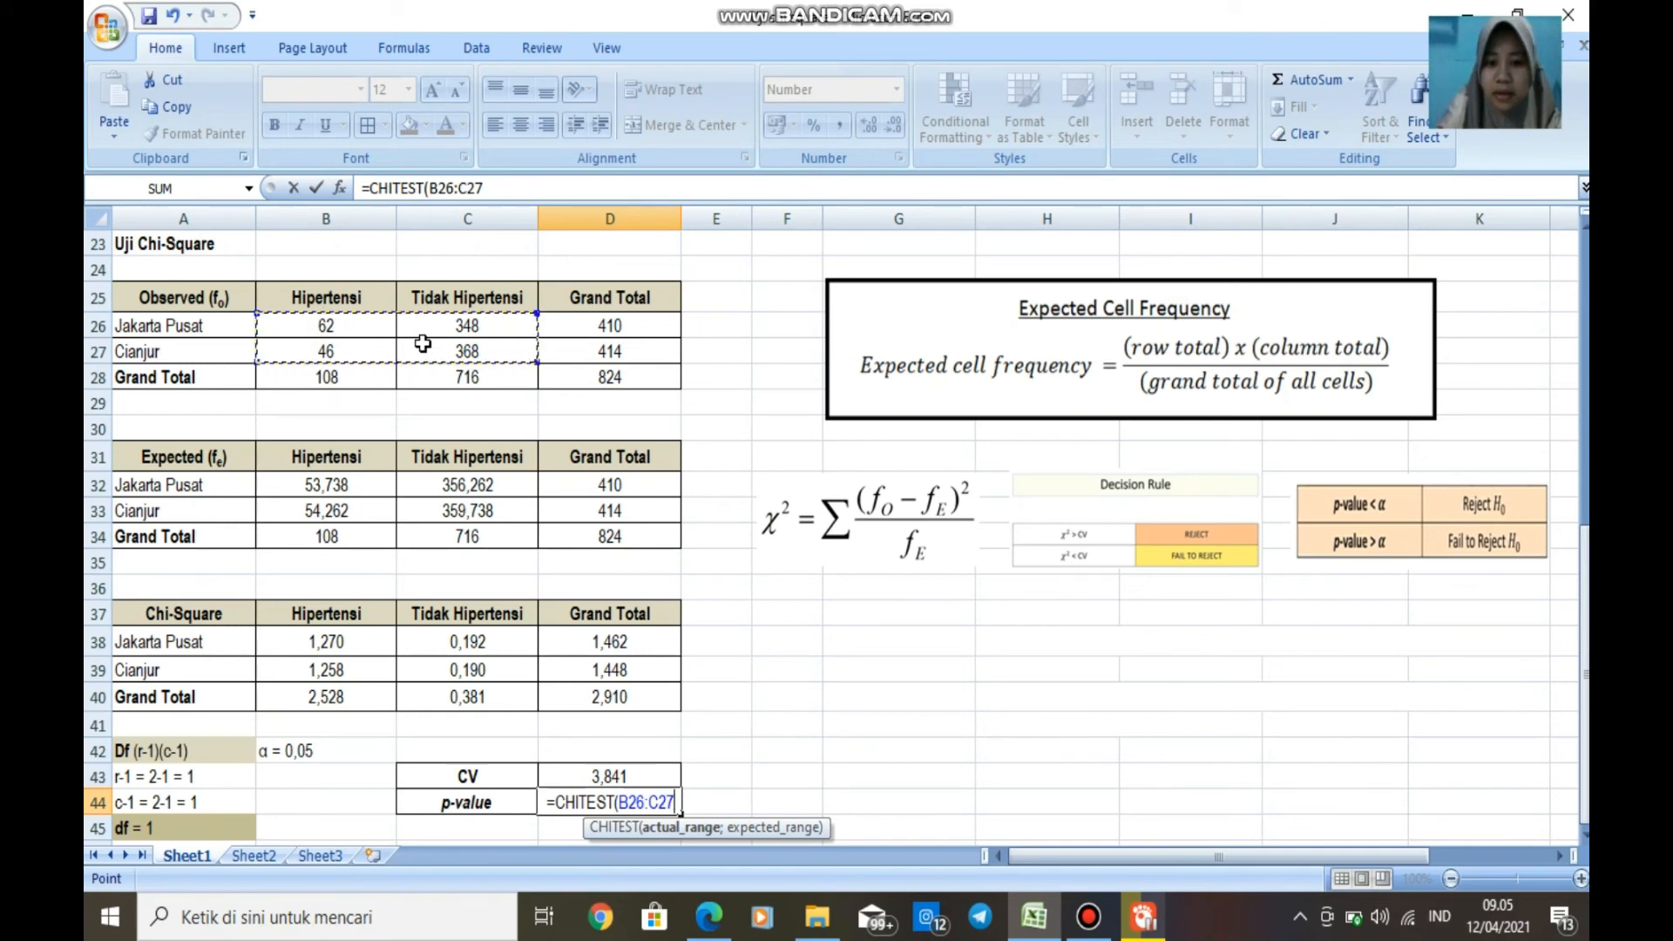
pyautogui.write(';')
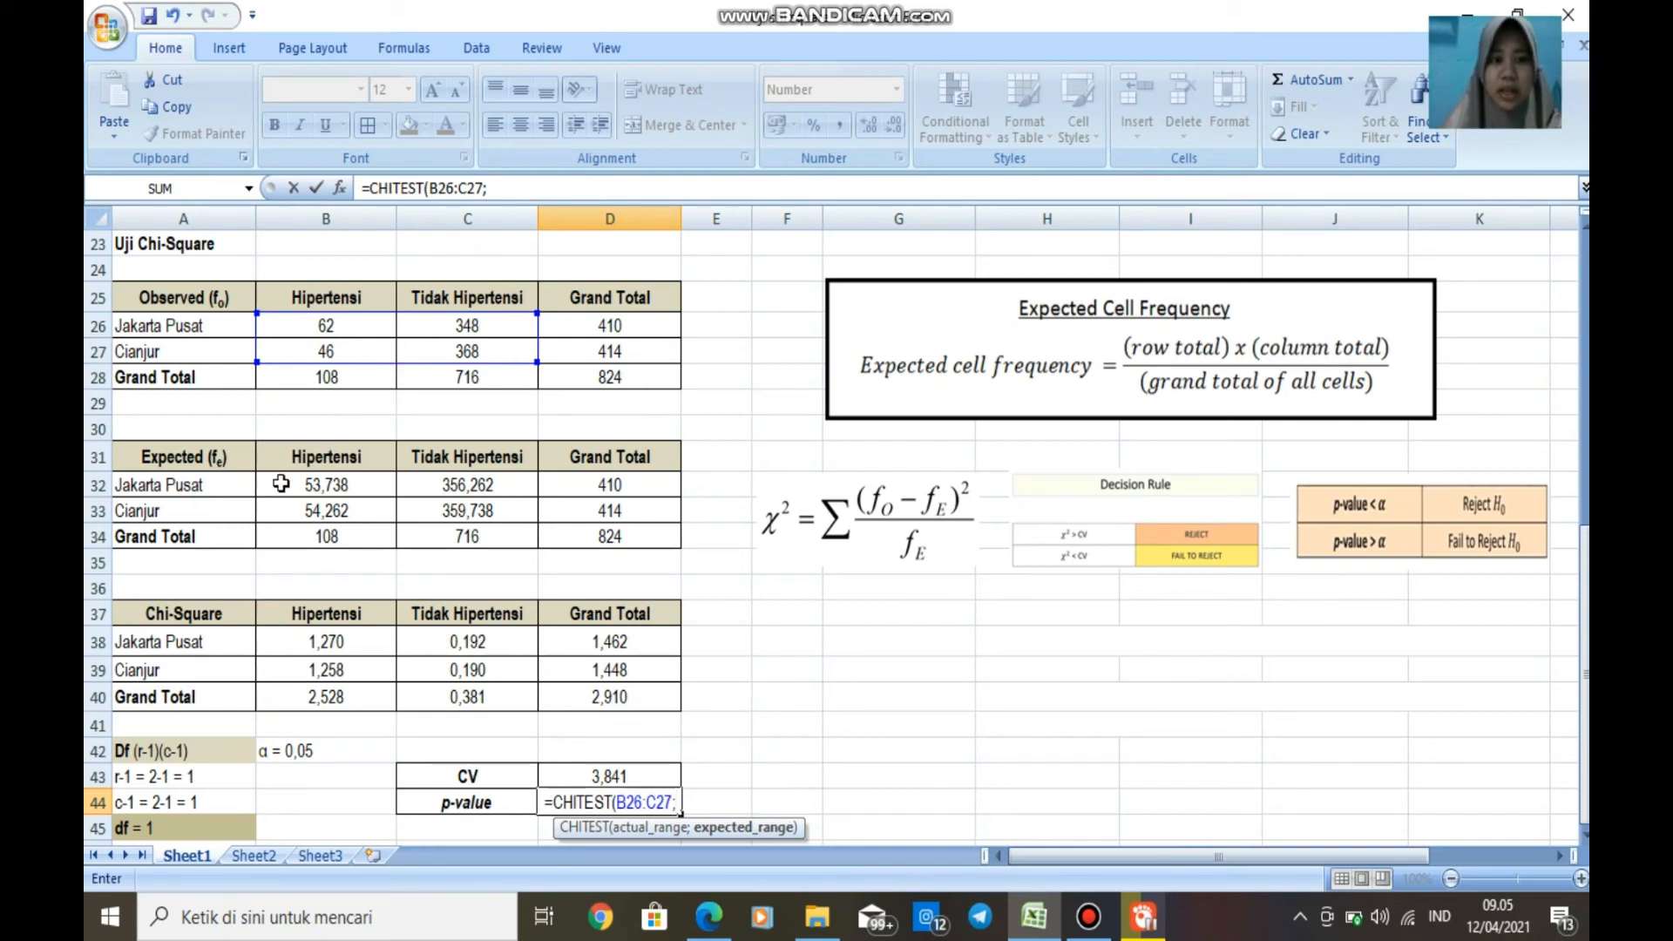
pyautogui.moveTo(281, 484); pyautogui.dragTo(456, 506)
pyautogui.write(')')
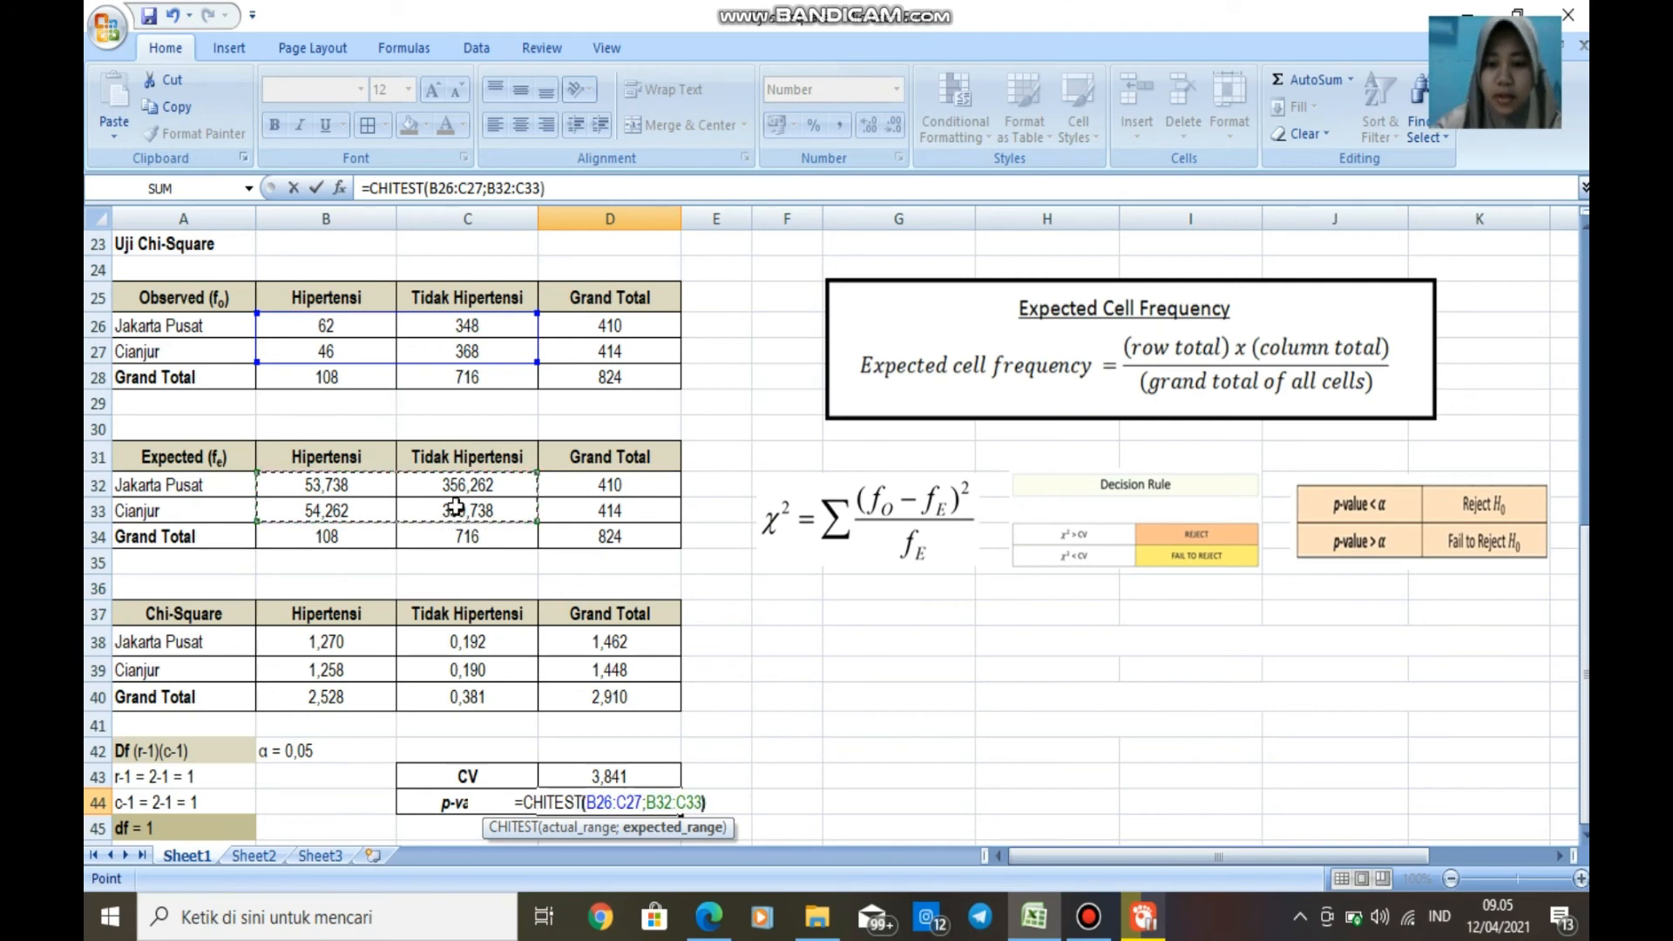
pyautogui.press('Return')
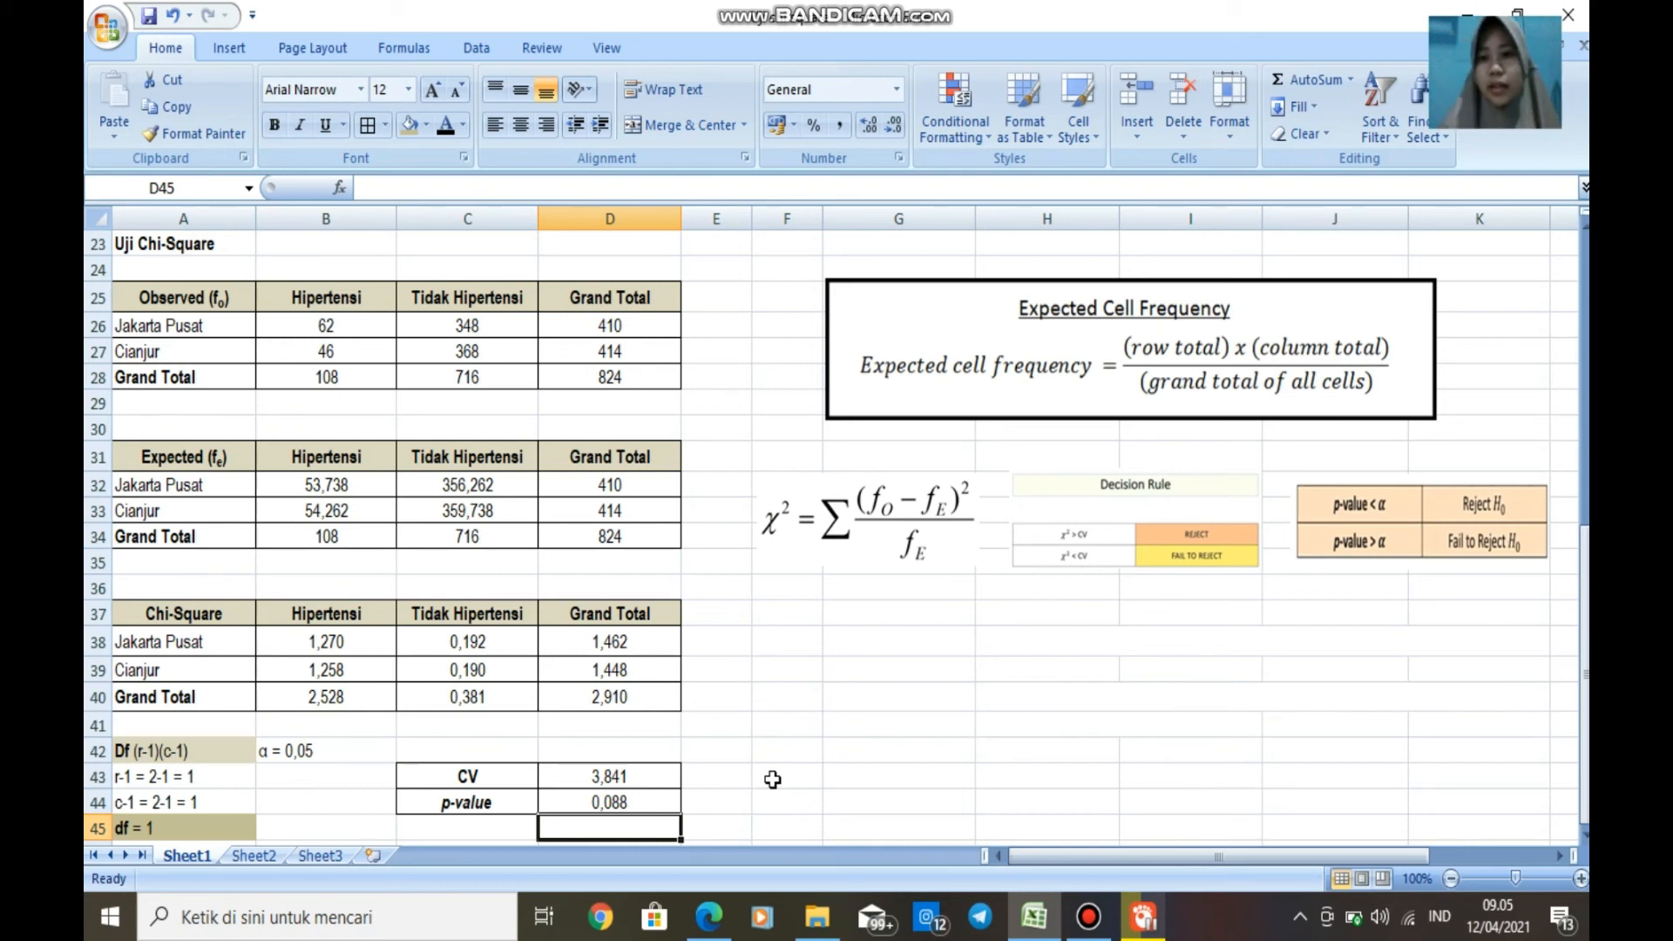
# Check the chi-square grand total in D40 and the critical value in D43 against the decision rule.
pyautogui.click(1002, 707)
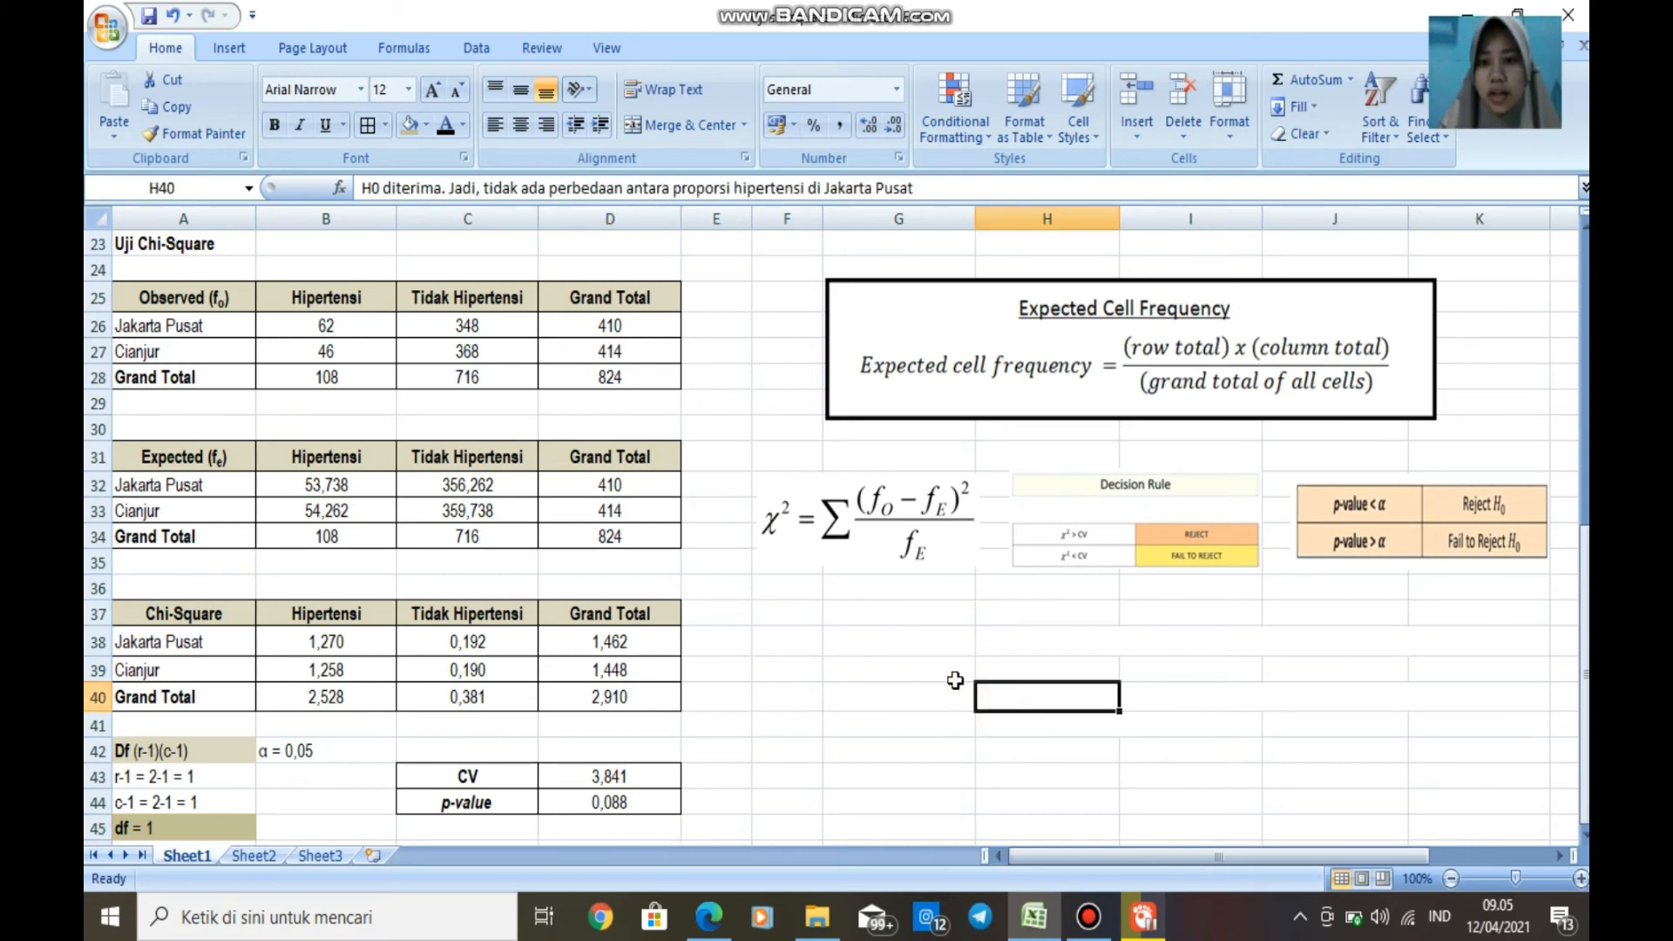
pyautogui.click(808, 588)
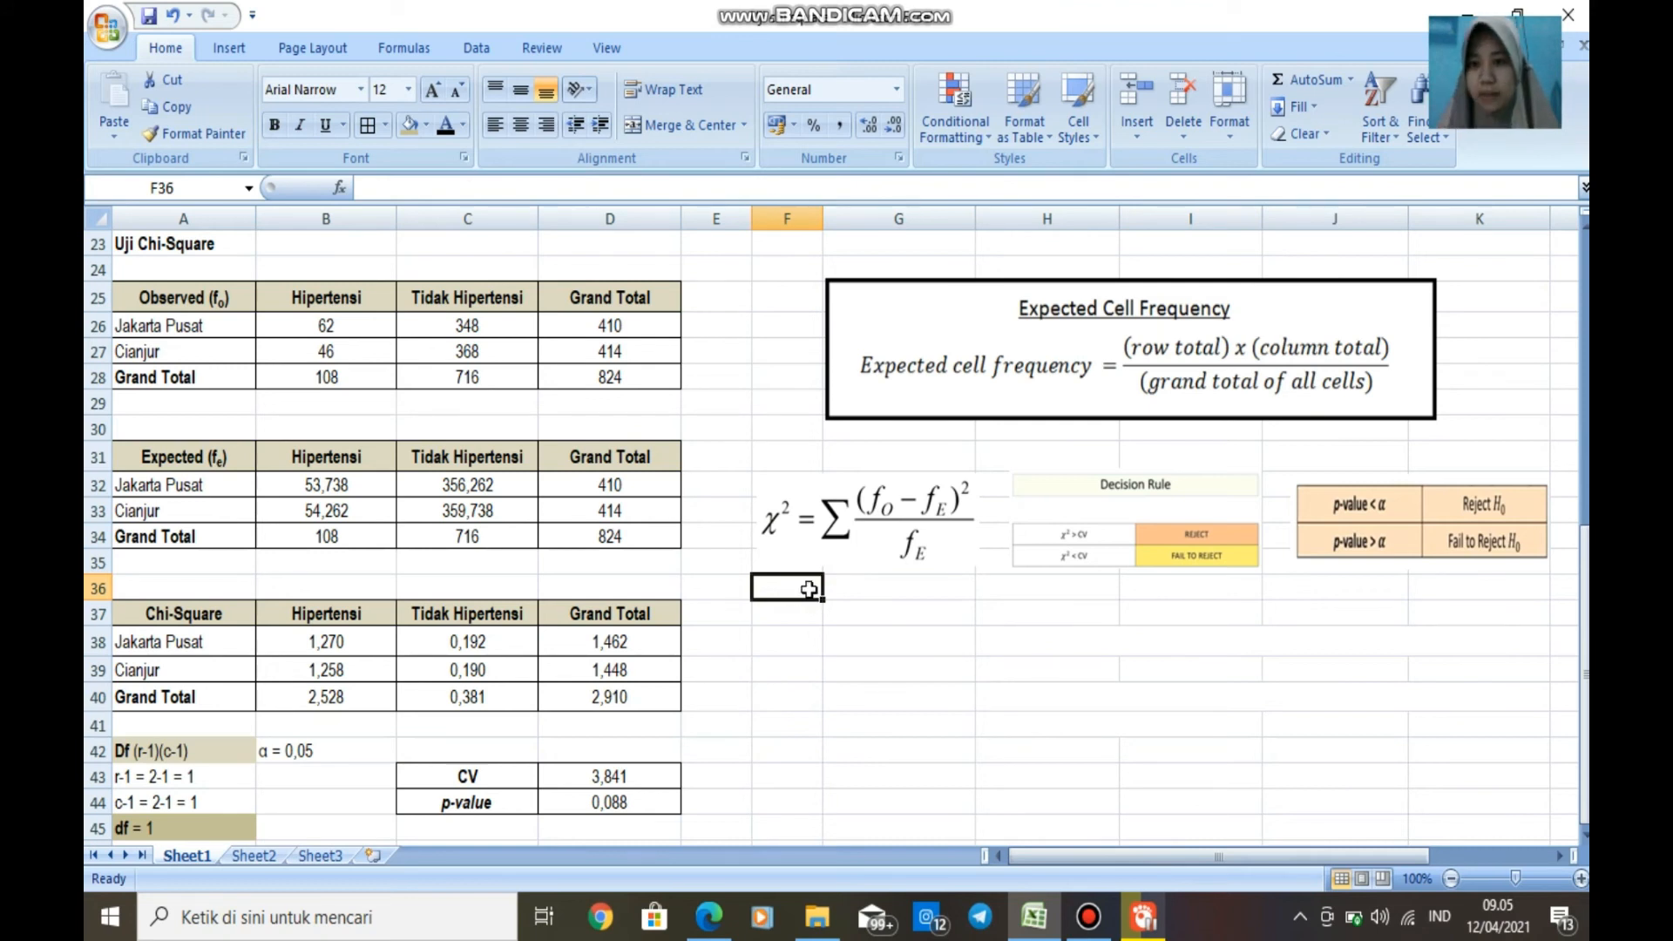
pyautogui.click(1036, 544)
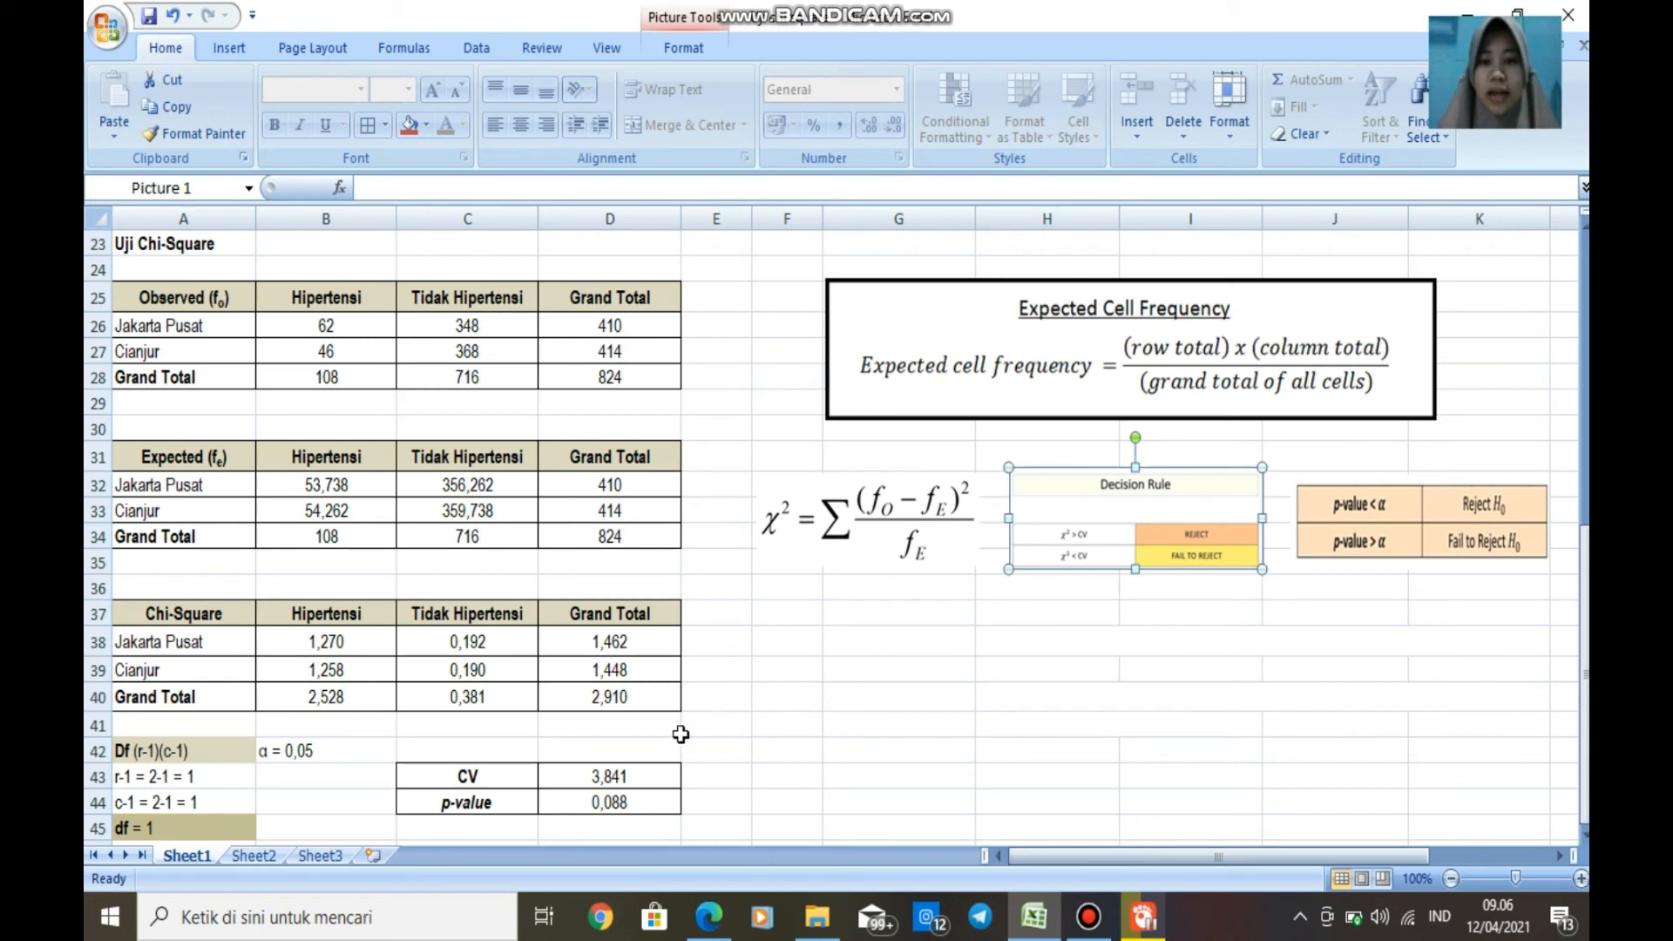
pyautogui.click(655, 696)
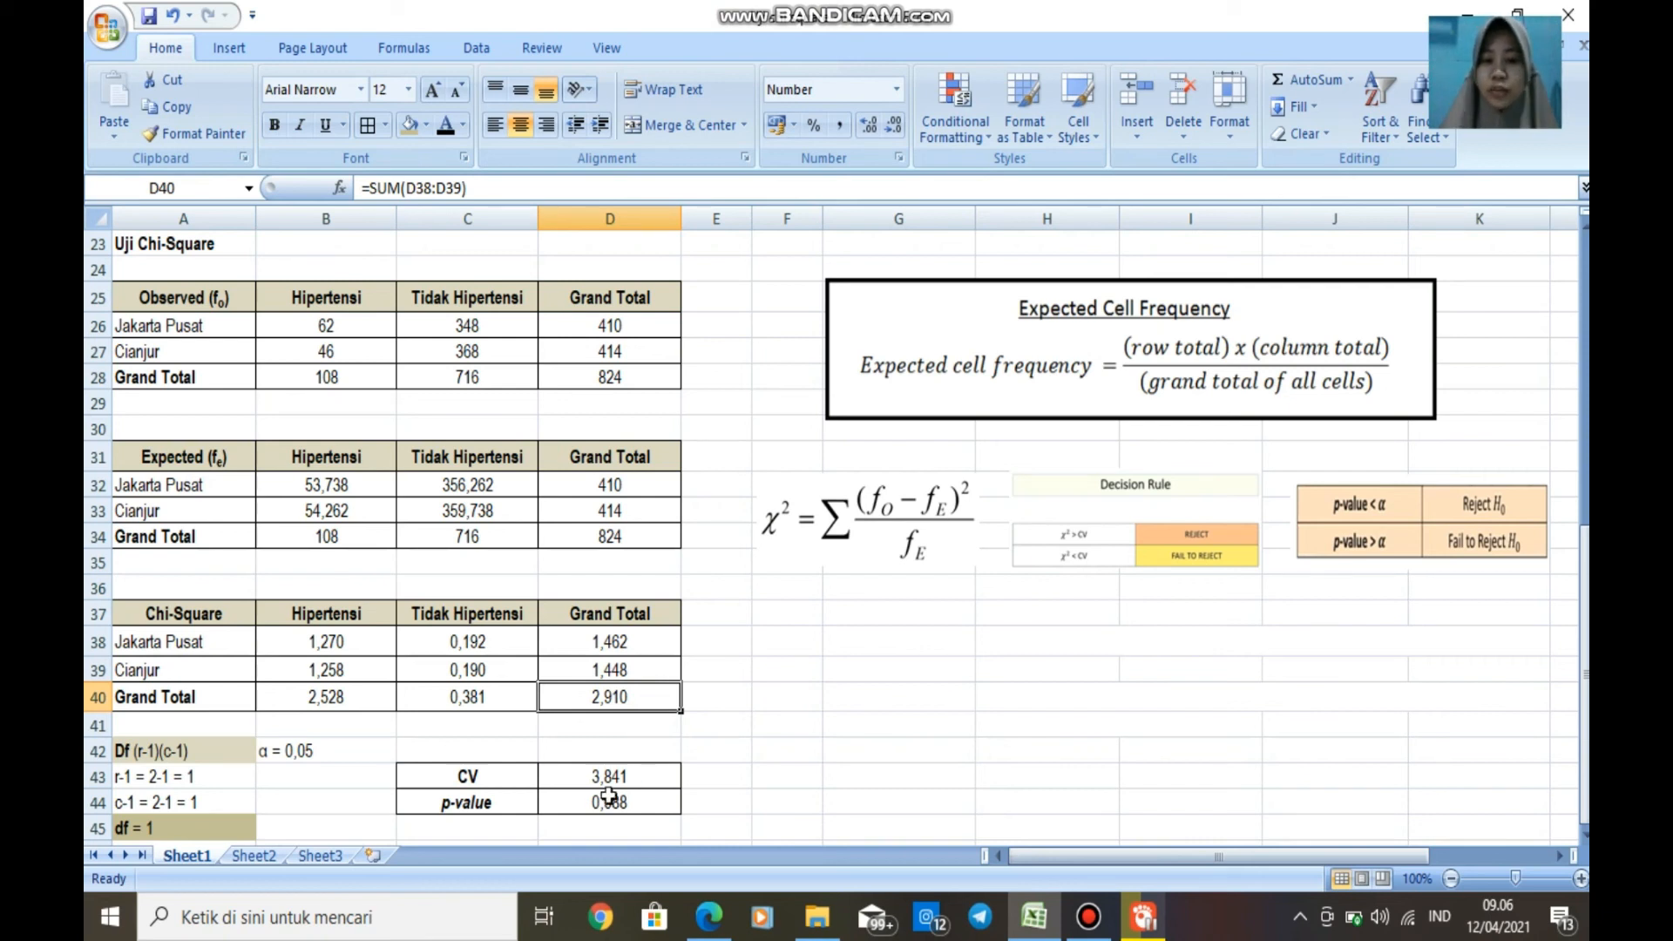
pyautogui.click(649, 777)
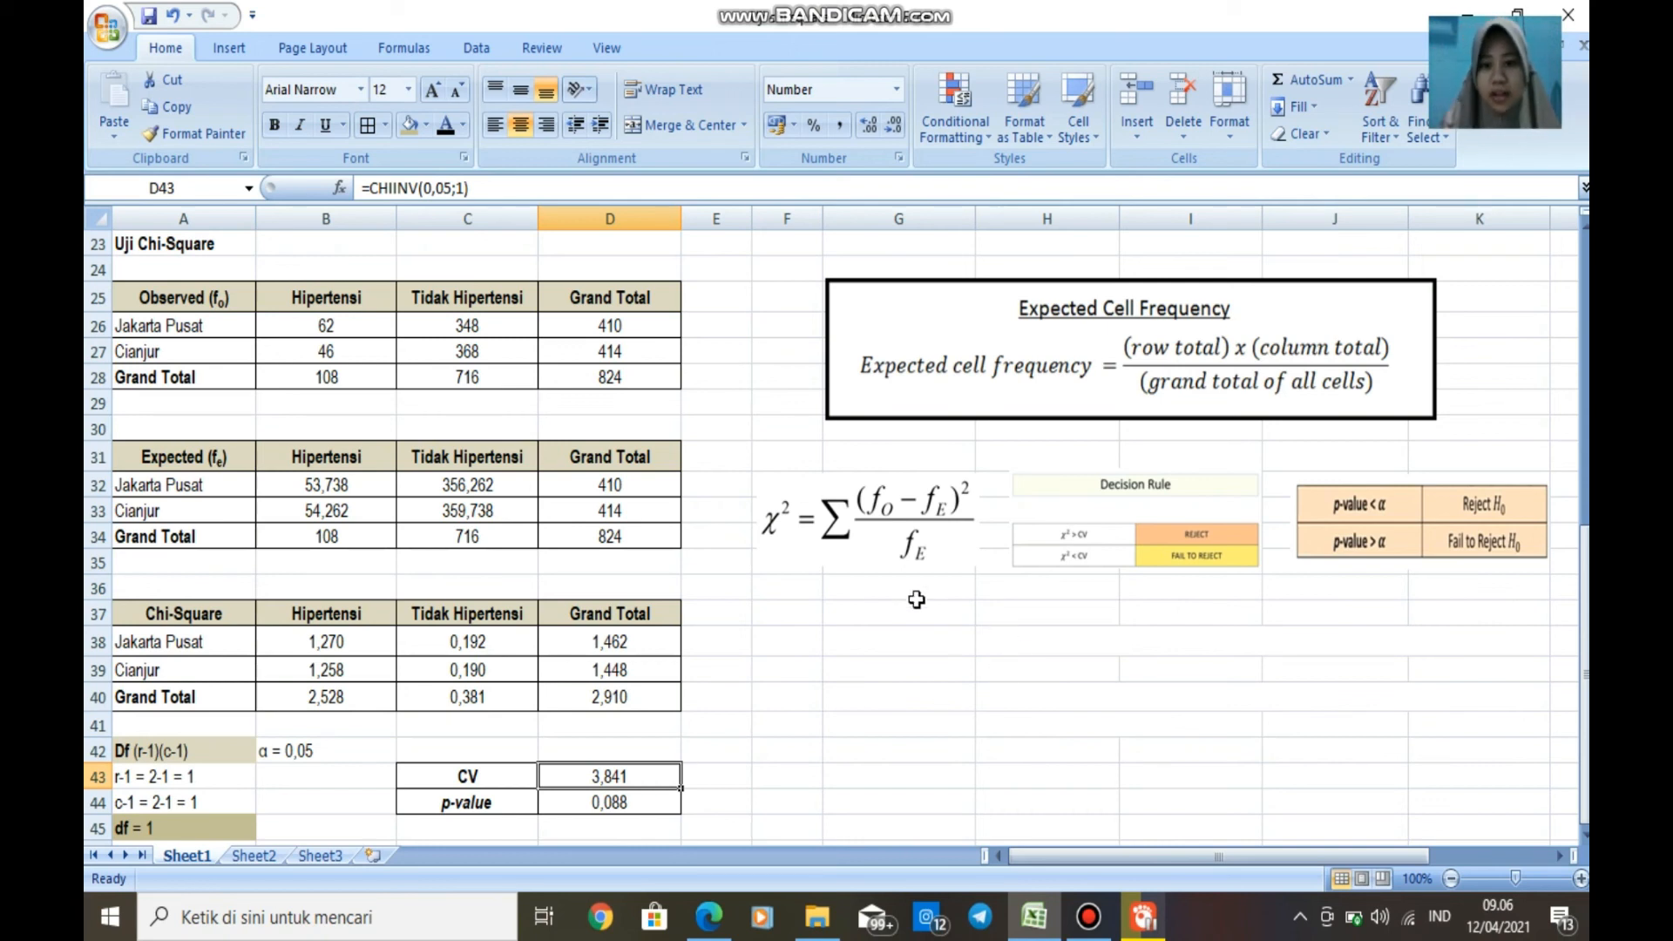
pyautogui.click(867, 586)
pyautogui.click(778, 599)
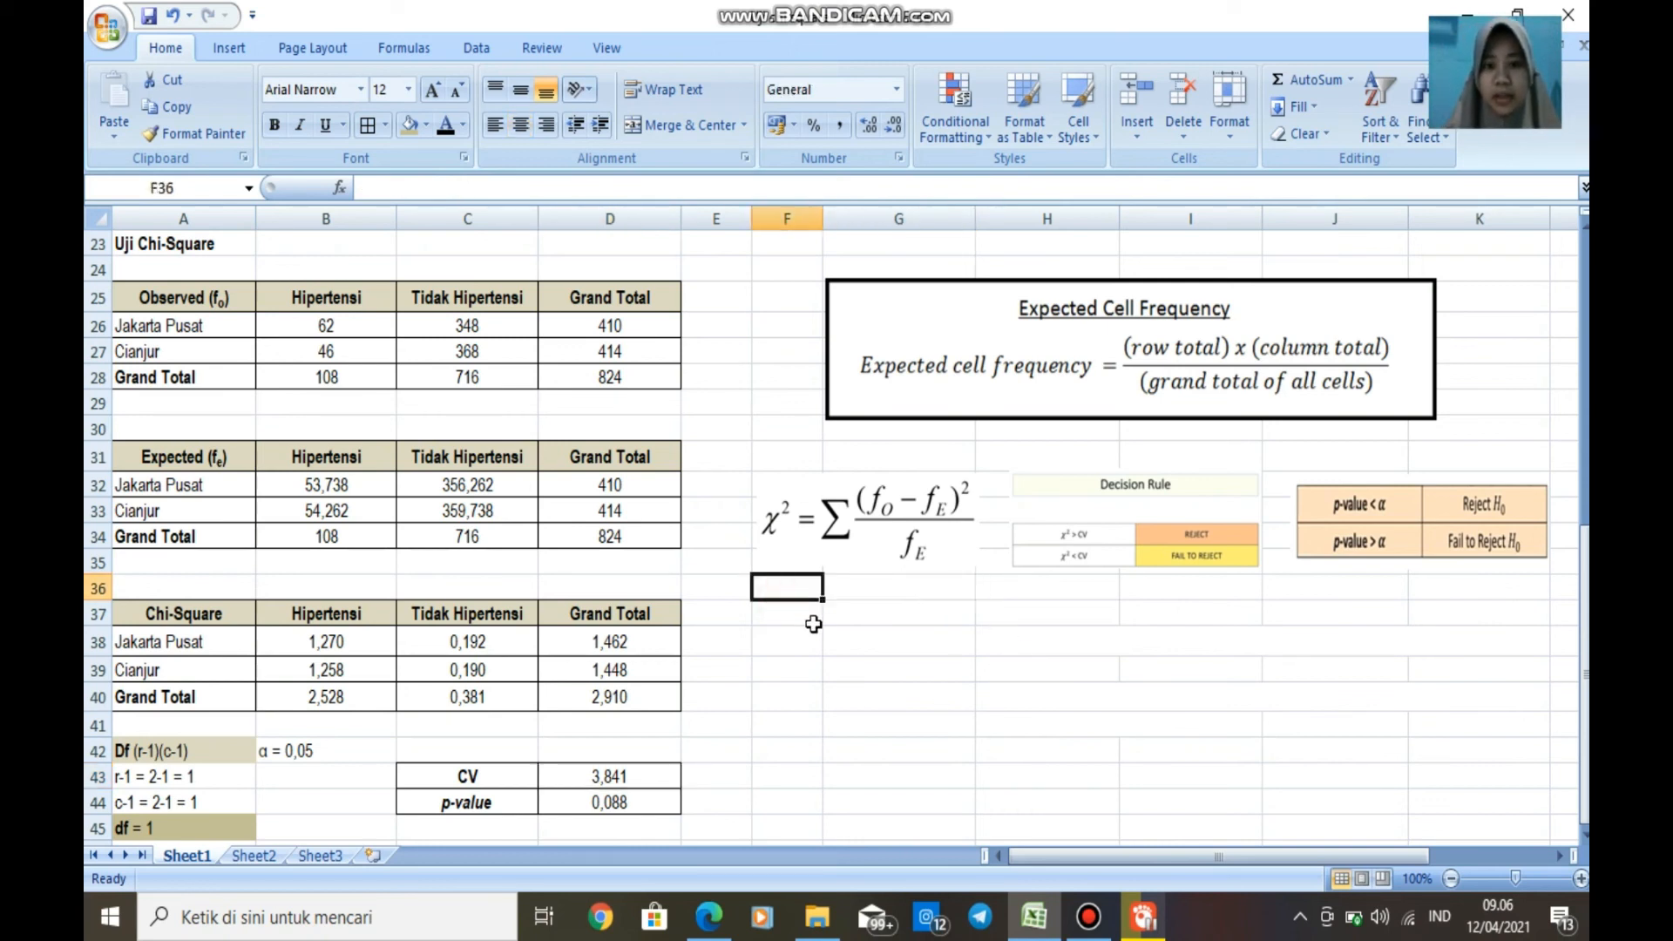
# Set the font colour of the hidden Keputusan row G38:K38 to black.
pyautogui.click(852, 636)
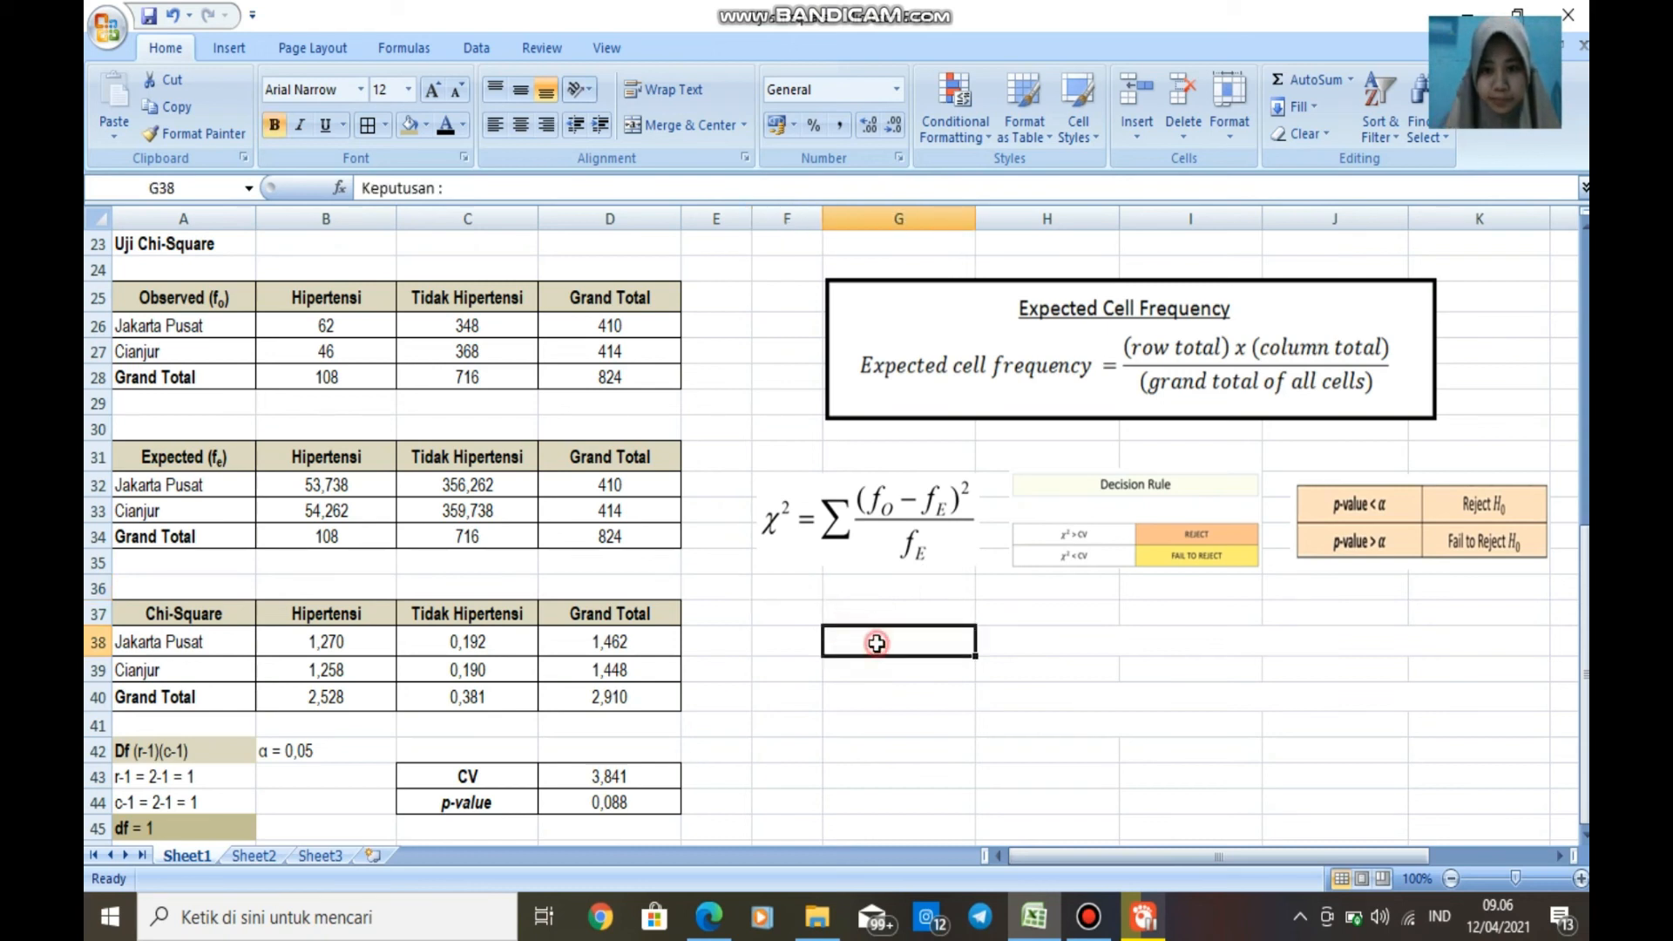
pyautogui.moveTo(871, 639); pyautogui.dragTo(997, 638)
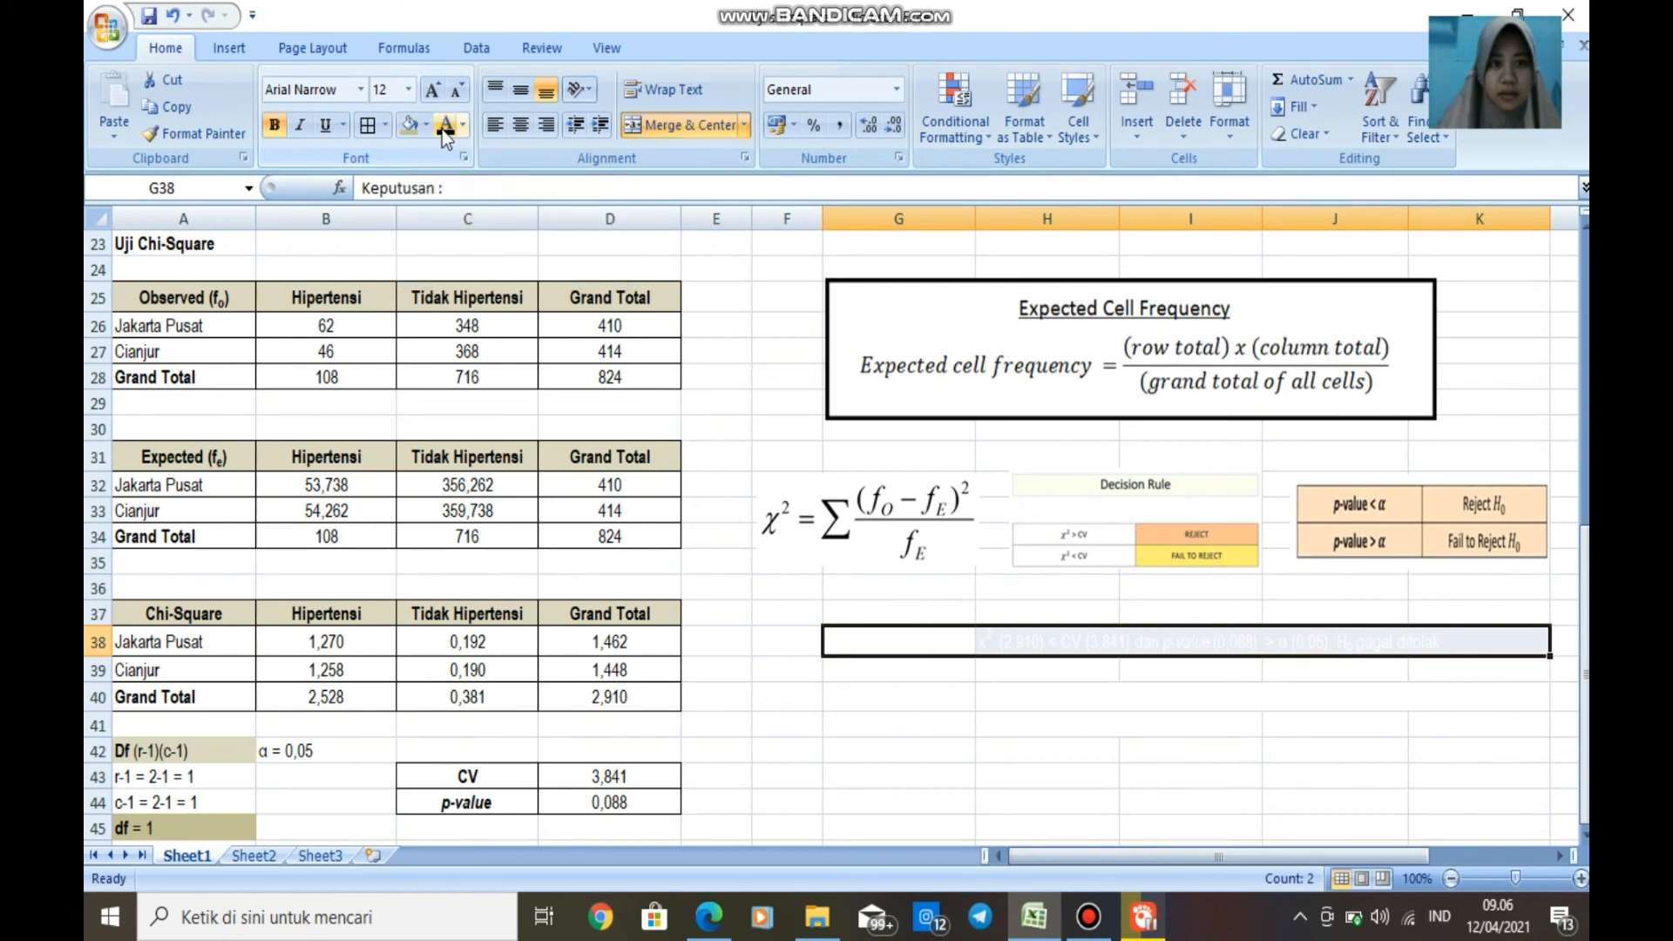
pyautogui.click(410, 127)
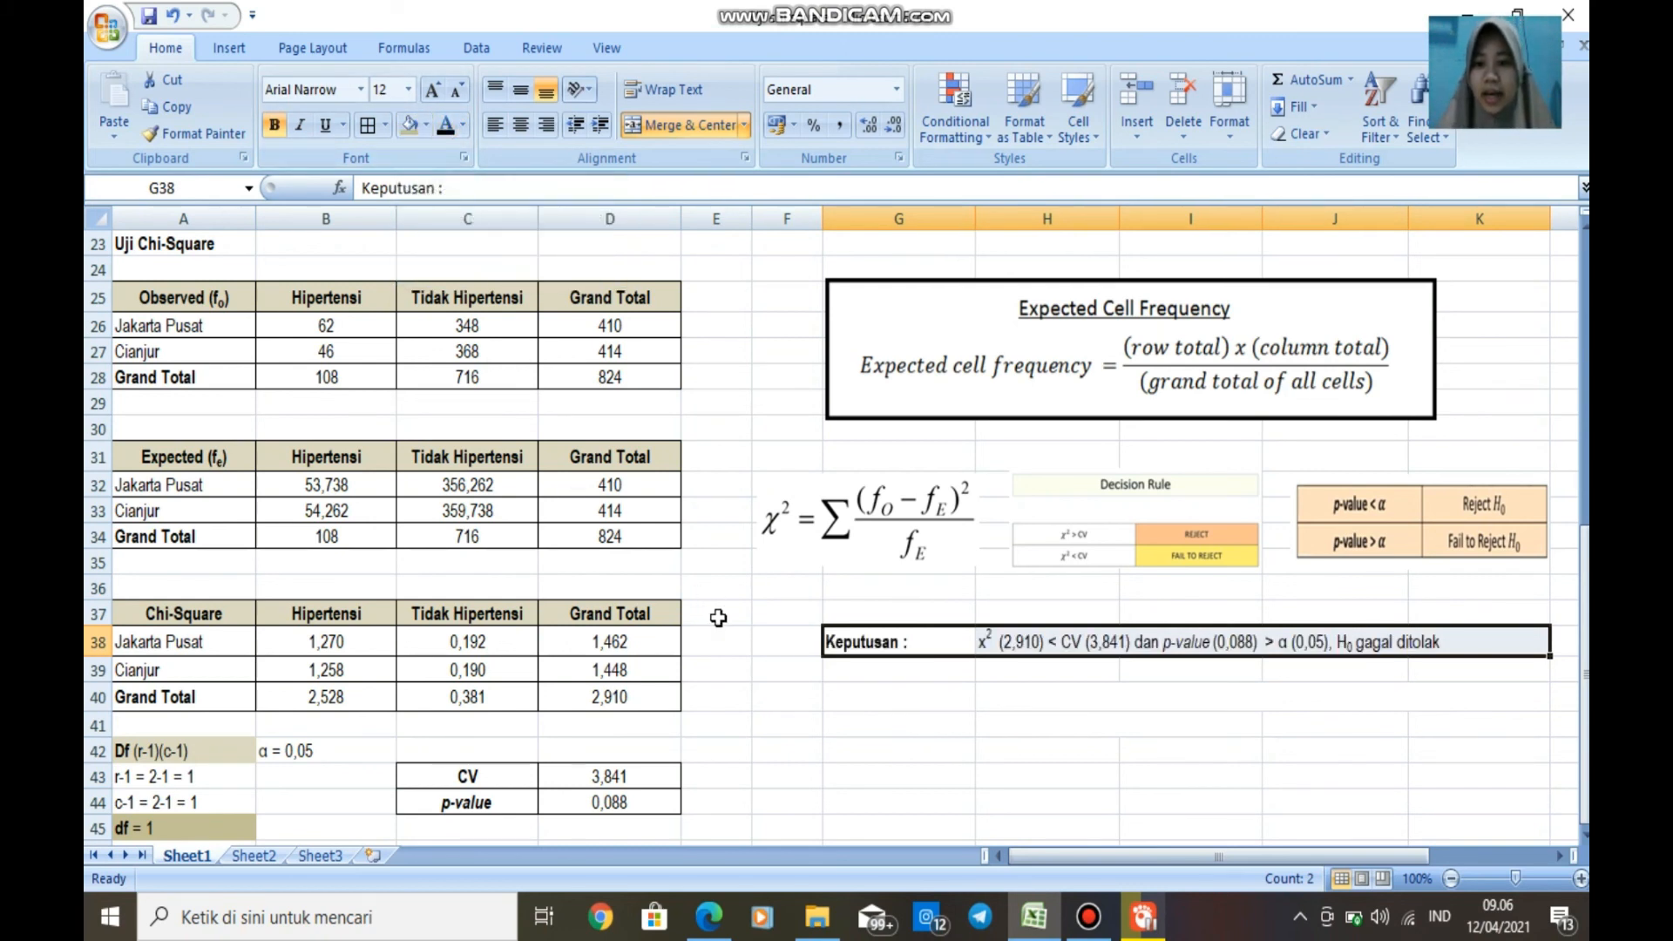
pyautogui.click(747, 617)
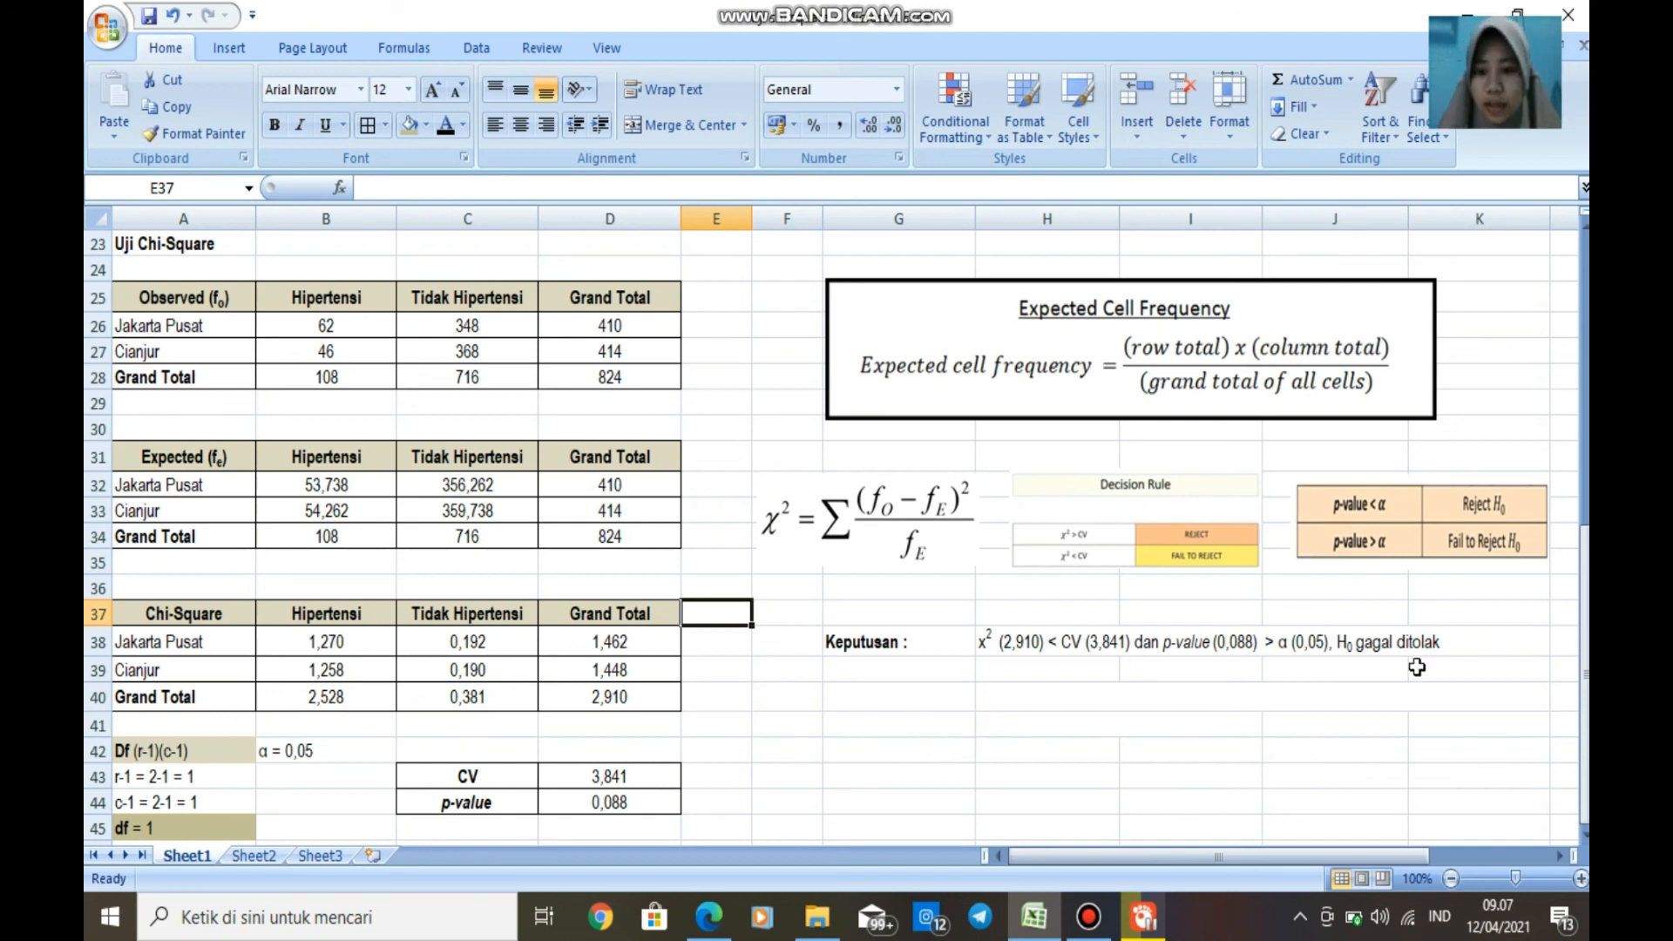
# Set the font colour of the hidden Kesimpulan row G40:L40 to black.
pyautogui.moveTo(903, 702); pyautogui.dragTo(1560, 700)
pyautogui.click(444, 128)
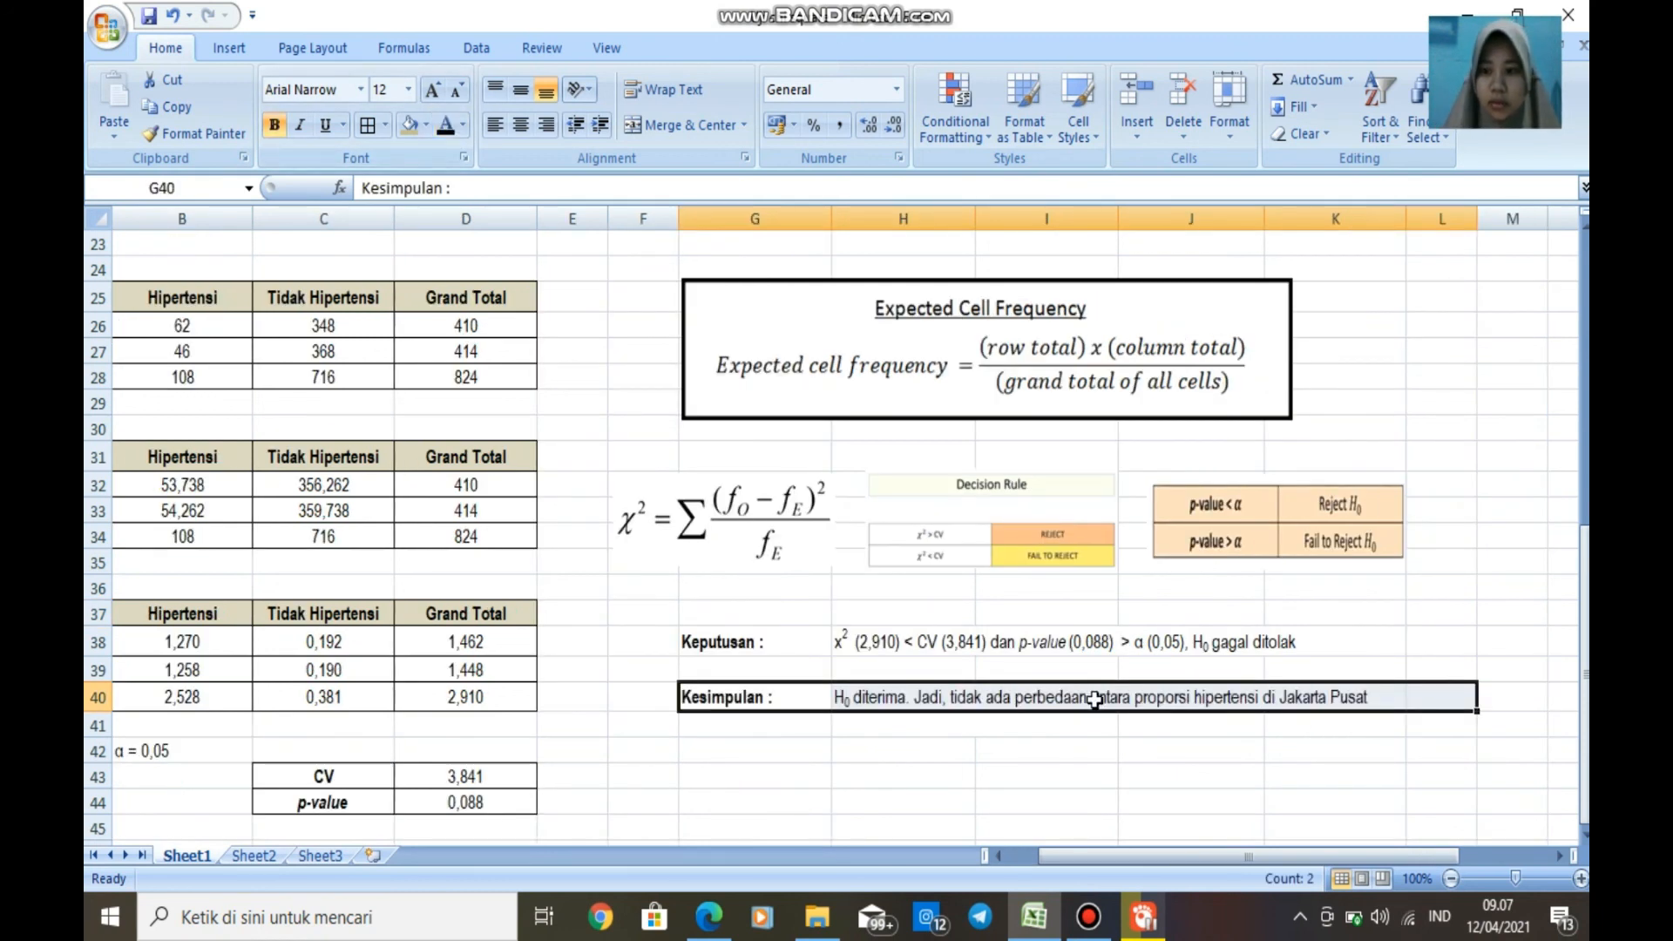
pyautogui.click(956, 724)
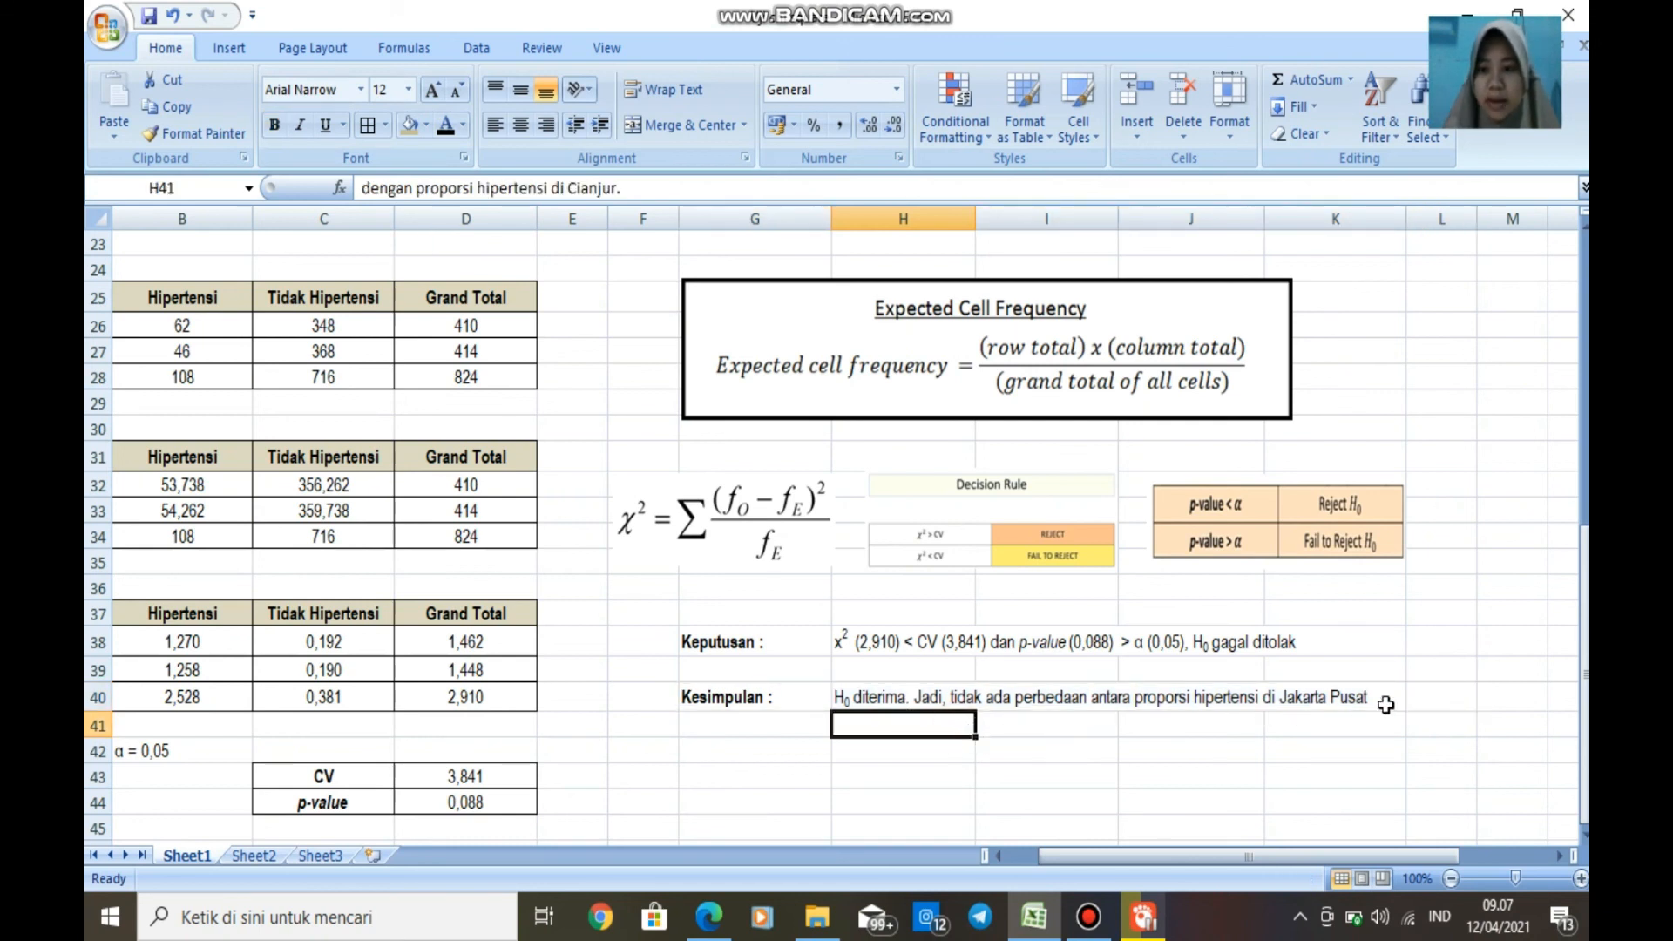
pyautogui.moveTo(1386, 697); pyautogui.dragTo(1342, 739)
pyautogui.click(844, 699)
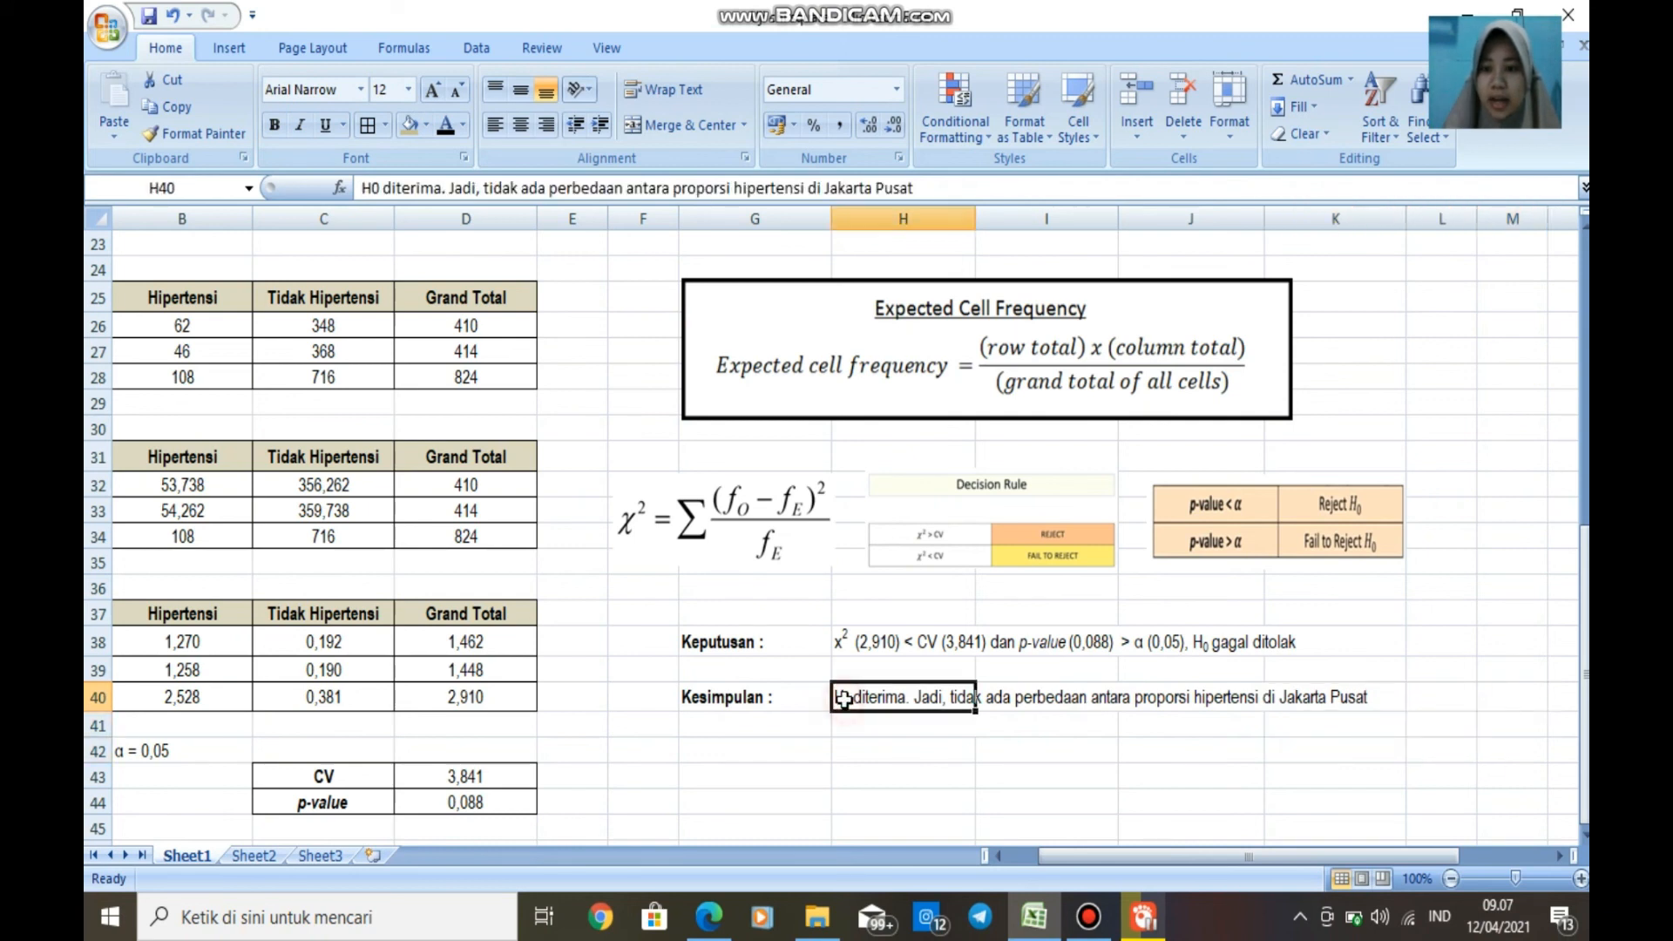
# Set the font colour of the Kesimpulan text in H40:K41 to black, including its hidden second line.
pyautogui.moveTo(881, 698); pyautogui.dragTo(1349, 713)
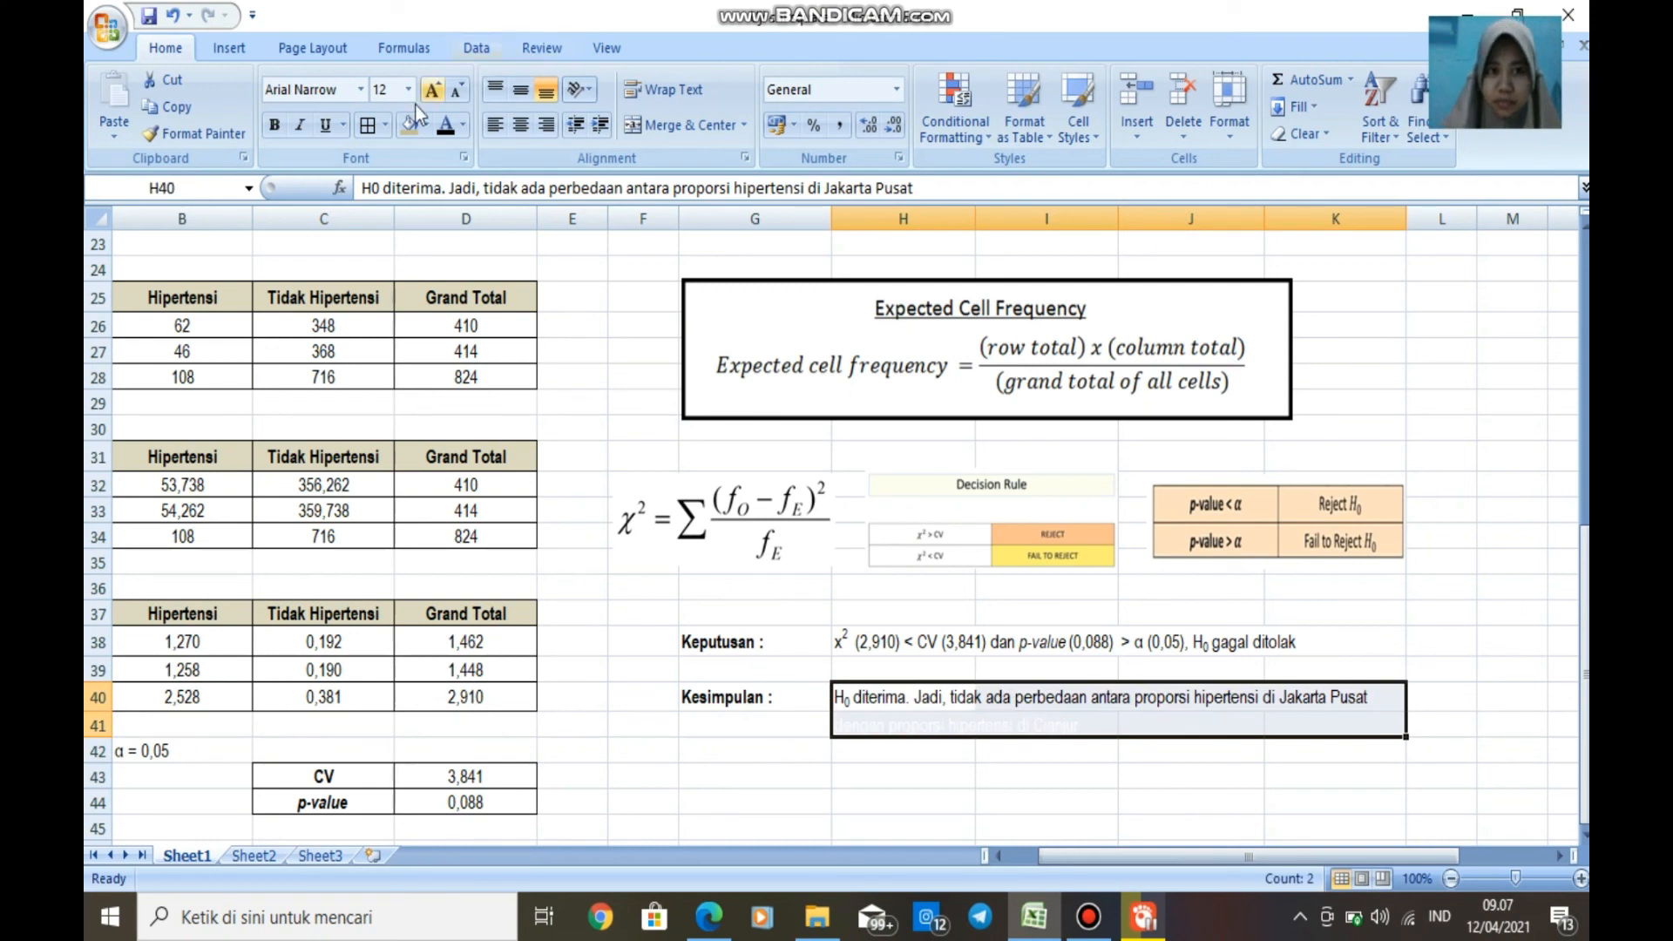
pyautogui.click(444, 126)
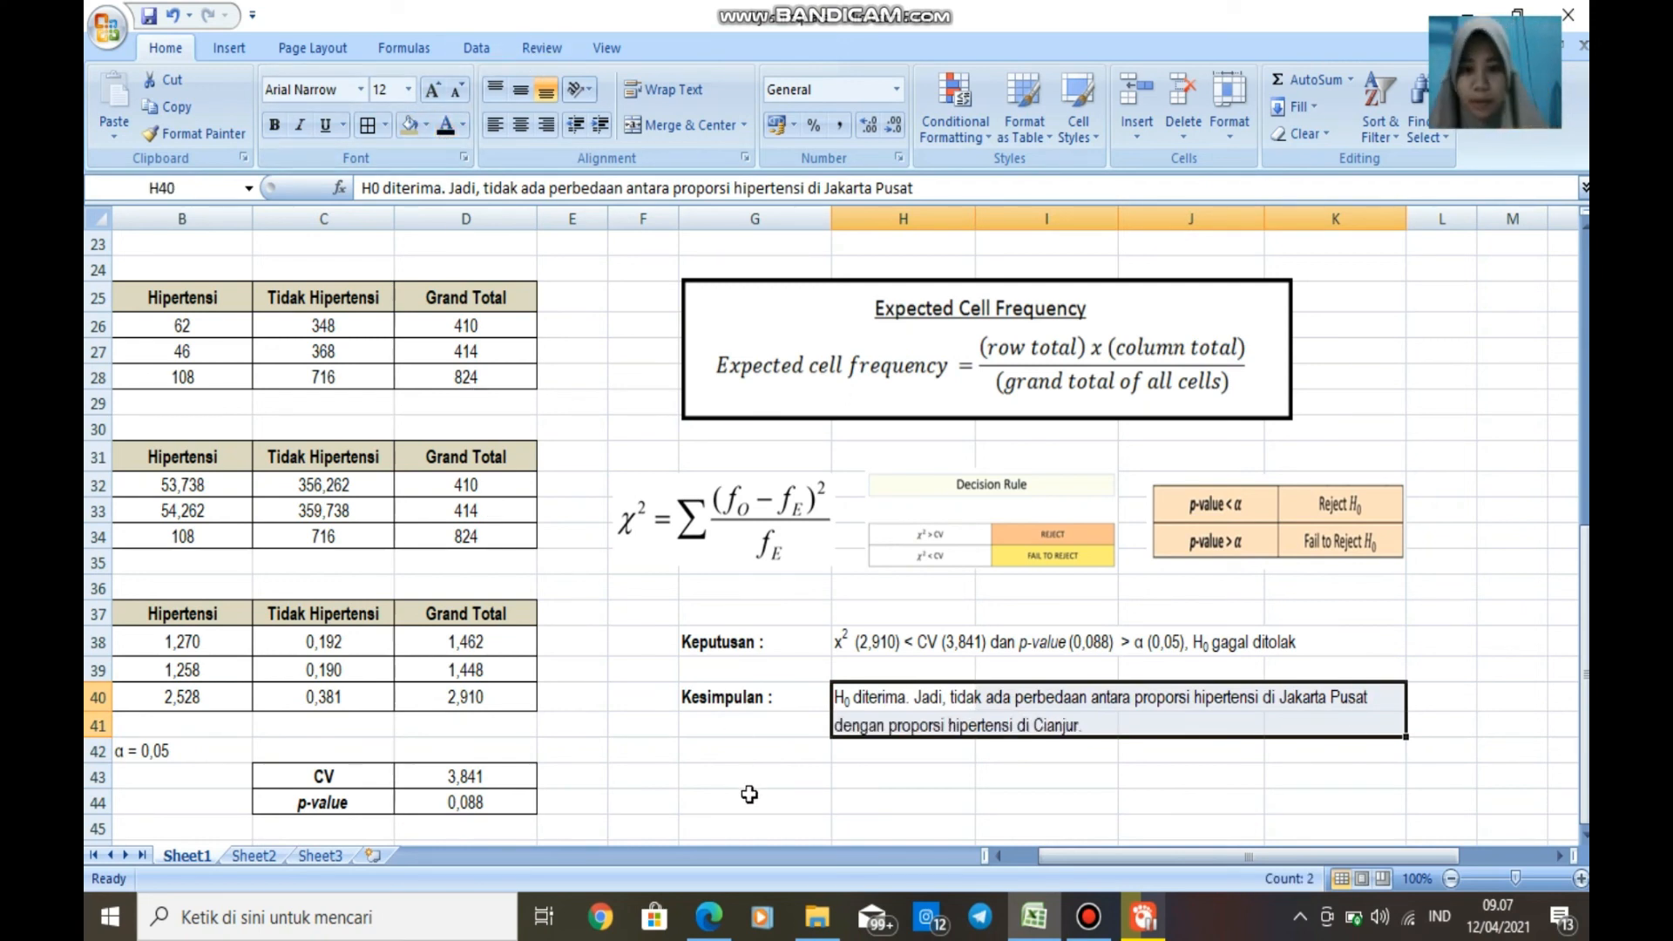
pyautogui.click(735, 728)
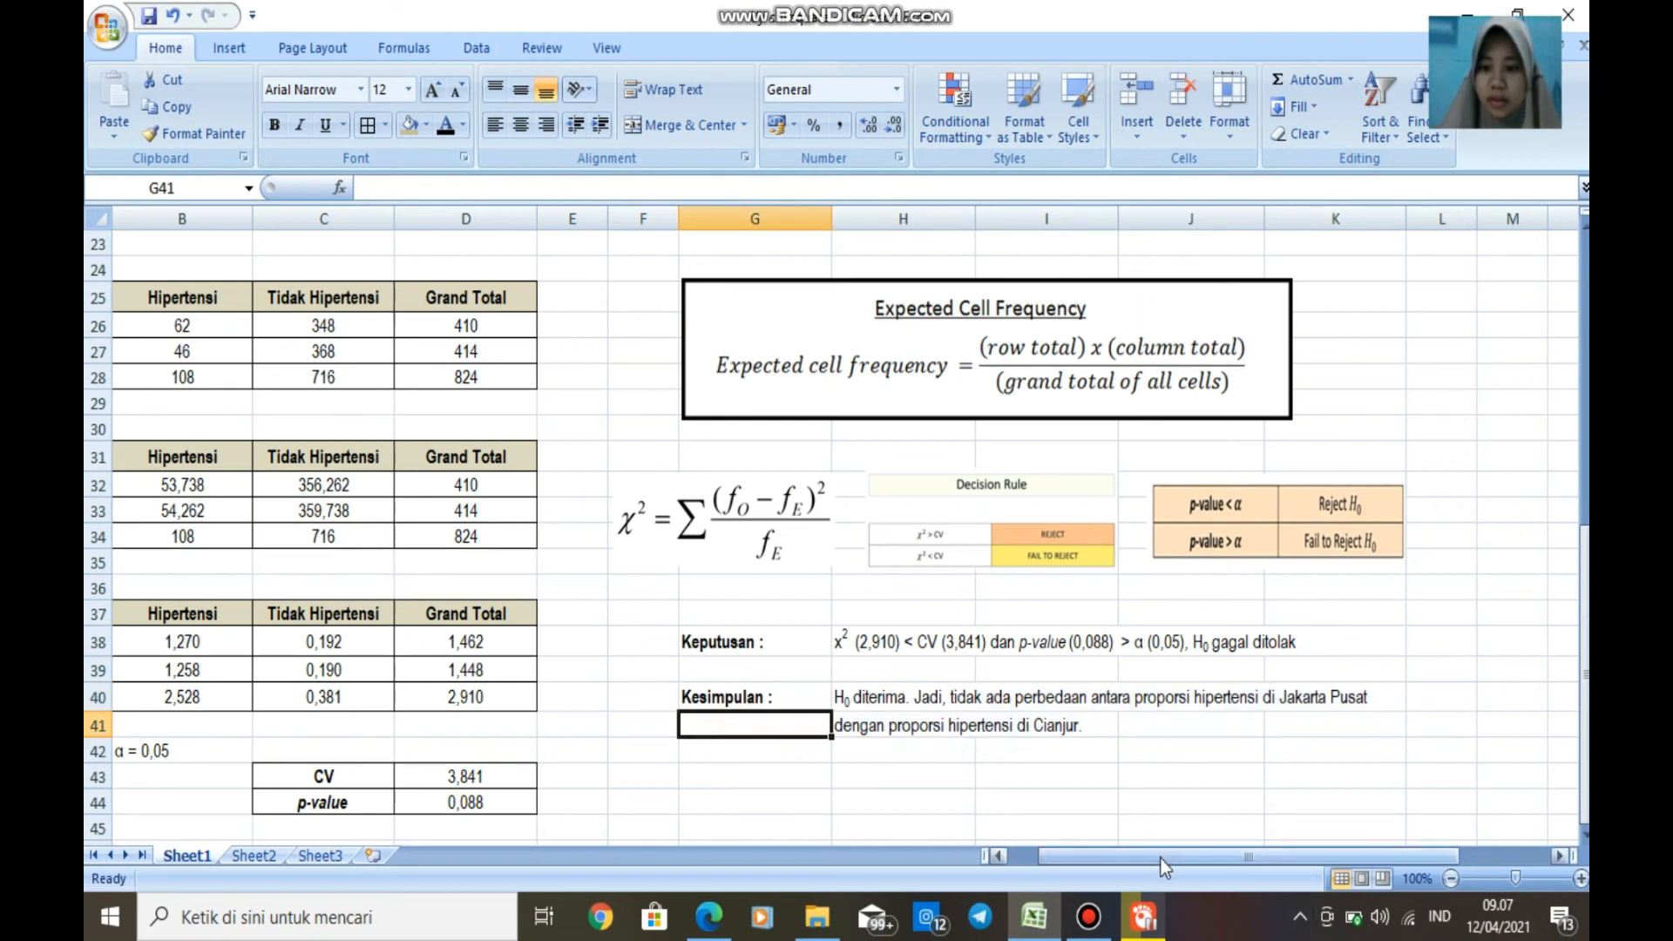
# Fill the Keputusan and Kesimpulan block G38:K41 with a light orange theme colour.
pyautogui.moveTo(1161, 859); pyautogui.dragTo(1086, 861)
pyautogui.click(962, 748)
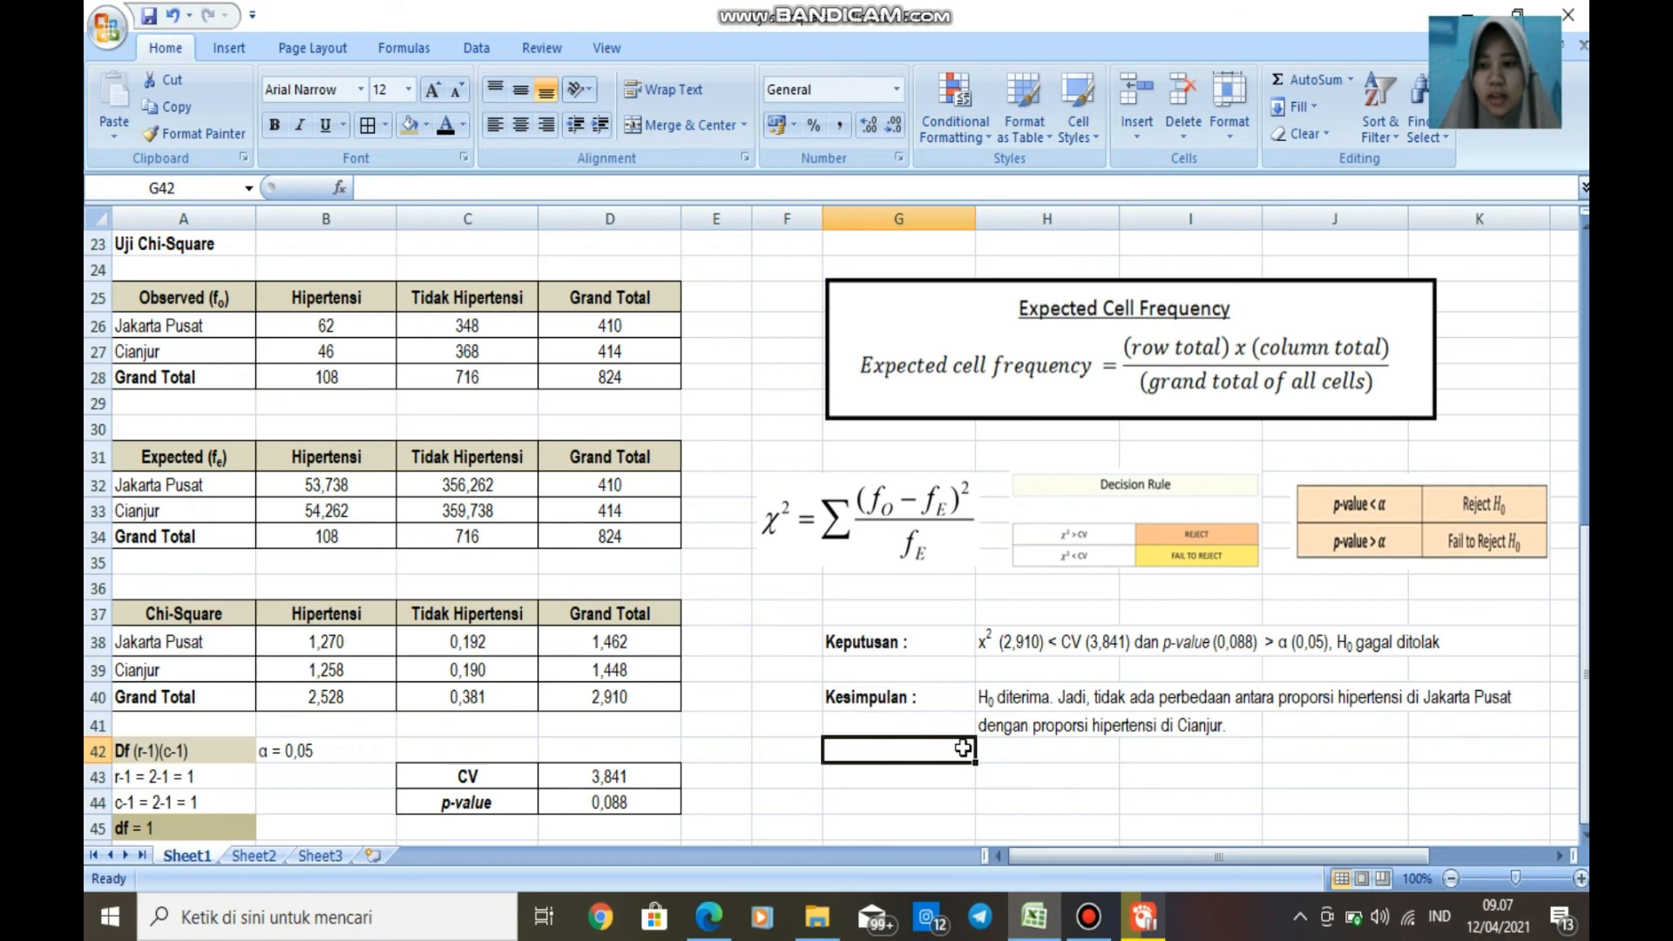
pyautogui.click(841, 638)
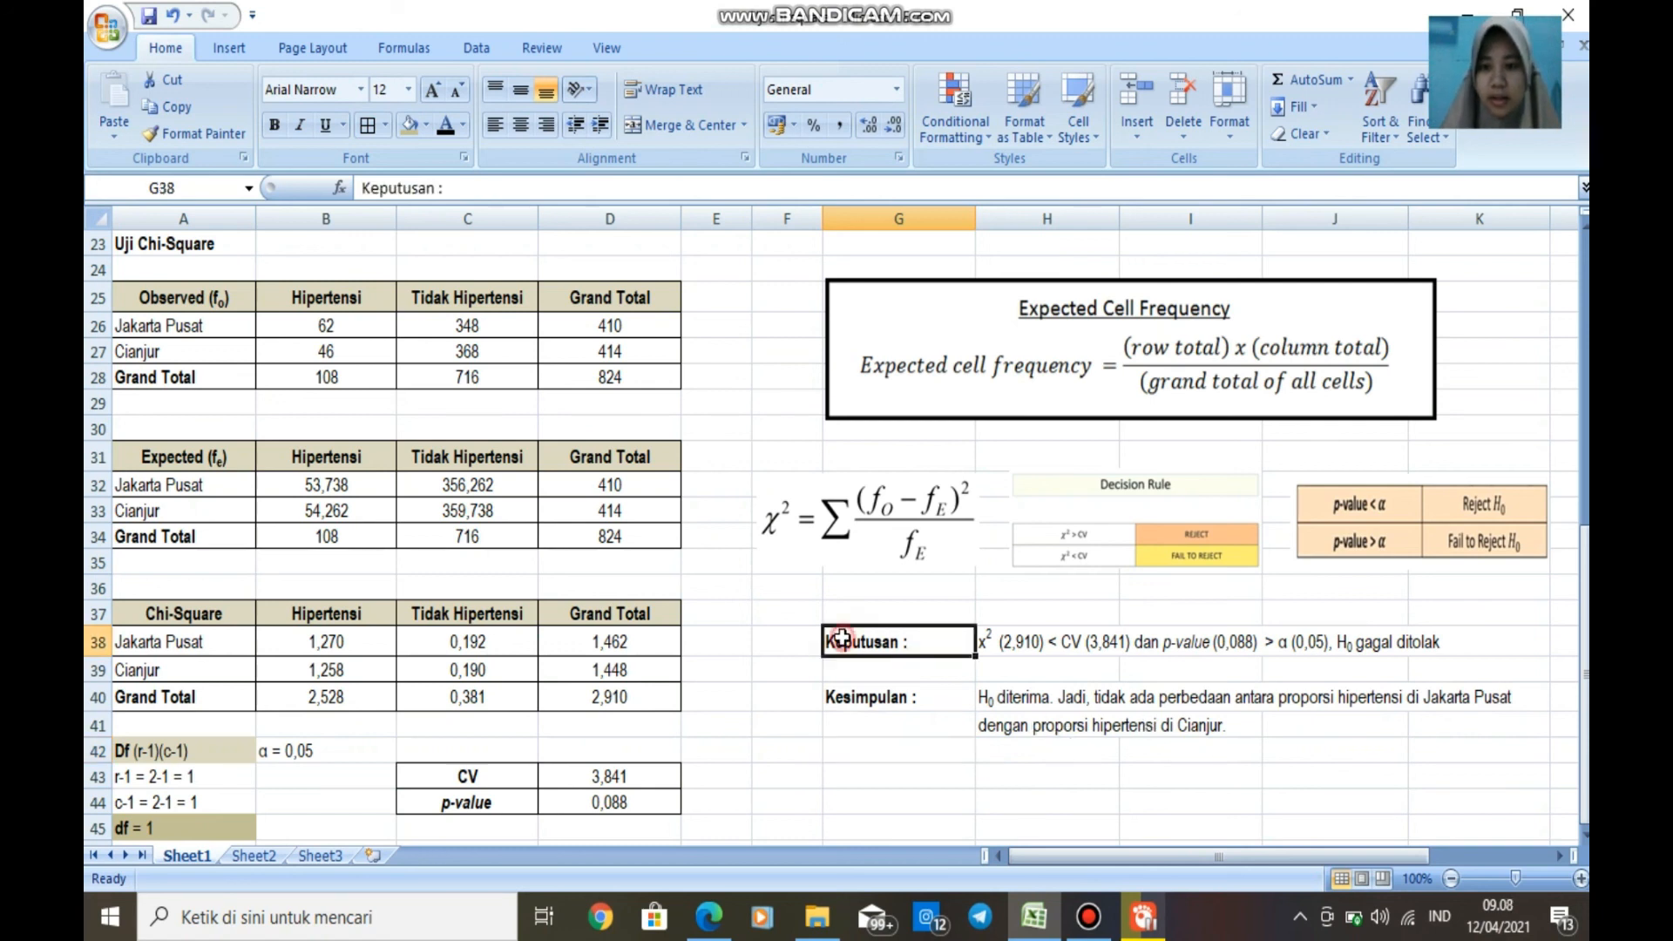
pyautogui.moveTo(842, 638); pyautogui.dragTo(1482, 727)
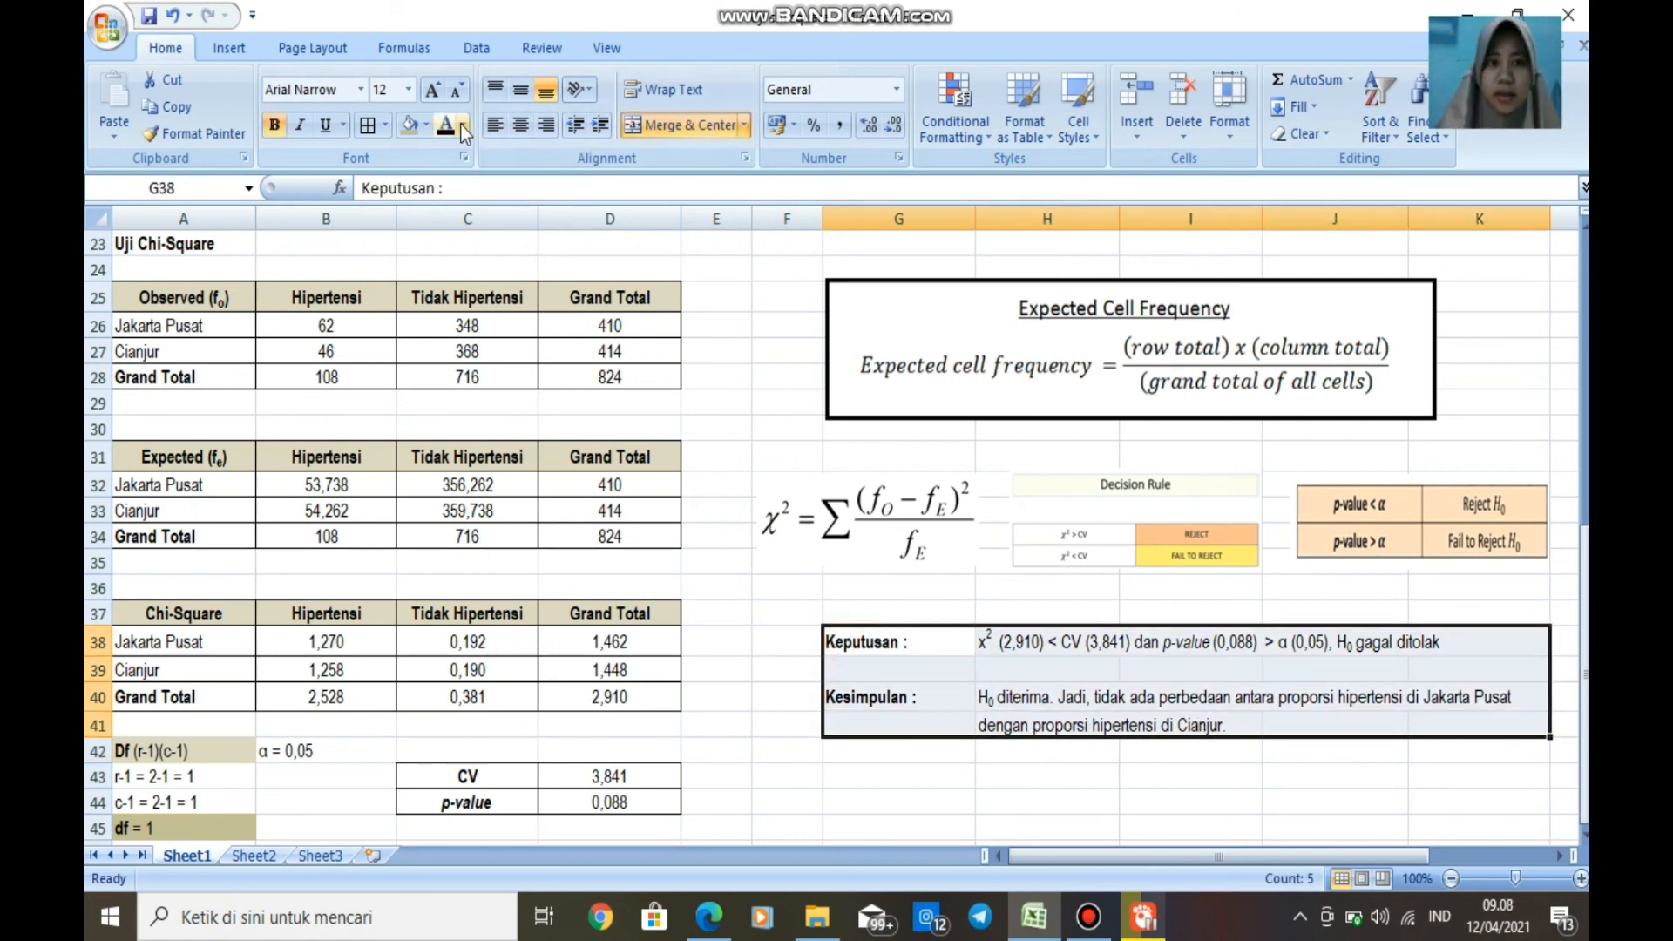
pyautogui.click(427, 125)
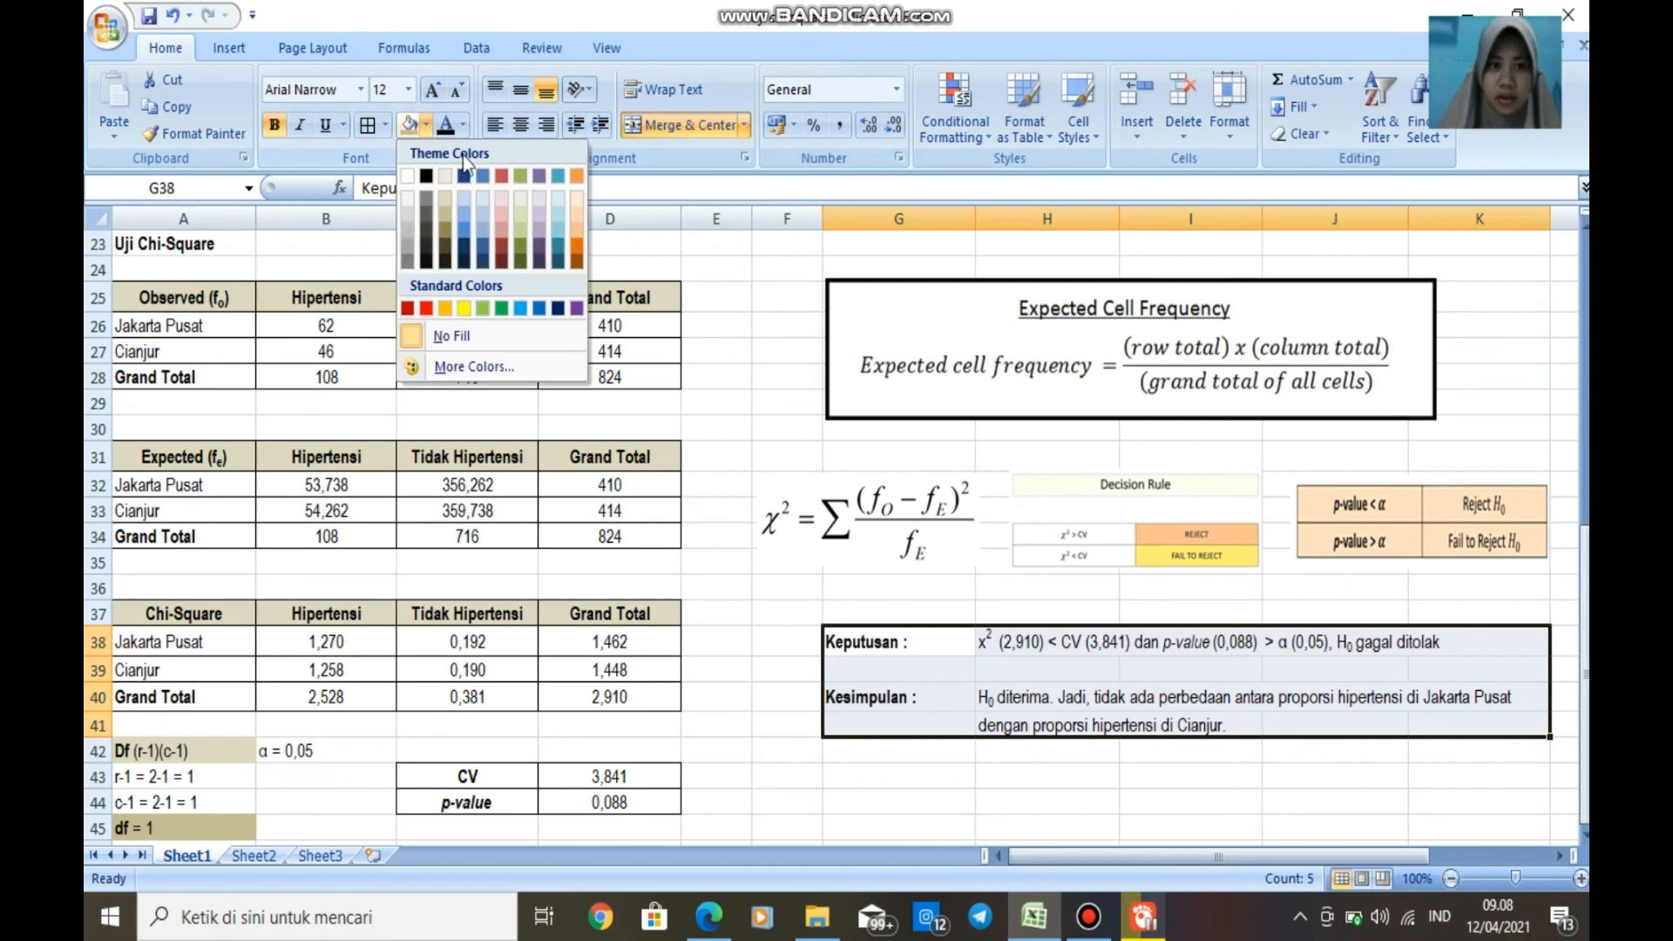
pyautogui.click(573, 227)
pyautogui.click(767, 691)
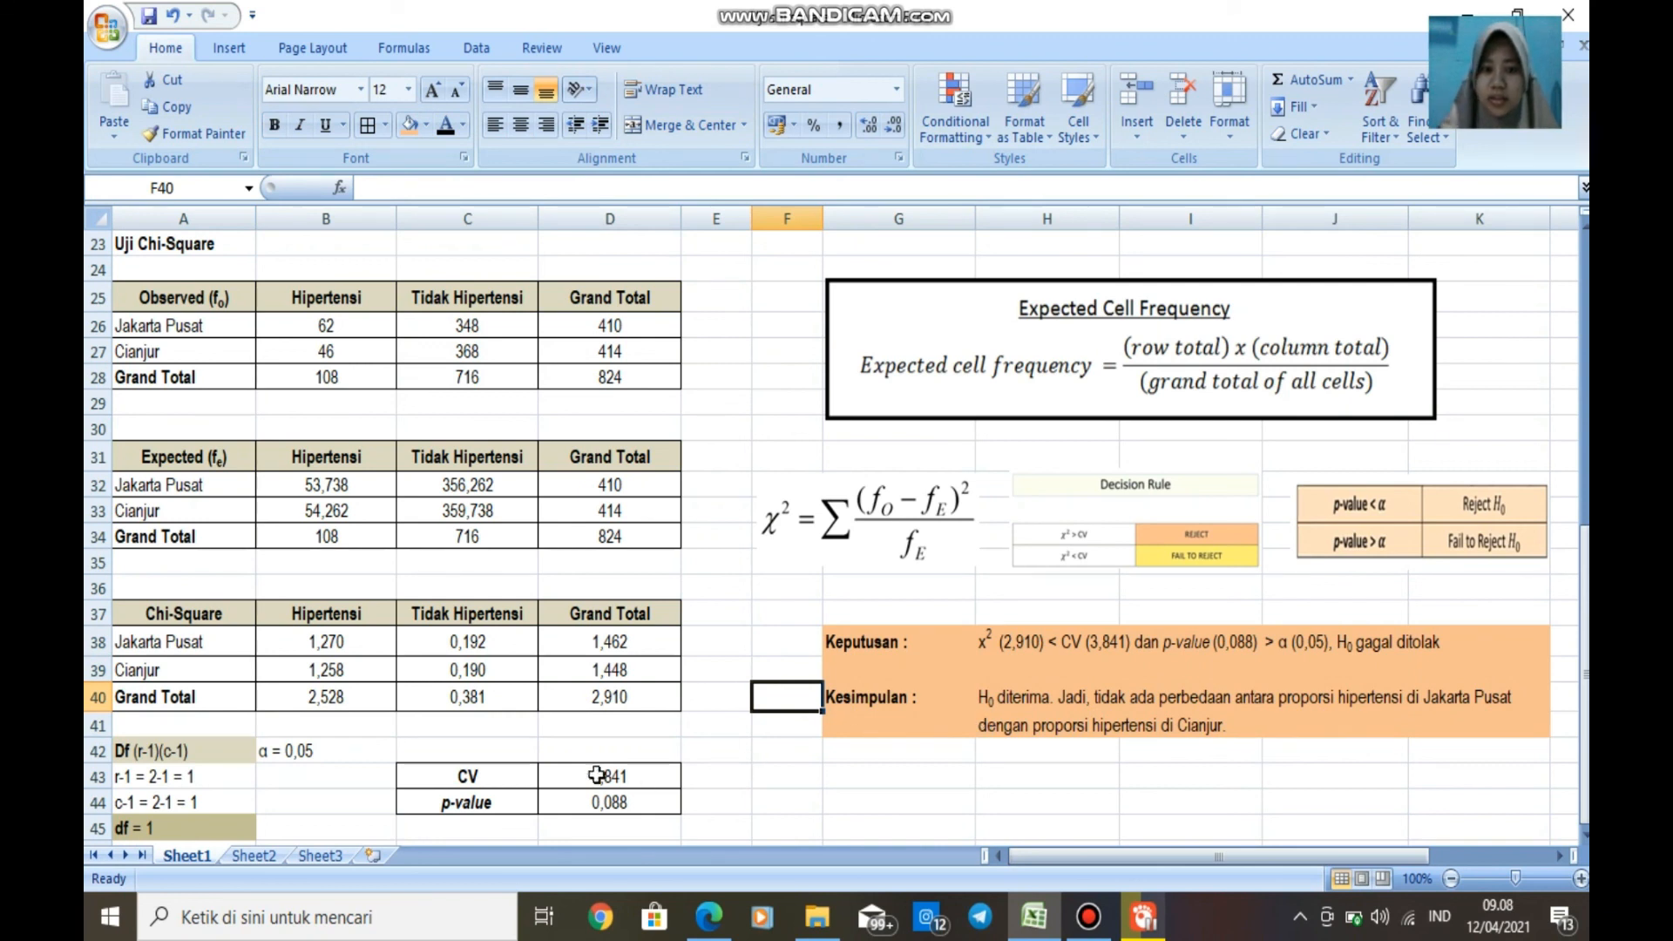
pyautogui.click(966, 753)
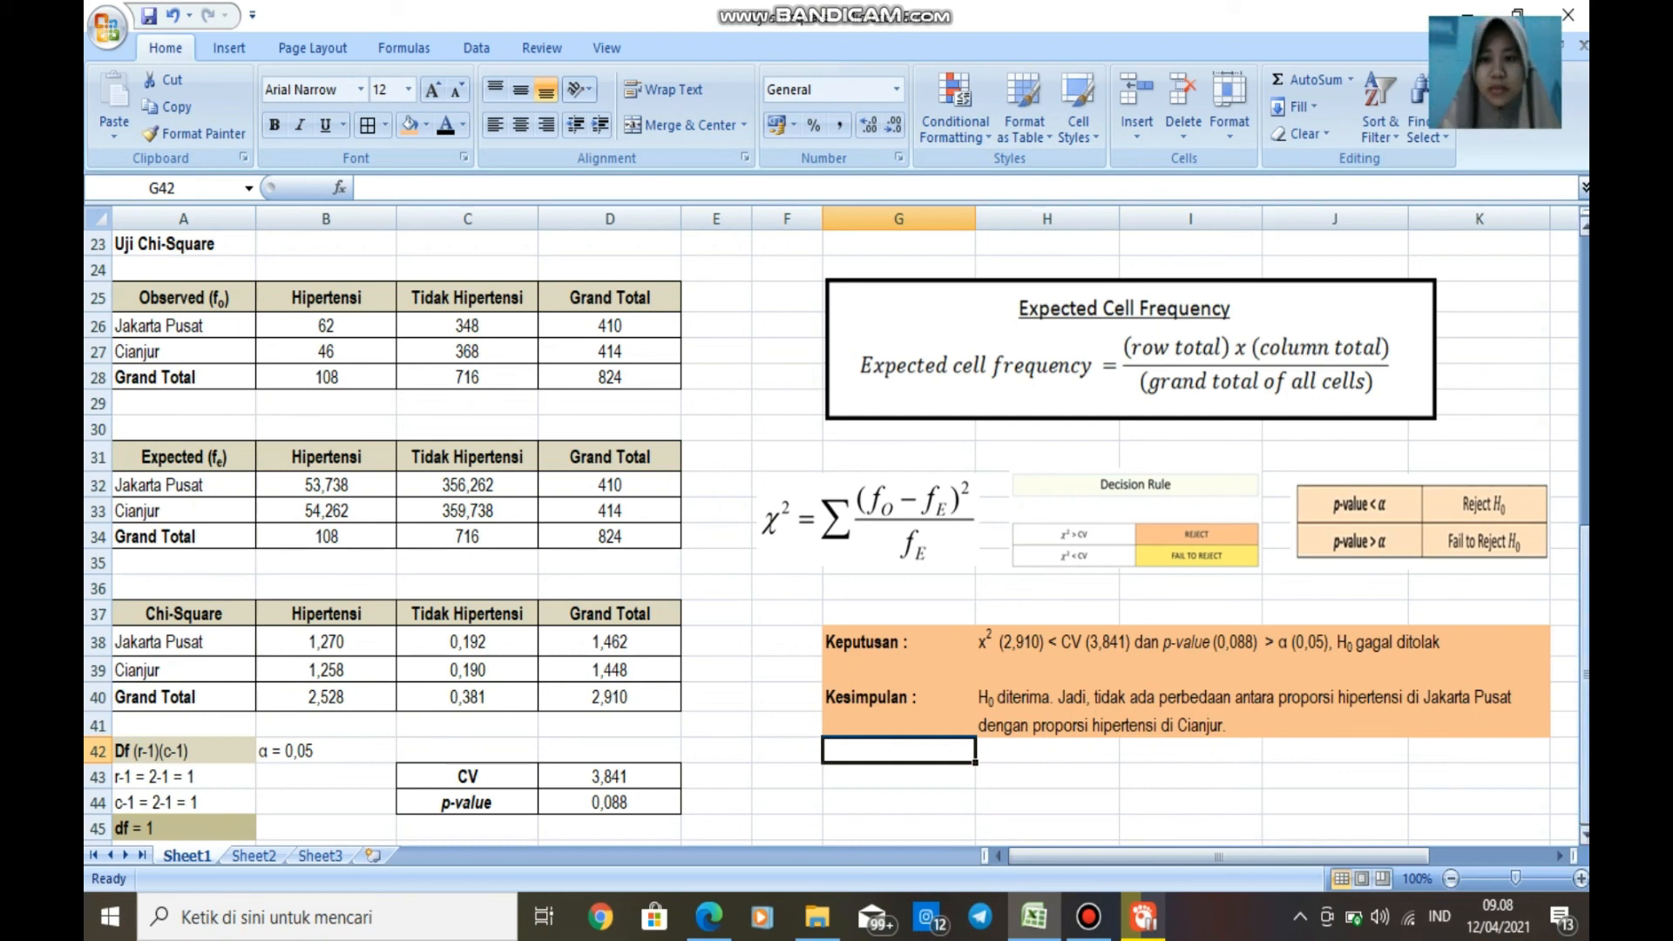
pyautogui.moveTo(1585, 704)
pyautogui.mouseDown()
pyautogui.moveTo(1586, 445)
pyautogui.moveTo(1587, 730)
pyautogui.mouseUp()
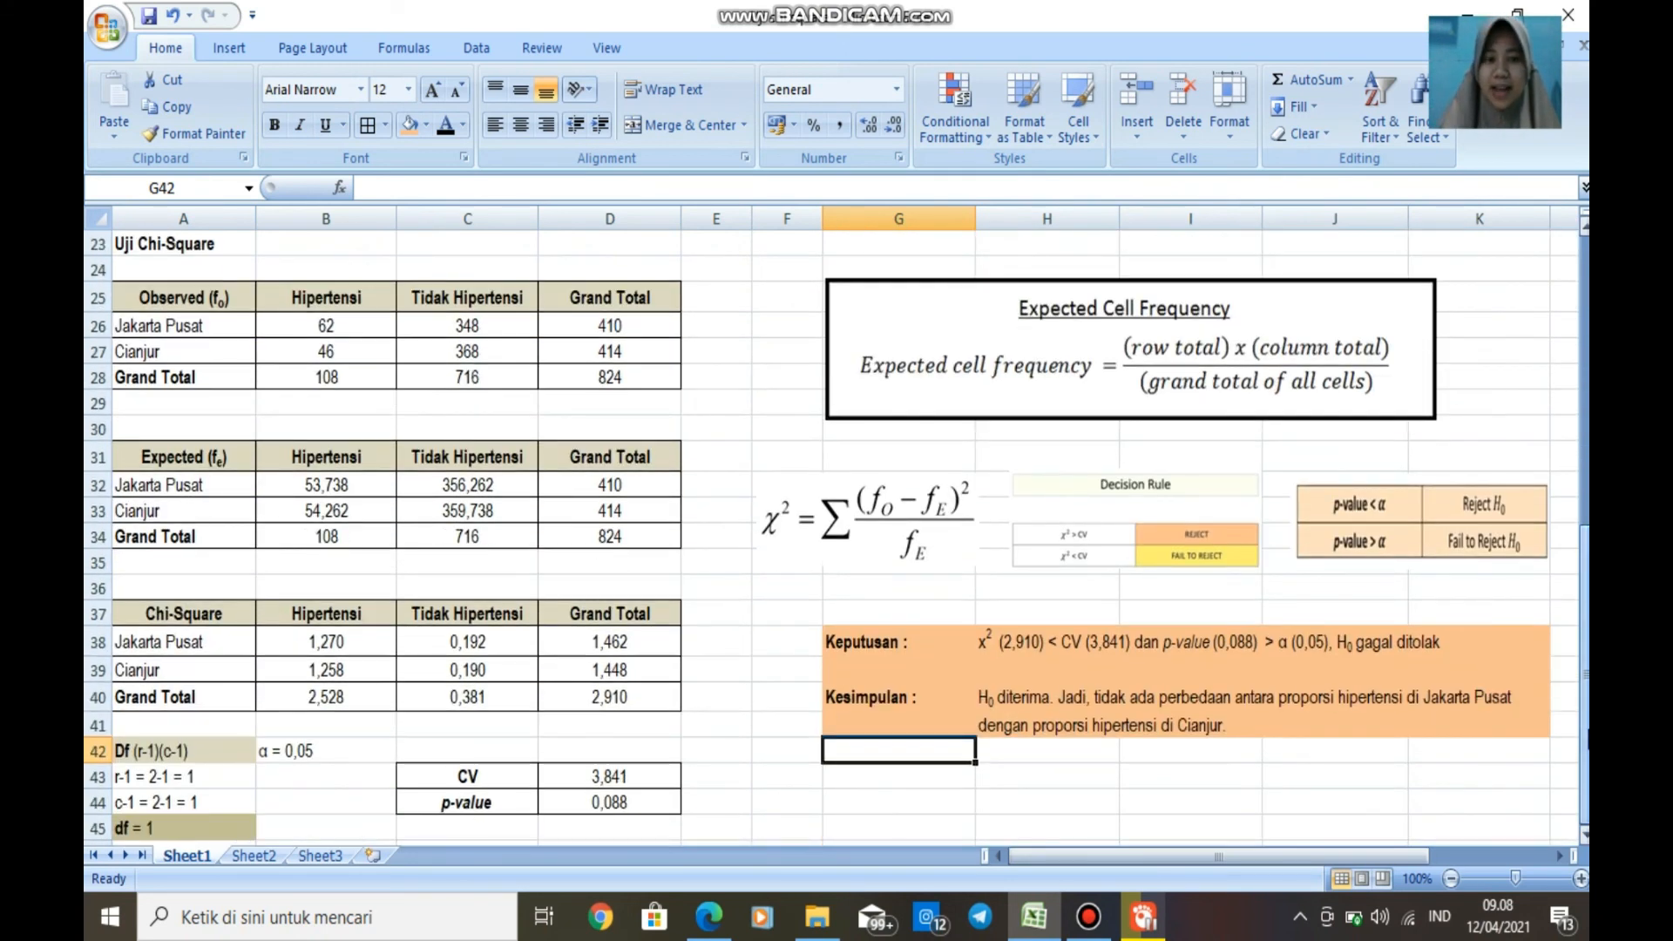